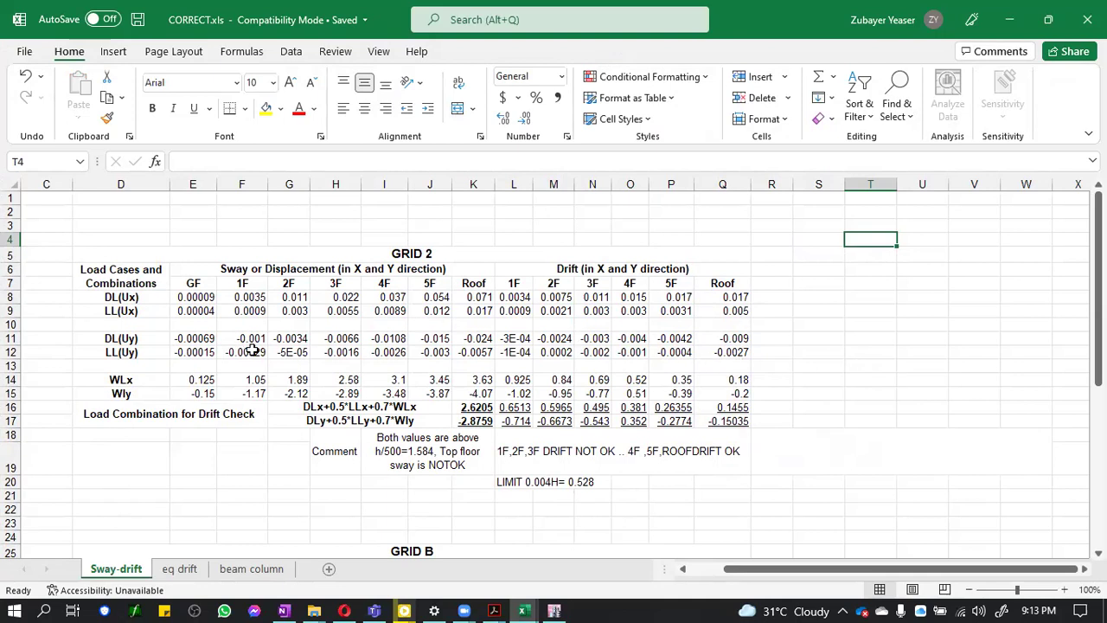
Examine the GRID 2 and GRID B sway and drift tables, including the load cases and the top-floor sway comment
left_click(405, 254)
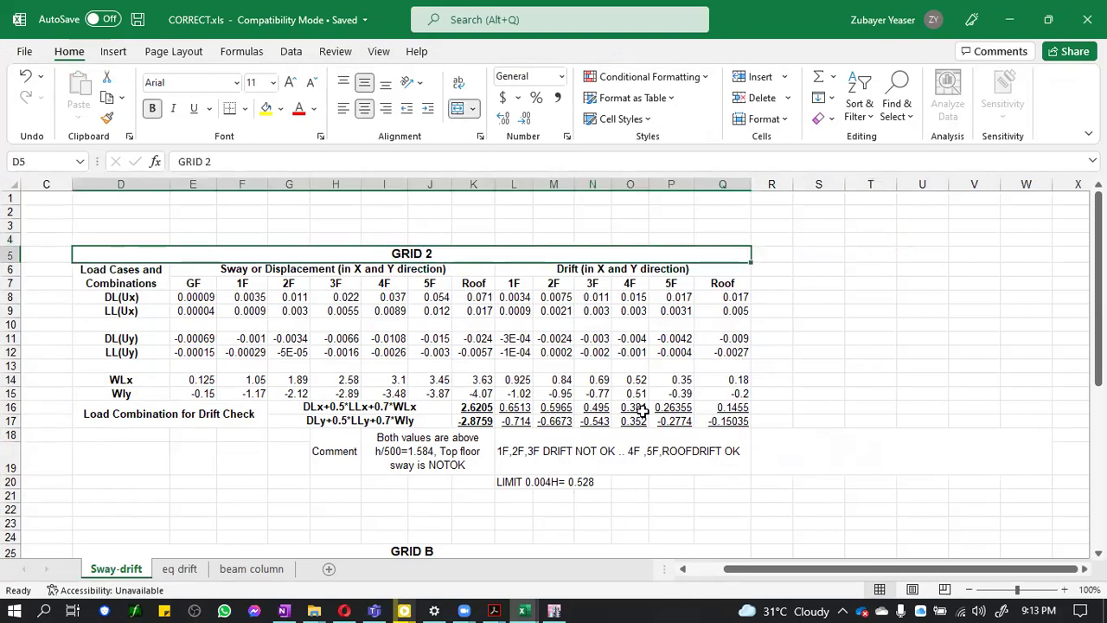
scroll(641, 412, "down", 2)
left_click(412, 467)
scroll(433, 415, "up", 2)
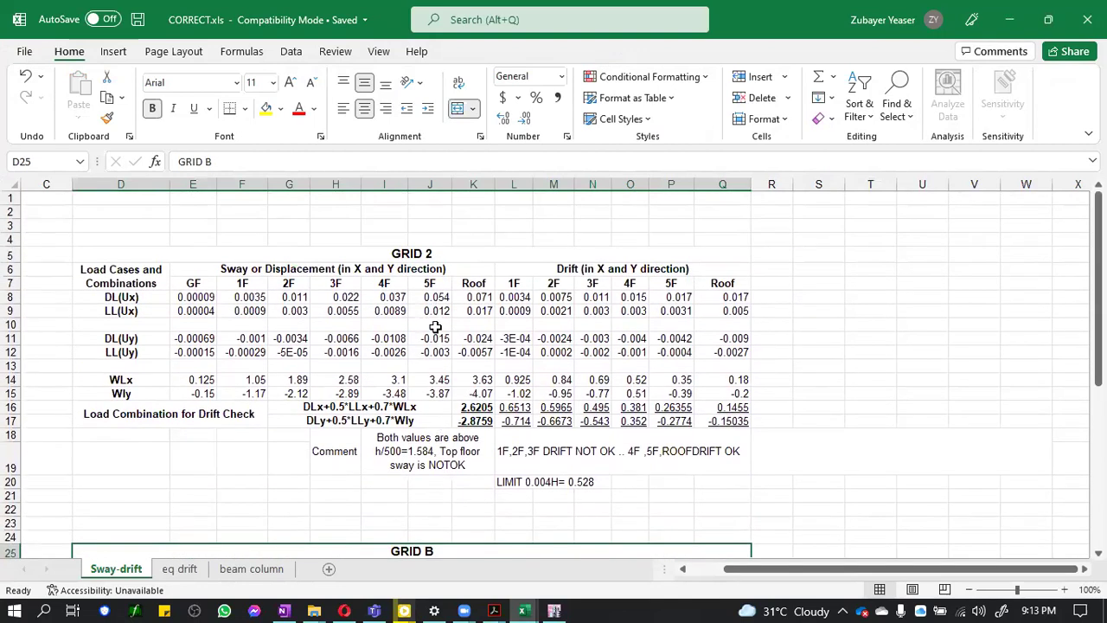
scroll(435, 327, "down", 1)
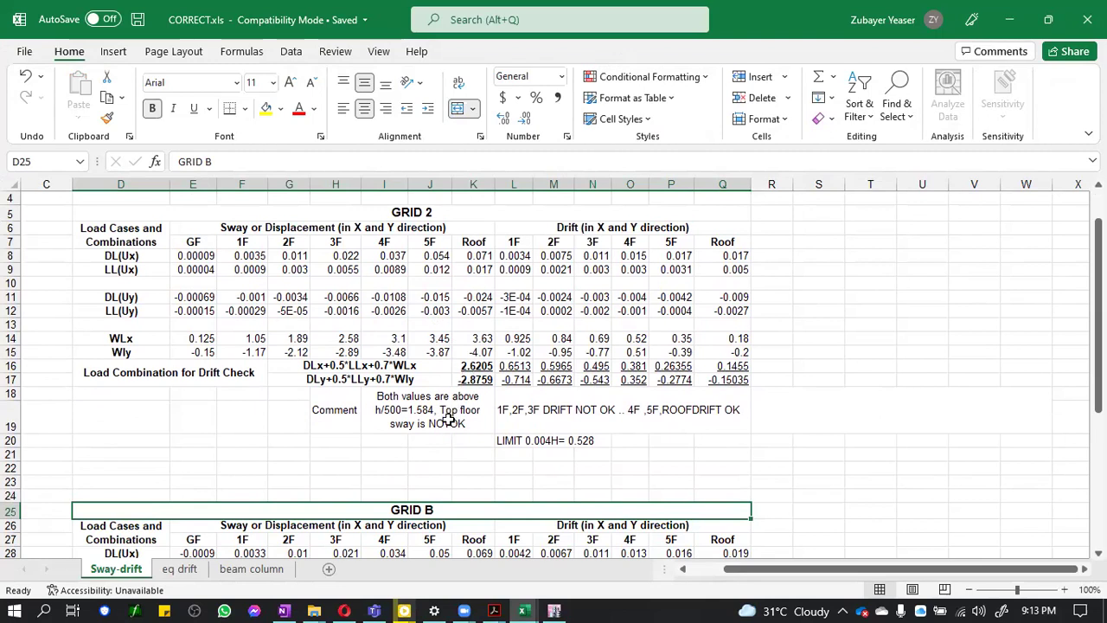
scroll(447, 419, "down", 2)
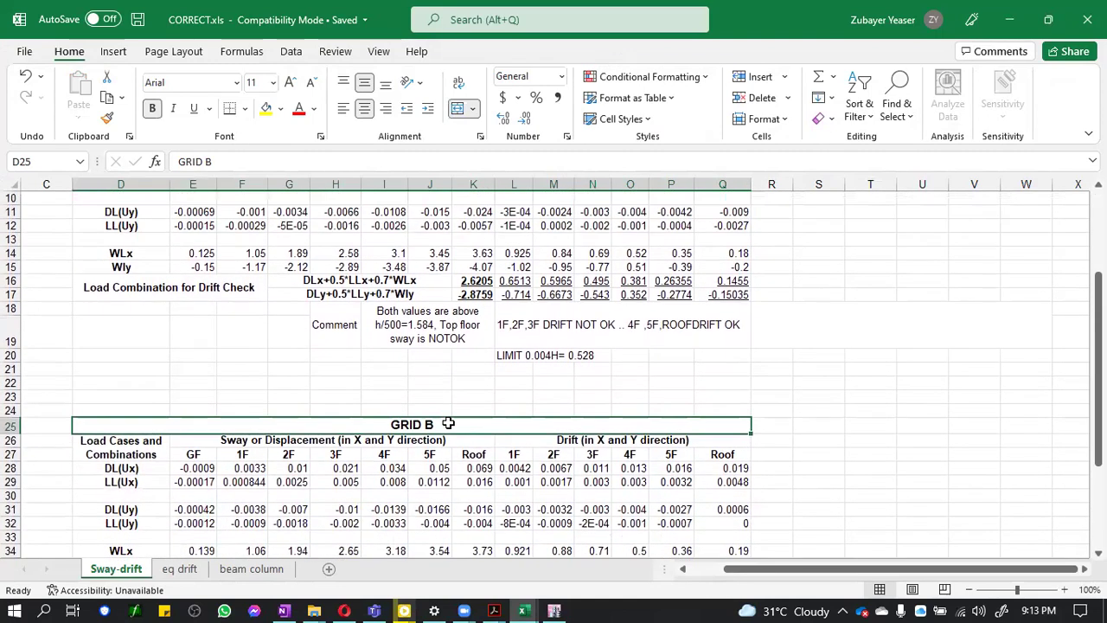
scroll(448, 423, "down", 1)
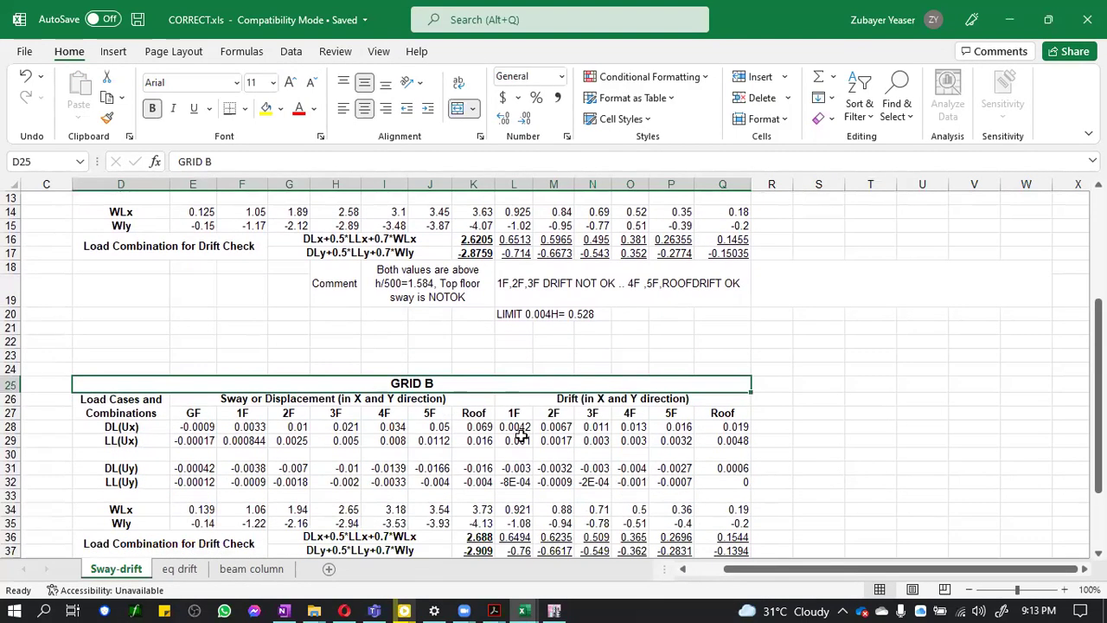
scroll(522, 435, "down", 1)
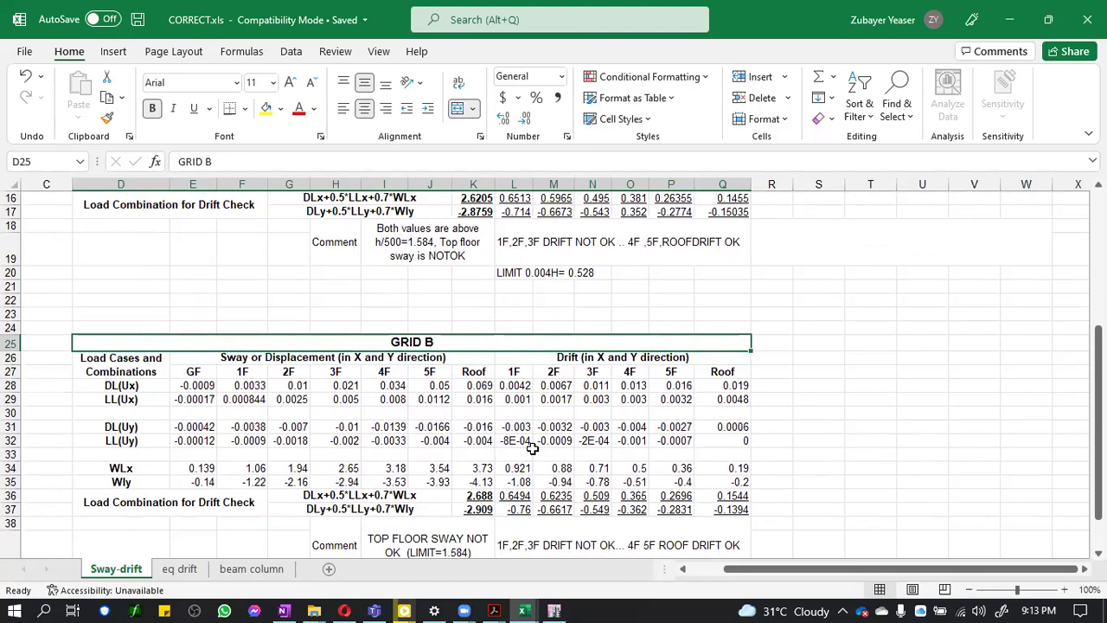
scroll(534, 448, "down", 4)
scroll(536, 450, "up", 6)
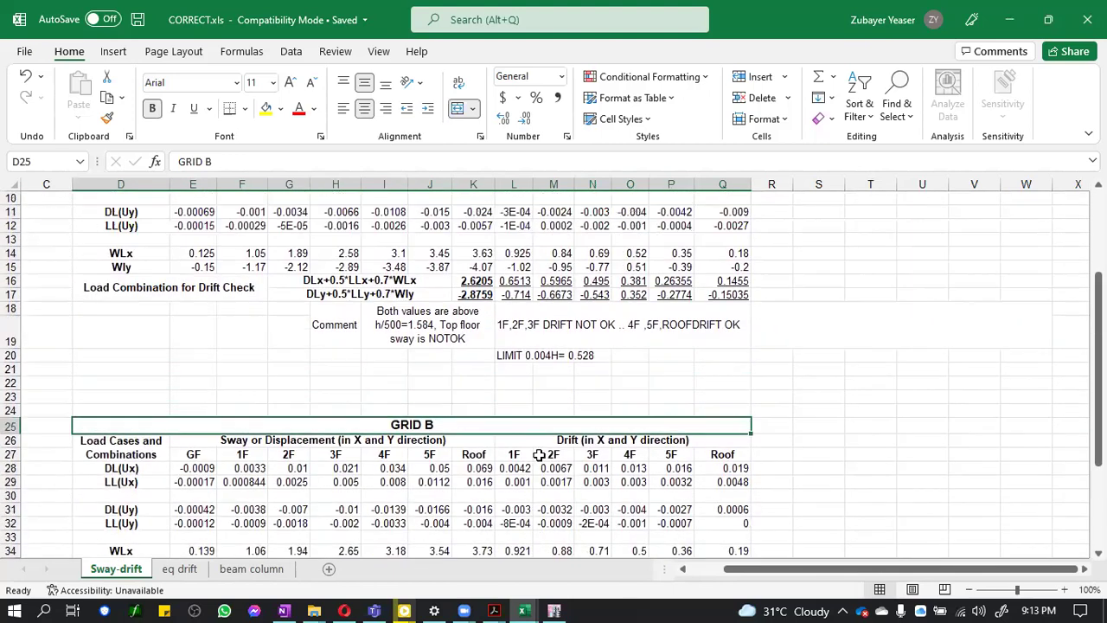
scroll(538, 455, "up", 3)
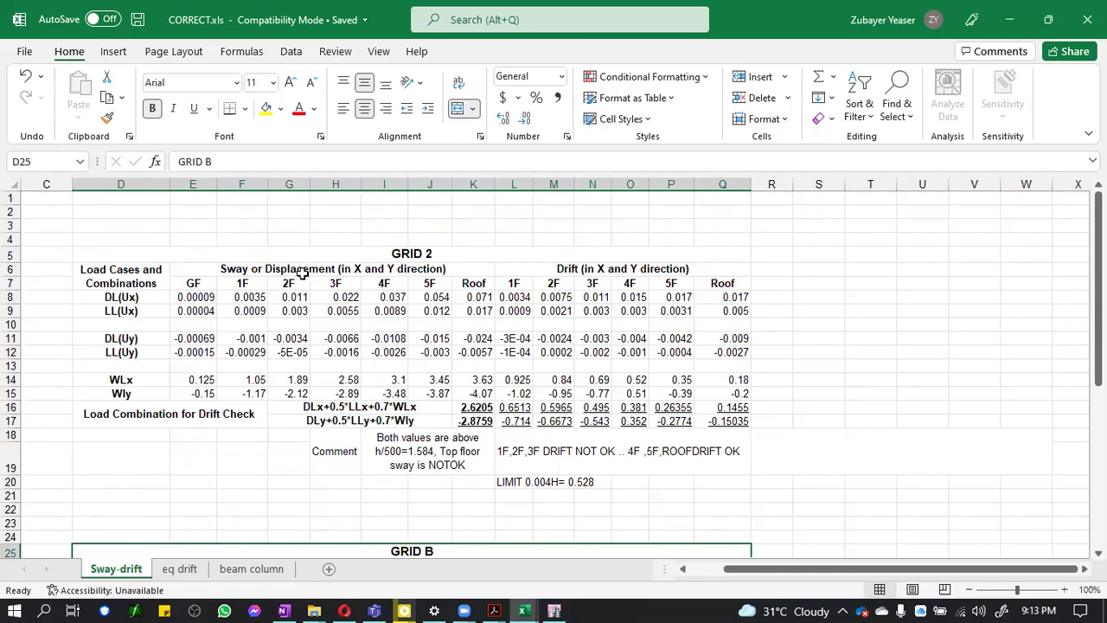
left_click(302, 271)
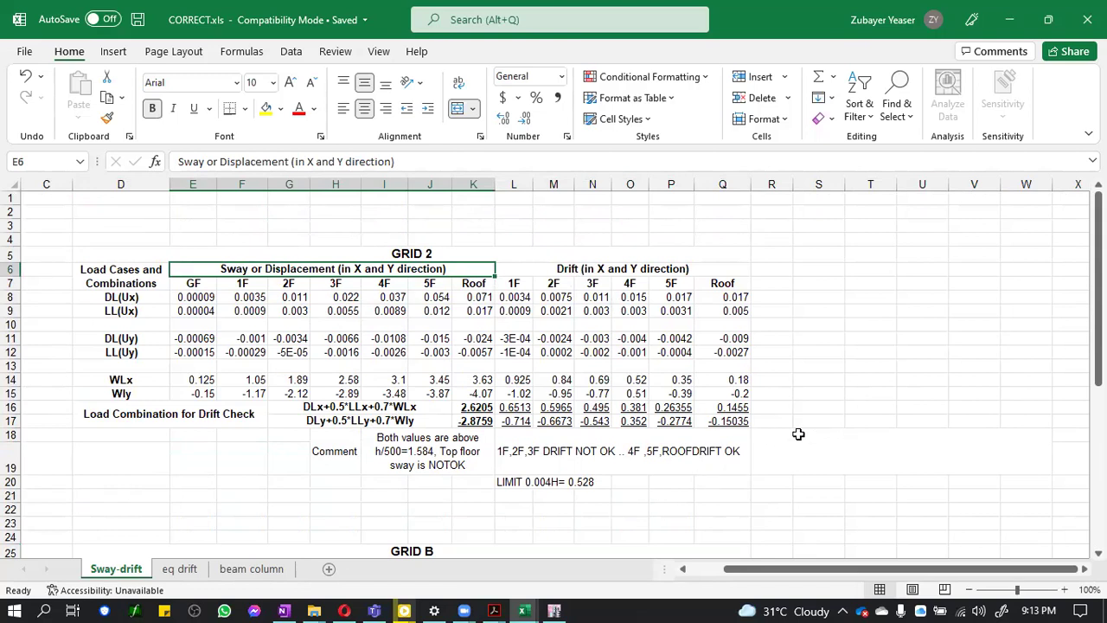
left_click(430, 456)
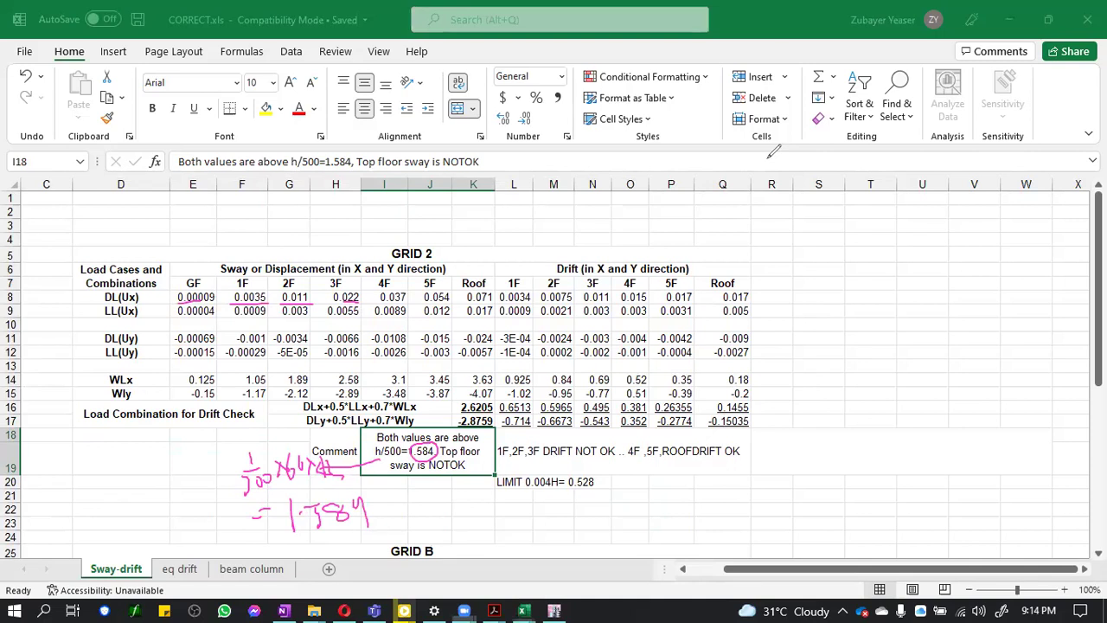
Switch to the ETABS building model and run the analysis
key("Escape")
left_click(553, 610)
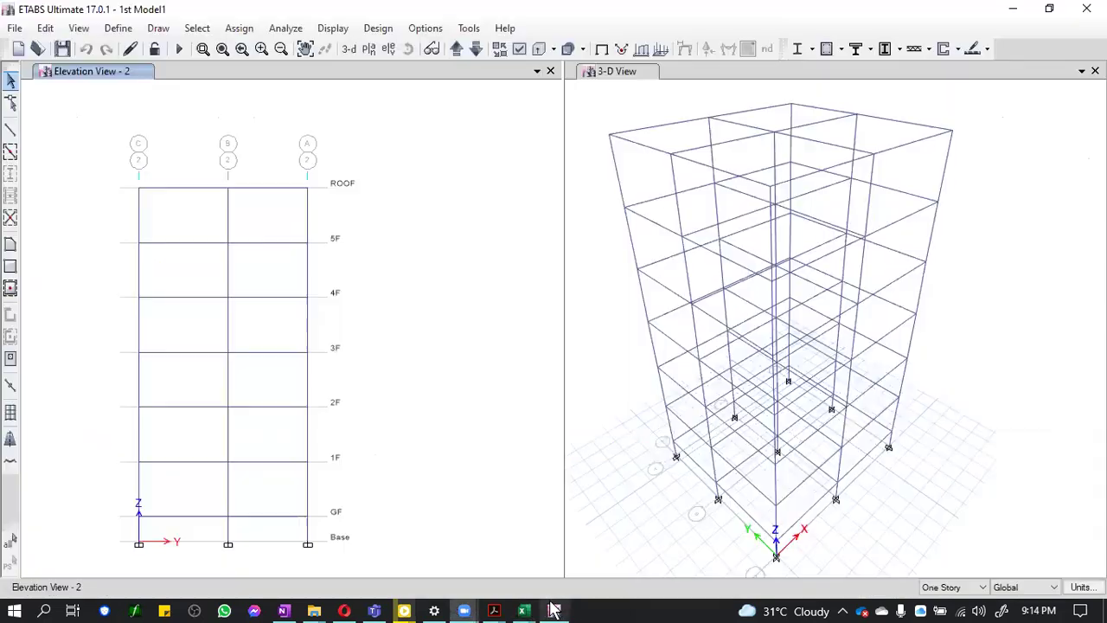
left_click(178, 50)
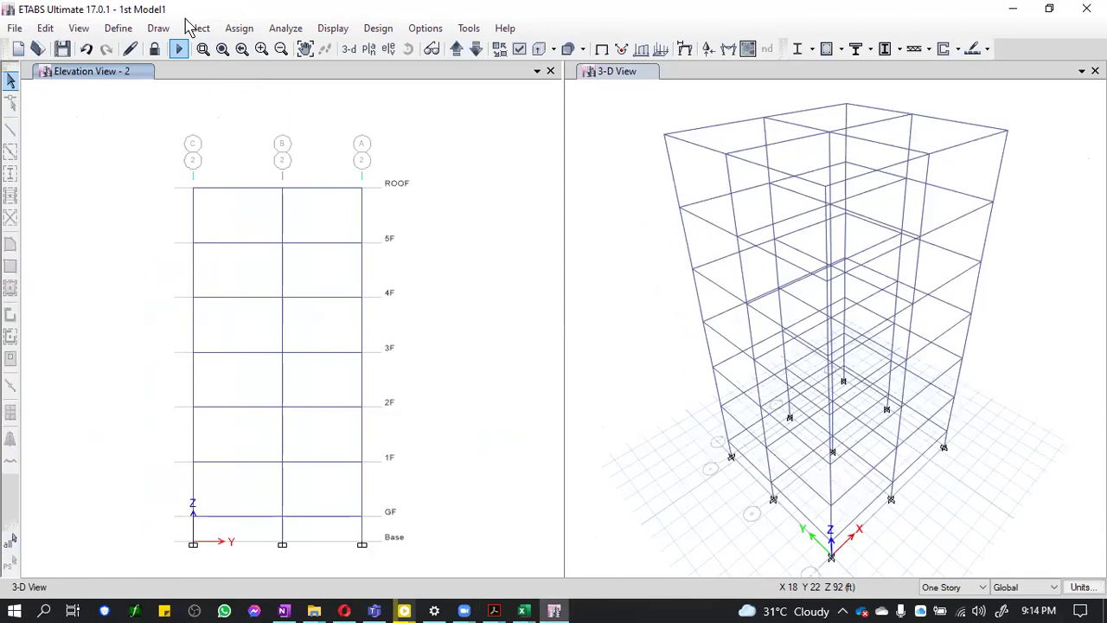
Review the load patterns defined in the model and close the list without changes
left_click(119, 27)
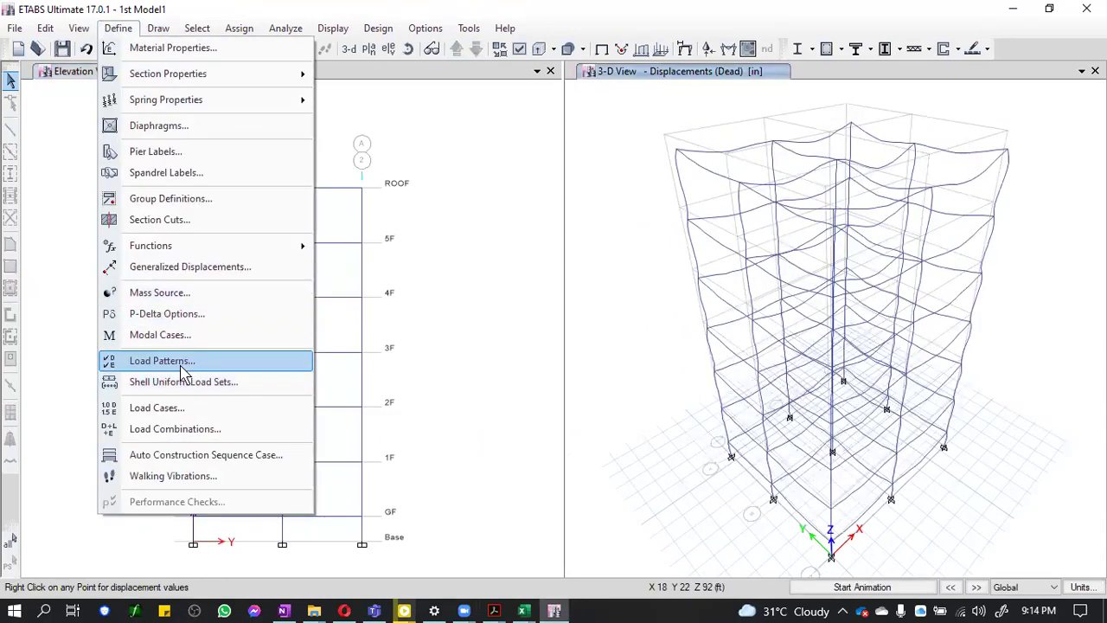
left_click(182, 363)
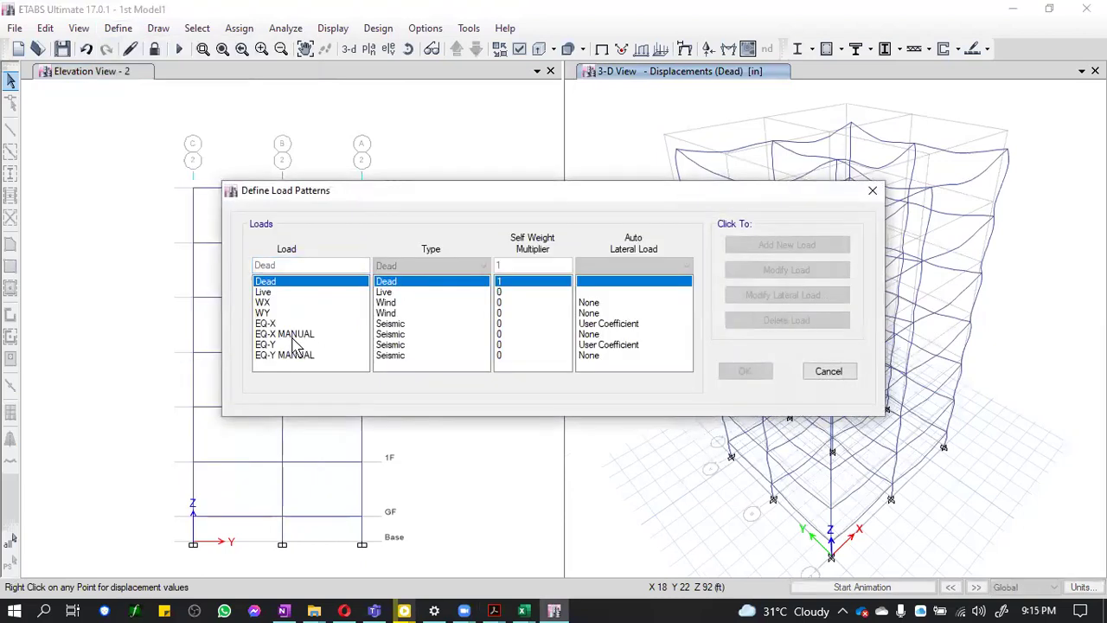
left_click(832, 377)
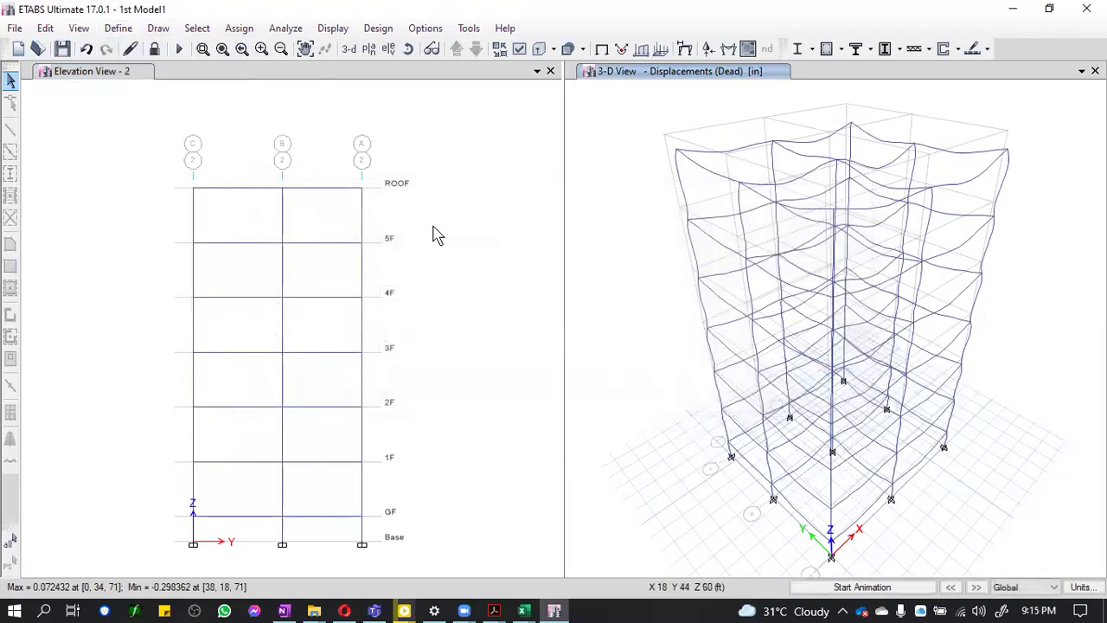
Switch to the CORRECT.xls workbook in Excel and check the GRID 2 table heading
left_click(522, 610)
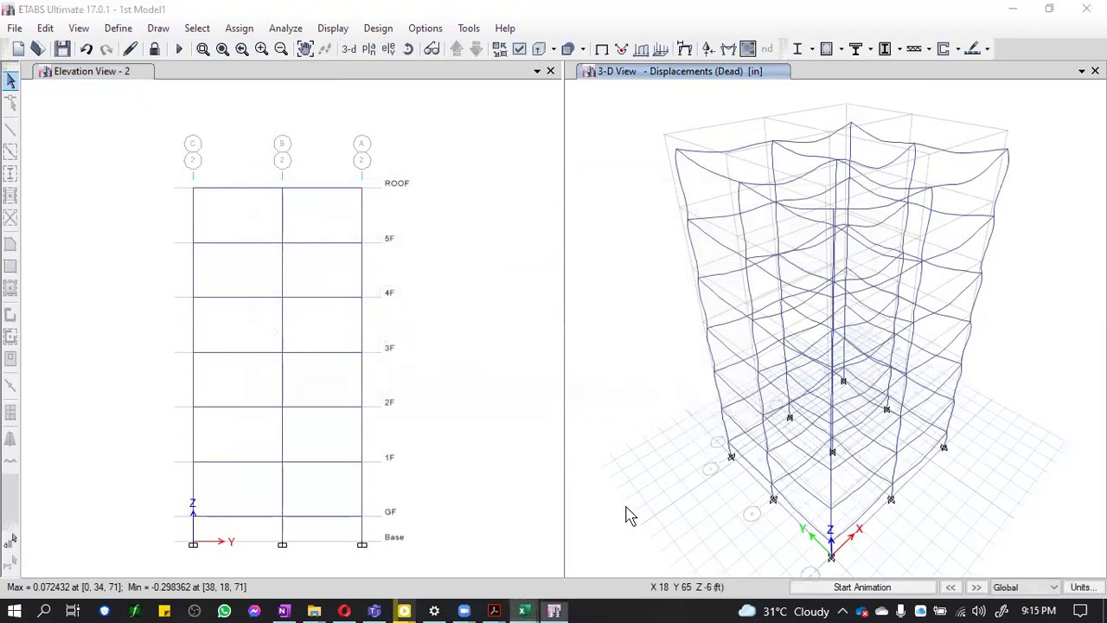
left_click(811, 534)
left_click(435, 256)
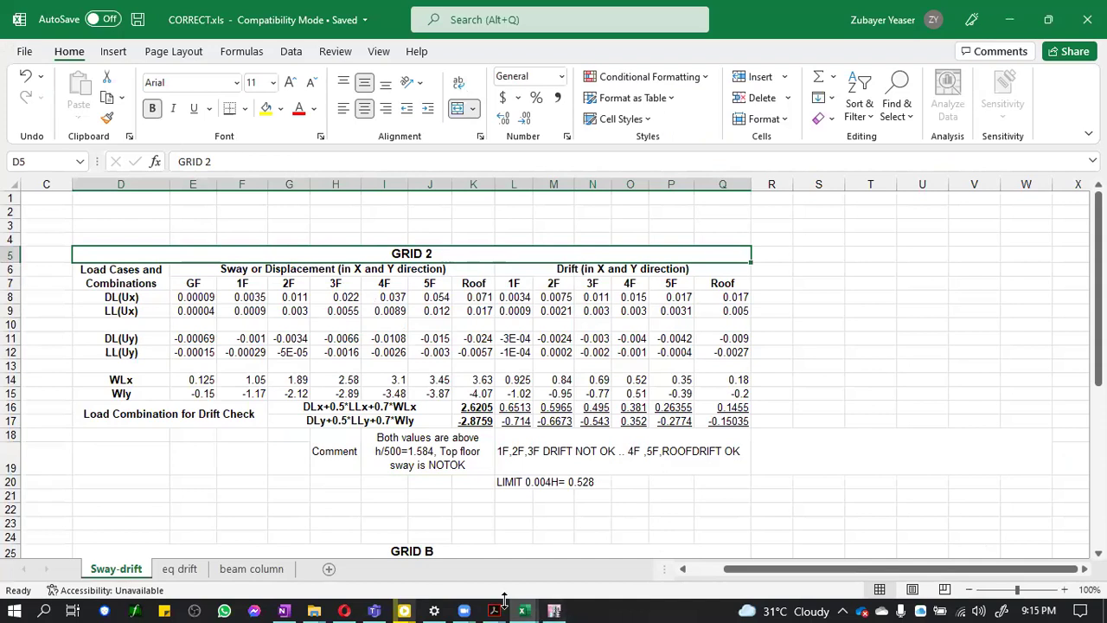
Return to ETABS and set the elevation window to show grid 2
left_click(552, 611)
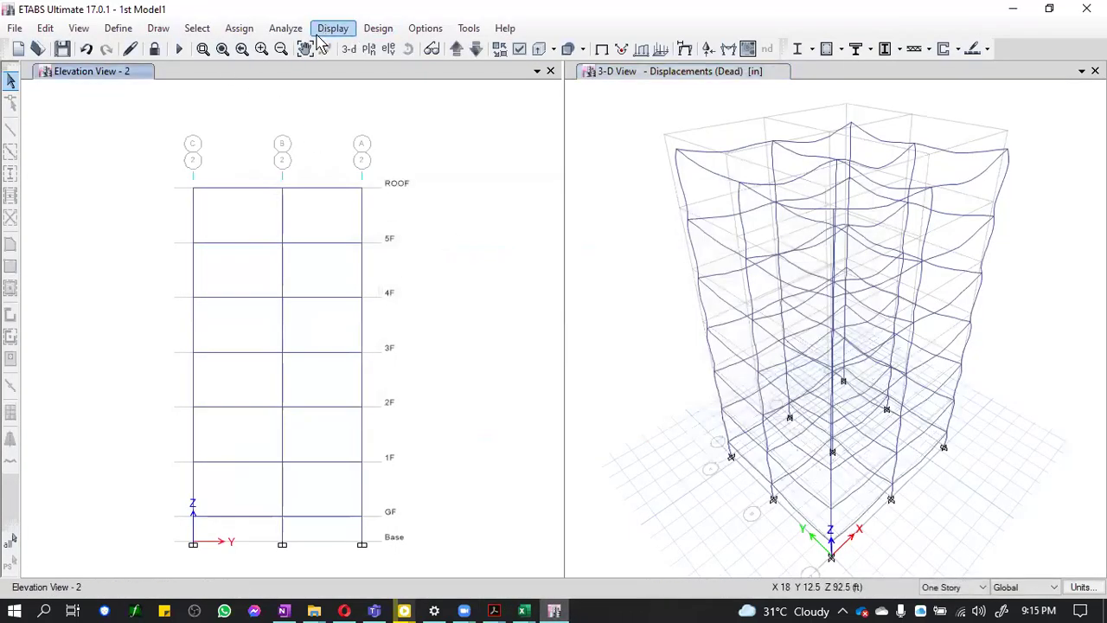
left_click(389, 48)
left_click(420, 237)
left_click(419, 227)
left_click(483, 503)
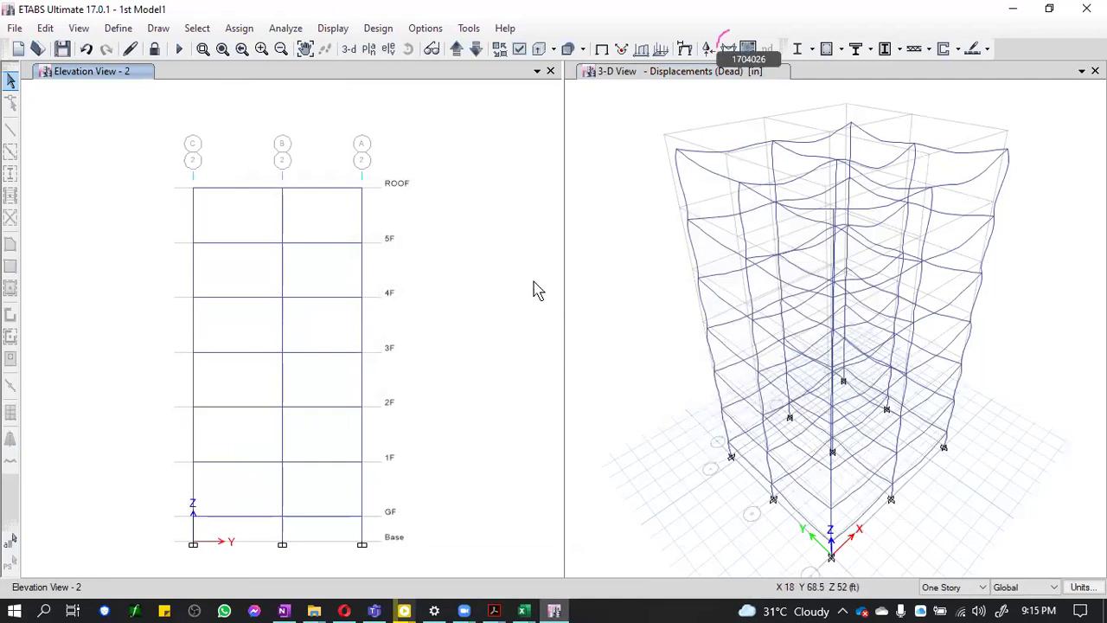
Display the deformed shape for the Dead load case in the grid 2 elevation with automatic scaling
left_click(684, 54)
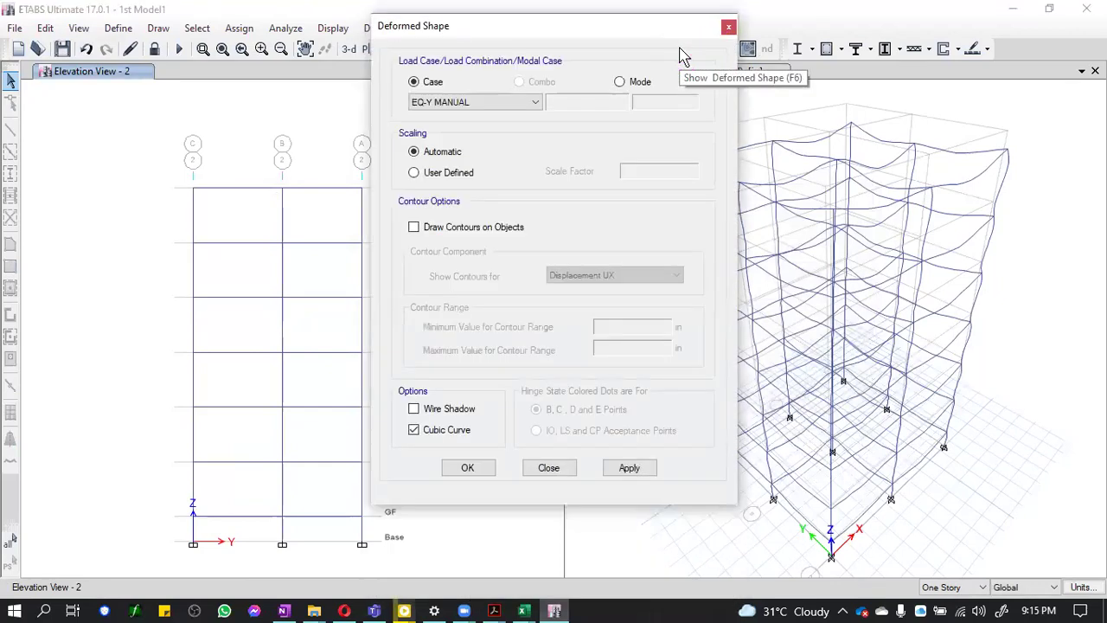
left_click_drag(494, 42, 703, 53)
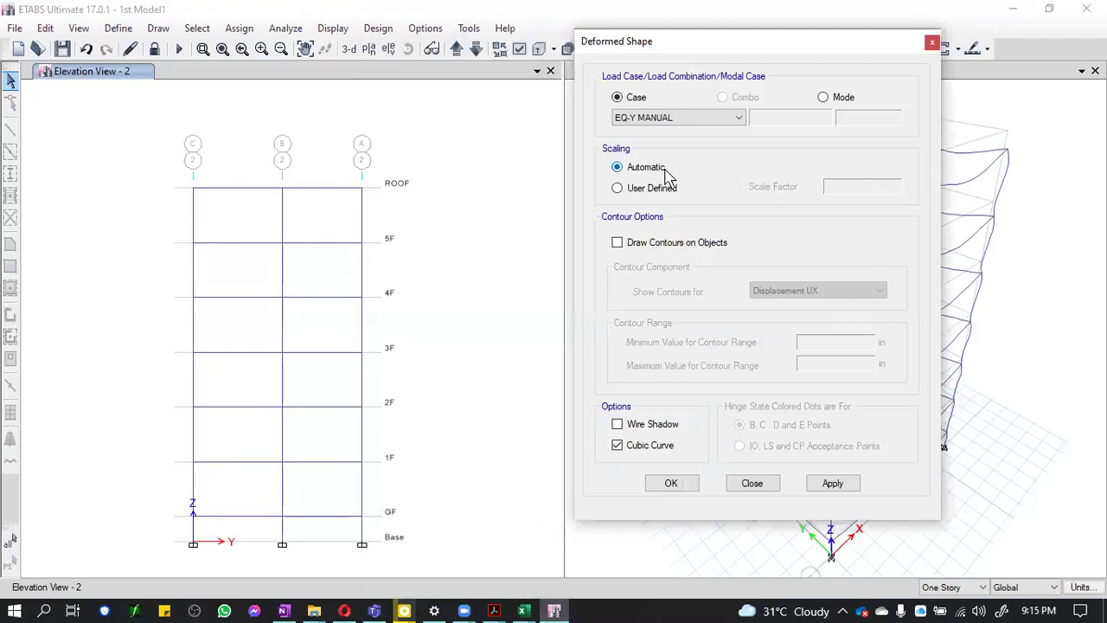
left_click(711, 121)
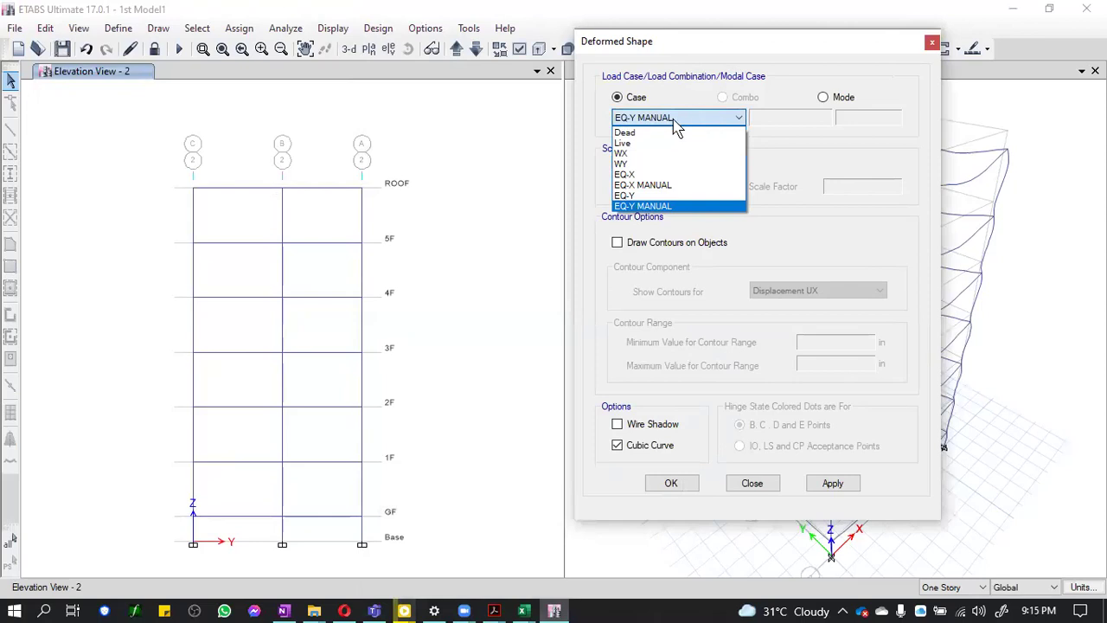
left_click(674, 134)
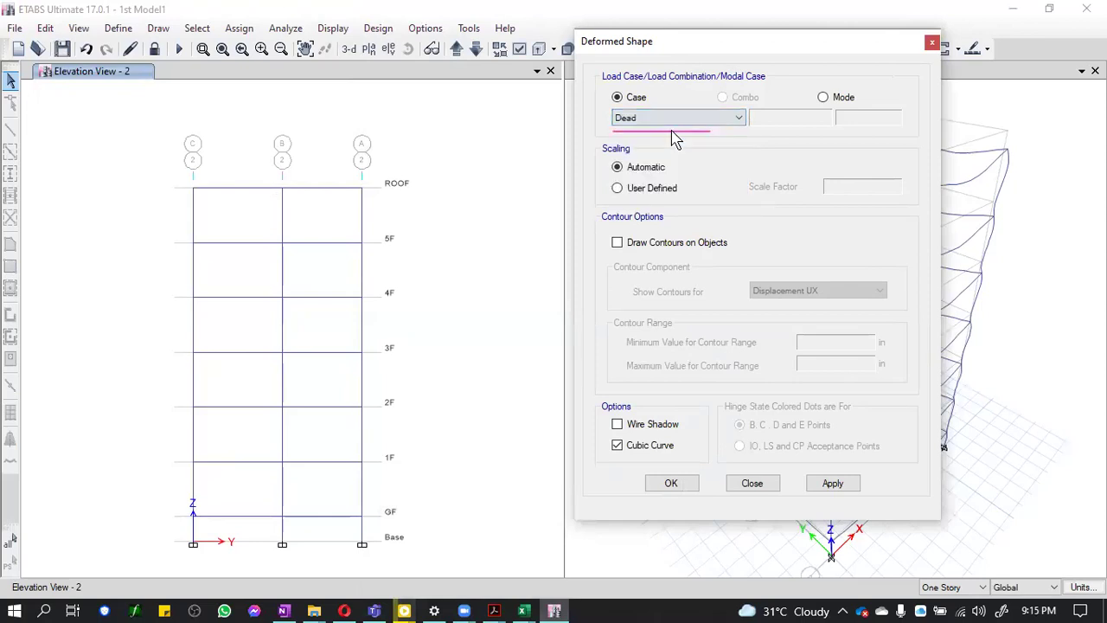
left_click(830, 484)
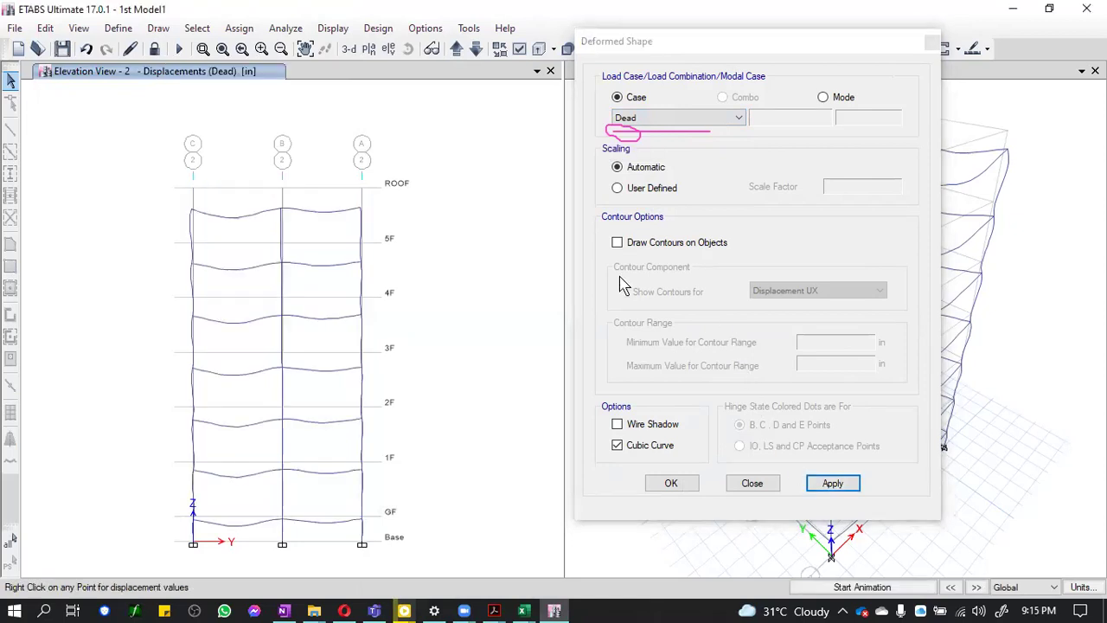
Inspect the Dead-case displacement of the GF joint on grid A and locate the GRID 2 DL(Ux) GF cell in CORRECT.xls
mouse_move(193, 217)
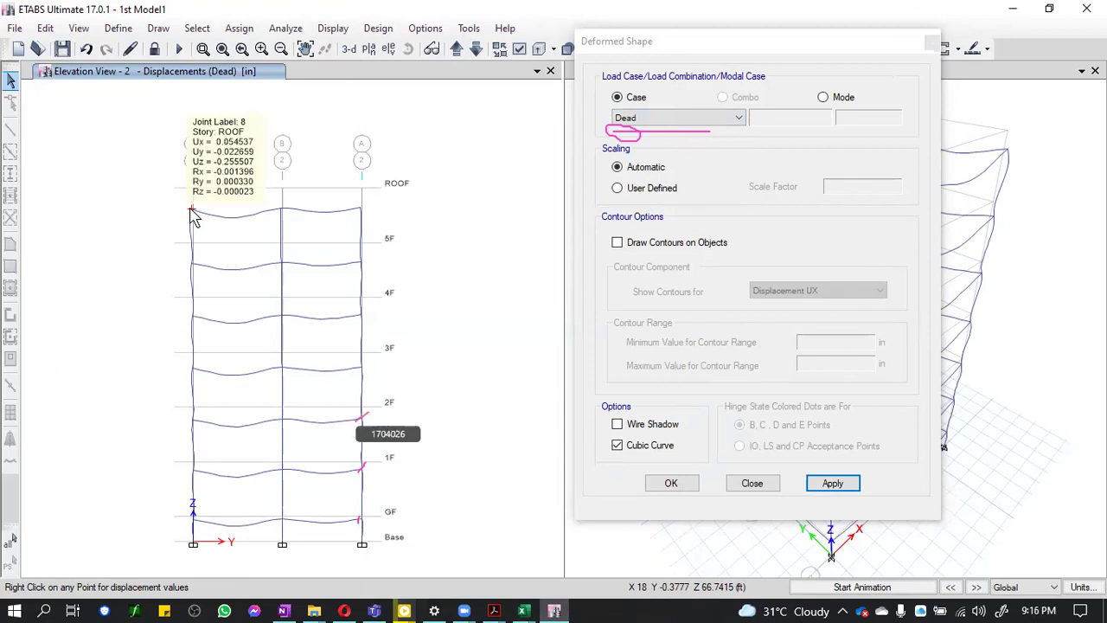
right_click(364, 519)
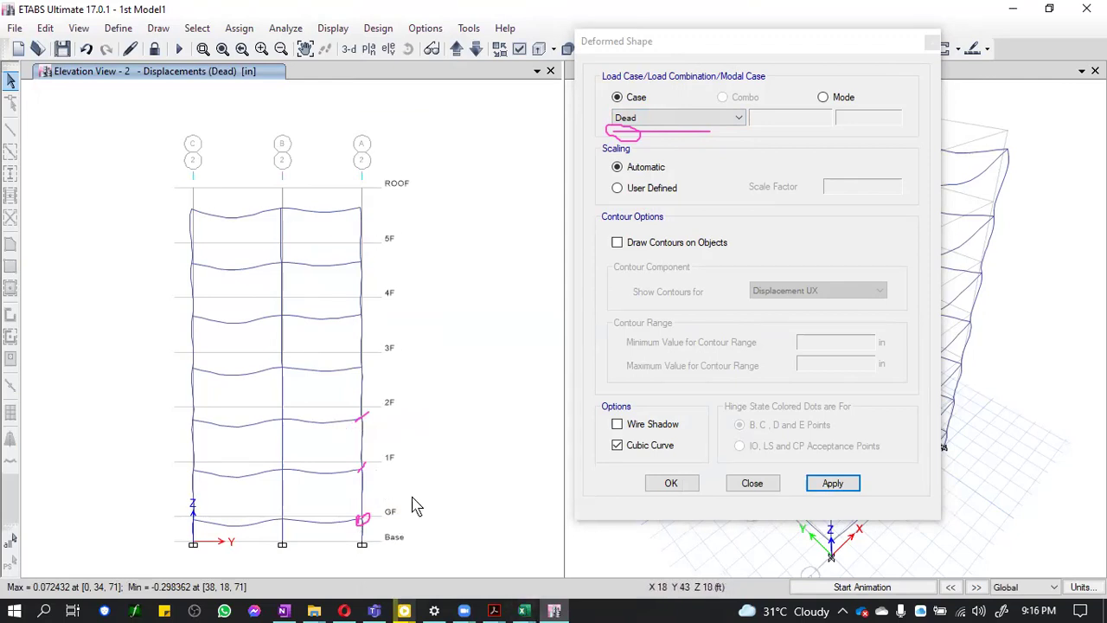
mouse_move(531, 609)
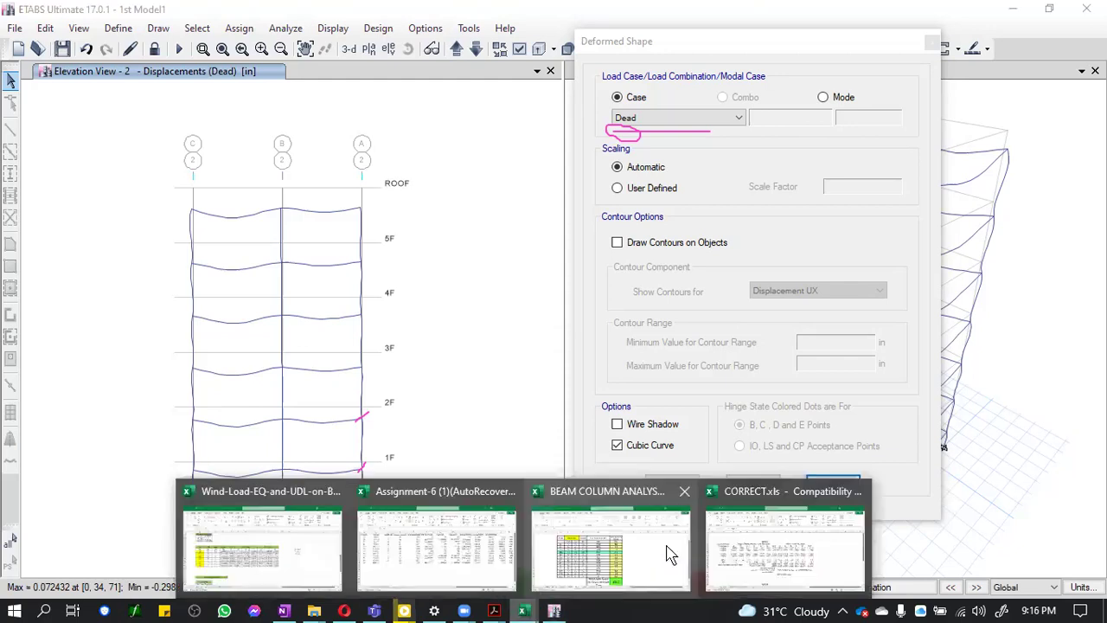
left_click(737, 552)
left_click(206, 310)
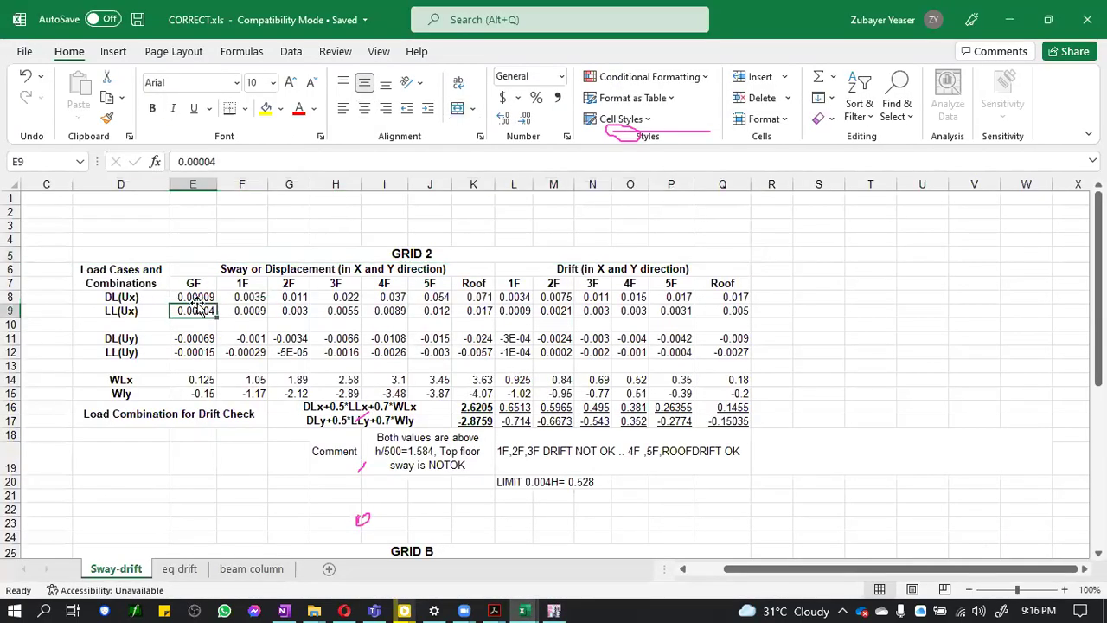
key("Up")
key("Up")
key("Up")
left_click(197, 298)
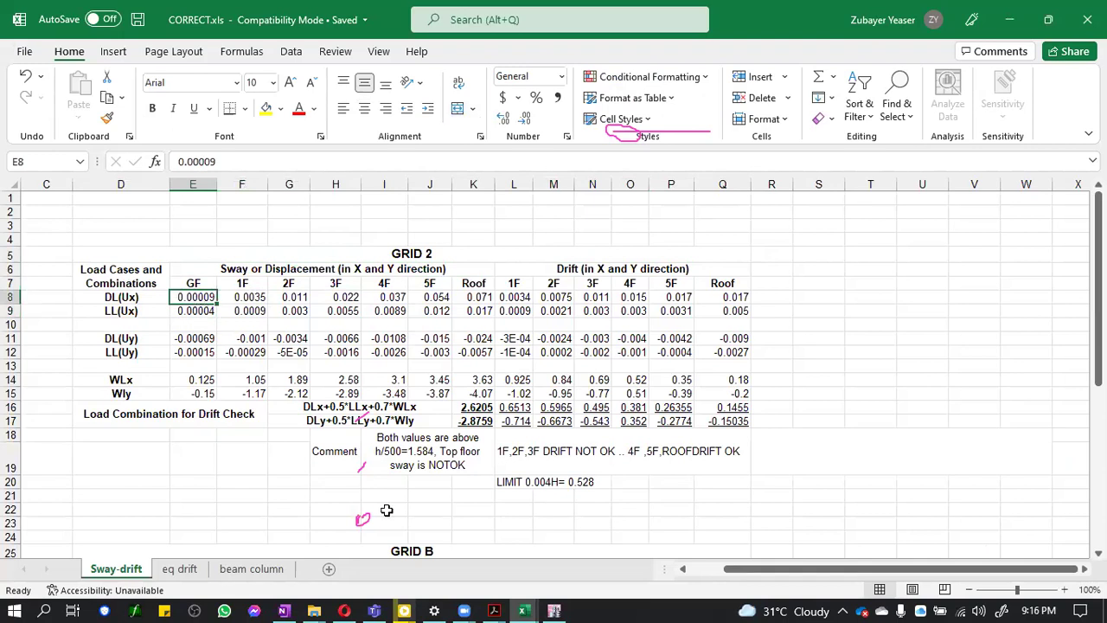
Inspect the Dead-case displacement of the ROOF joint on grid A in ETABS and locate the DL(Ux) Roof cell in CORRECT.xls
left_click(553, 610)
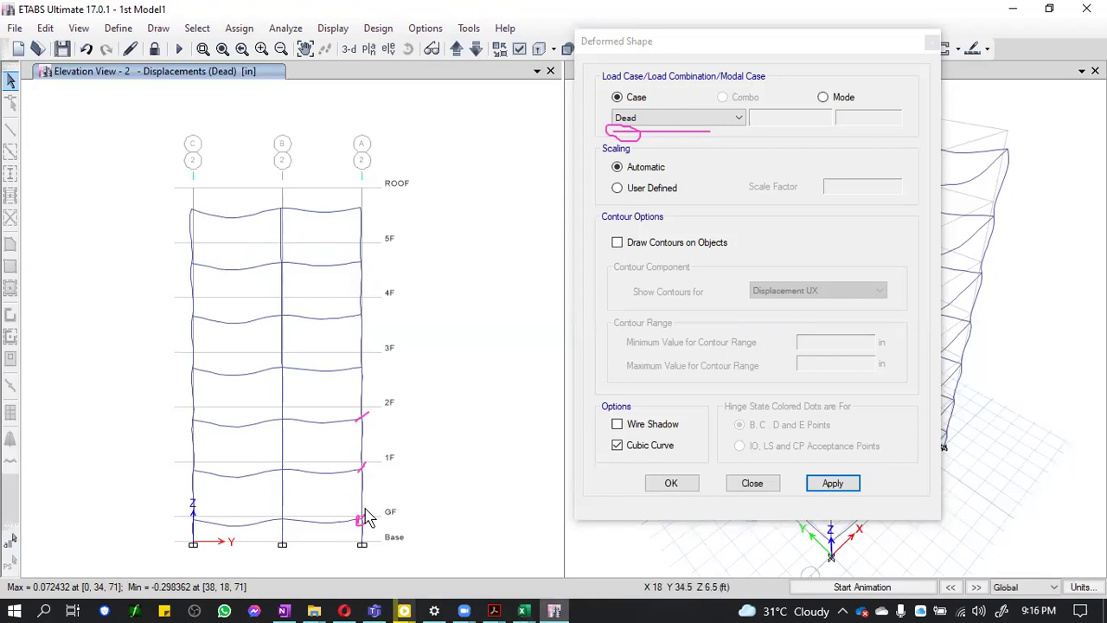
mouse_move(366, 523)
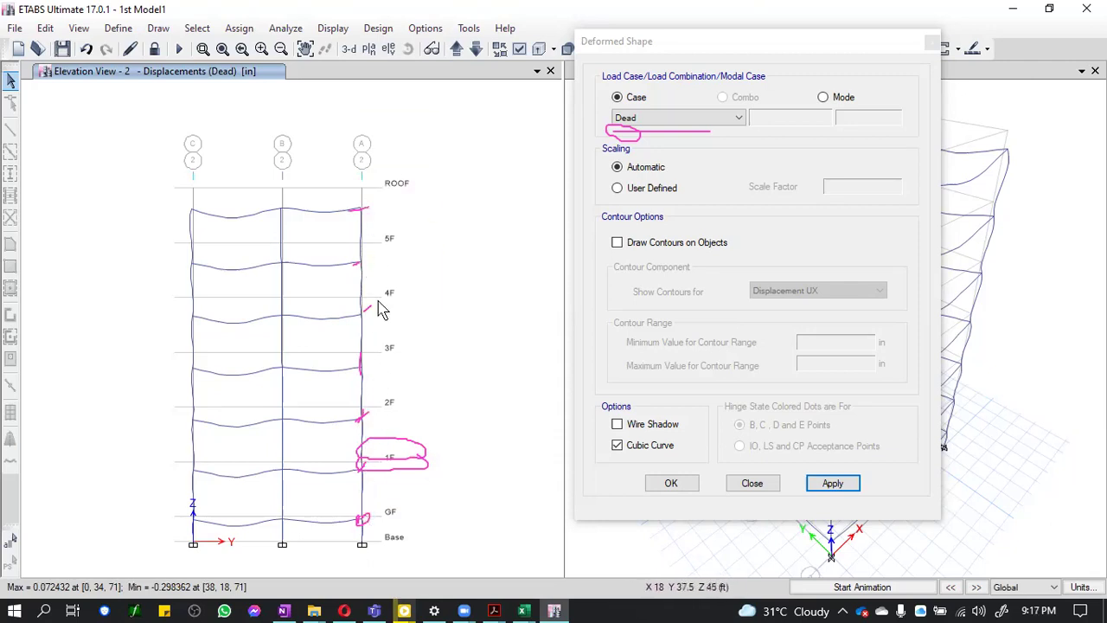
right_click(364, 217)
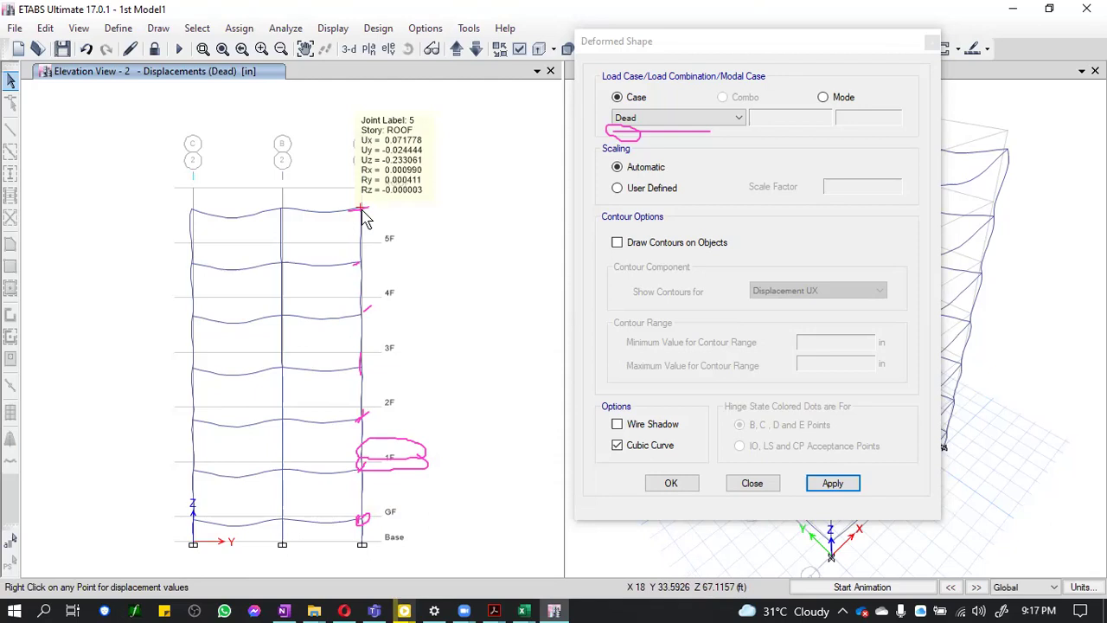
mouse_move(523, 611)
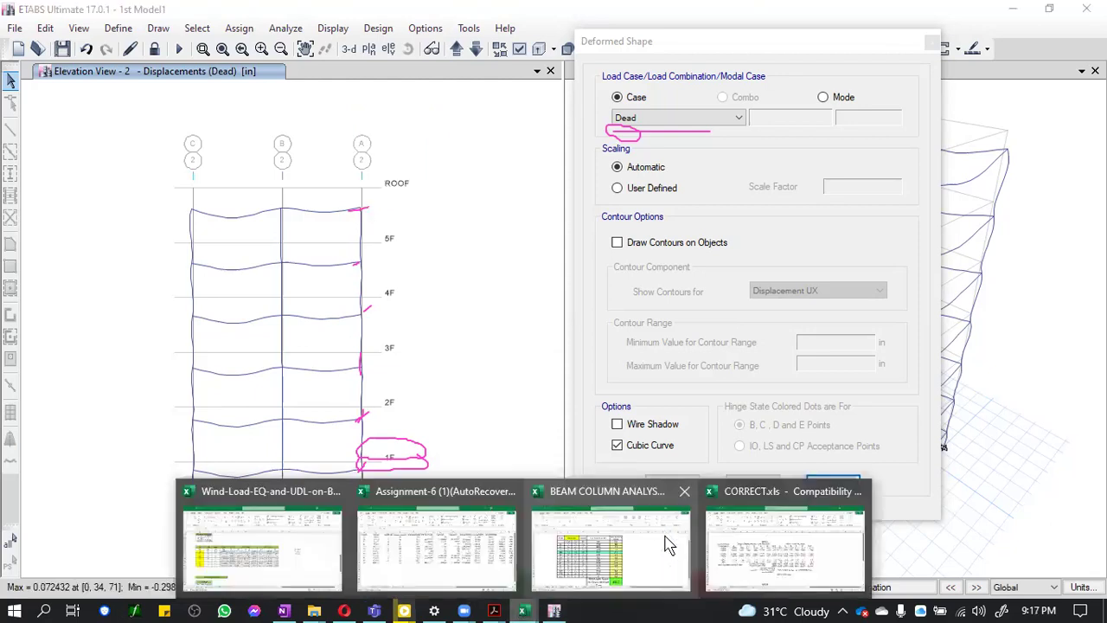
left_click(734, 545)
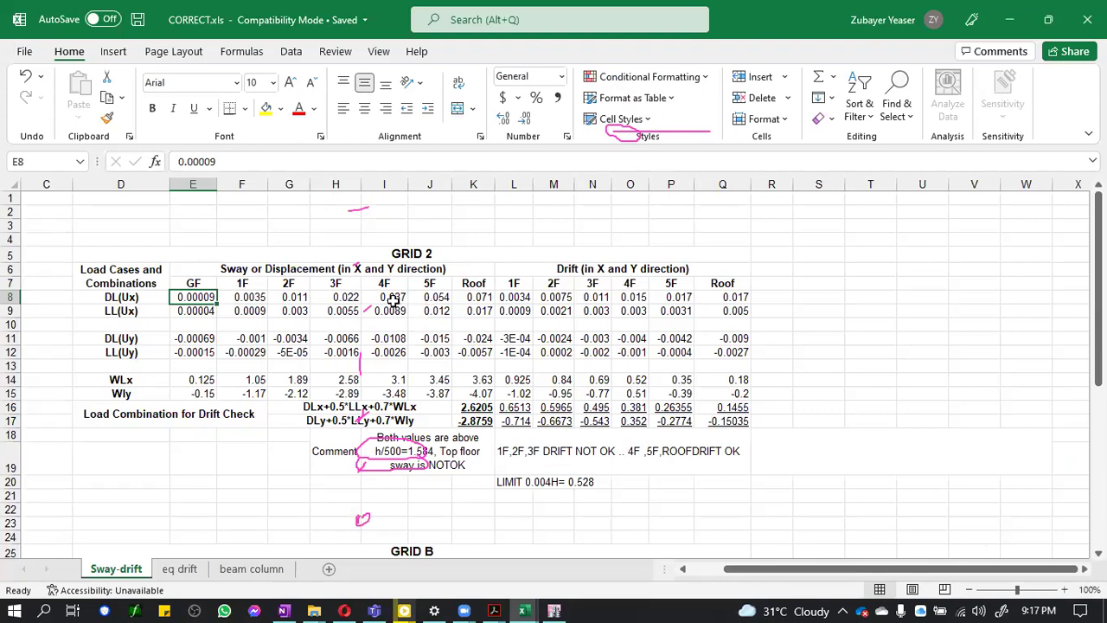
left_click(474, 298)
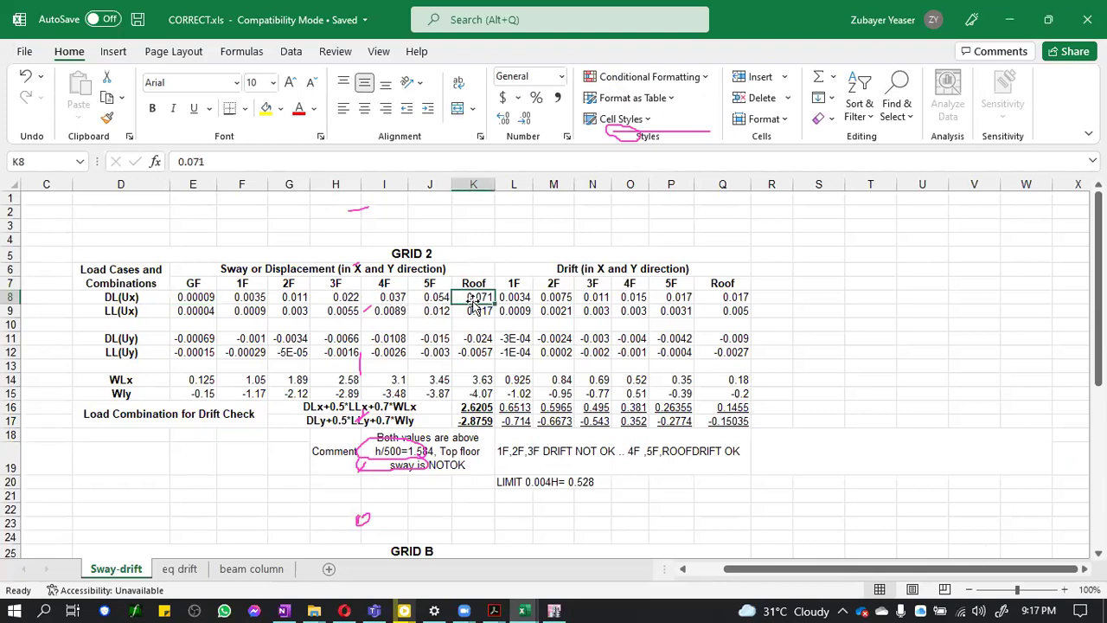
Review the GRID 2 LL(Ux) sway cell for Roof and the DL(Ux) sway cells from GF to 3F
left_click_drag(481, 304, 478, 319)
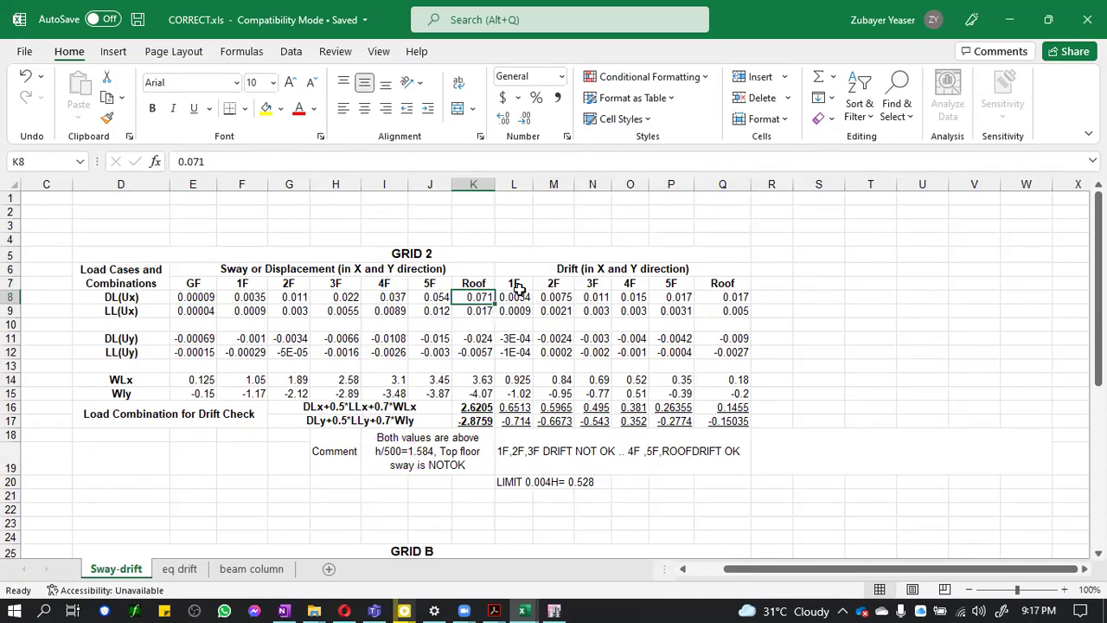
left_click(472, 312)
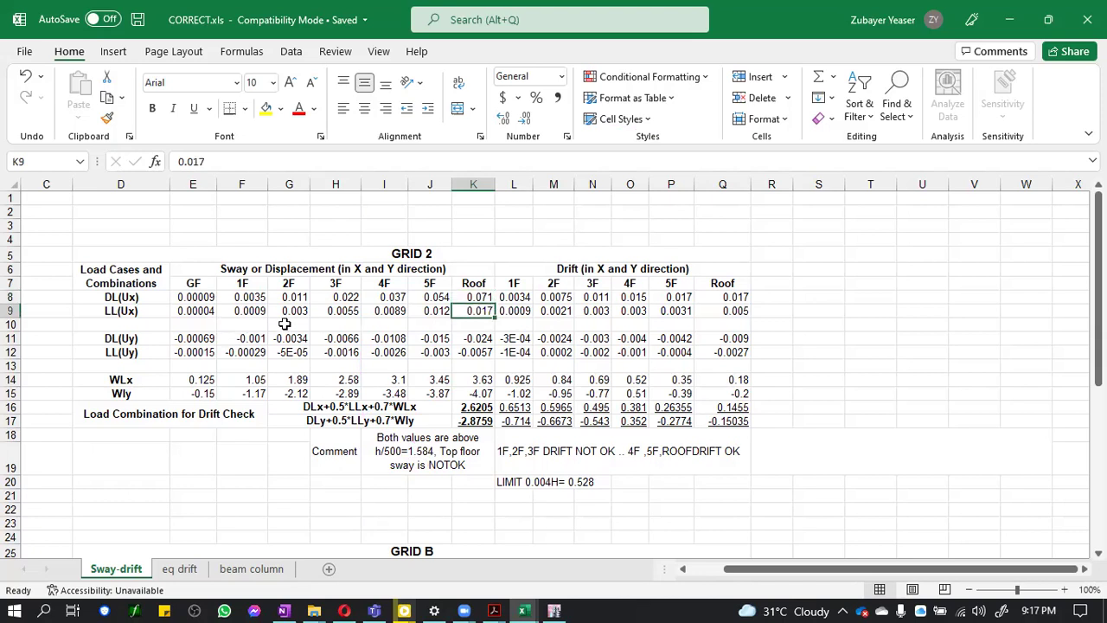
left_click(195, 300)
left_click(239, 298)
left_click(286, 298)
left_click(329, 305)
left_click(346, 297)
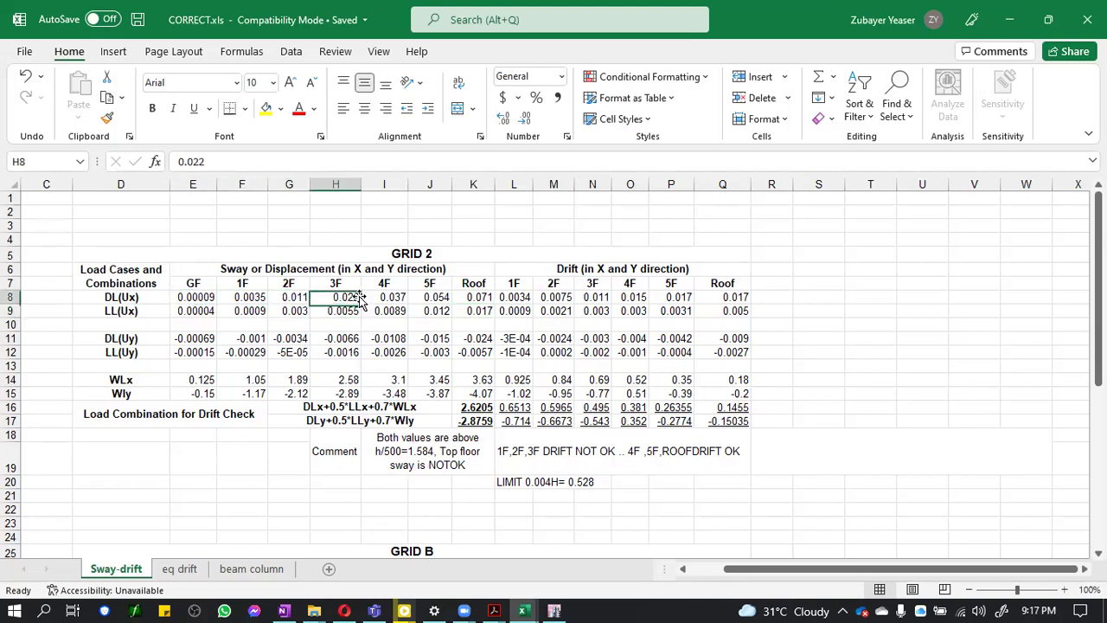
Review the GRID 2 DL(Uy) sway cells from GF to 5F and the DL(Ux) drift cell for 1F
left_click(186, 350)
left_click(197, 339)
left_click(262, 338)
left_click(294, 338)
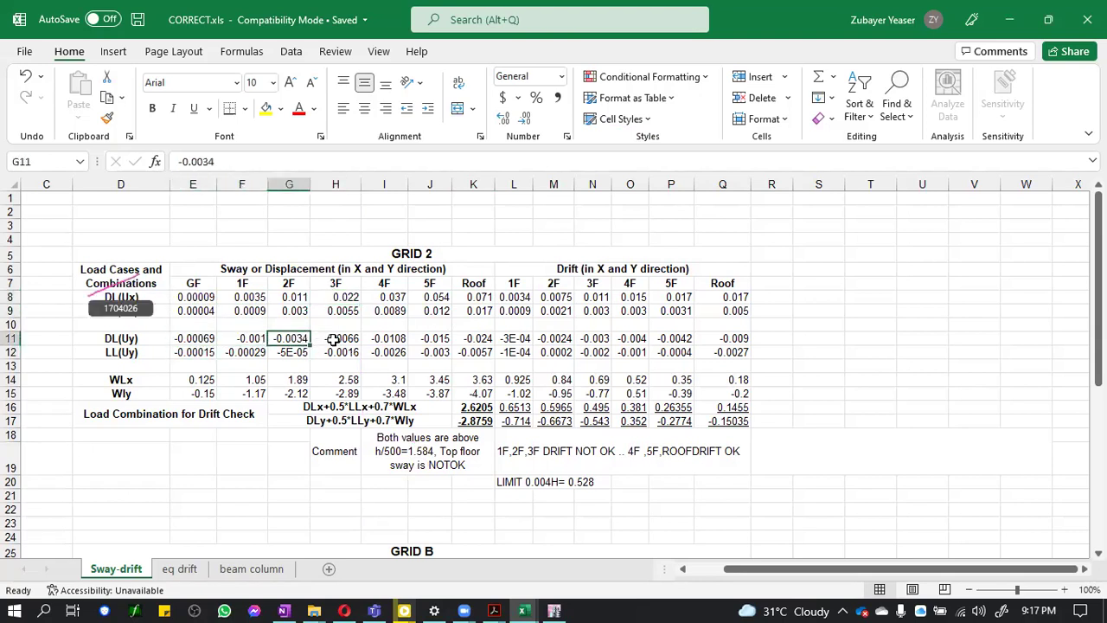
left_click(339, 338)
left_click(394, 339)
left_click(419, 339)
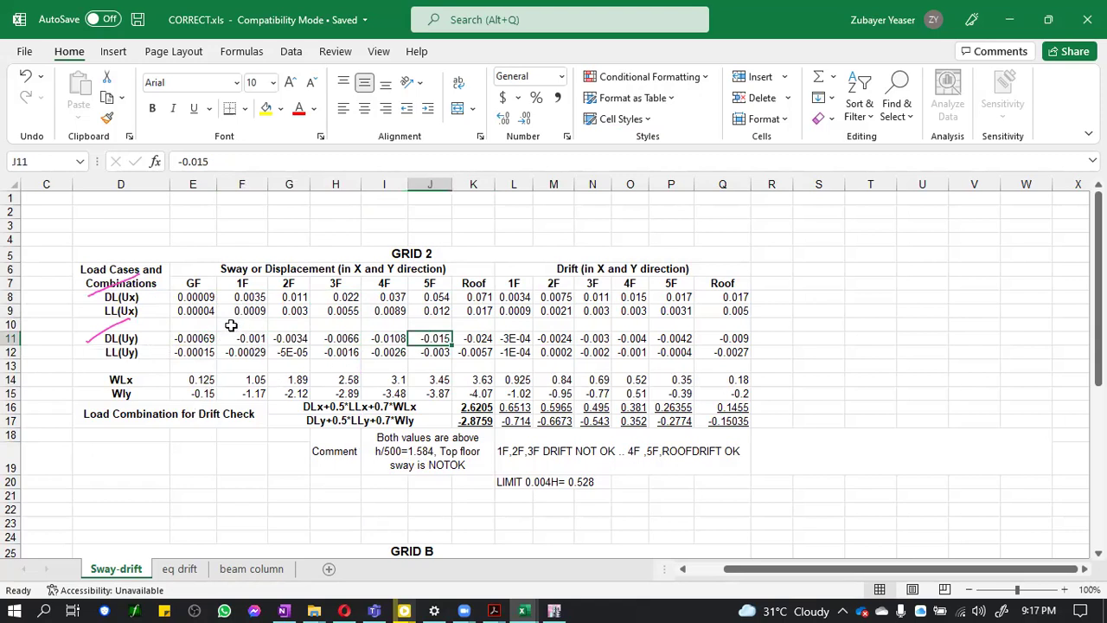
left_click_drag(503, 306, 531, 306)
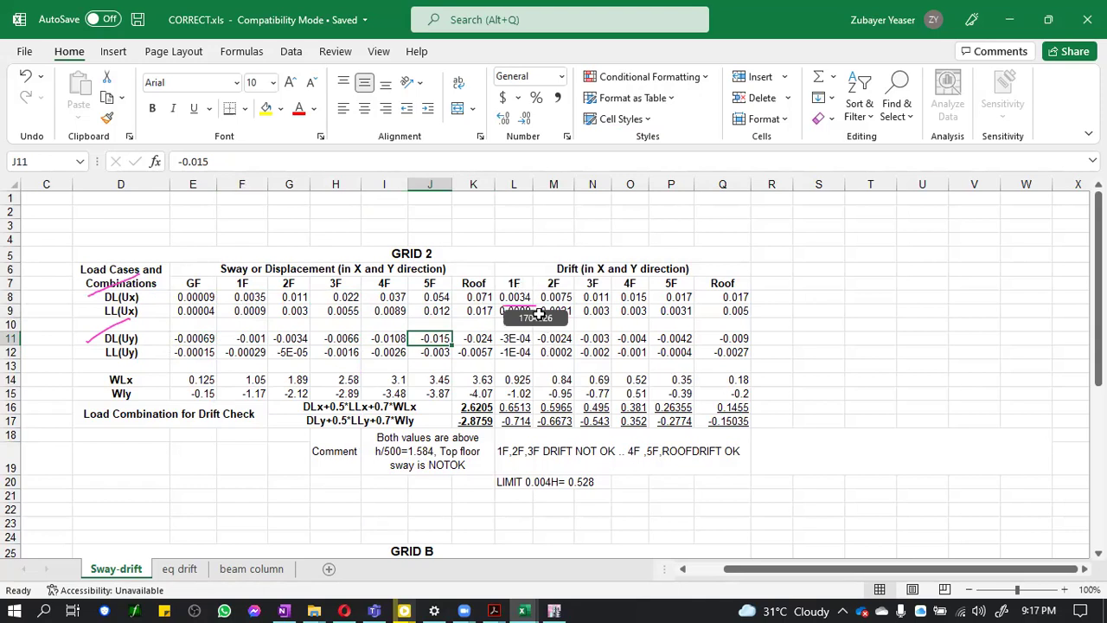
Switch to ETABS and compare the Dead-case displacements of the GF and 1F joints on grid A
left_click(555, 611)
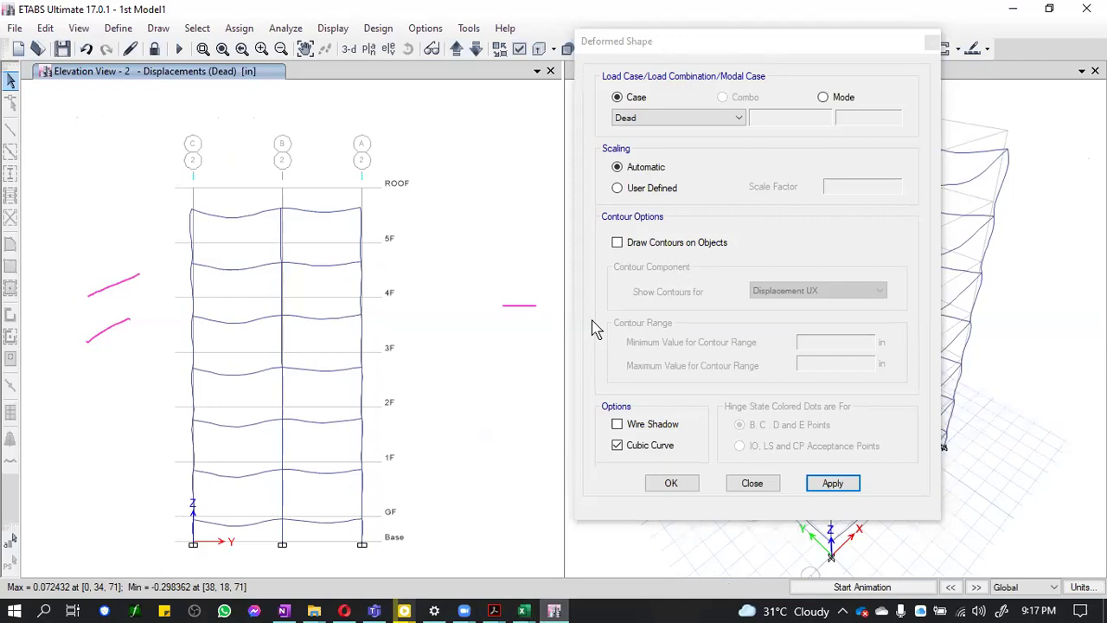
left_click_drag(358, 521, 451, 498)
left_click(432, 504)
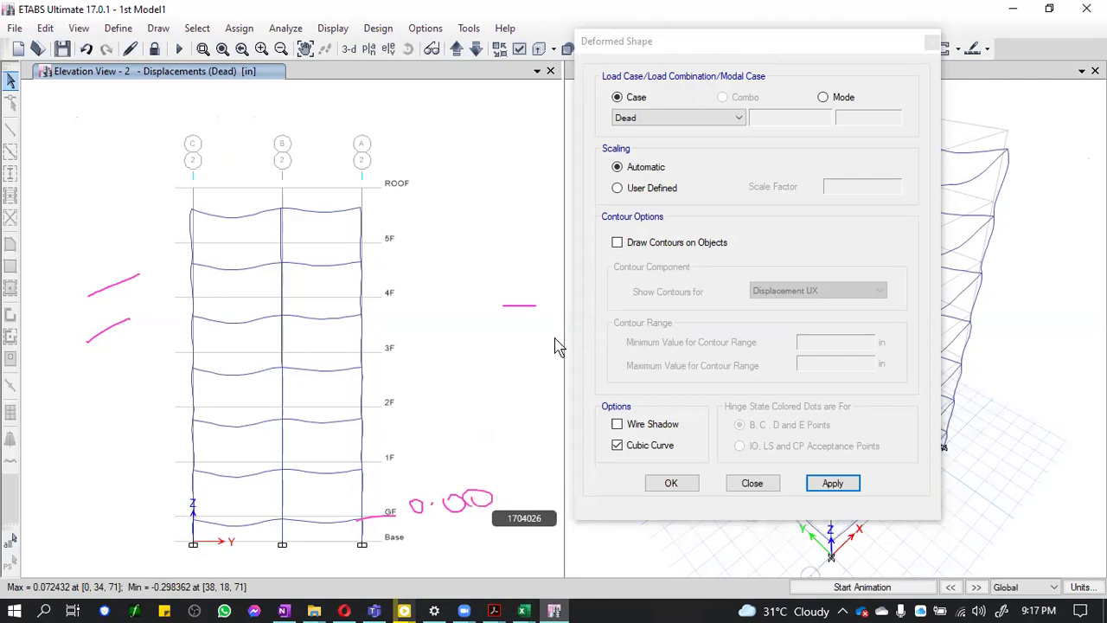
mouse_move(363, 524)
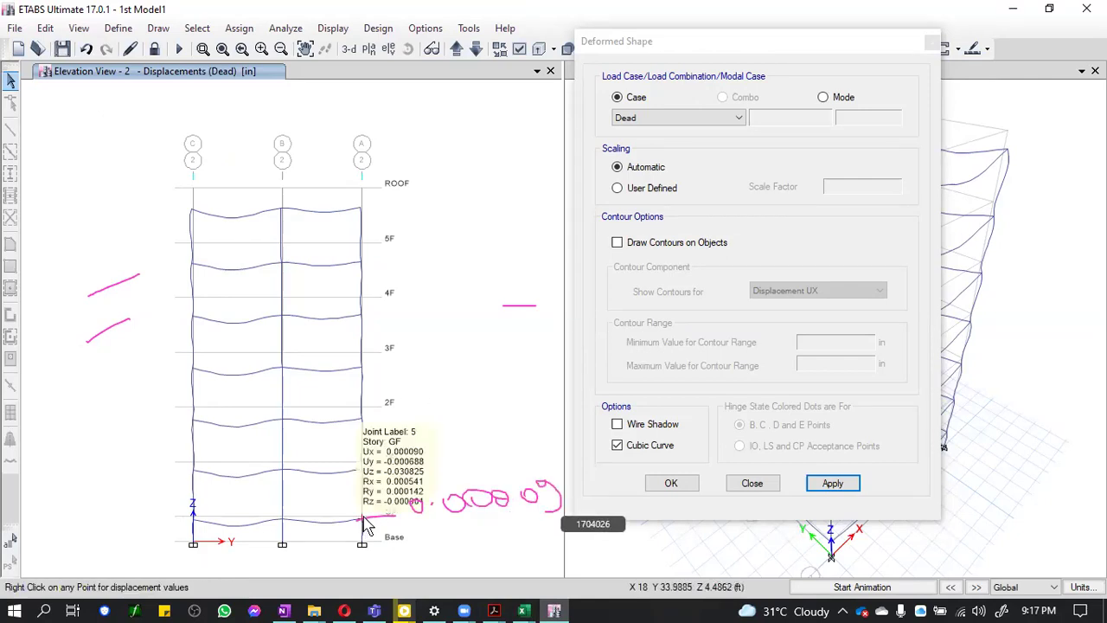
right_click(363, 474)
mouse_move(432, 450)
left_mouse_down()
mouse_move(497, 466)
mouse_move(508, 435)
mouse_move(496, 472)
left_mouse_up()
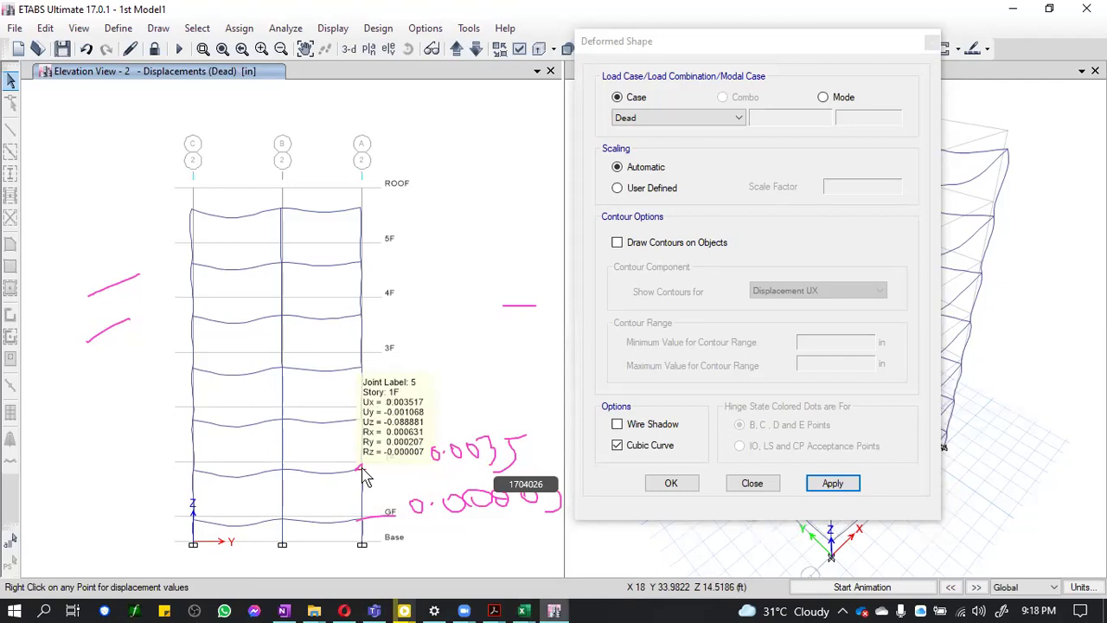
left_click_drag(537, 482, 534, 486)
left_click_drag(330, 474, 377, 465)
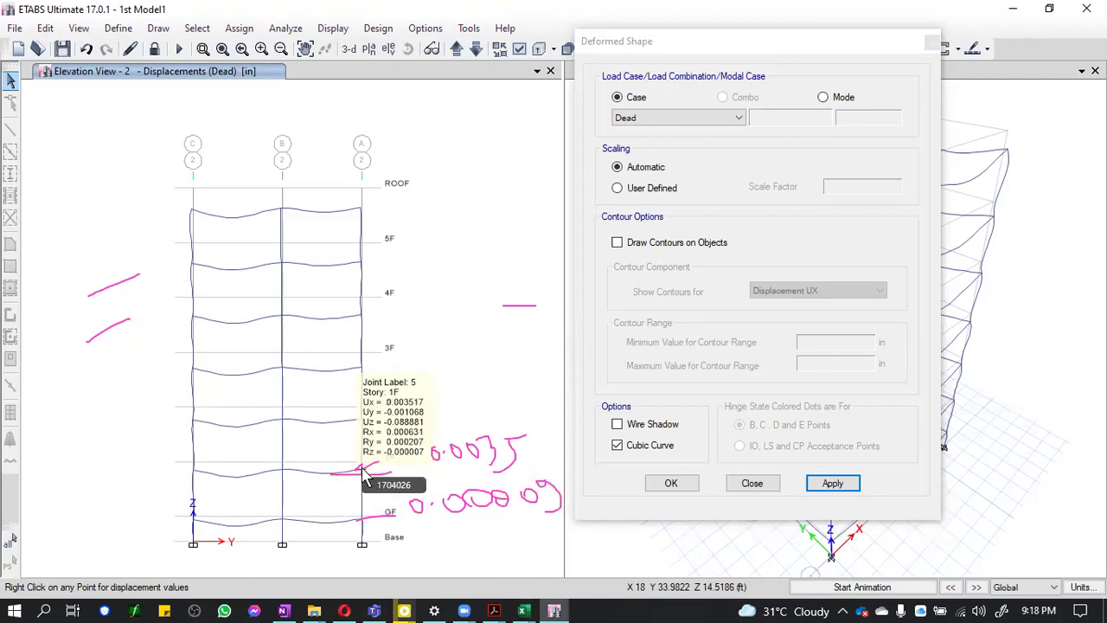
left_click_drag(396, 509, 381, 524)
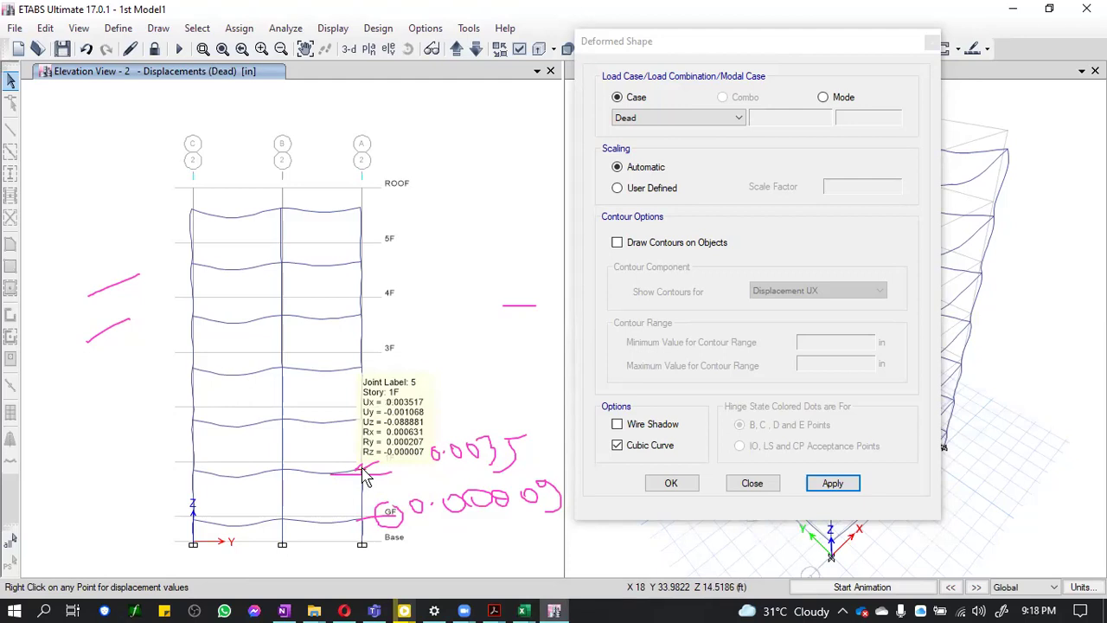
left_click_drag(361, 476, 313, 476)
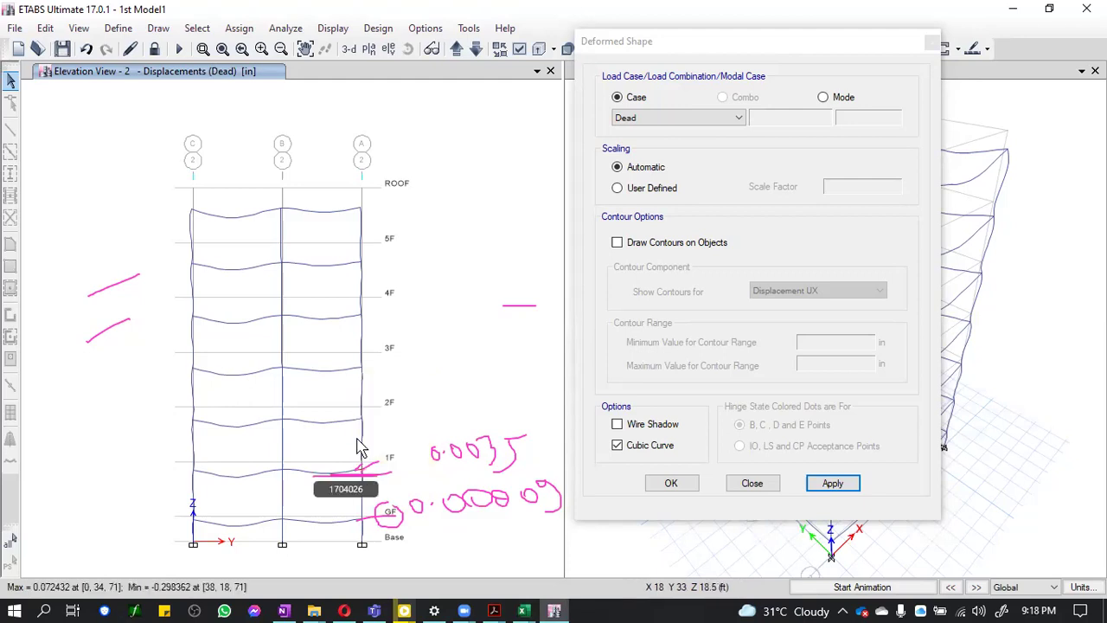
Inspect the Dead-case displacements of the 2F and 3F joints on grid A
mouse_move(363, 428)
mouse_move(372, 417)
left_mouse_down()
mouse_move(363, 425)
mouse_move(423, 406)
left_mouse_up()
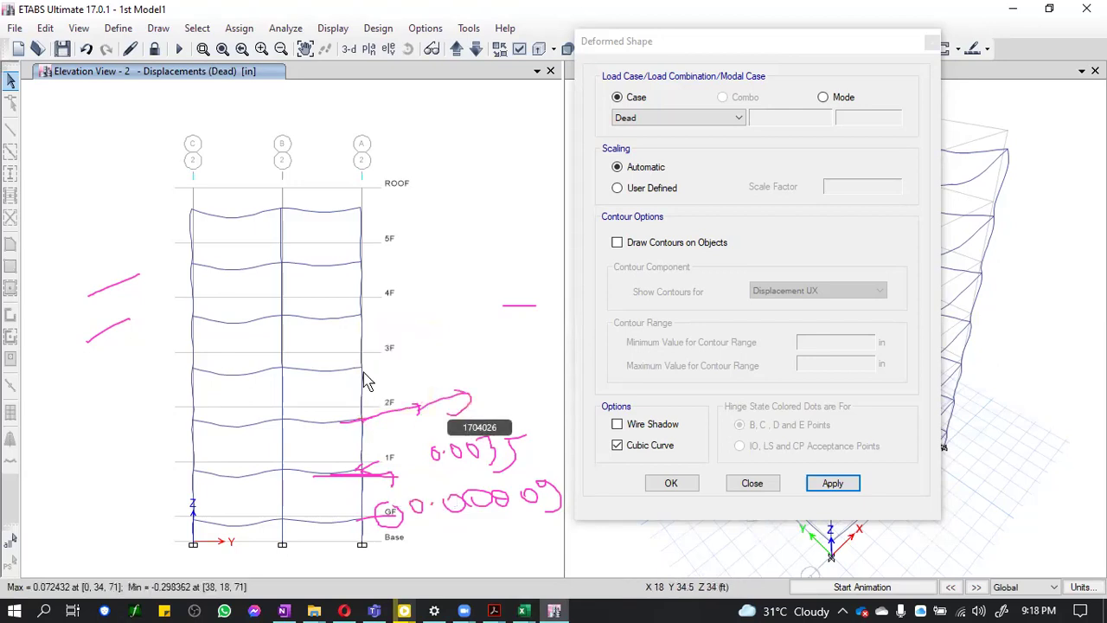
mouse_move(364, 378)
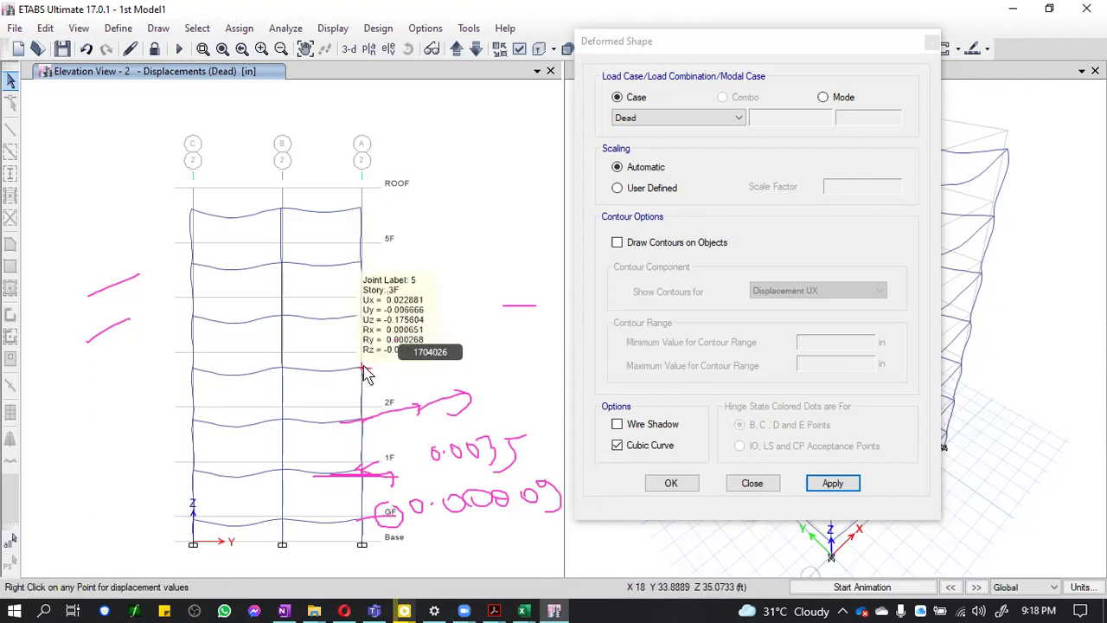
left_click_drag(360, 369, 456, 356)
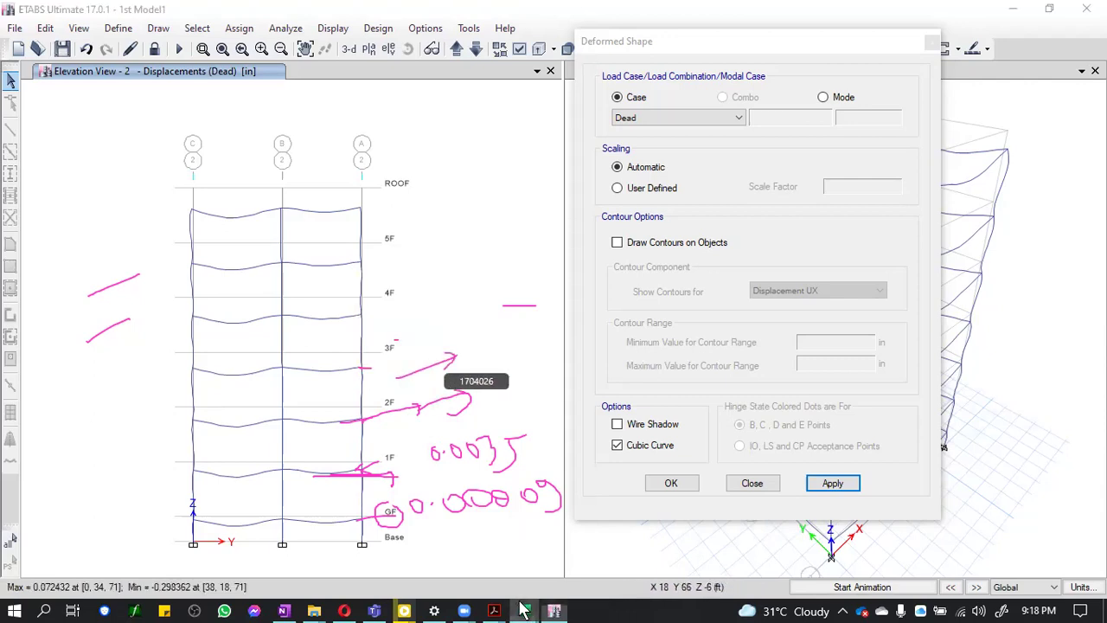
Switch to CORRECT.xls, clear the screen annotations and examine the GRID 2 DL(Ux) drift formula for 1F with its referenced sway cells
mouse_move(523, 611)
left_click(822, 540)
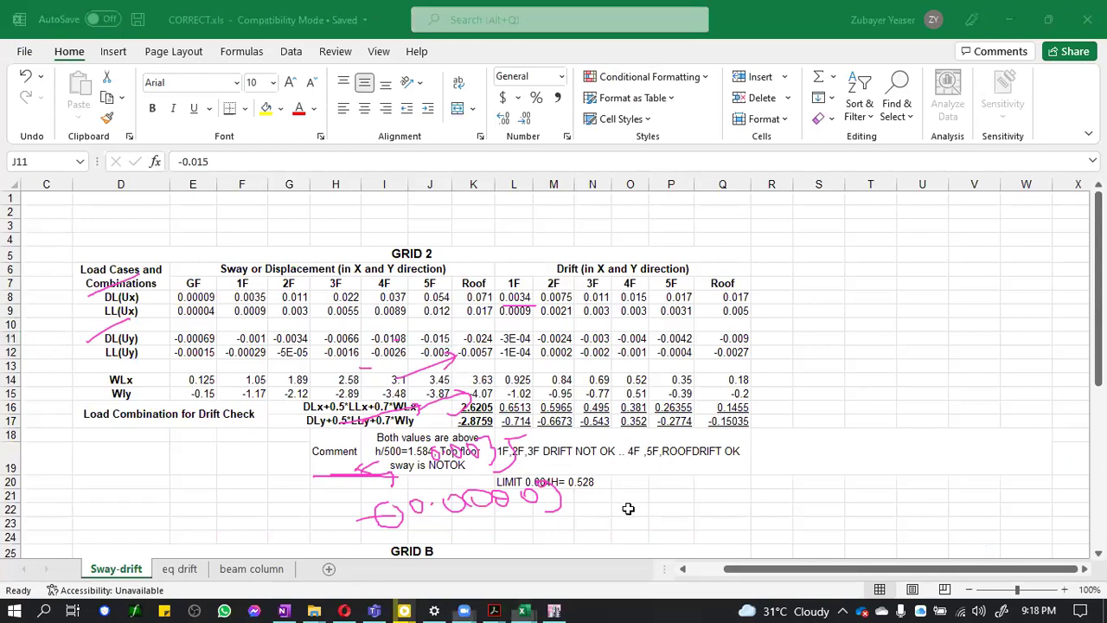
key("e")
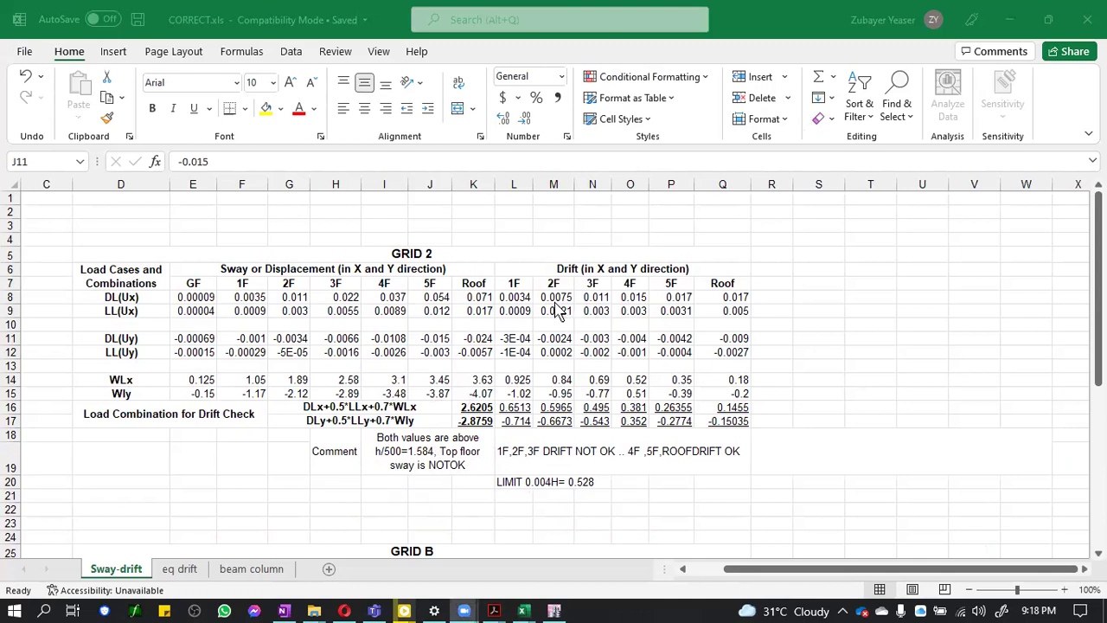
left_click(513, 297)
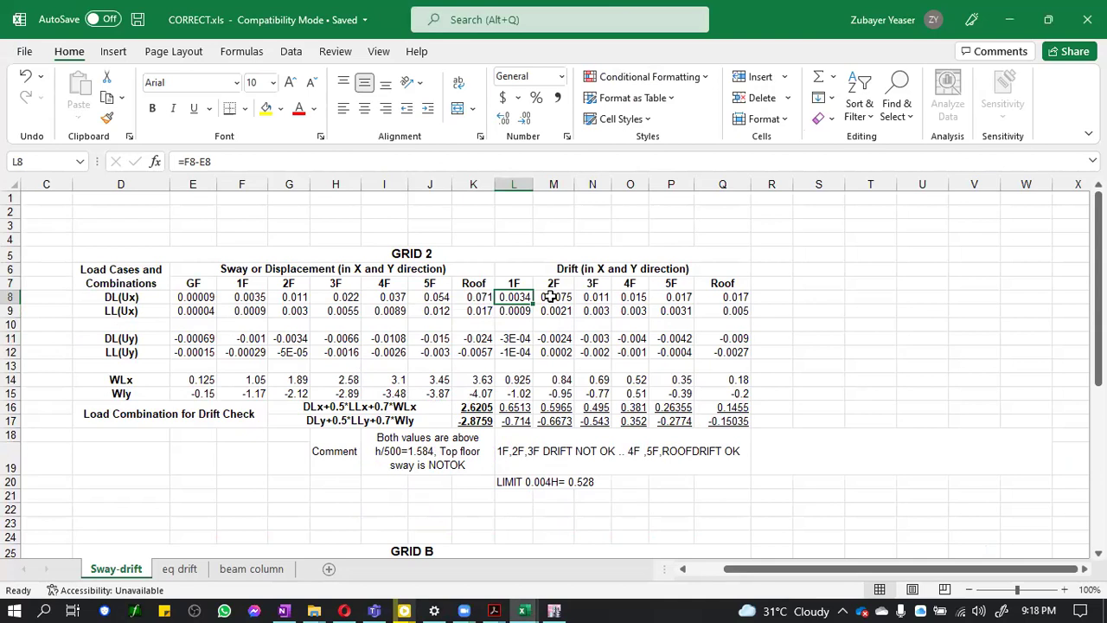
left_click(257, 297)
left_click(512, 294)
left_click(205, 162)
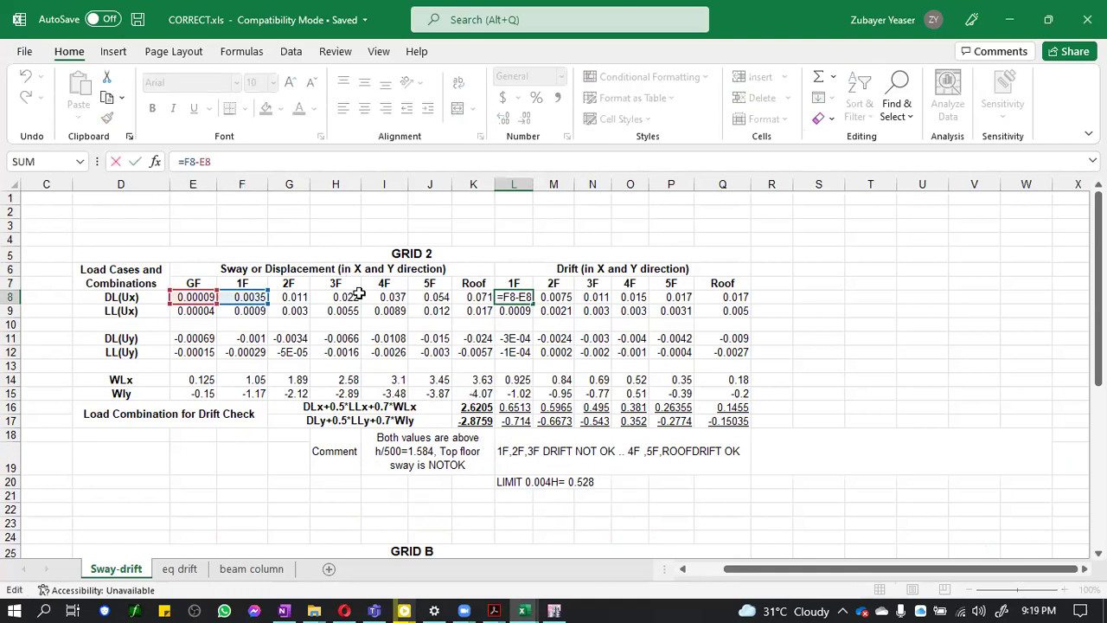
Examine the GRID 2 DL(Ux) drift formulas for 2F, 3F and Roof and the sway cells they reference
left_click(554, 297)
left_click(206, 161)
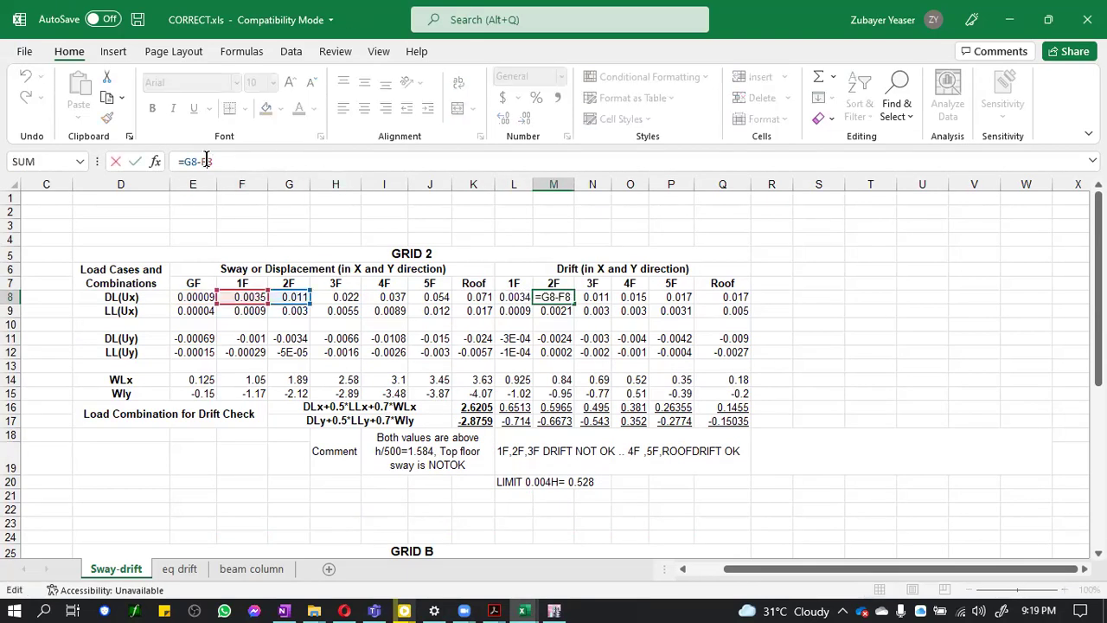
left_click(592, 297)
left_click(215, 162)
left_click(672, 312)
left_click(730, 311)
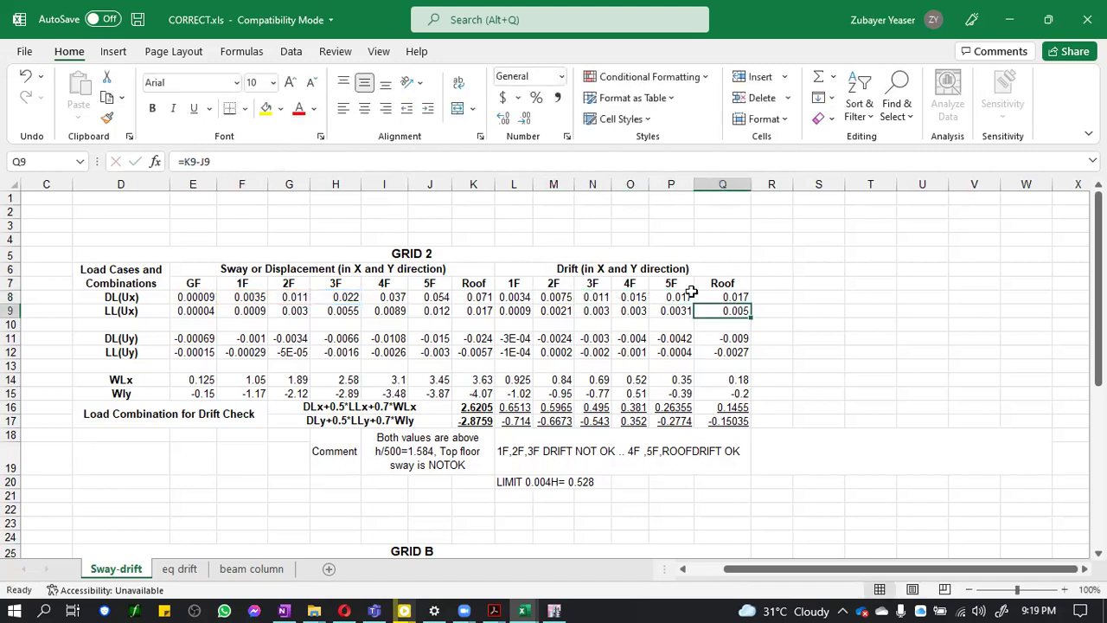
left_click(722, 297)
left_click(206, 161)
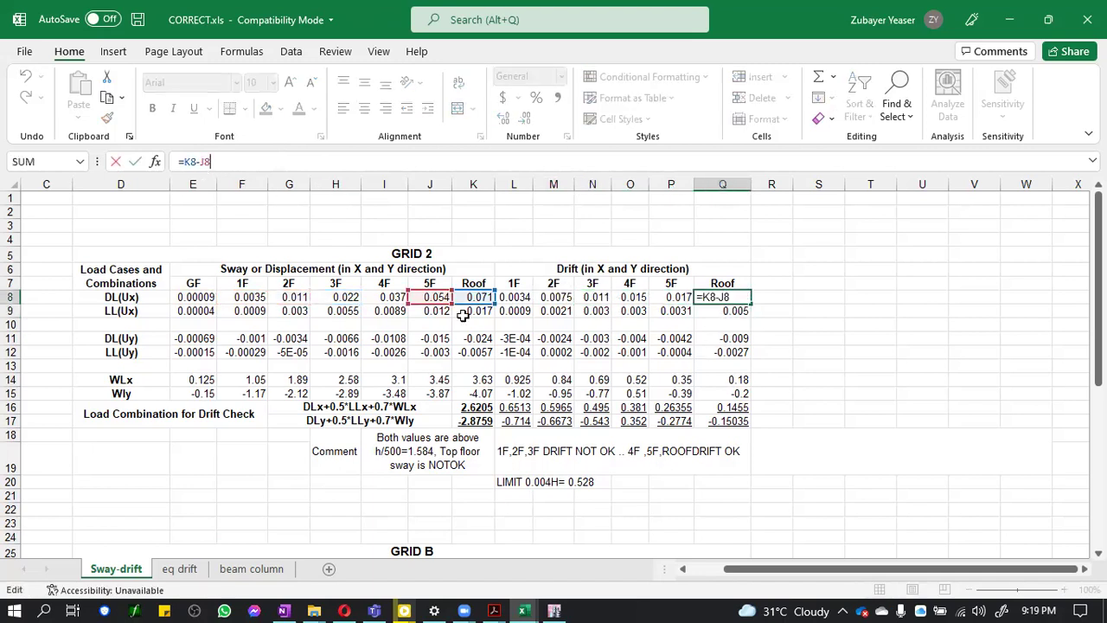
left_click(655, 338)
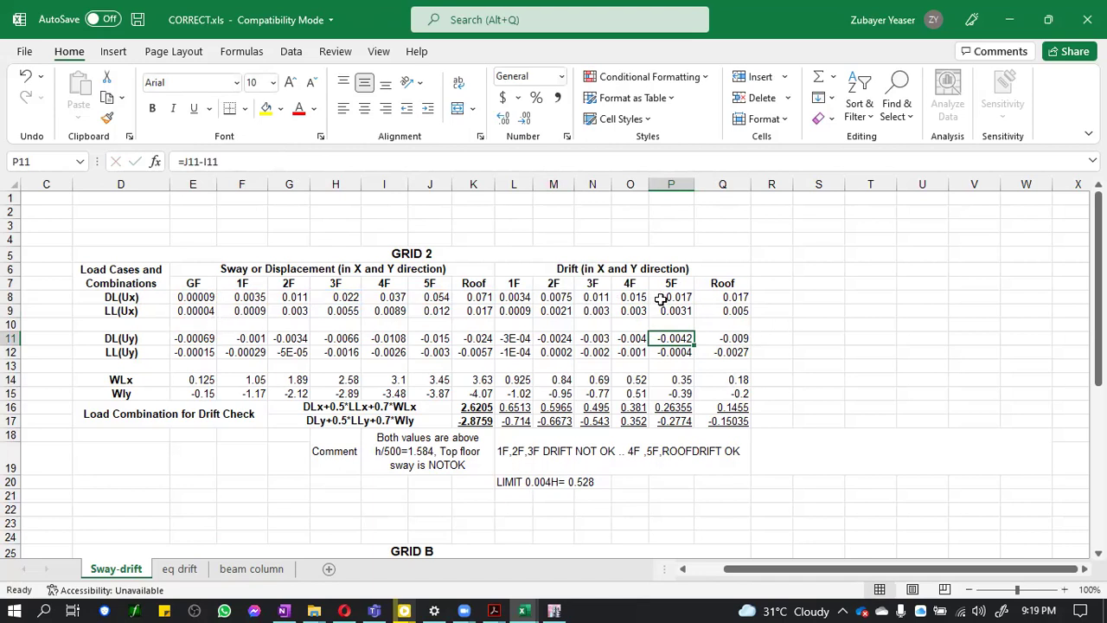
Review the GRID 2 Roof drift cells for LL(Ux) and WLx and locate the WLx sway cell for GF
left_click(742, 314)
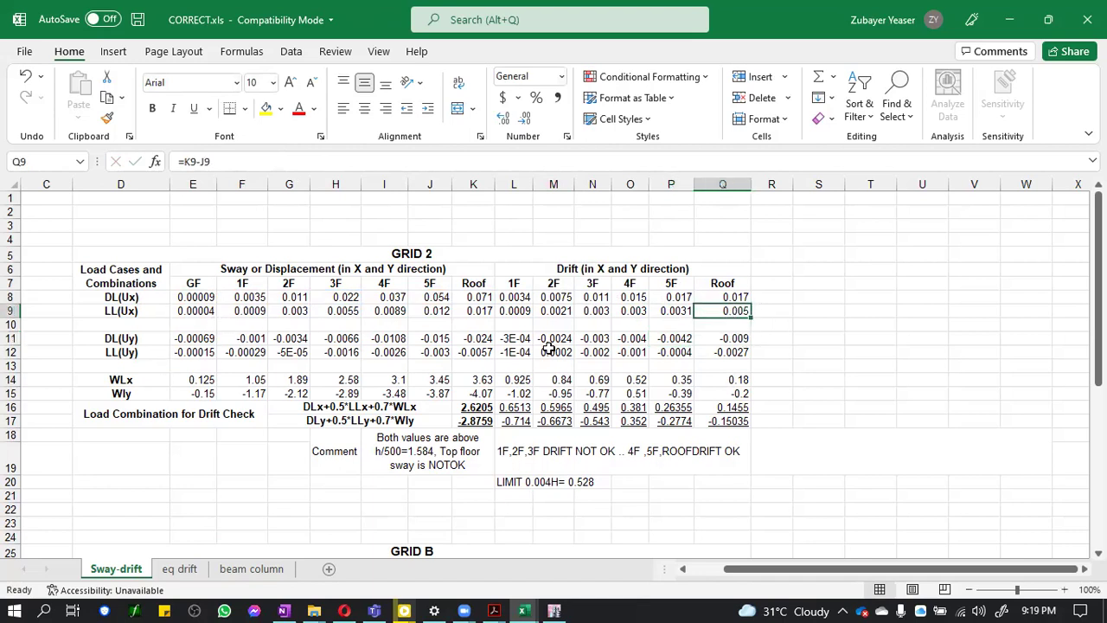
key("Down")
key("Down")
key("Down")
key("Down")
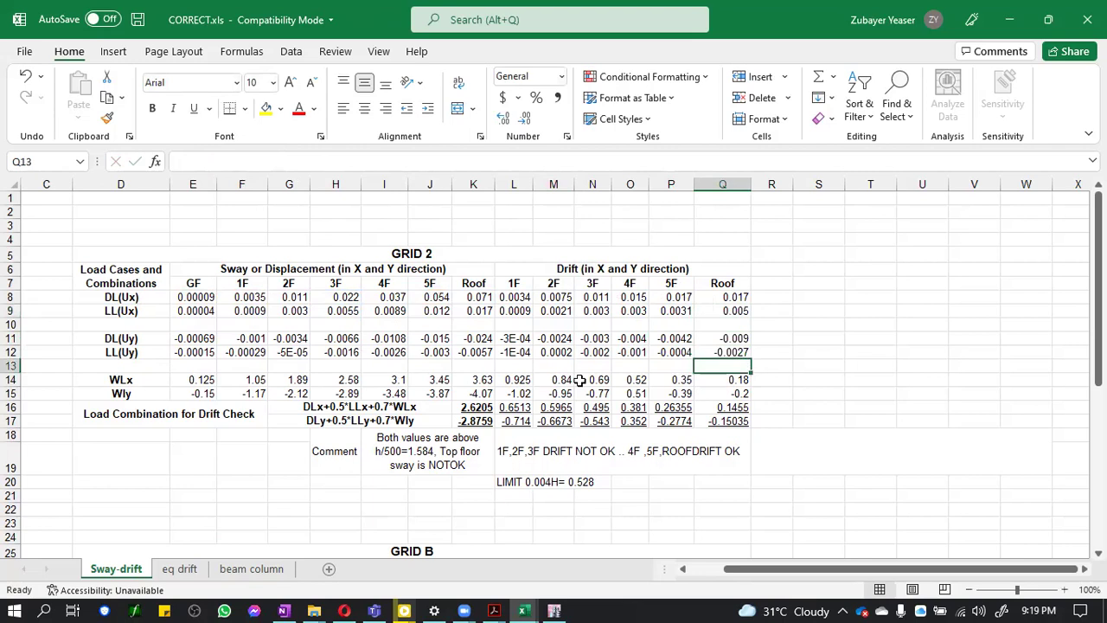
left_click(202, 382)
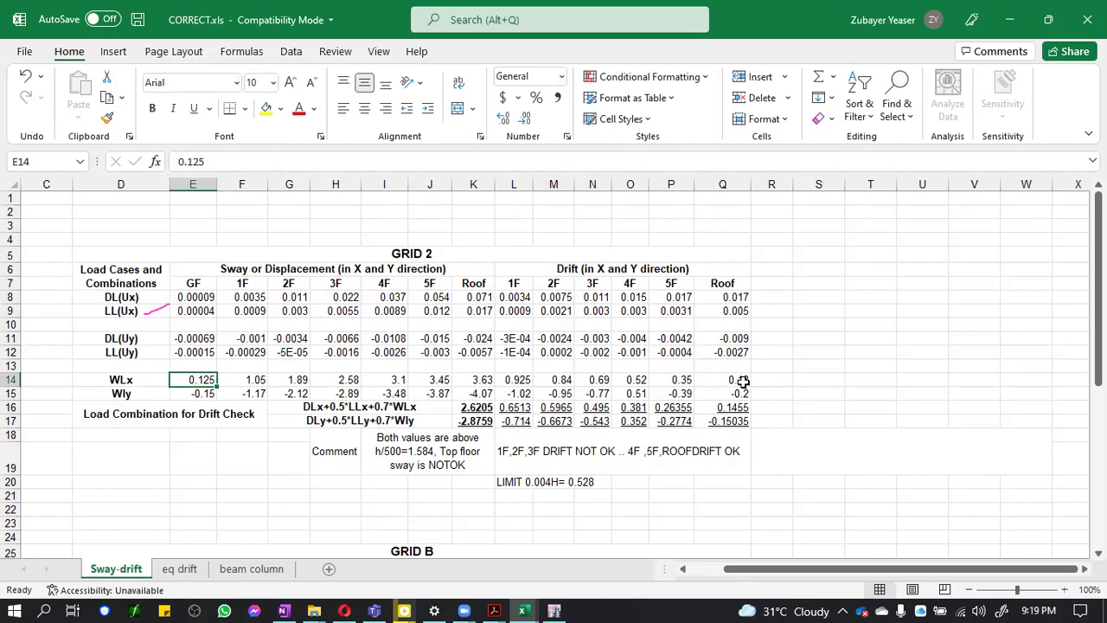
left_click(743, 382)
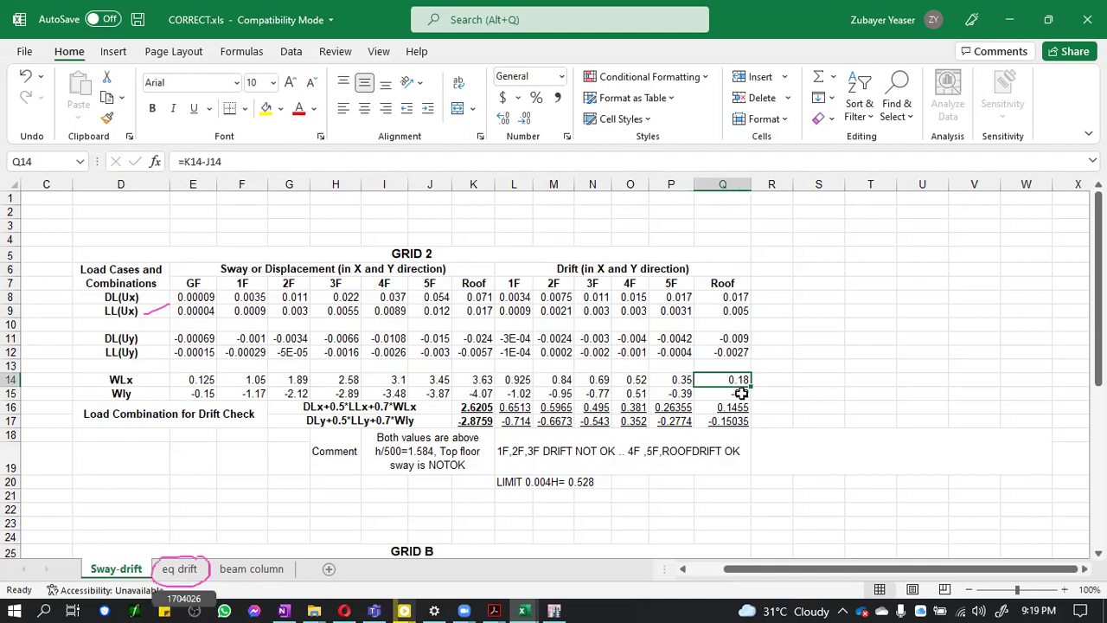
left_click(206, 378)
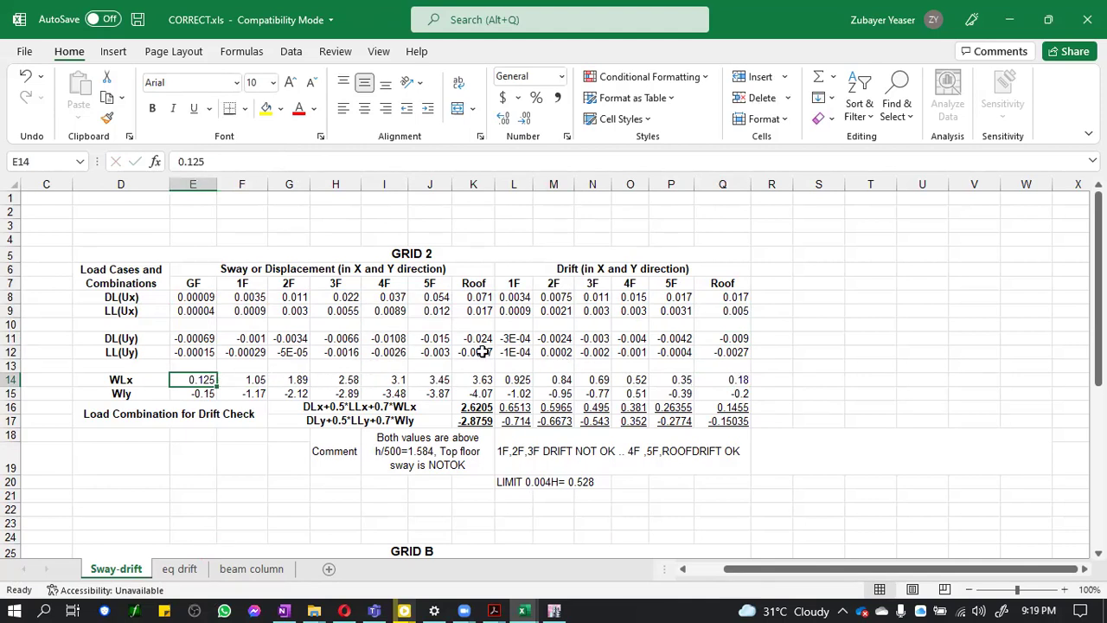
Switch to ETABS and display the deformed shape for the WX load case in the grid 2 elevation
left_click(554, 610)
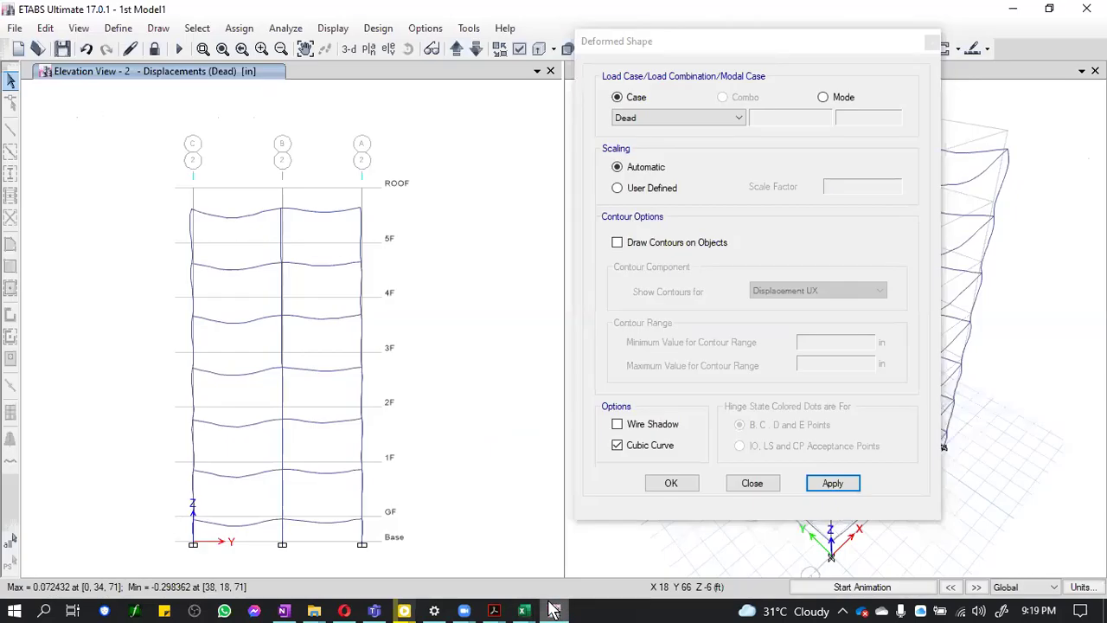
left_click(688, 118)
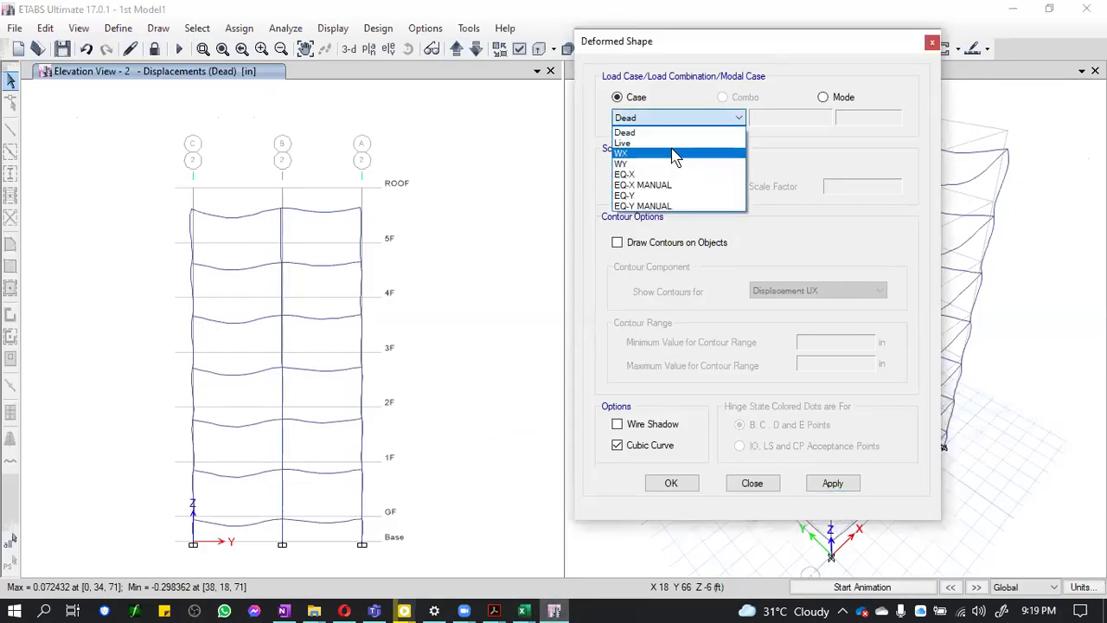
left_click(675, 154)
left_click(830, 484)
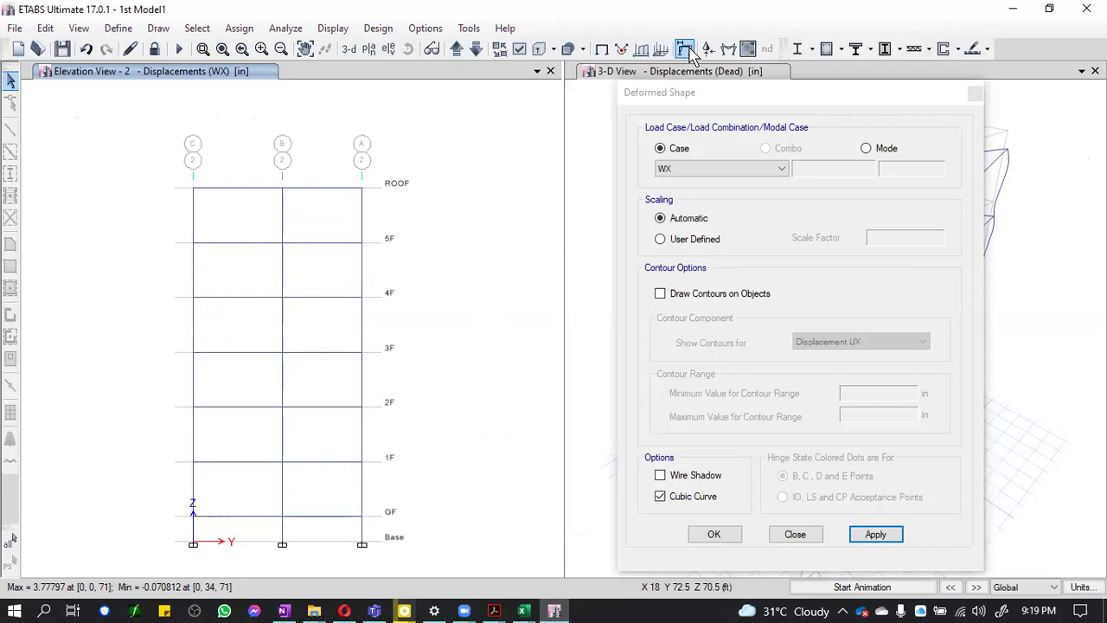
left_click(687, 51)
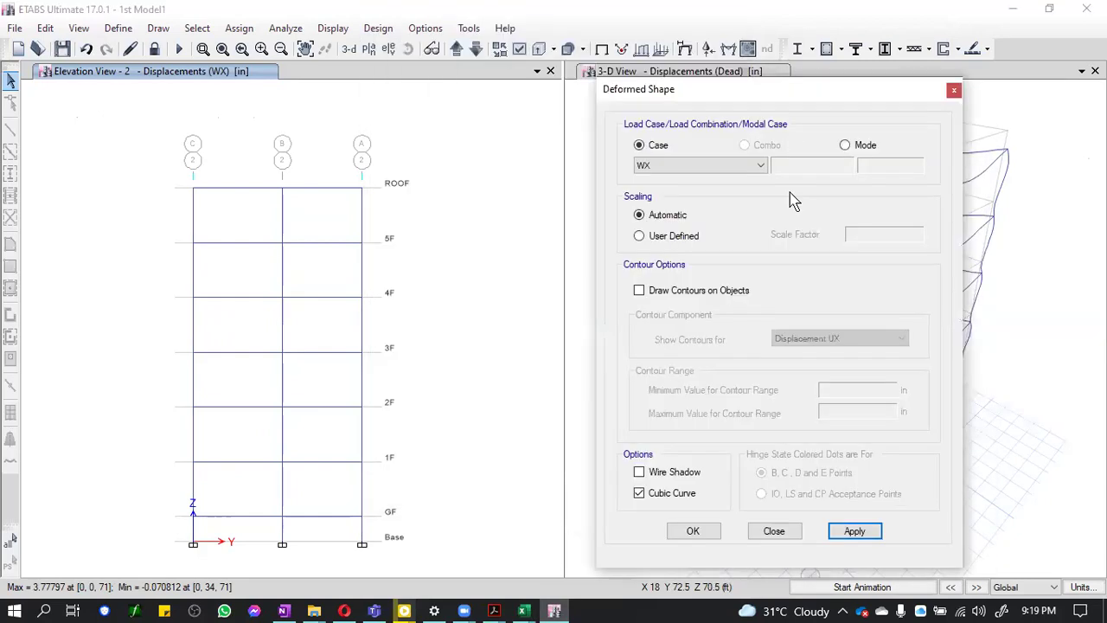
left_click(849, 529)
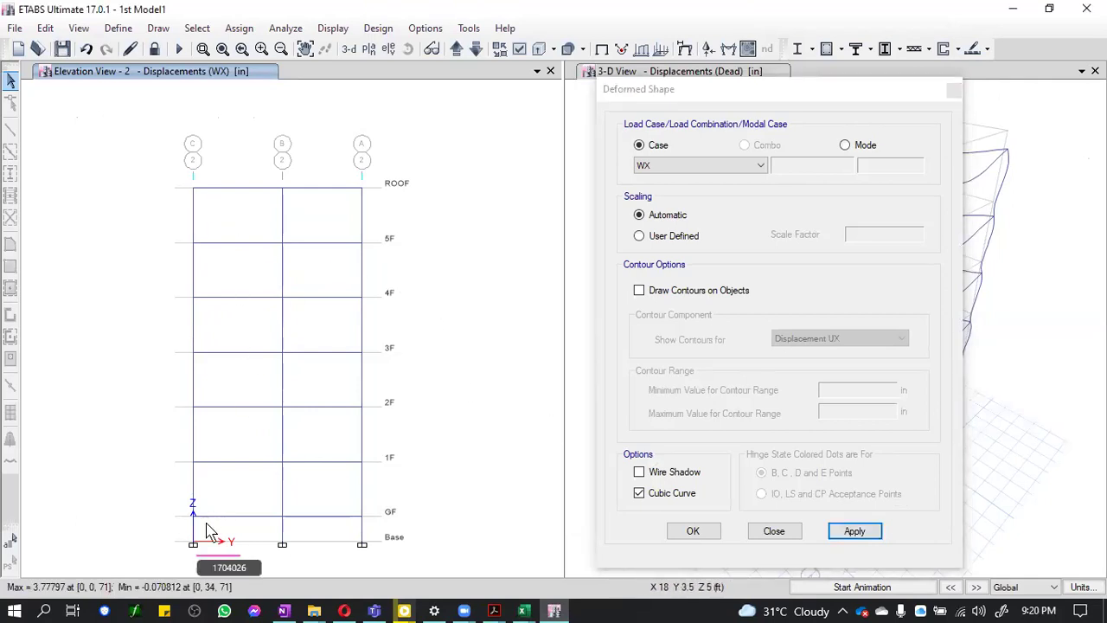
Read the WX joint displacements at GF on grid C and from GF up to 5F along grid A
mouse_move(193, 522)
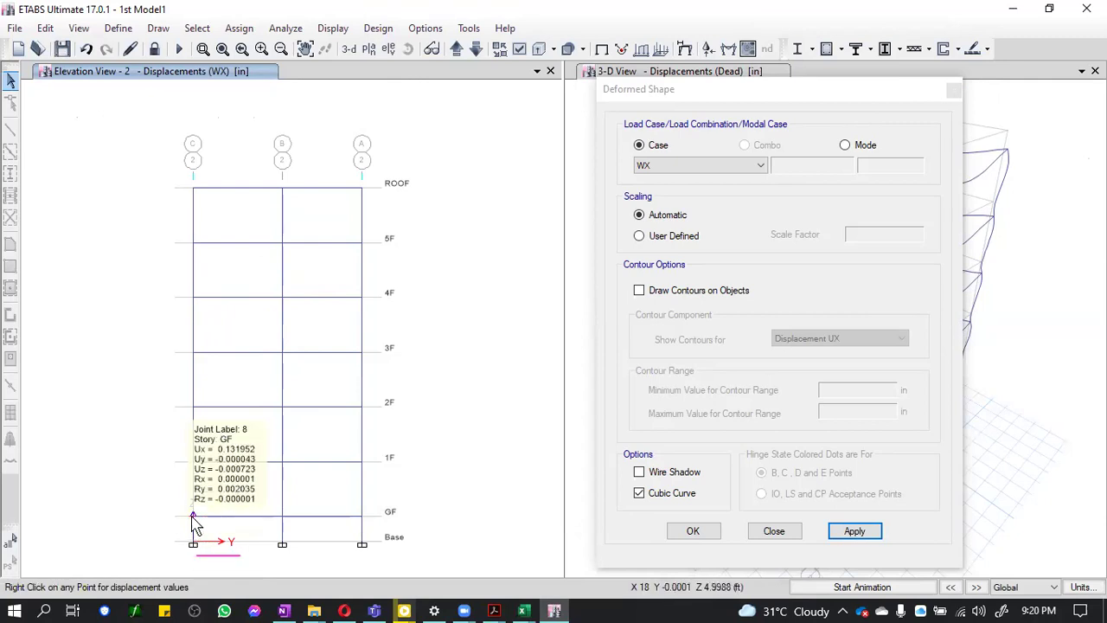
mouse_move(195, 546)
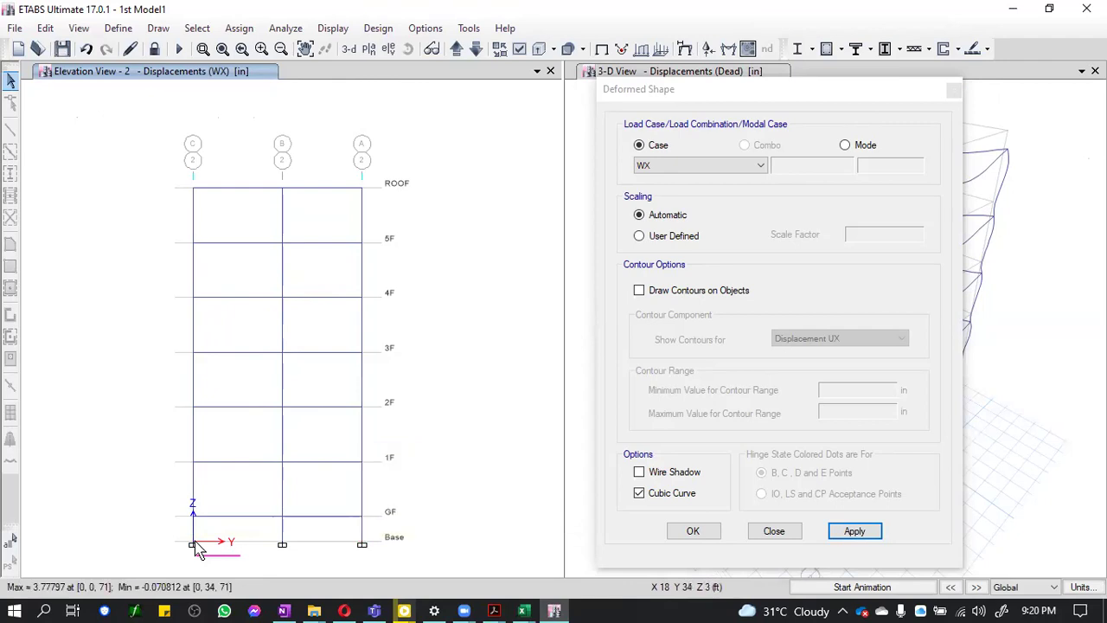
mouse_move(362, 516)
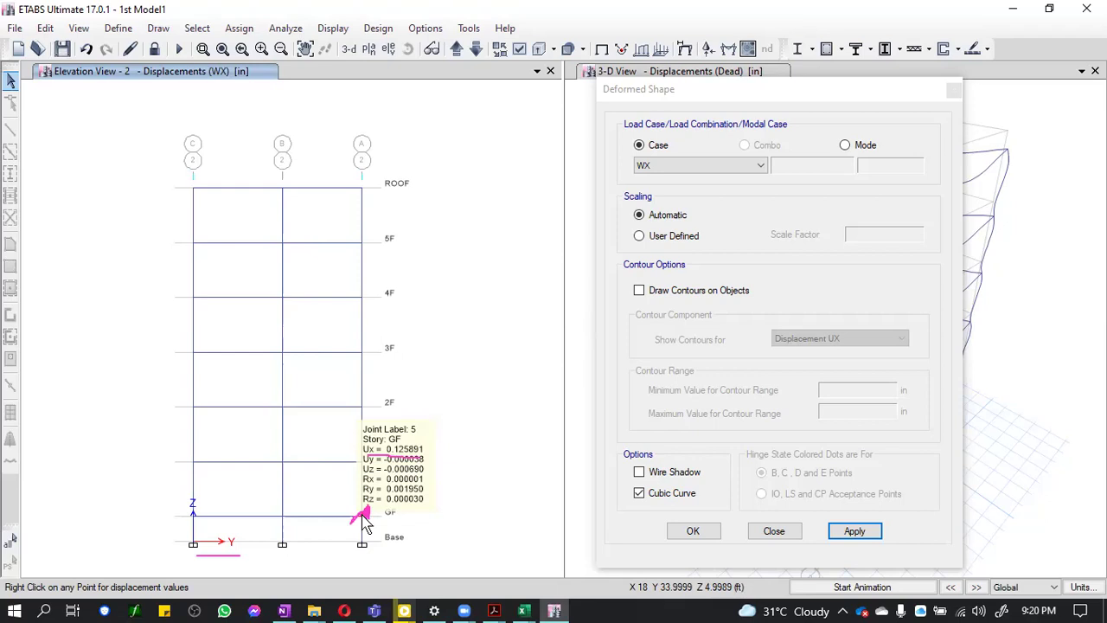
right_click(365, 465)
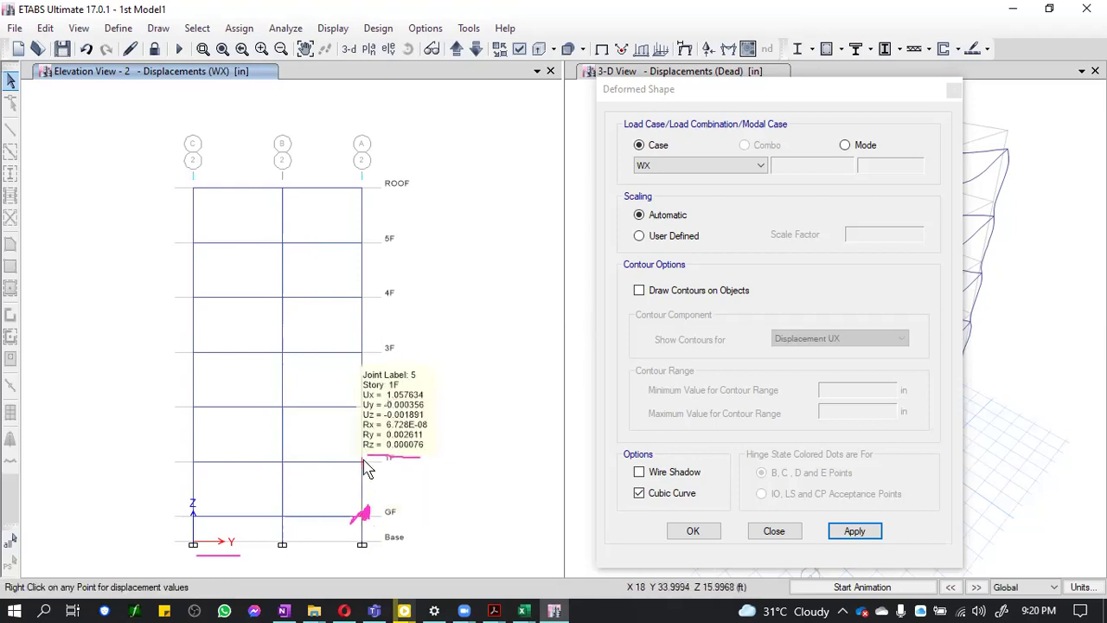
mouse_move(364, 399)
mouse_move(360, 356)
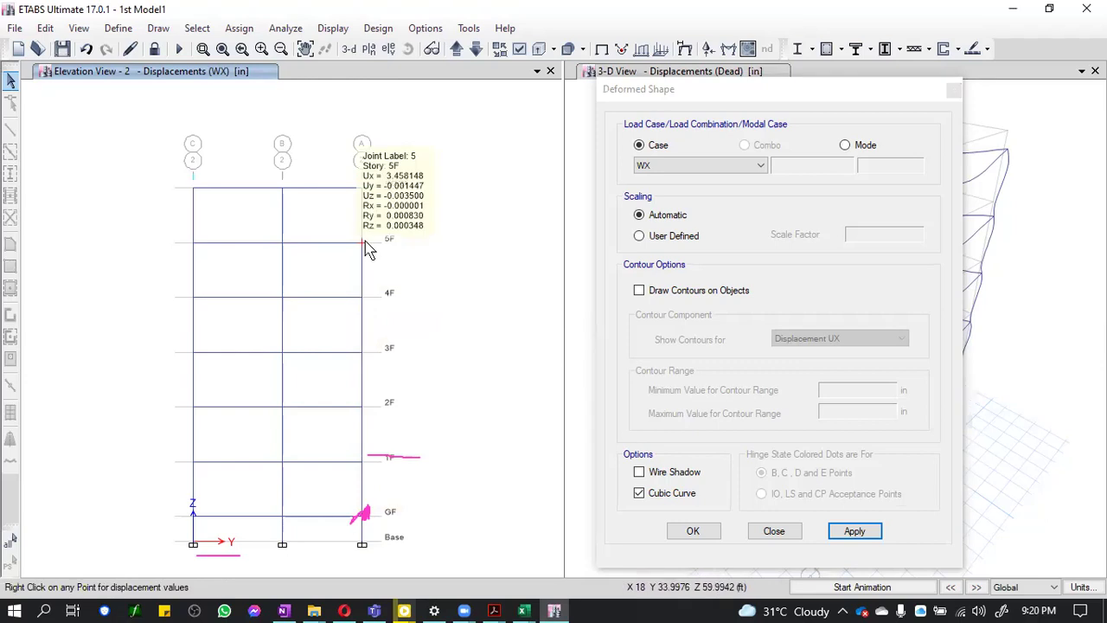
mouse_move(364, 300)
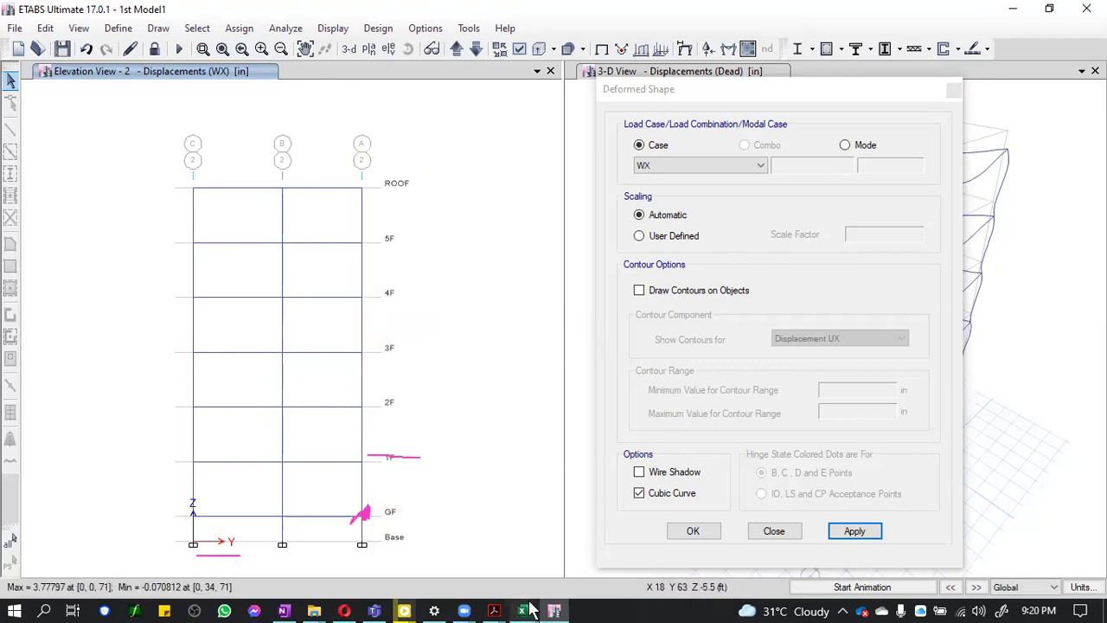
Switch to CORRECT.xls and review the GRID 2 WLx sway cells for GF and 1F and the WLx Roof drift formula
mouse_move(526, 609)
left_click(789, 515)
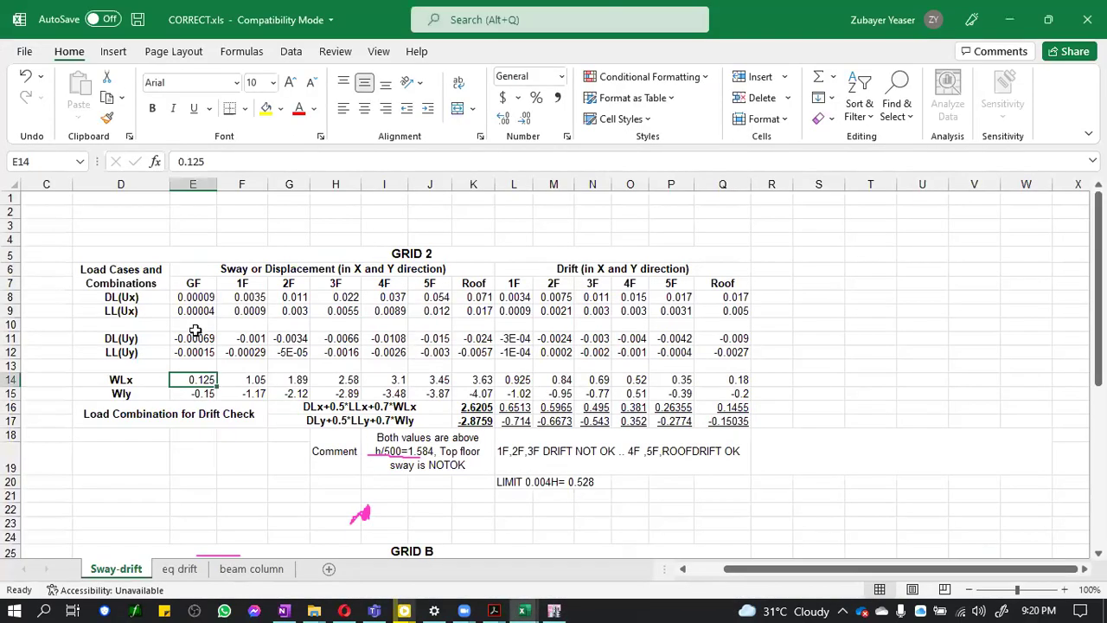
left_click(127, 300)
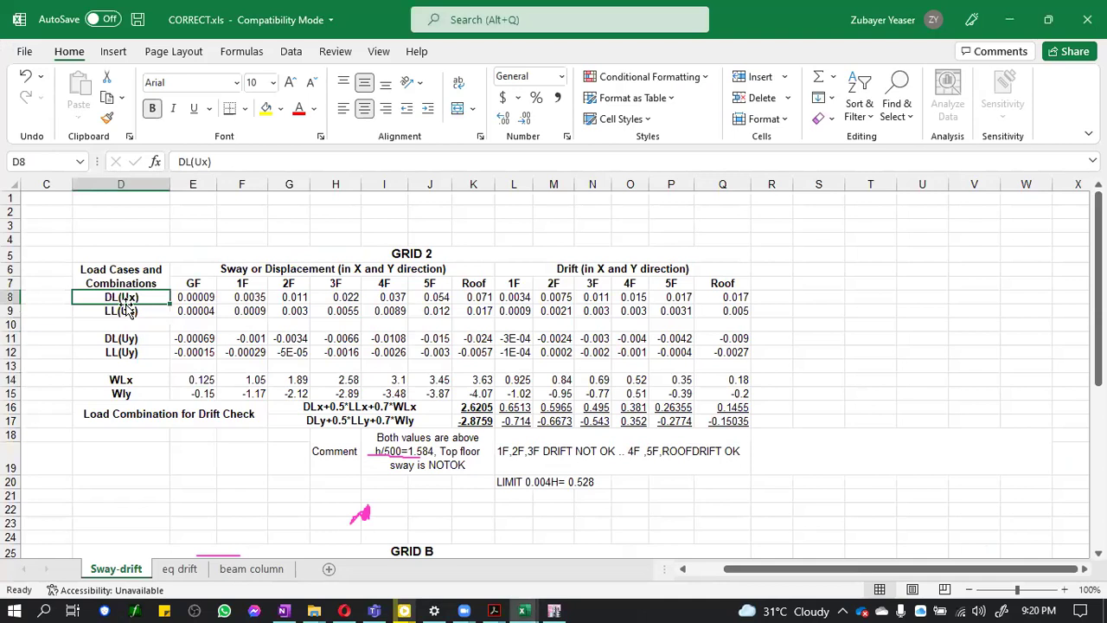
left_click(183, 381)
left_click(256, 381)
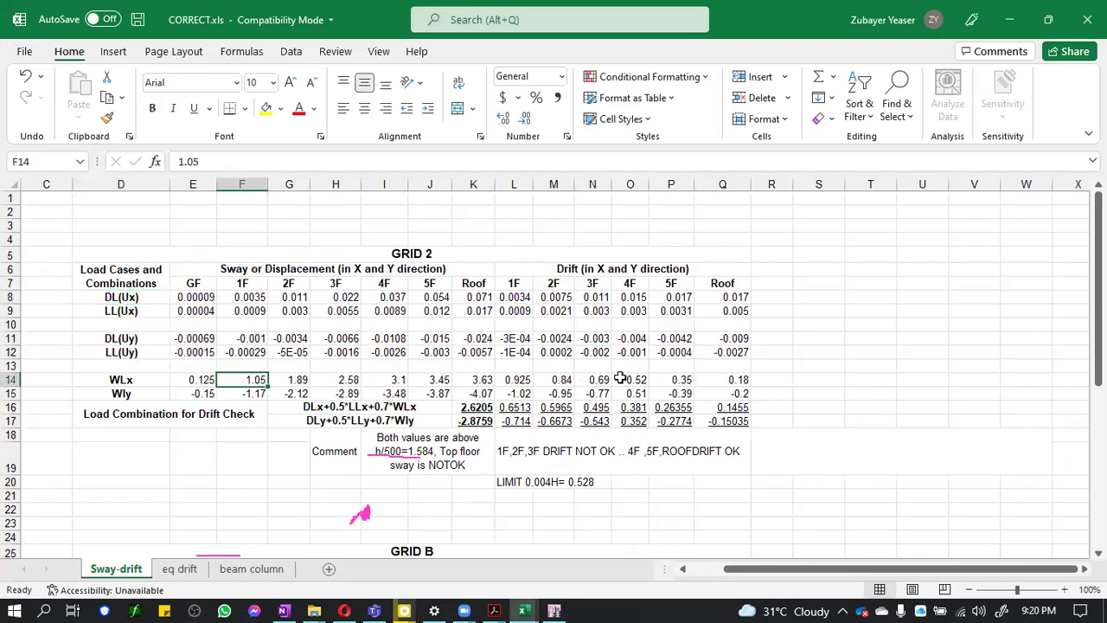
left_click(731, 380)
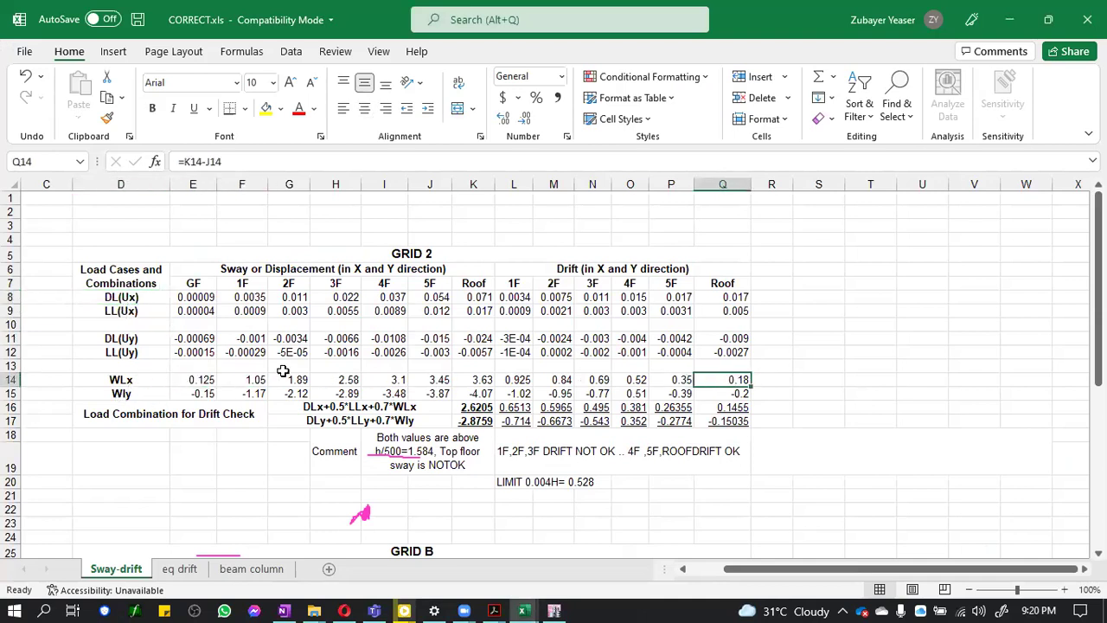
Switch to ETABS, display the deformed shape for the WY load case and inspect the joints at 1F and 5F along grid A
left_click(1008, 19)
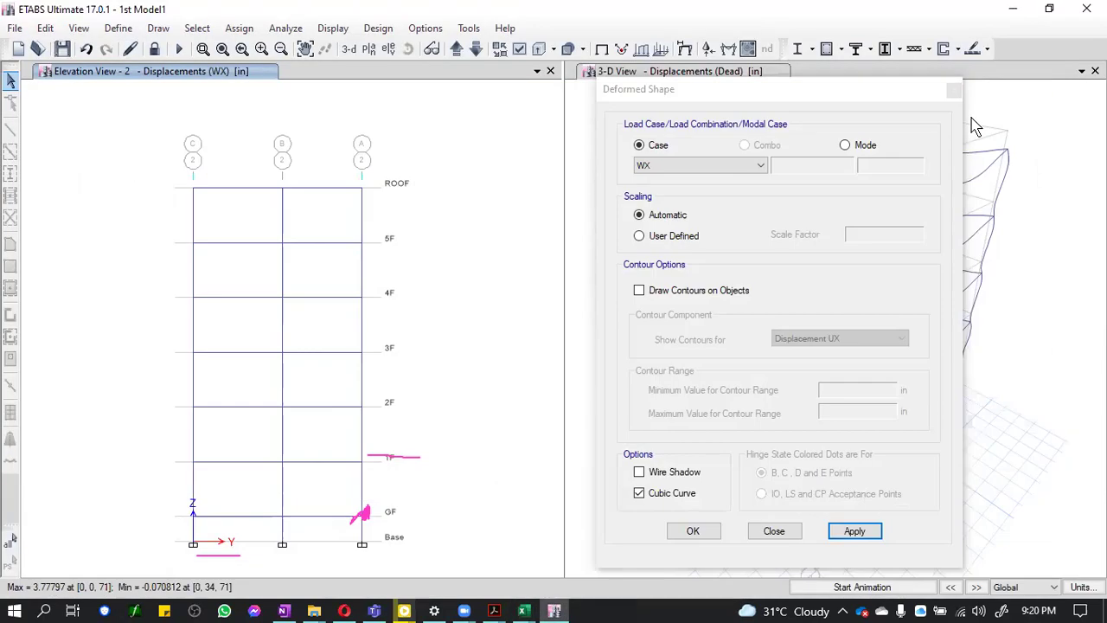
left_click(729, 170)
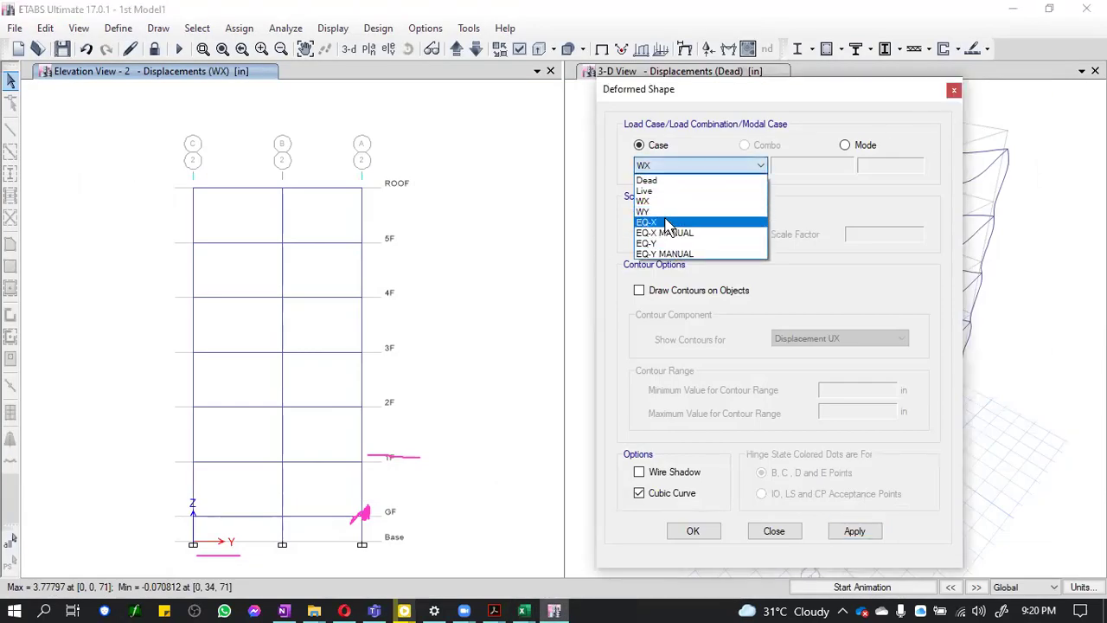
left_click(669, 212)
left_click(854, 529)
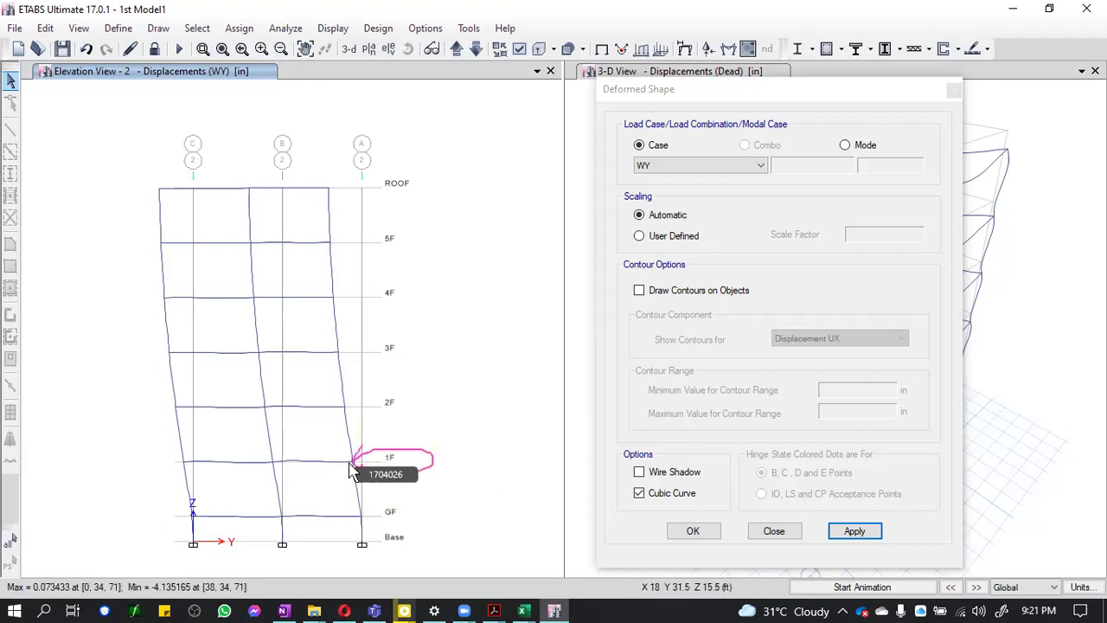
mouse_move(355, 465)
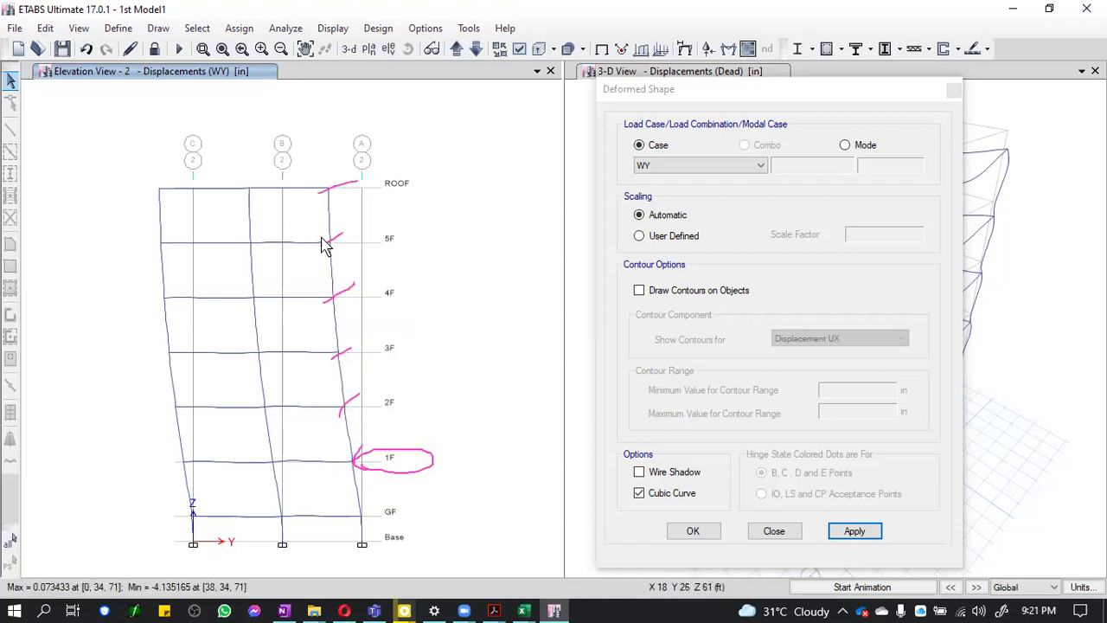
mouse_move(330, 249)
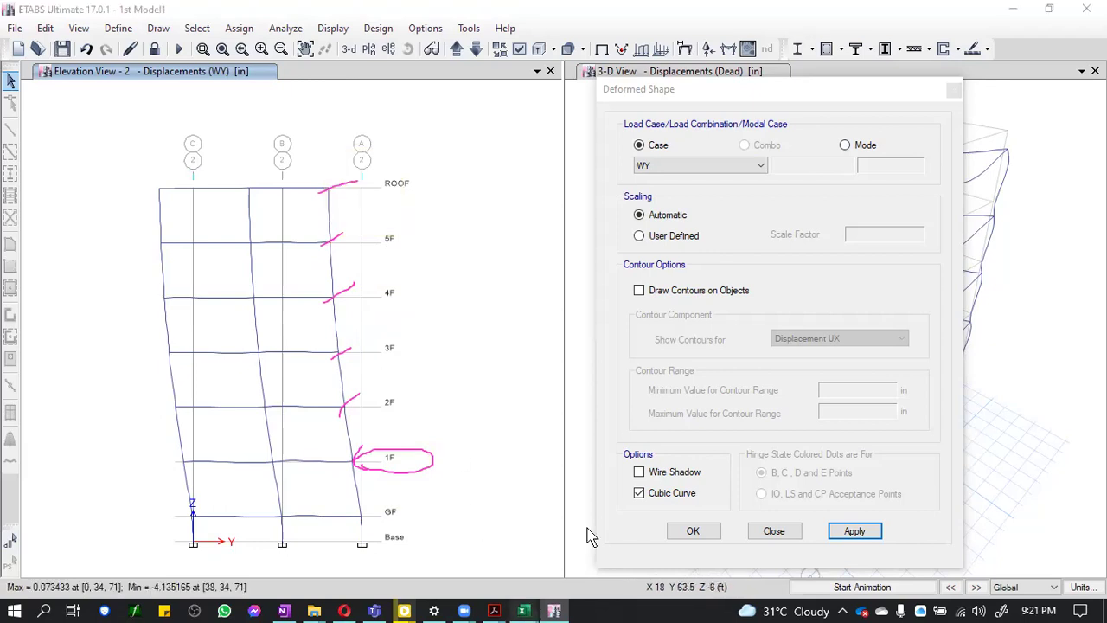
Switch to CORRECT.xls and review the GRID 2 Wly sway cell for 5F and the Wly drift formula for Roof
mouse_move(524, 610)
left_click(735, 541)
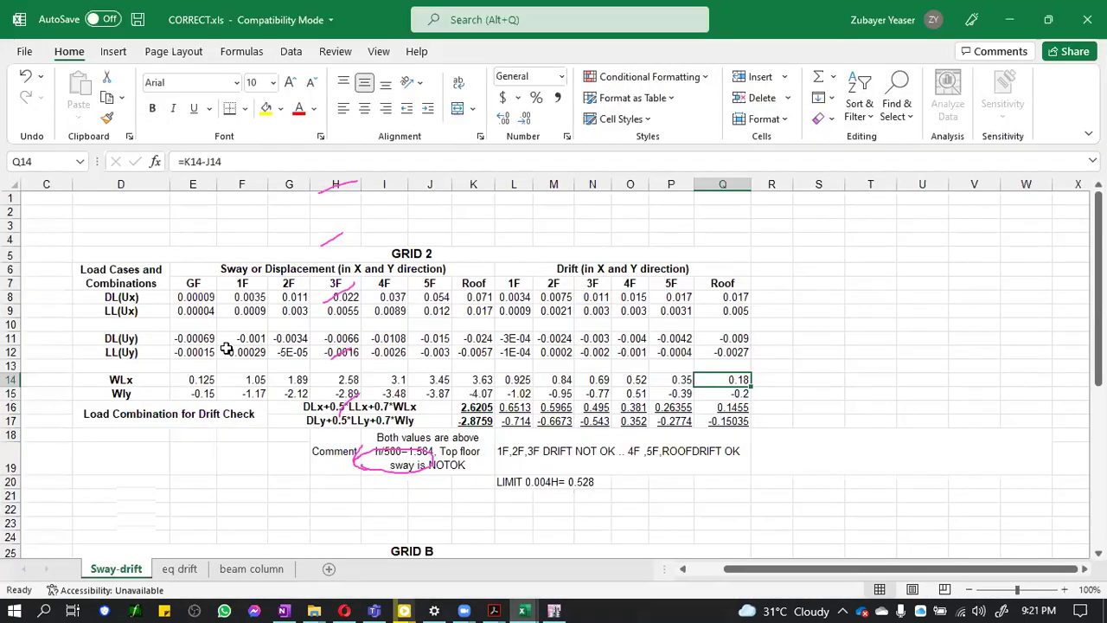
left_click(422, 298)
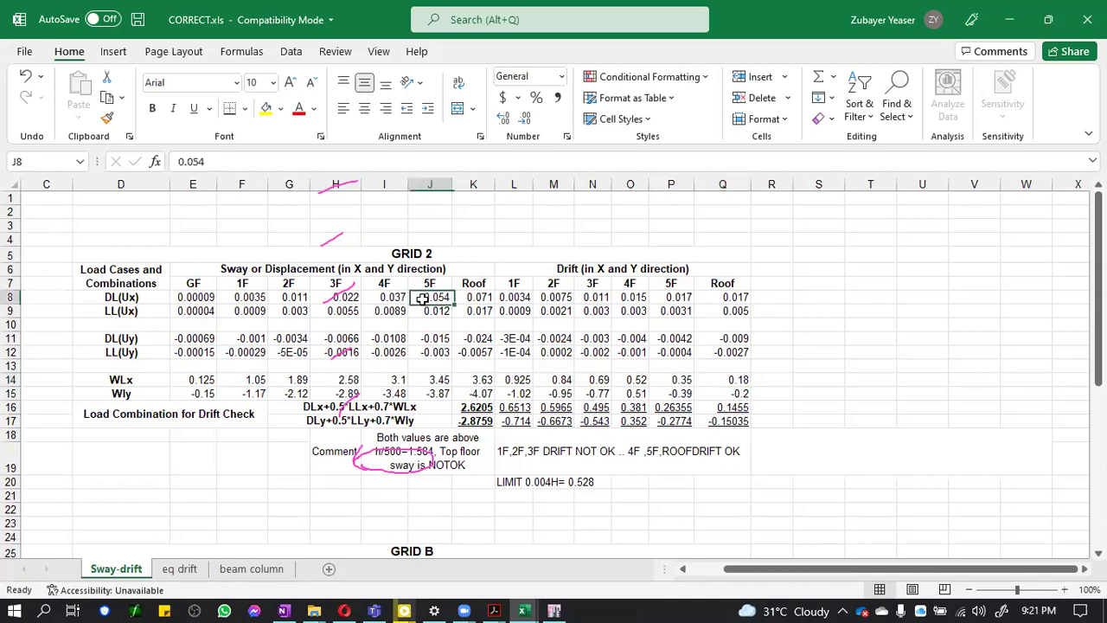
left_click(433, 393)
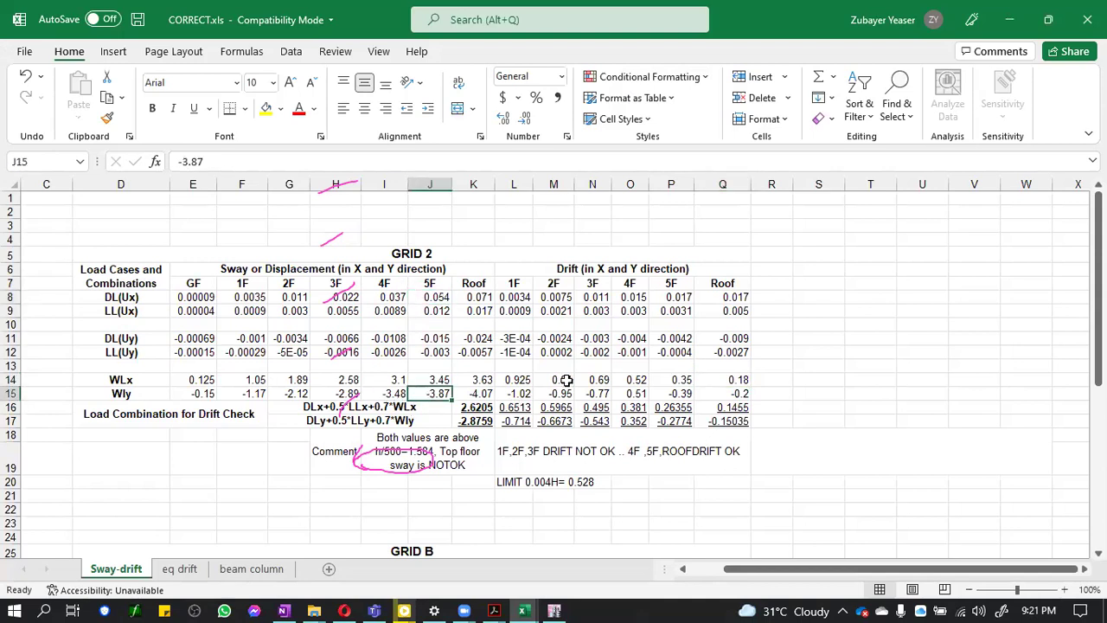
left_click(727, 395)
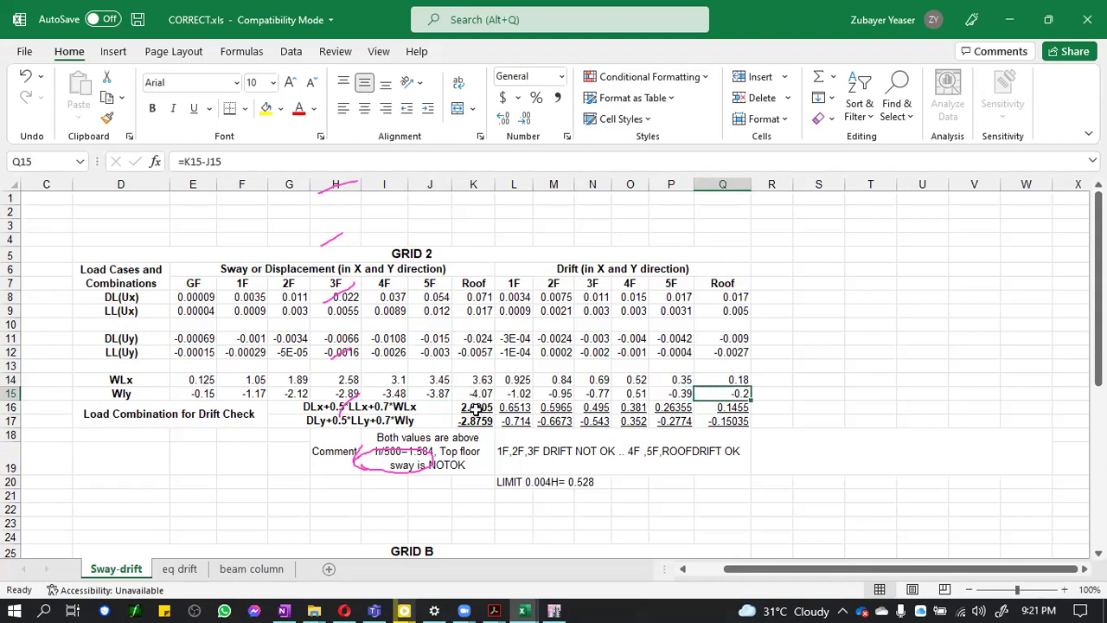
Examine the GRID 2 Roof sway formulas for both drift-check load combinations and the cells referenced by the DLx+0.5*LLx+0.7*WLx result
left_click(476, 408)
left_click(481, 423)
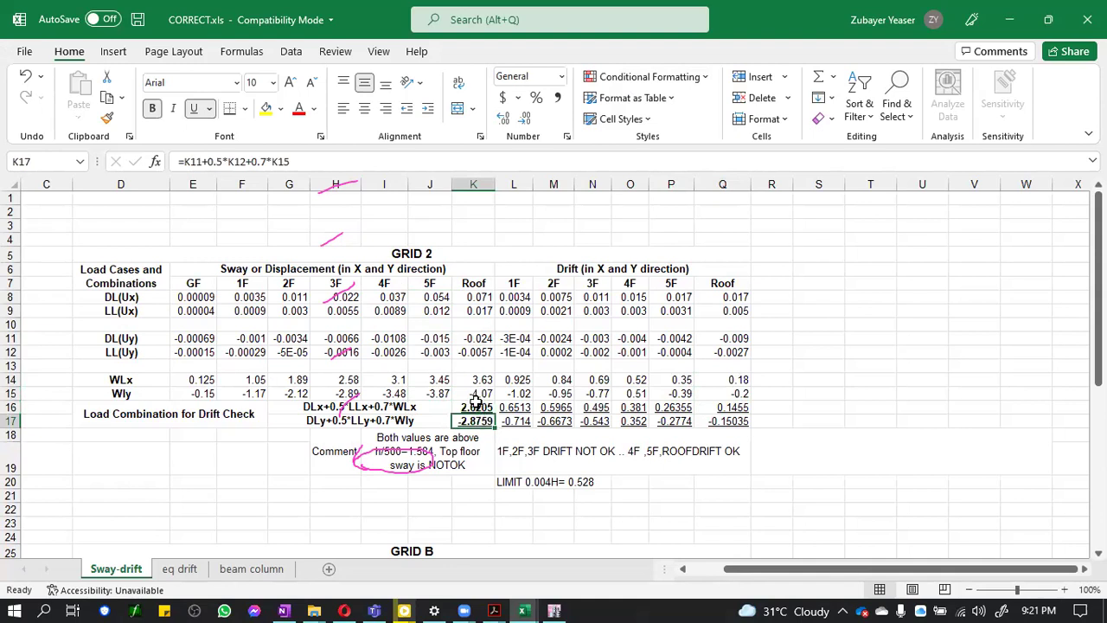
left_click(378, 419)
left_click(381, 406)
left_click(472, 410)
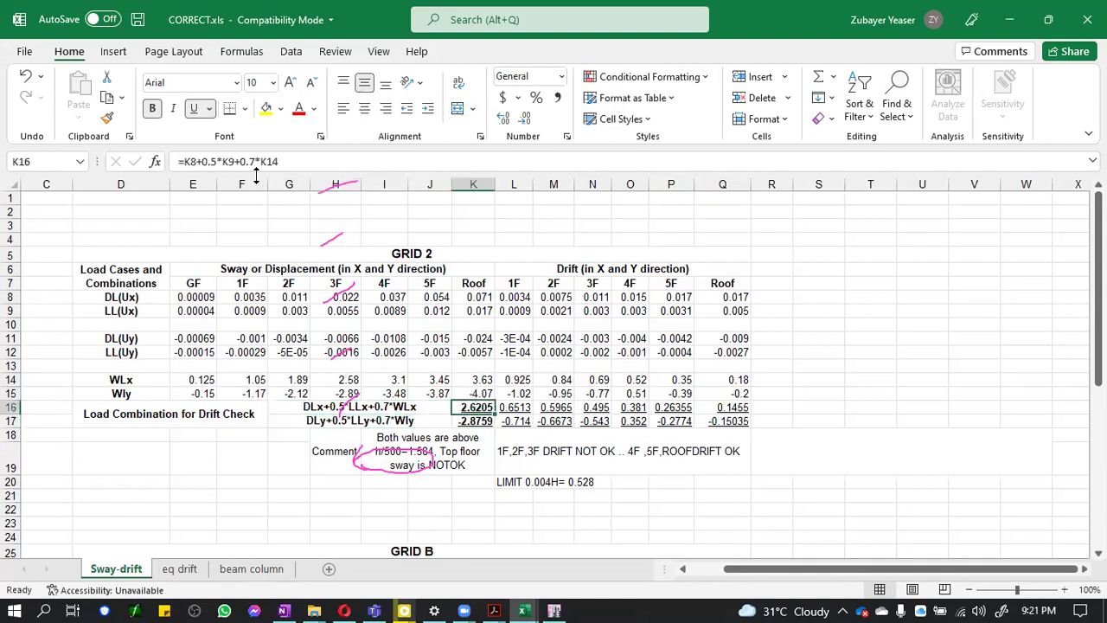
left_click(196, 161)
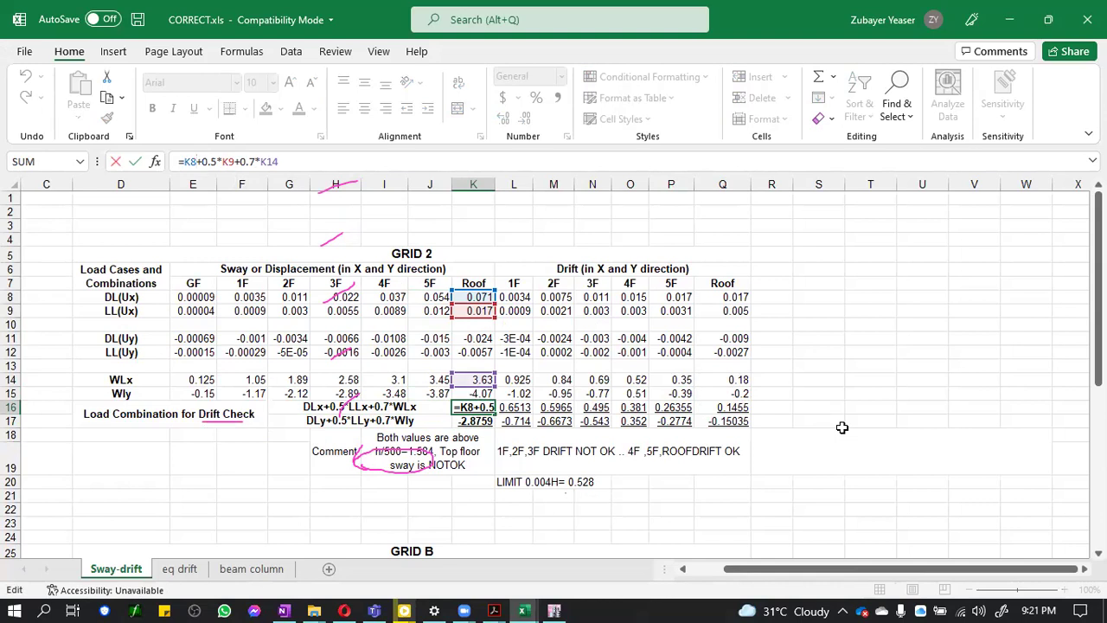
Check the drift combination formulas for 2F in the Y direction and for 1F and 5F in the X direction
left_click(540, 418)
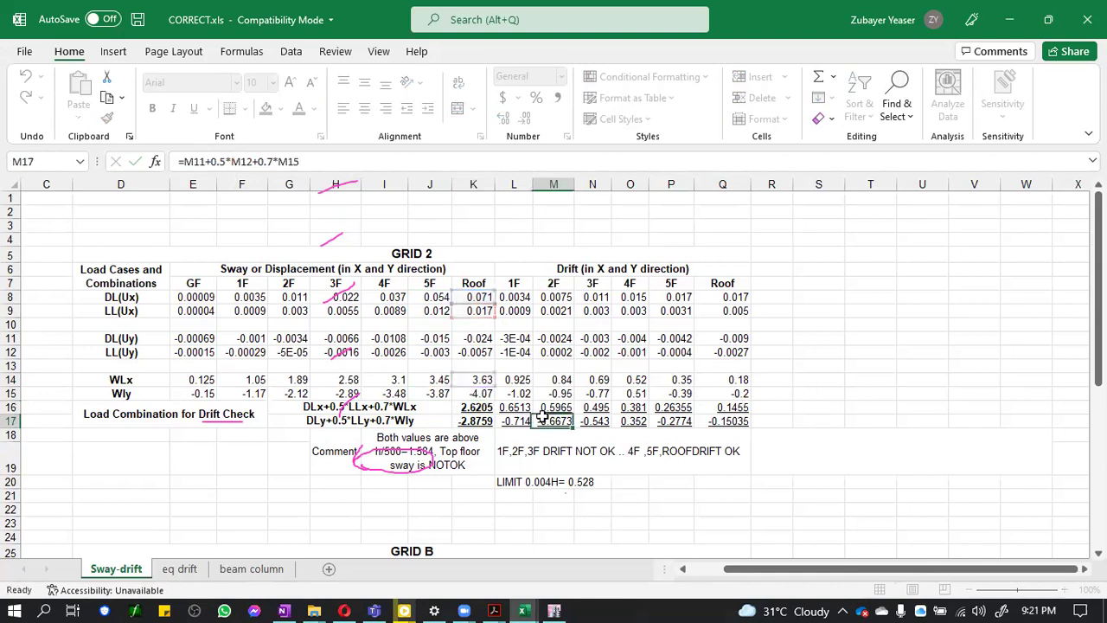
left_click(524, 407)
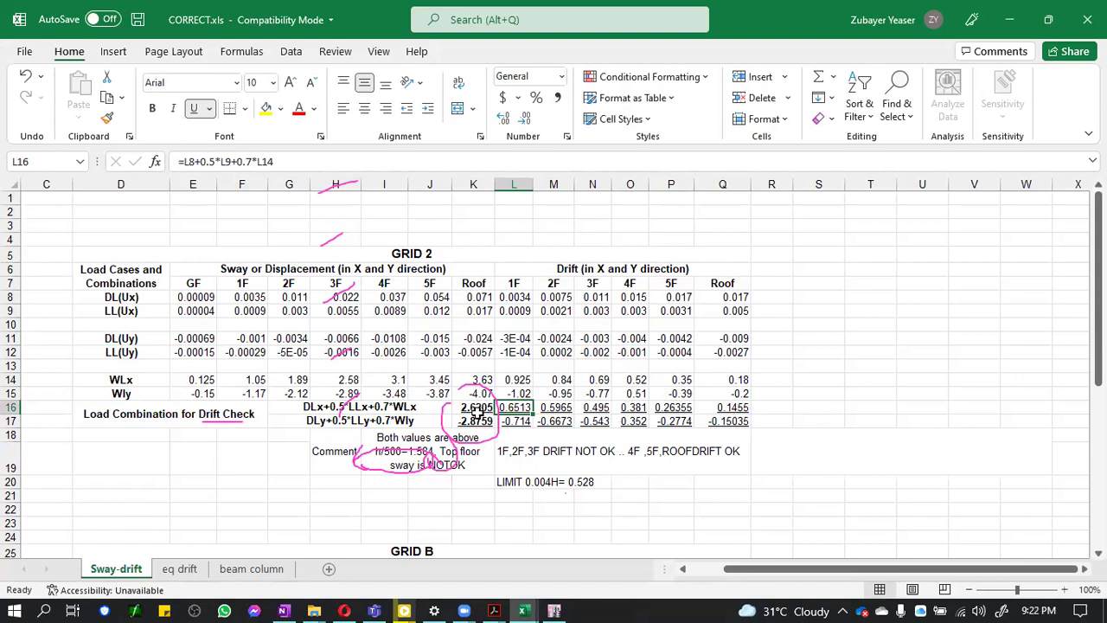
left_click(659, 407)
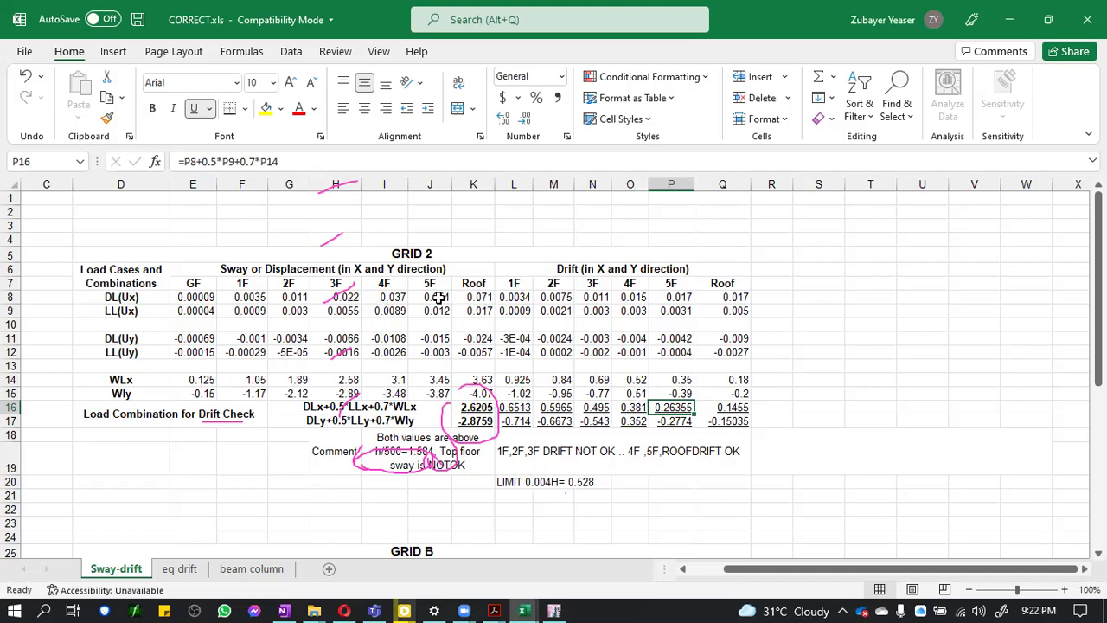
Review the GRID 2 Roof sway values from DL(Ux) to Wly and trace them into the Roof load combination results
left_click_drag(479, 297, 489, 404)
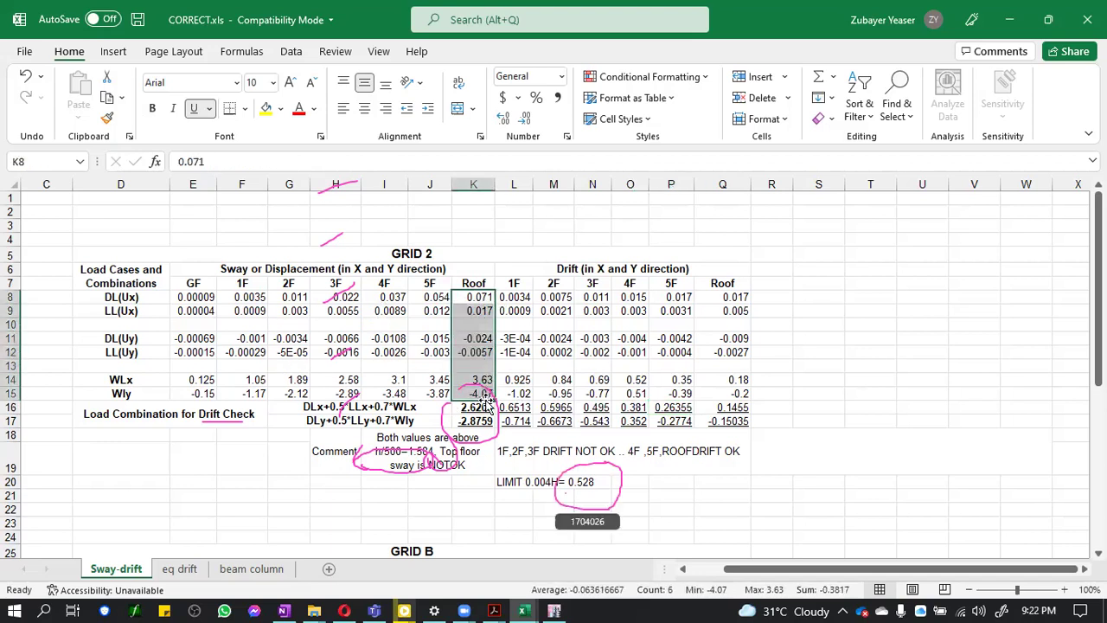
left_click(484, 407)
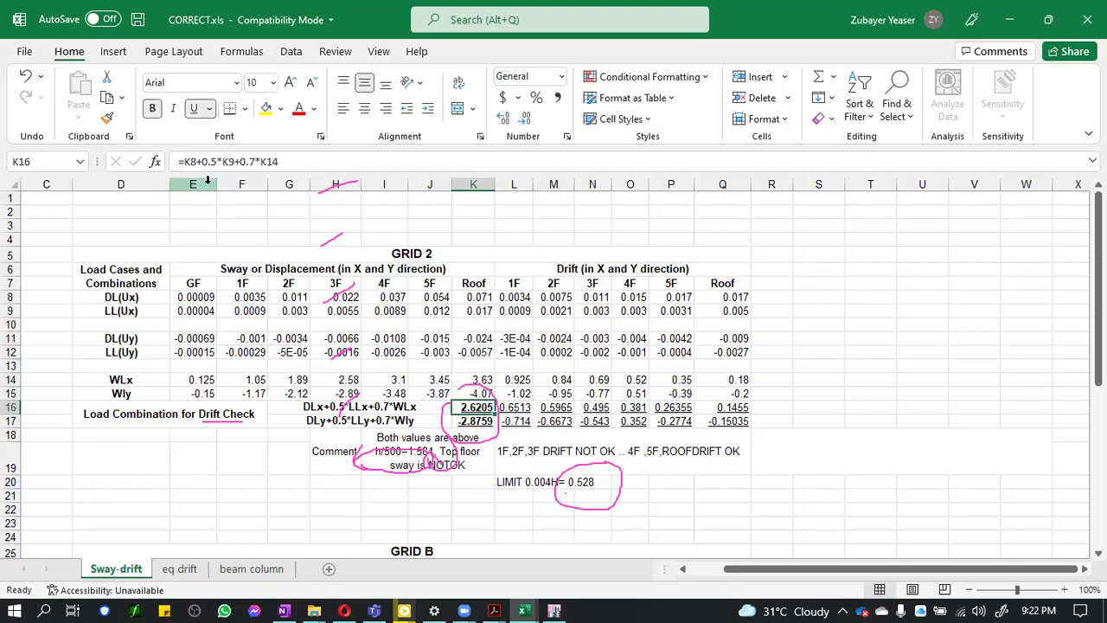
left_click(196, 161)
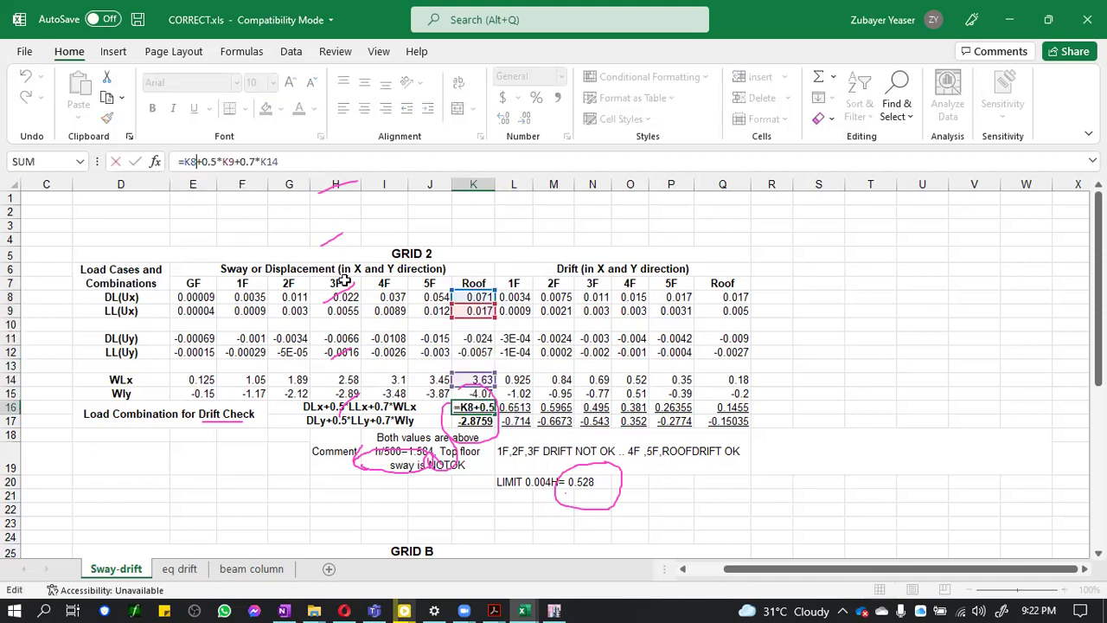
left_click(586, 422)
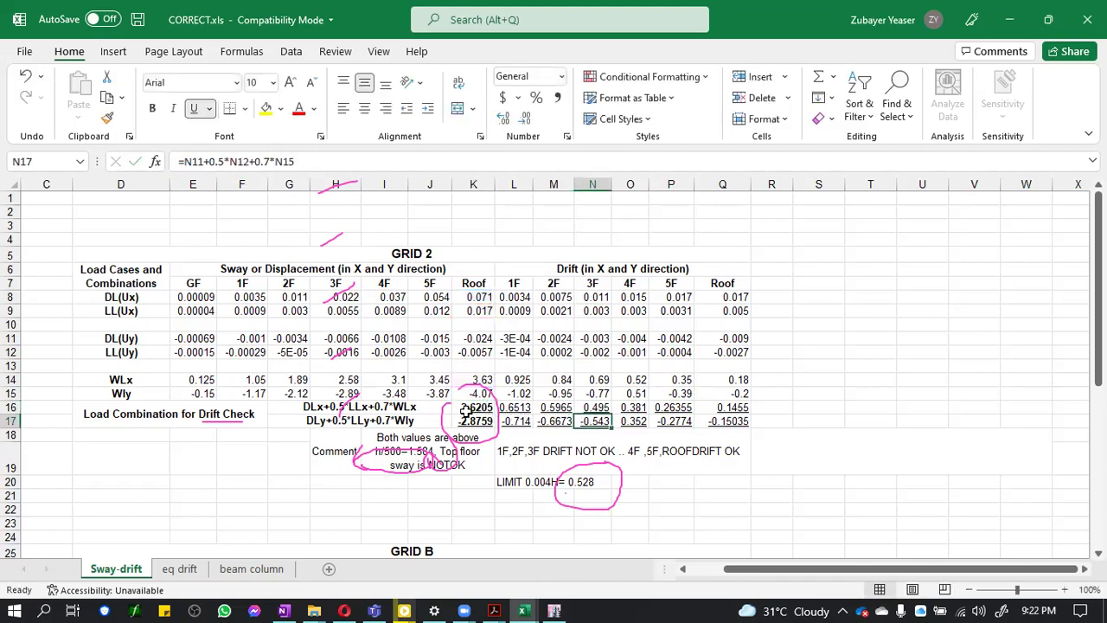
left_click(464, 408)
left_click(477, 422)
Examine the combined drift formulas for Roof, 3F, 4F, 5F and 1F, including the cells referenced by the 5F Y-direction combination
left_click(734, 412)
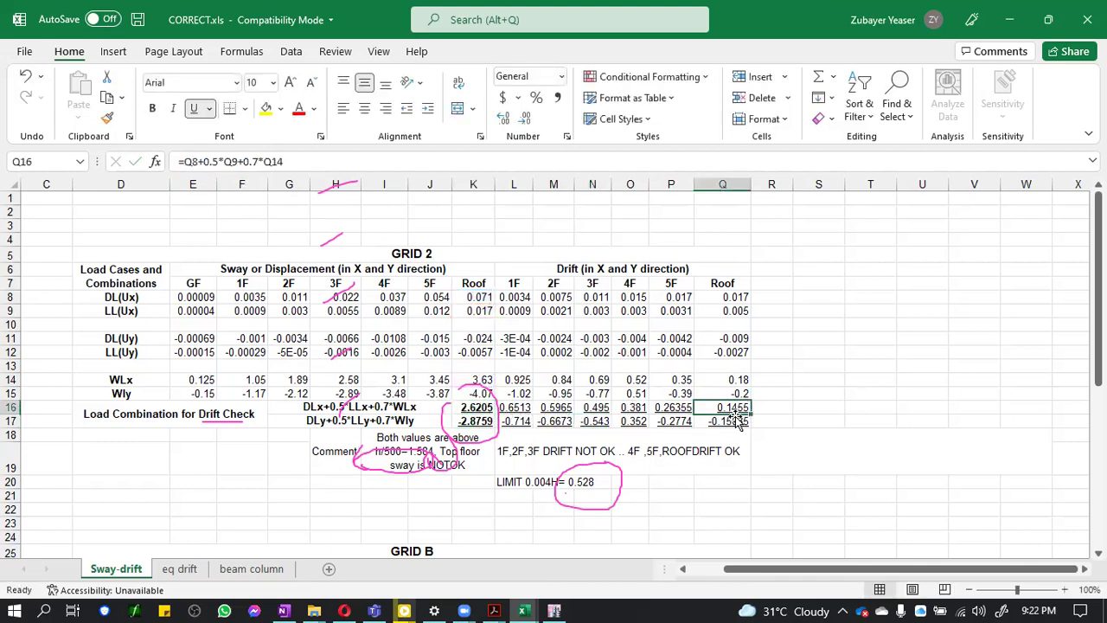
left_click(590, 420)
left_click(636, 420)
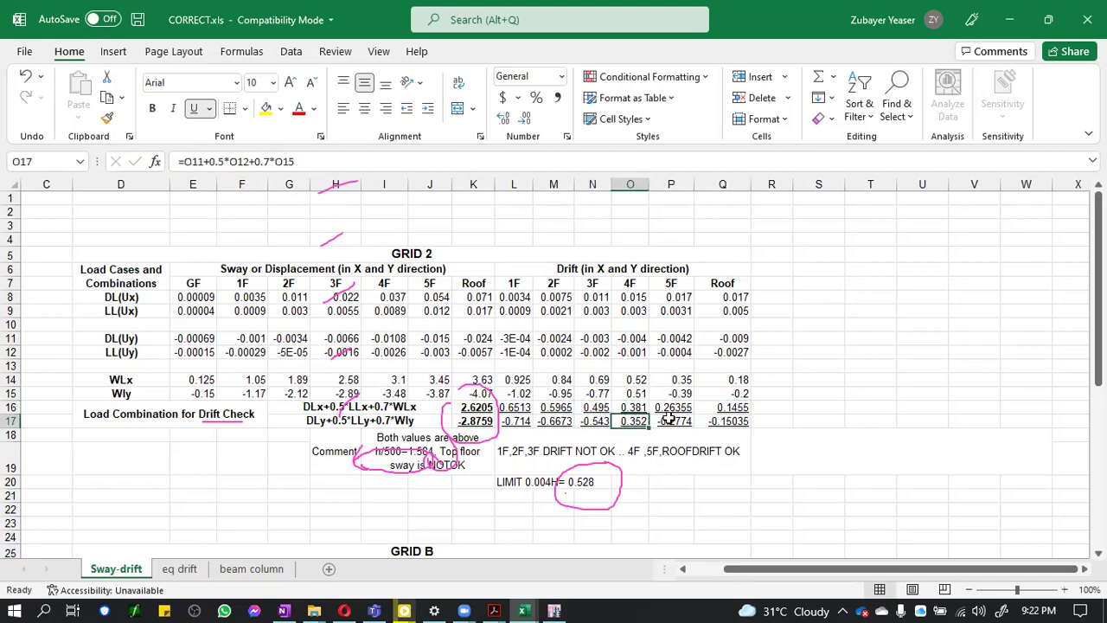
left_click(671, 422)
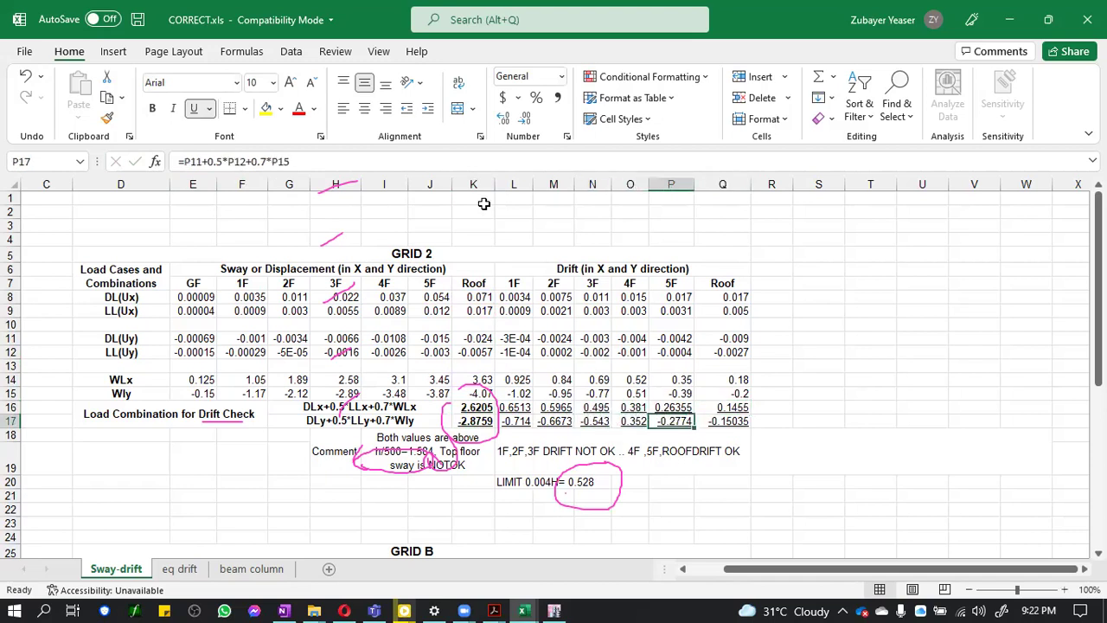
left_click(192, 163)
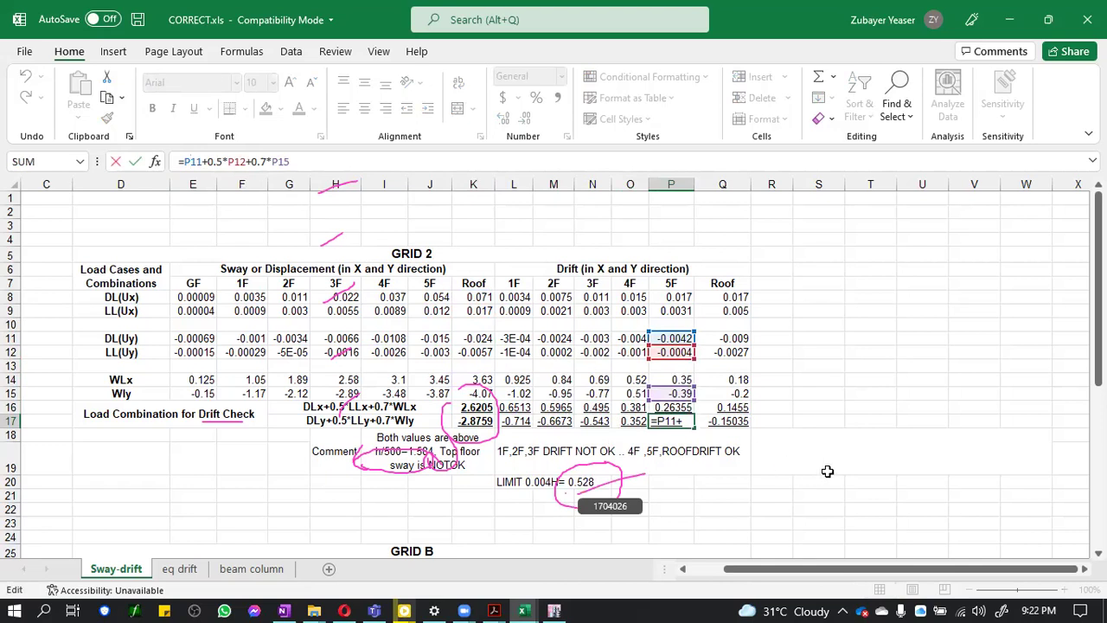
left_click(838, 442)
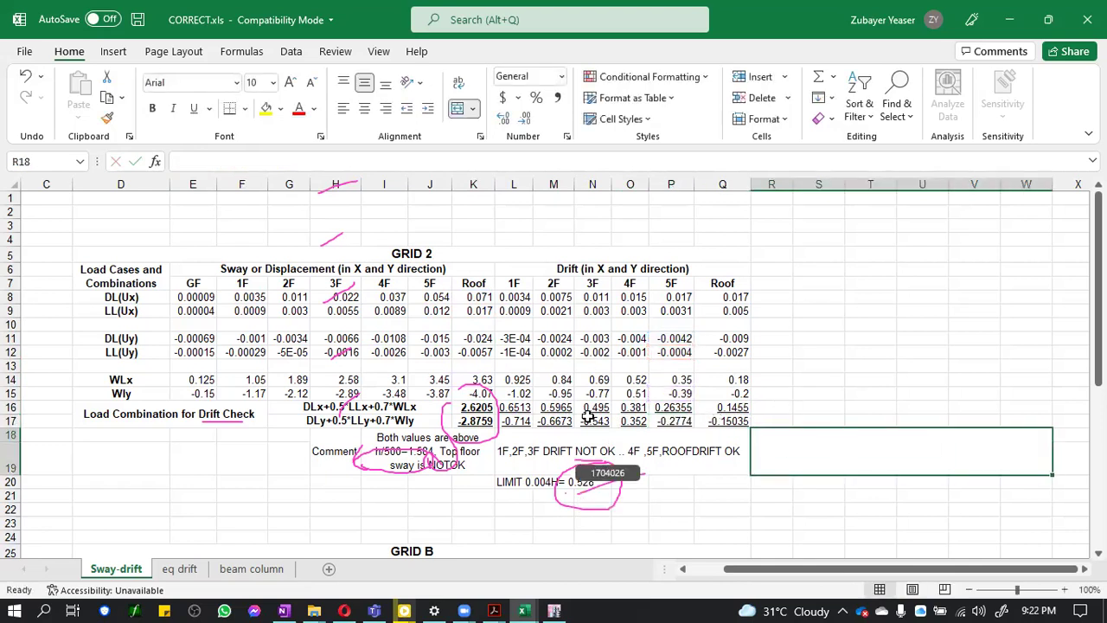
left_click(517, 409)
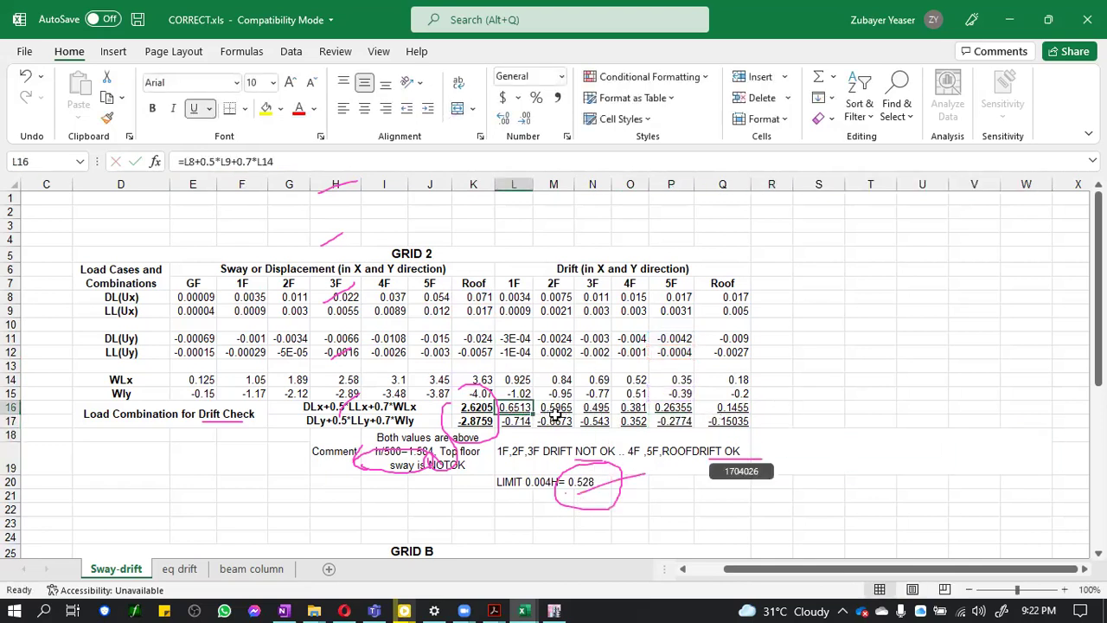
Check the GRID 2 drift combination formulas for 2F in the Y direction and 3F, 4F, 5F and Roof in the X direction
left_click(562, 422)
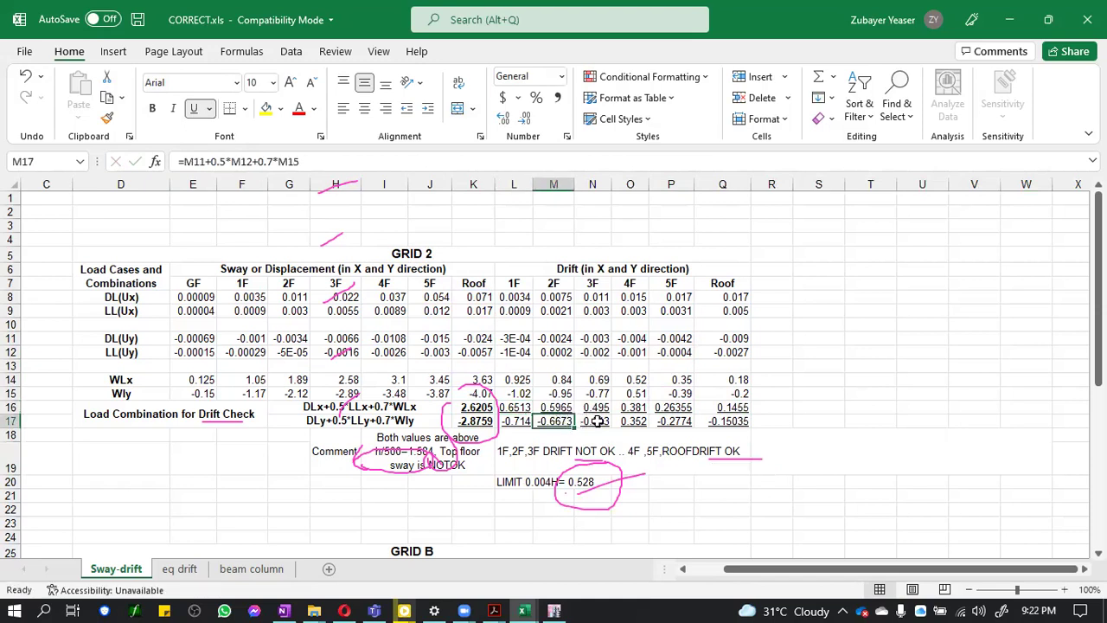
left_click(584, 409)
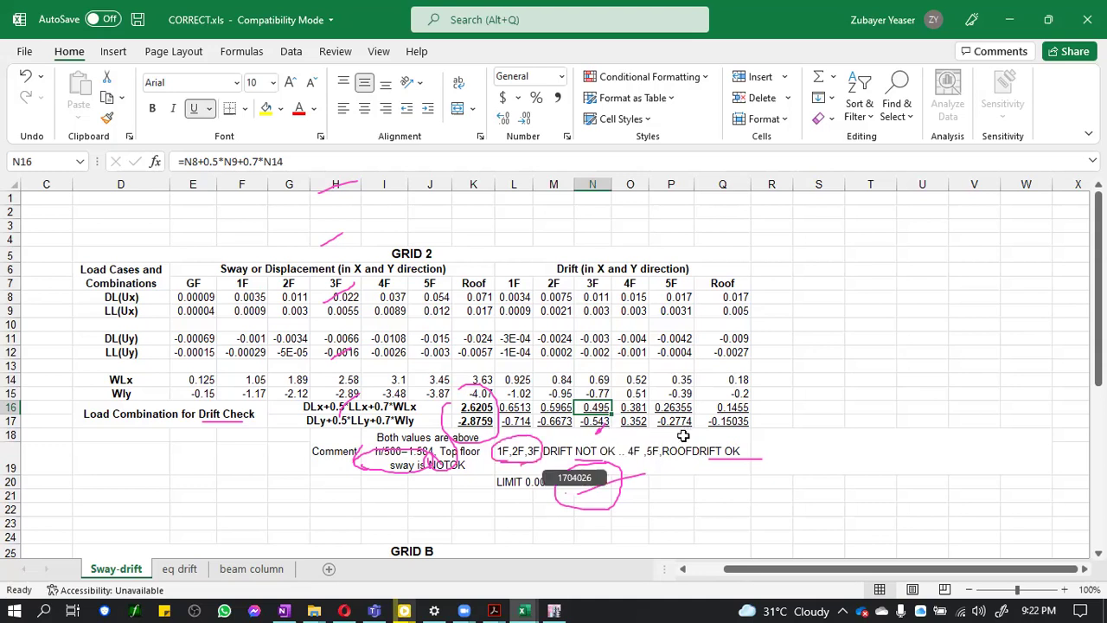
left_click(645, 408)
left_click(683, 409)
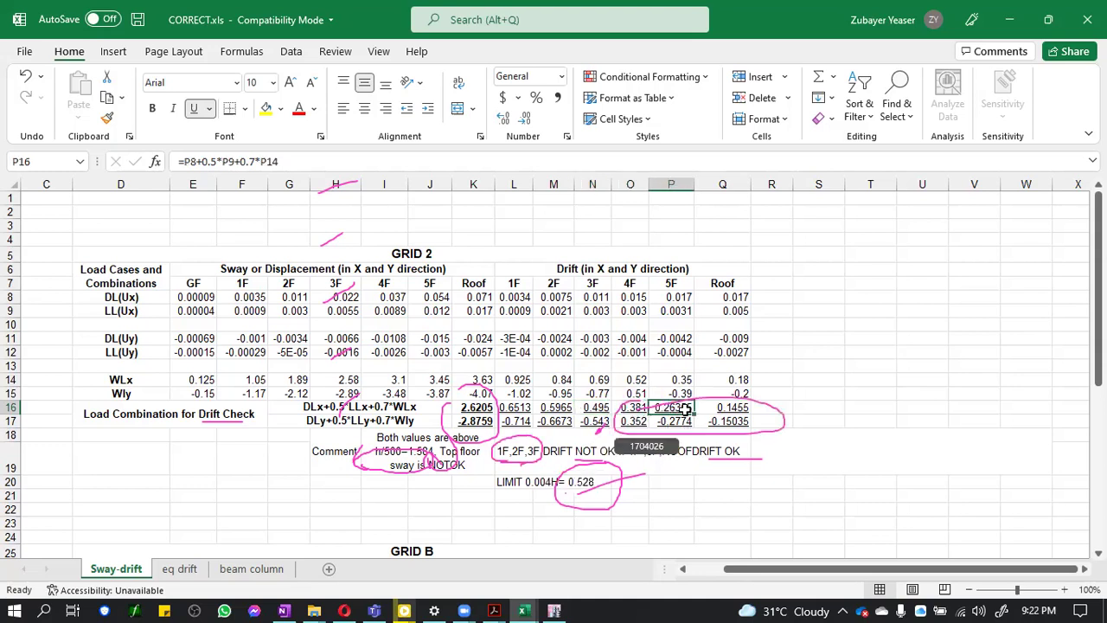
left_click(726, 412)
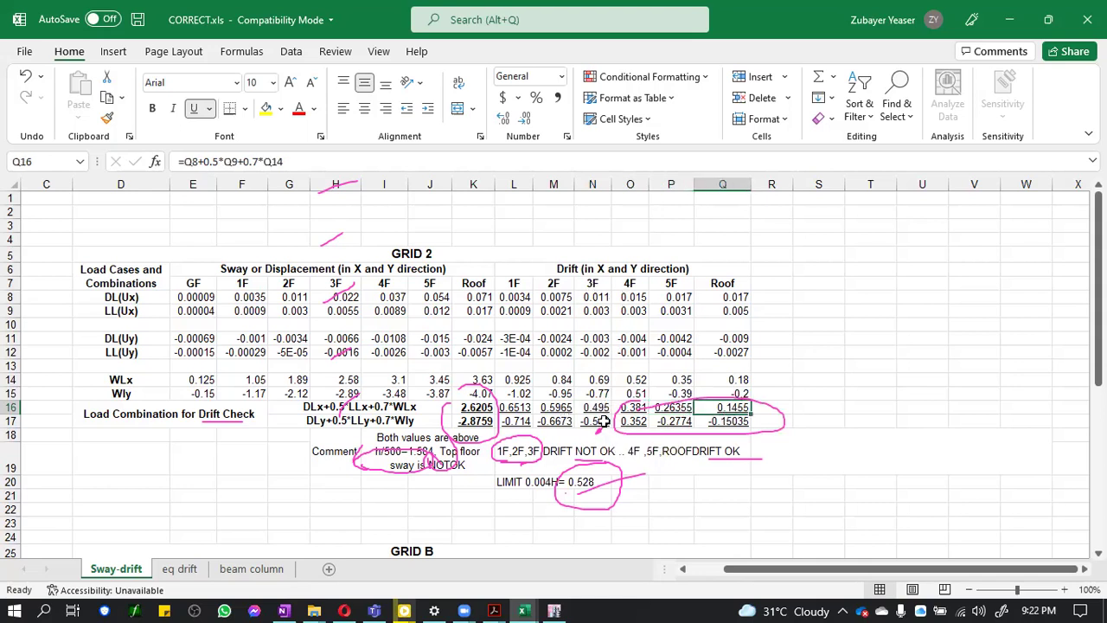
Compare the 3F drift results of the X and Y load combinations for GRID 2
left_click(601, 408)
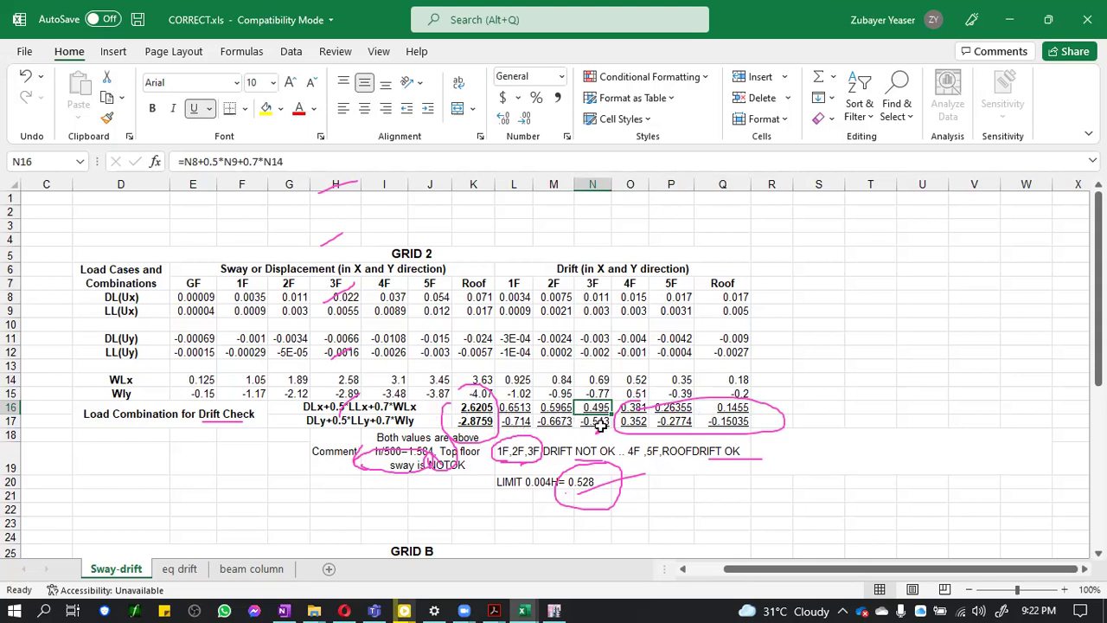
left_click(597, 421)
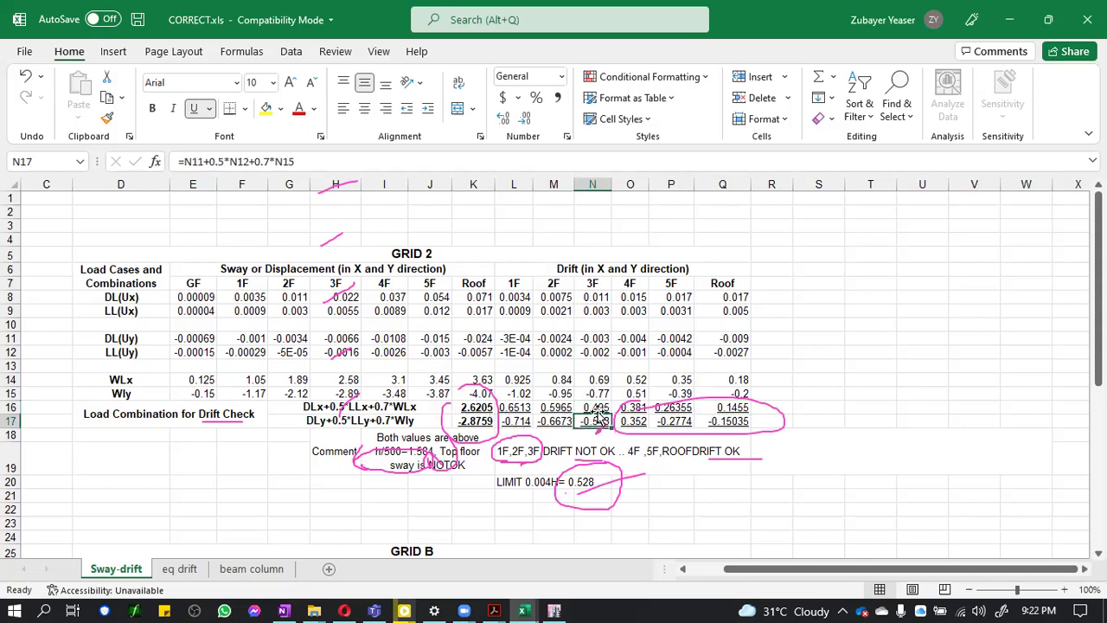
left_click(597, 408)
left_click(600, 421)
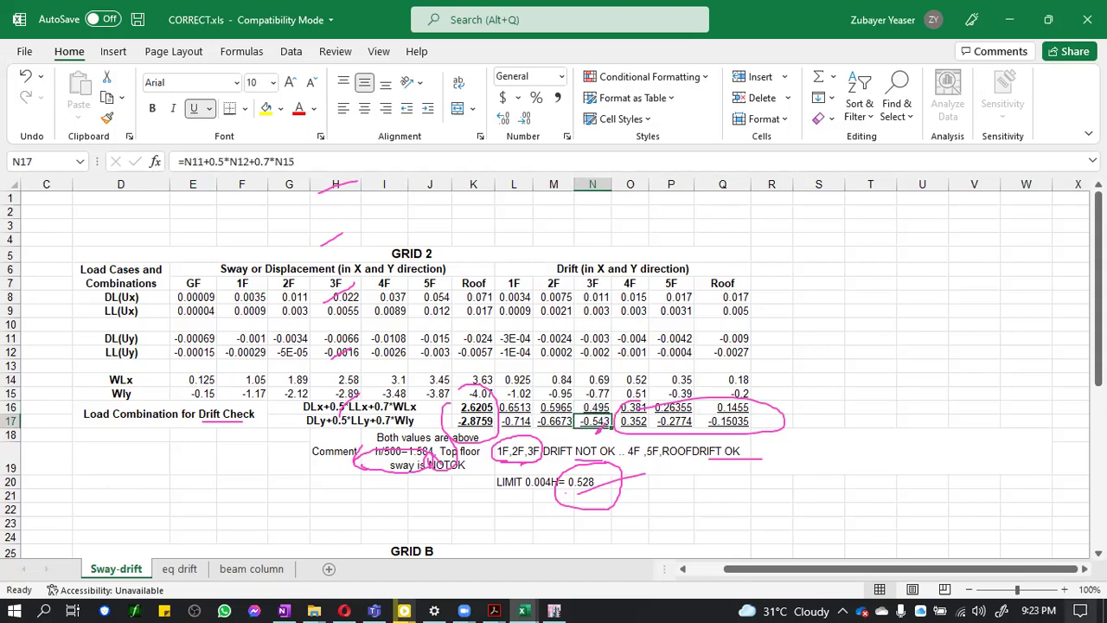
Enlarge the sheet to 120% and check the 5F, Roof and 4F drift combination results of GRID 2
left_click(1064, 589)
left_click(1064, 589)
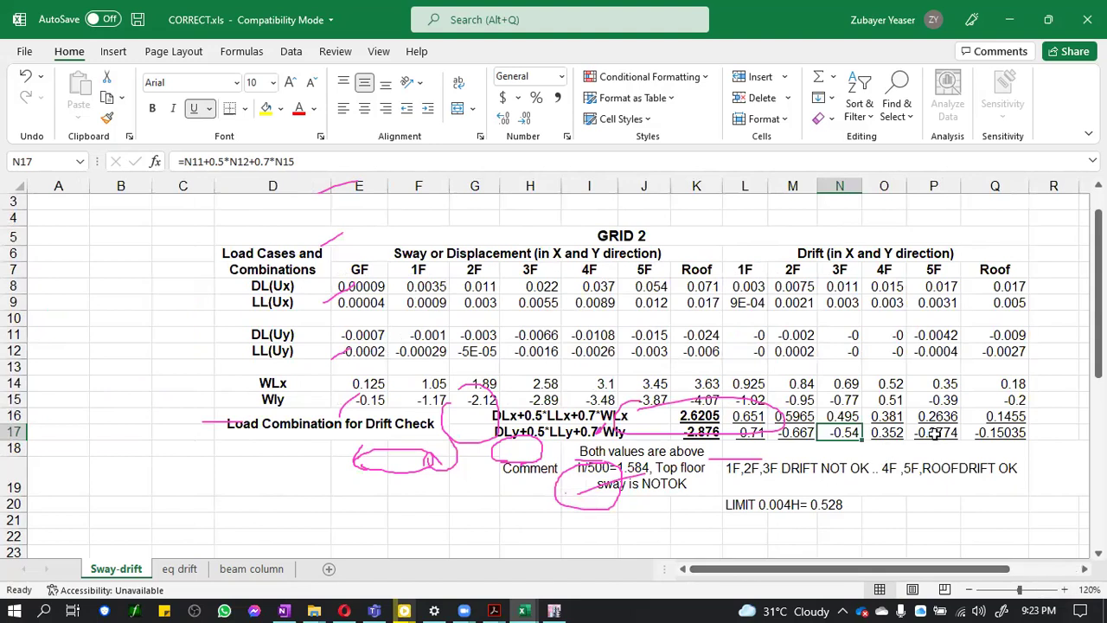
left_click(945, 416)
left_click(947, 432)
left_click(977, 430)
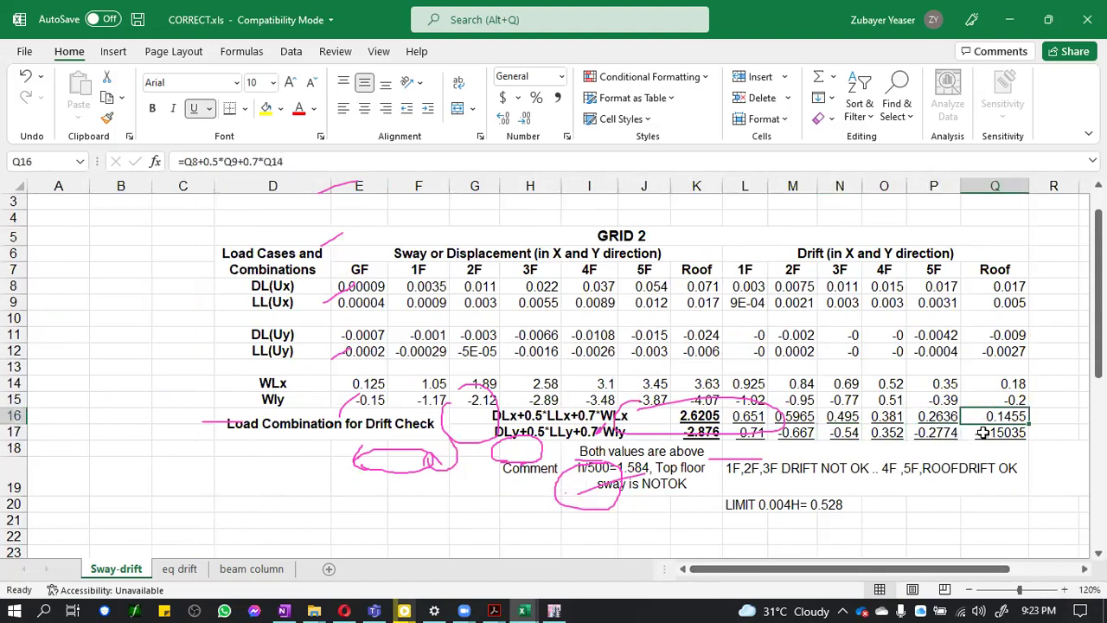
left_click(896, 430)
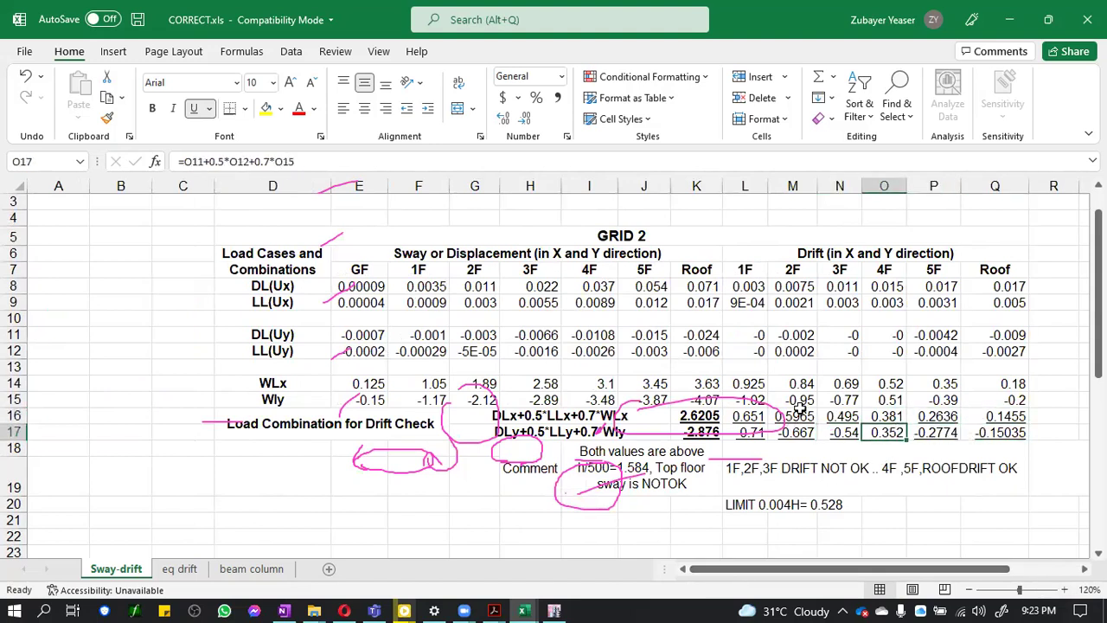
Compare the 1F drift results in the X and Y directions with the 0.004H limit below the table
left_click(740, 416)
left_click(747, 414)
left_click(745, 431)
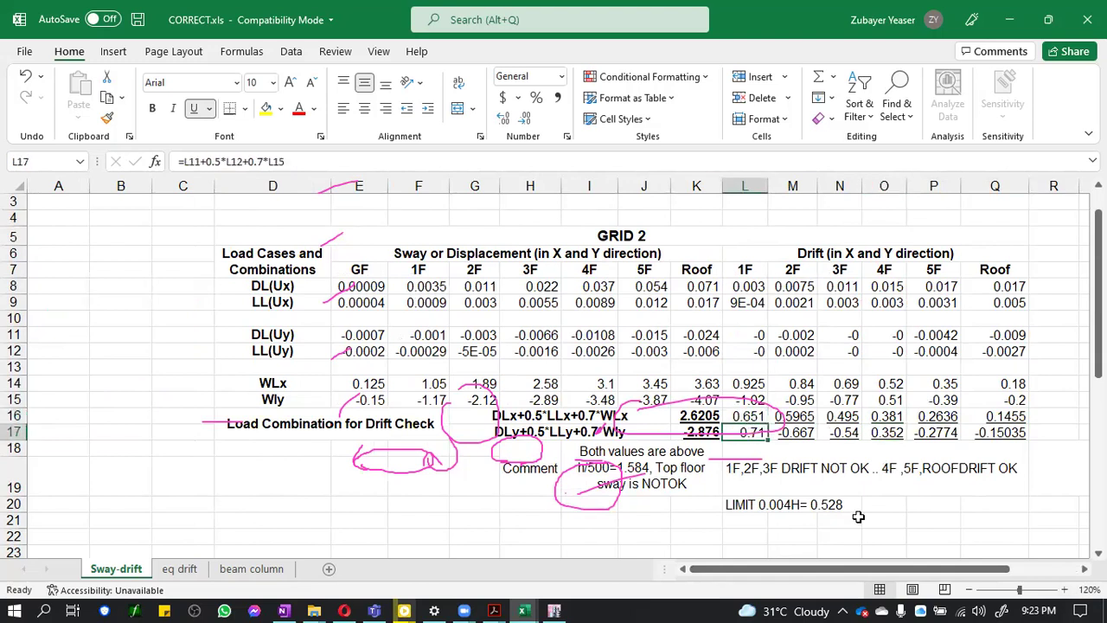
left_click(830, 504)
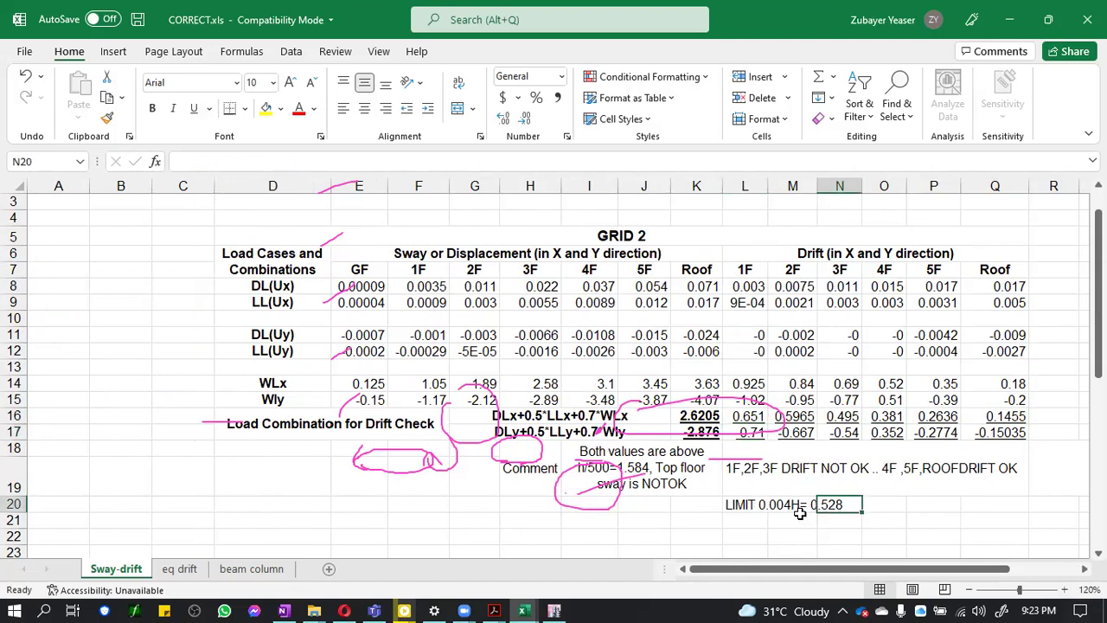
left_click(801, 513)
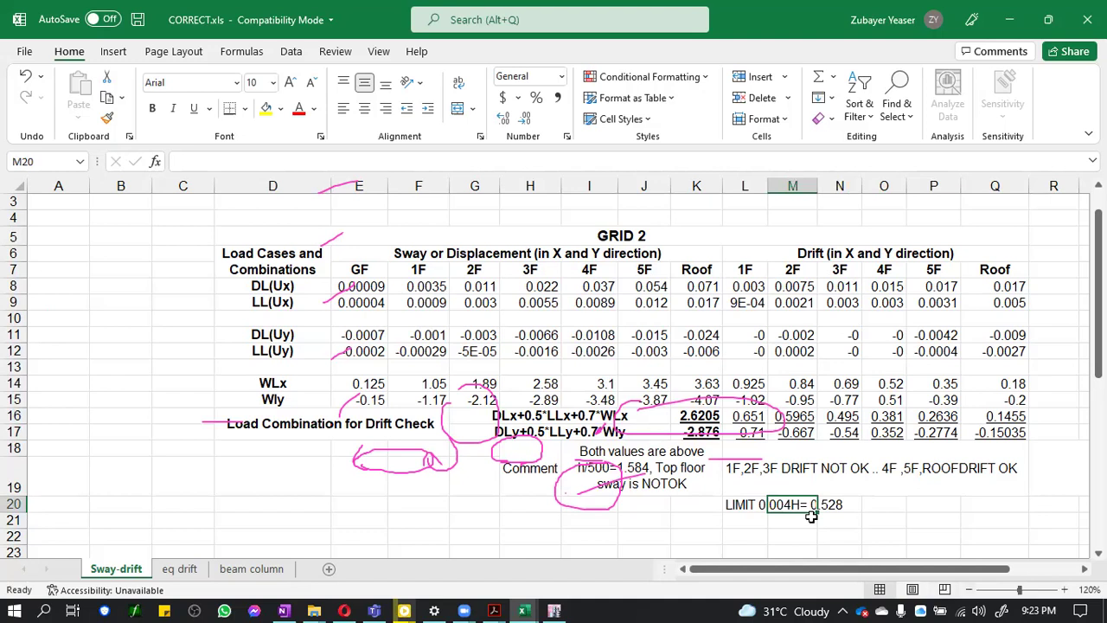
Annotate the 0.004H drift limit with a circle and an arrow leading to a handwritten T > 0.7 note
scroll(811, 516, "down", 1, "ctrl")
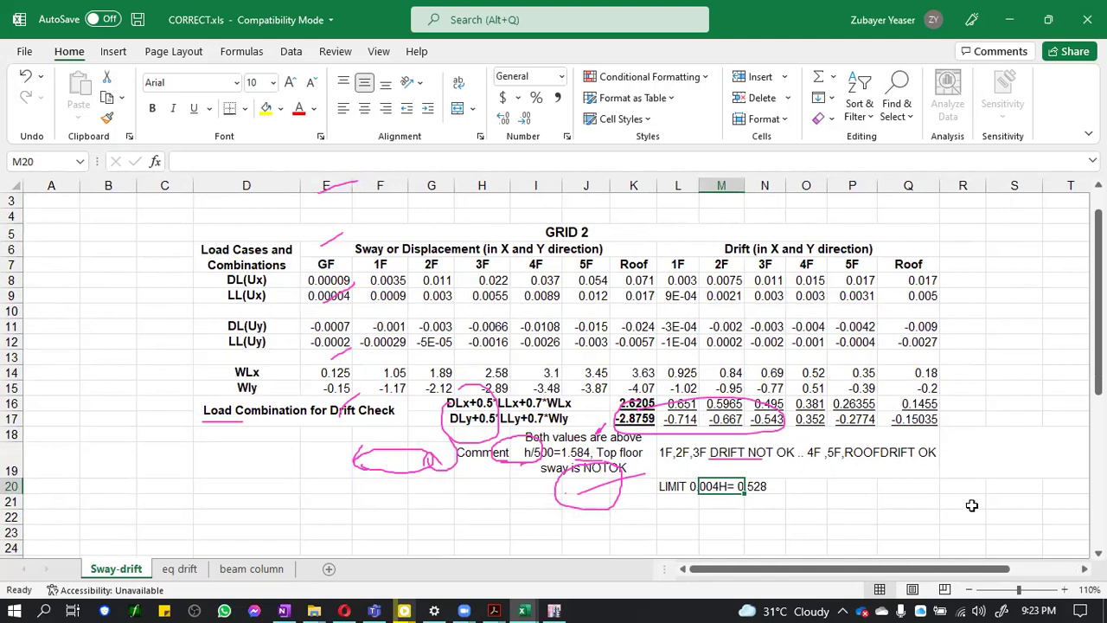
left_click_drag(720, 493, 981, 394)
mouse_move(955, 308)
left_mouse_down()
mouse_move(1027, 304)
mouse_move(994, 355)
left_mouse_up()
left_click_drag(1043, 308, 1027, 367)
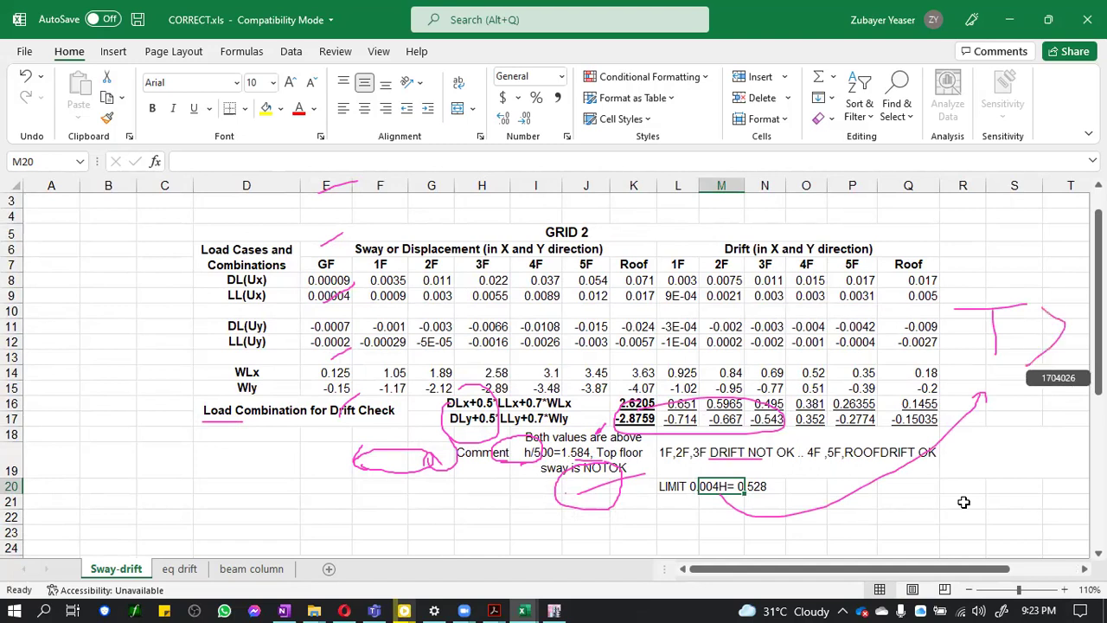
left_click_drag(1091, 313, 1097, 337)
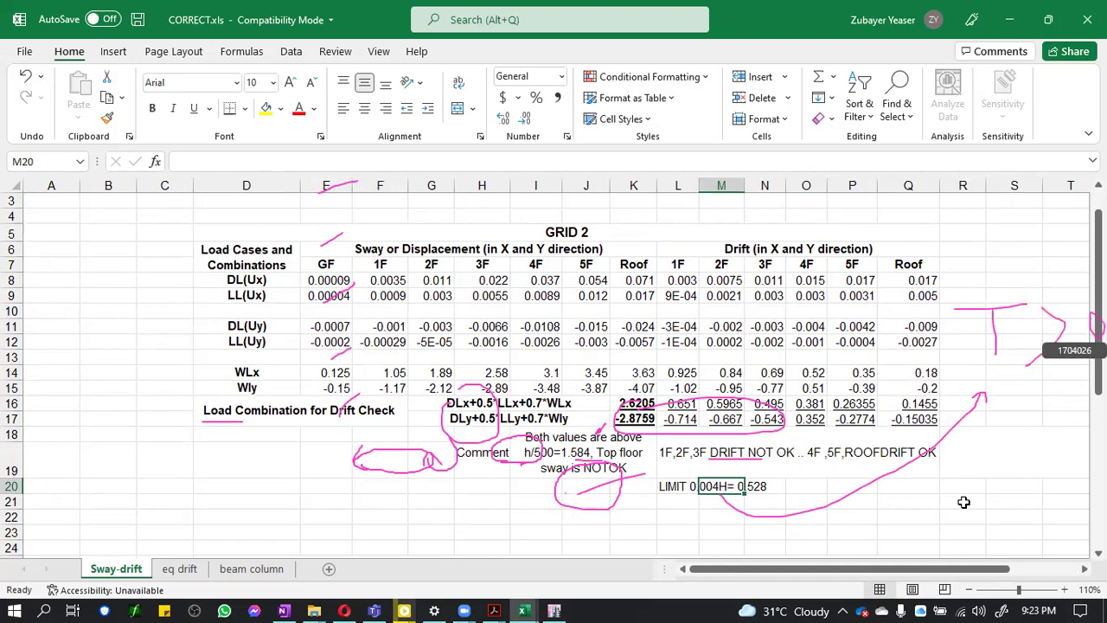
mouse_move(1042, 374)
left_mouse_down()
mouse_move(1048, 391)
mouse_move(1092, 380)
left_mouse_up()
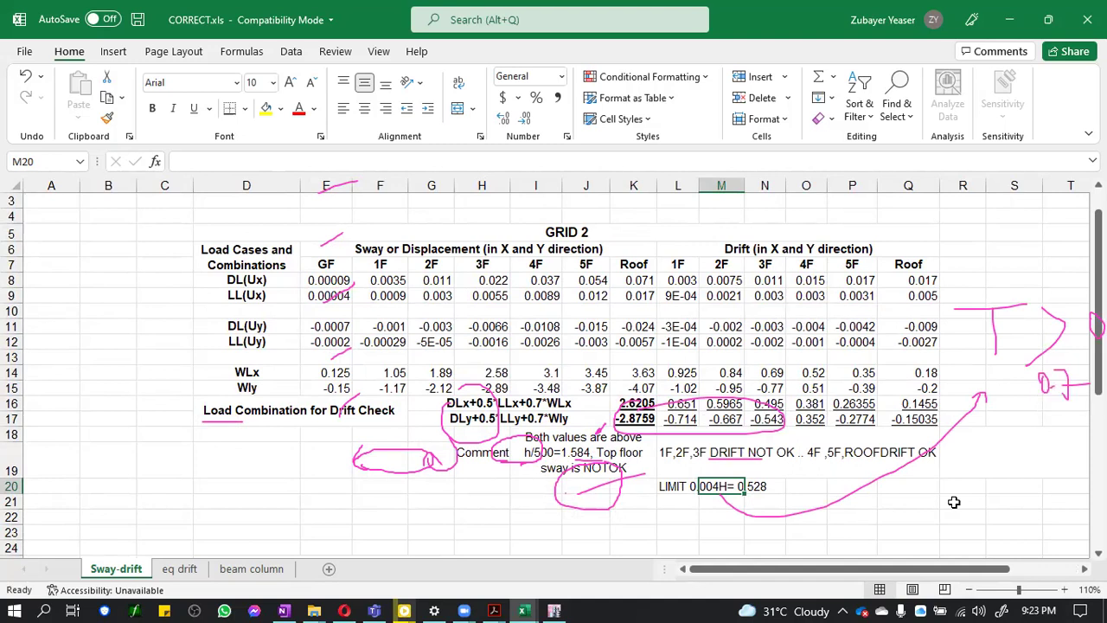
left_click_drag(692, 474, 697, 506)
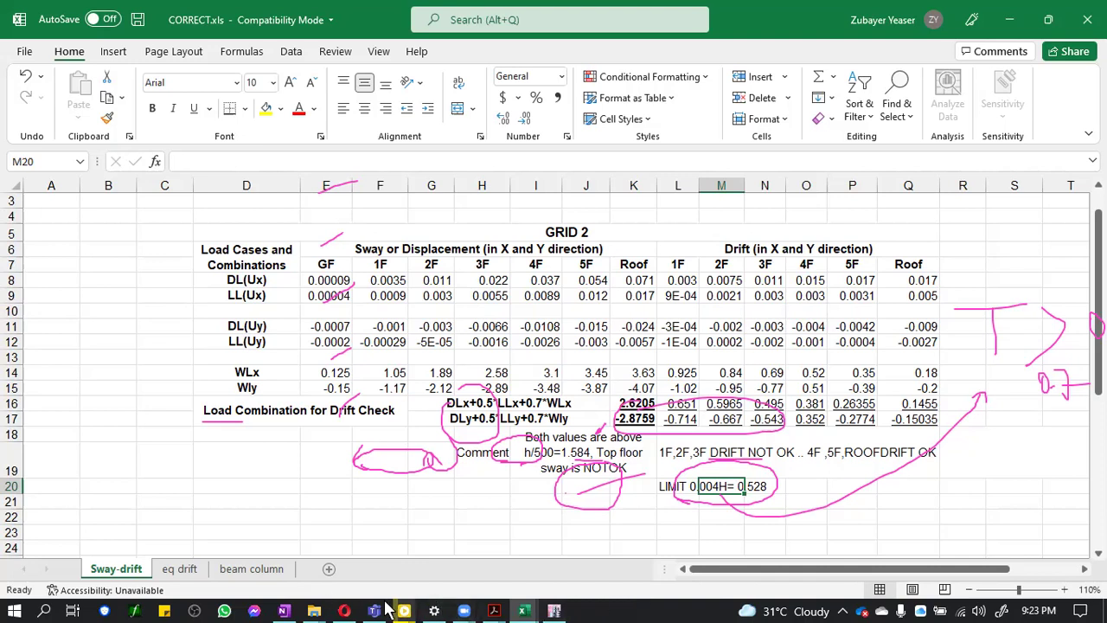
Switch to CE 410_Lecture-4.pdf in Adobe Acrobat and find the BNBC 2020 storey drift limitation on page 14
left_click(494, 610)
mouse_move(493, 610)
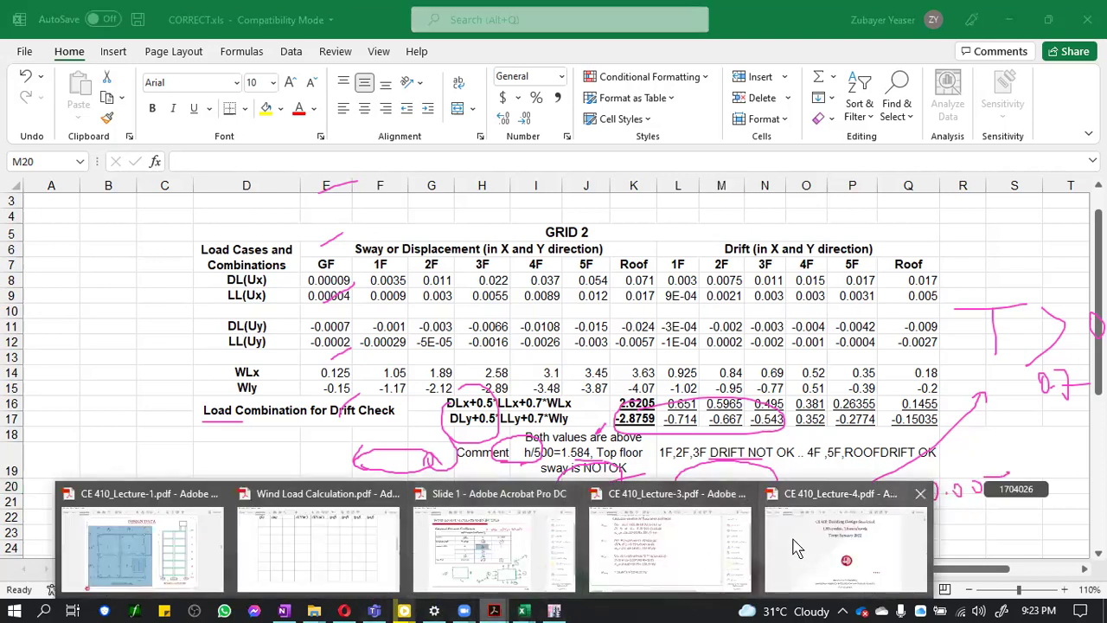
left_click(852, 575)
scroll(731, 441, "down", 11)
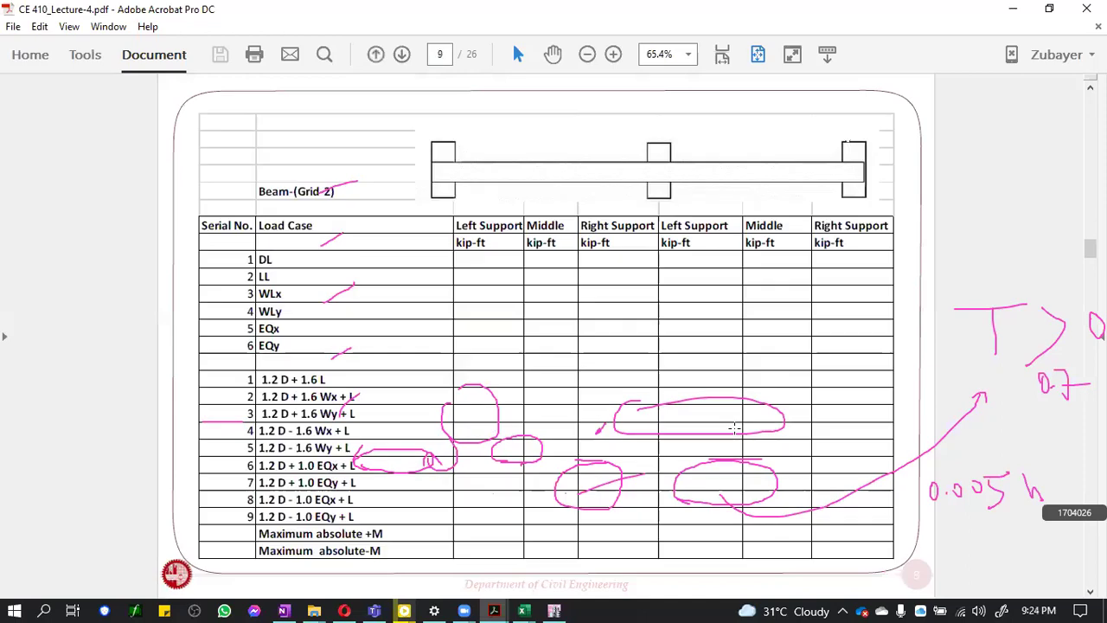
scroll(733, 428, "up", 1)
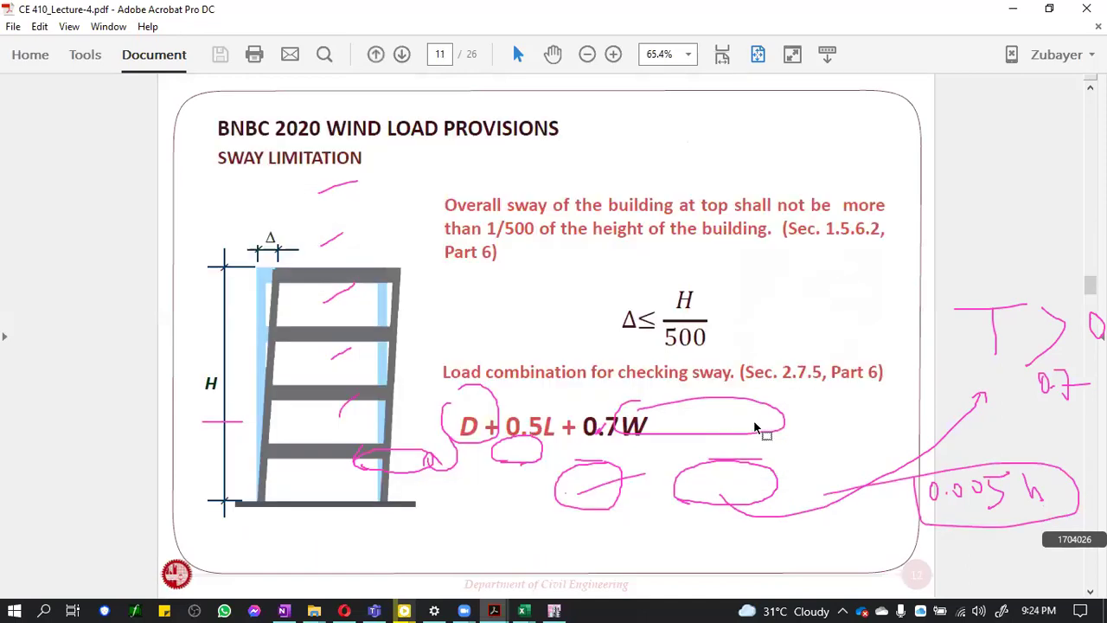
scroll(754, 427, "down", 3)
scroll(757, 423, "up", 1)
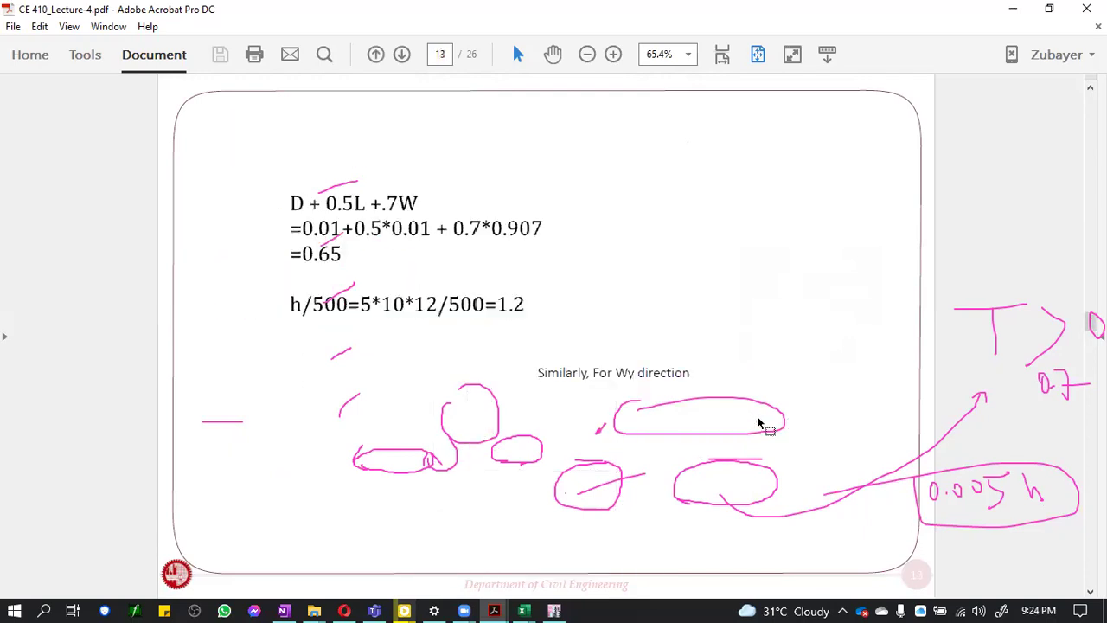
scroll(711, 408, "down", 1)
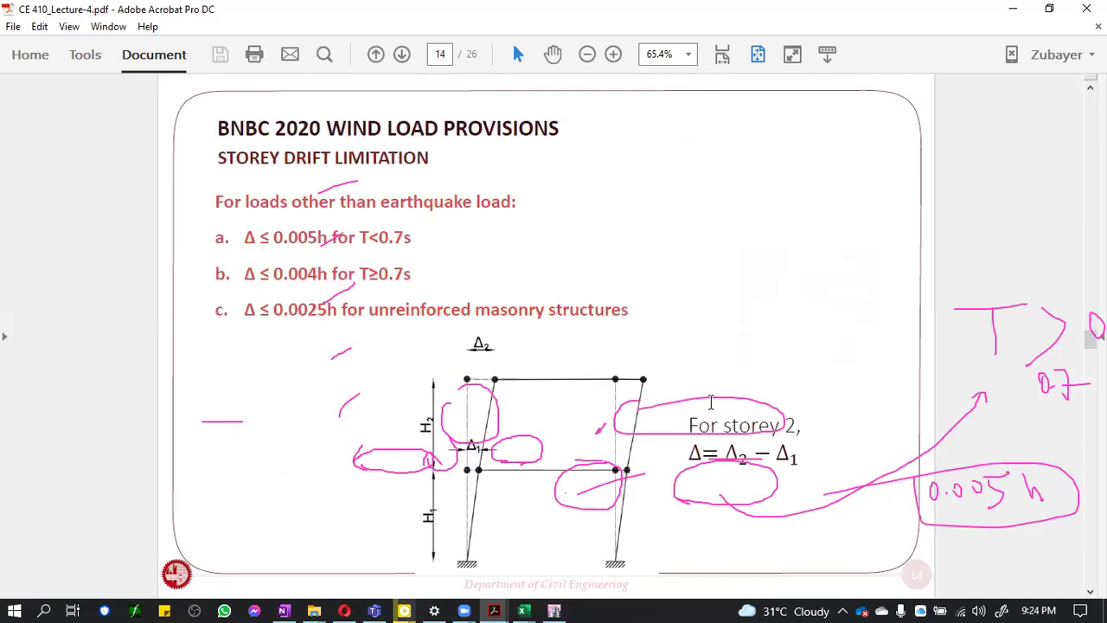
Mark the storey drift limits for T<0.7s and T≥0.7s on the page, and clear all on-screen annotations
mouse_move(168, 208)
left_mouse_down()
mouse_move(177, 222)
mouse_move(452, 255)
mouse_move(229, 258)
mouse_move(438, 285)
mouse_move(251, 294)
left_mouse_up()
left_click(198, 275)
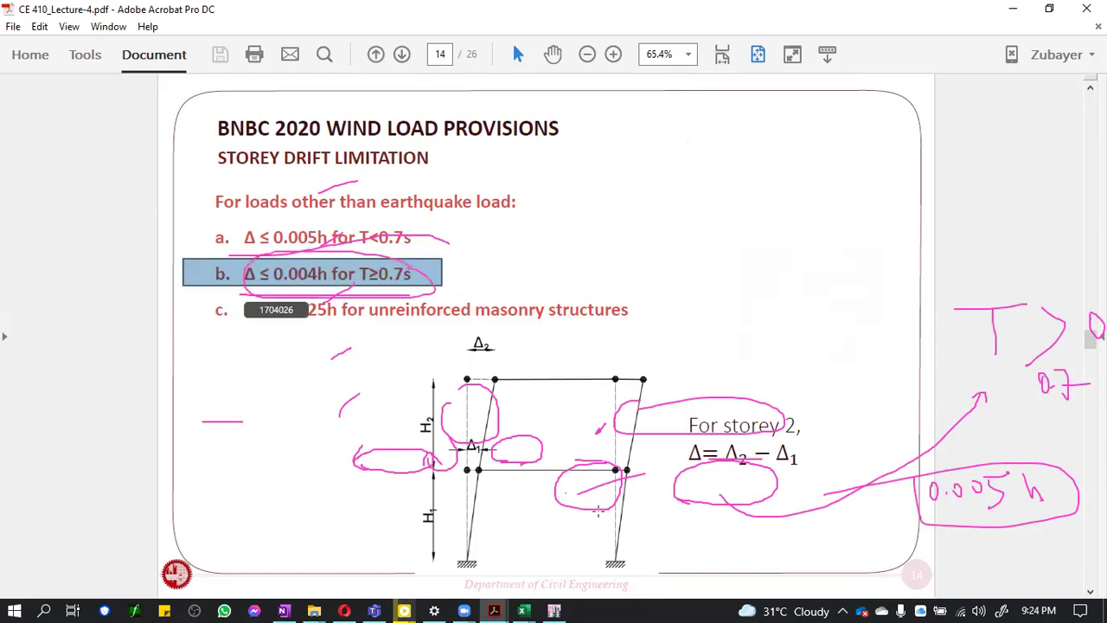
key("ctrl+shift+c")
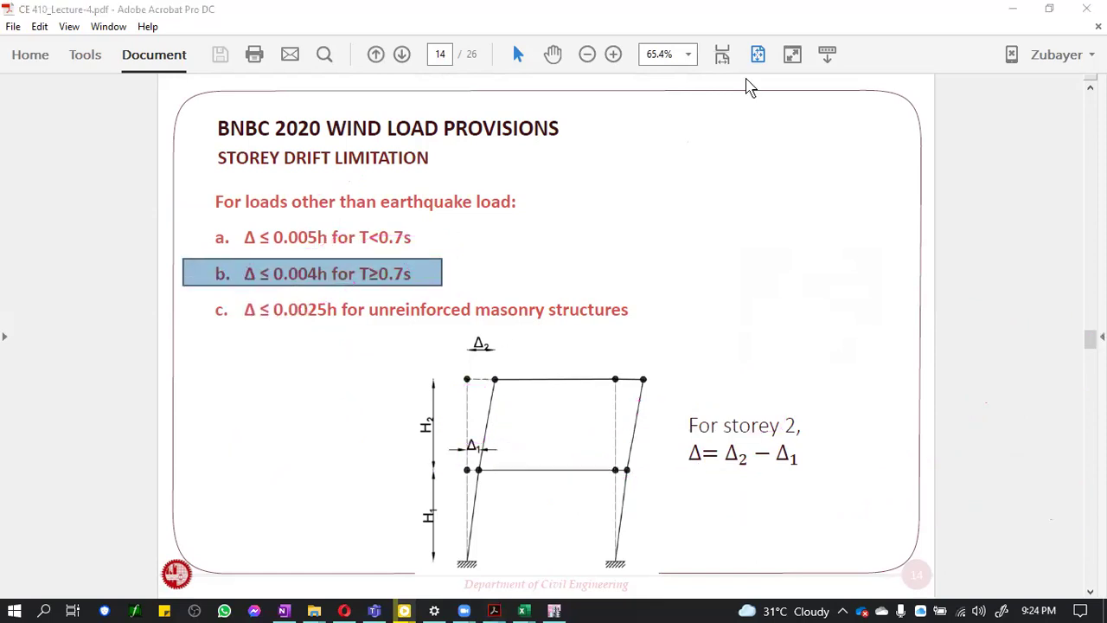
Examine the three storey drift limits one by one, selecting 0.005h, 0.0025h and 0.004h on the page
left_click(191, 229)
left_click_drag(192, 229, 454, 252)
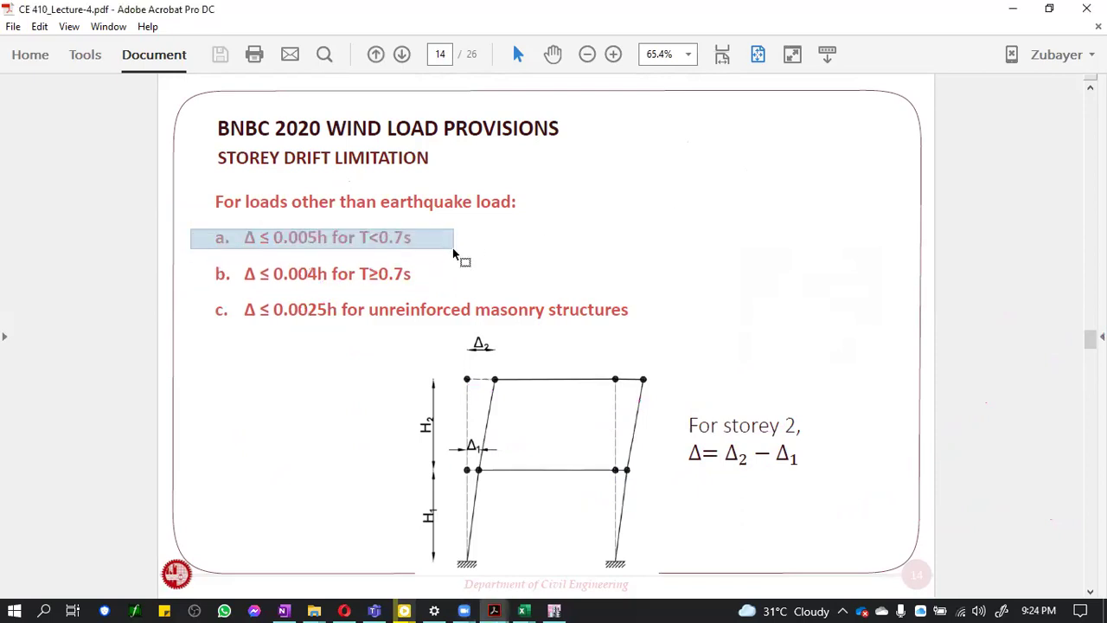
left_click(274, 371)
left_click_drag(189, 283, 553, 321)
left_click(250, 441)
left_click_drag(193, 256, 412, 282)
left_click(654, 292)
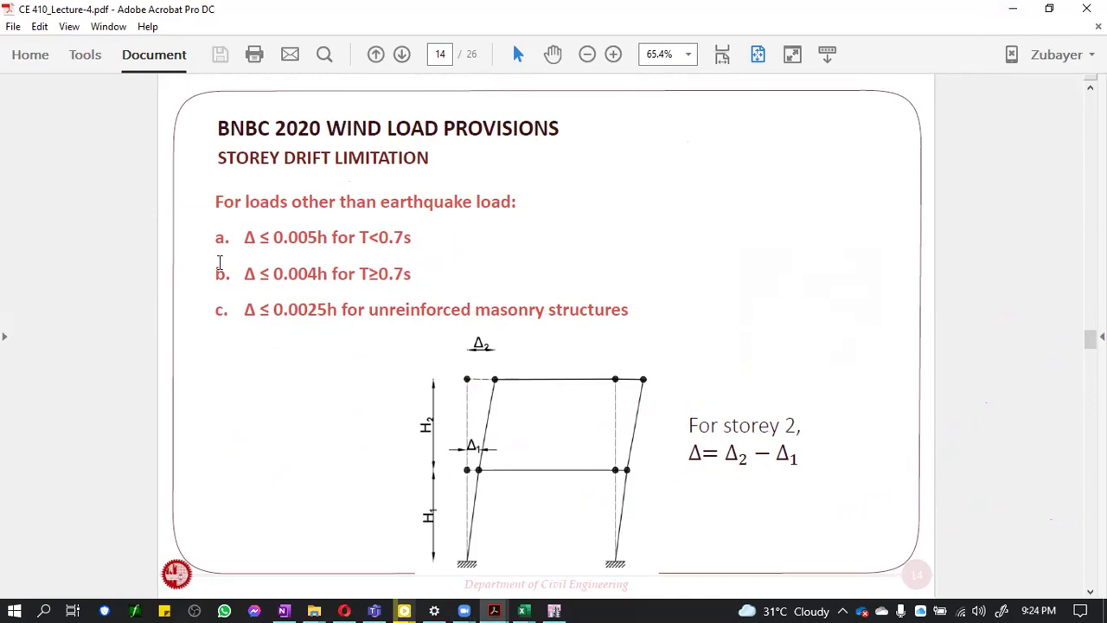
left_click_drag(201, 262, 441, 285)
left_click(657, 290)
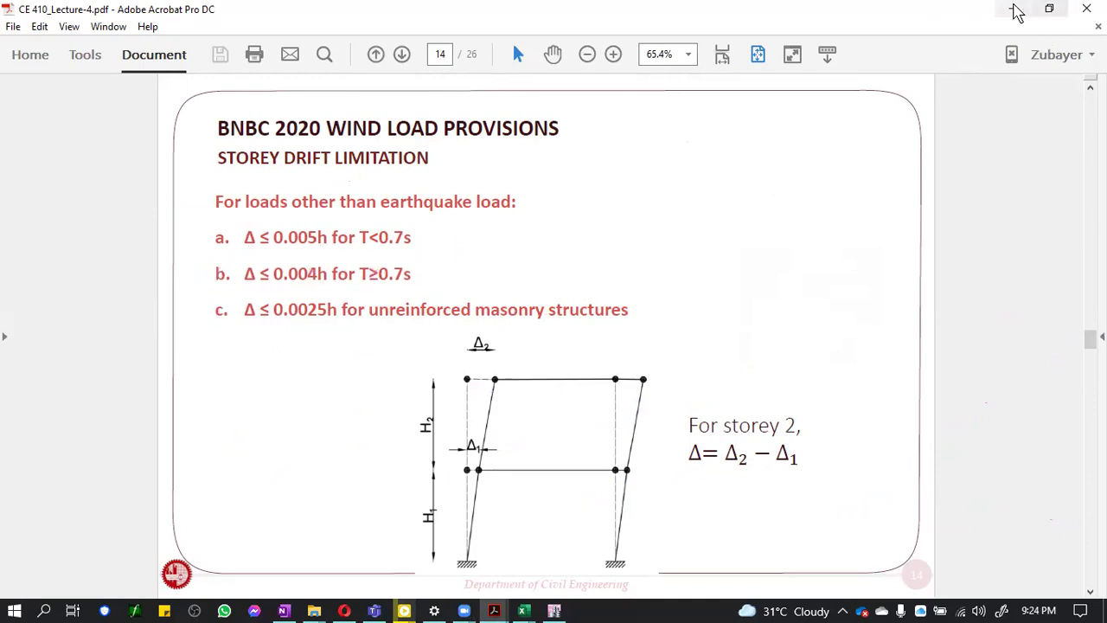
Return to the Sway-drift sheet in Excel and review the GRID B sway and drift table
left_click(1013, 9)
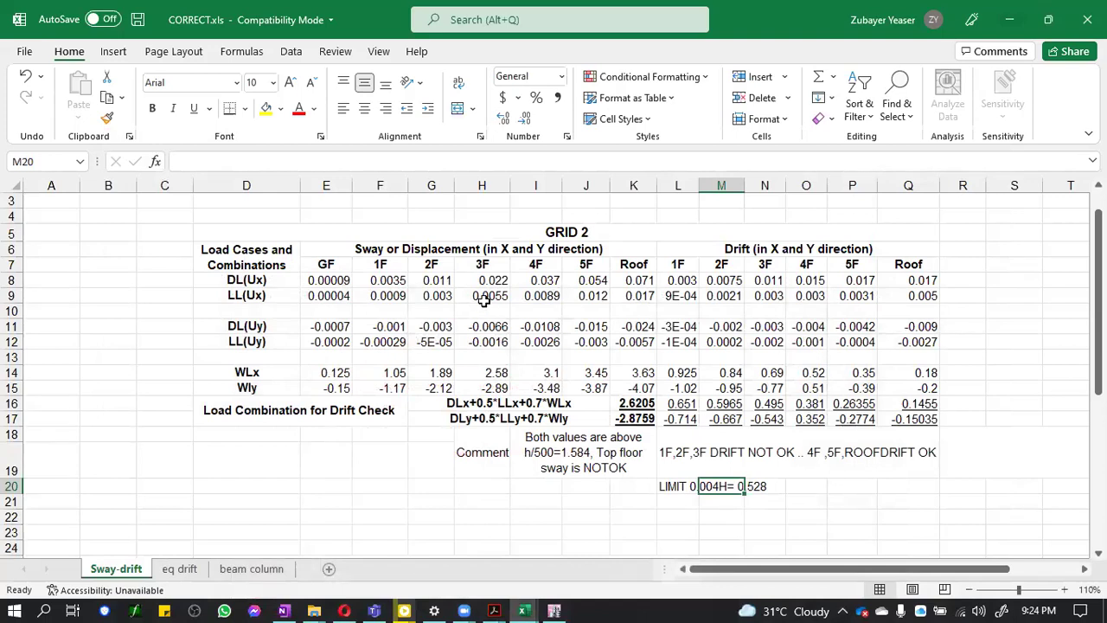
scroll(652, 326, "down", 7)
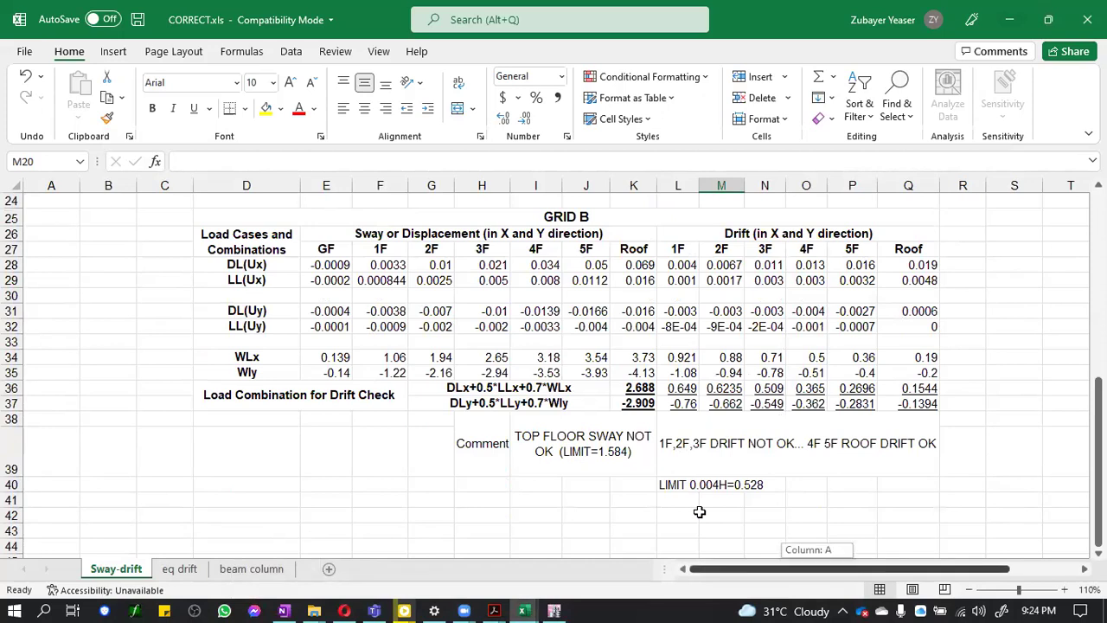
Switch to the 1st Model in ETABS and set the elevation view to grid line B
left_click(554, 611)
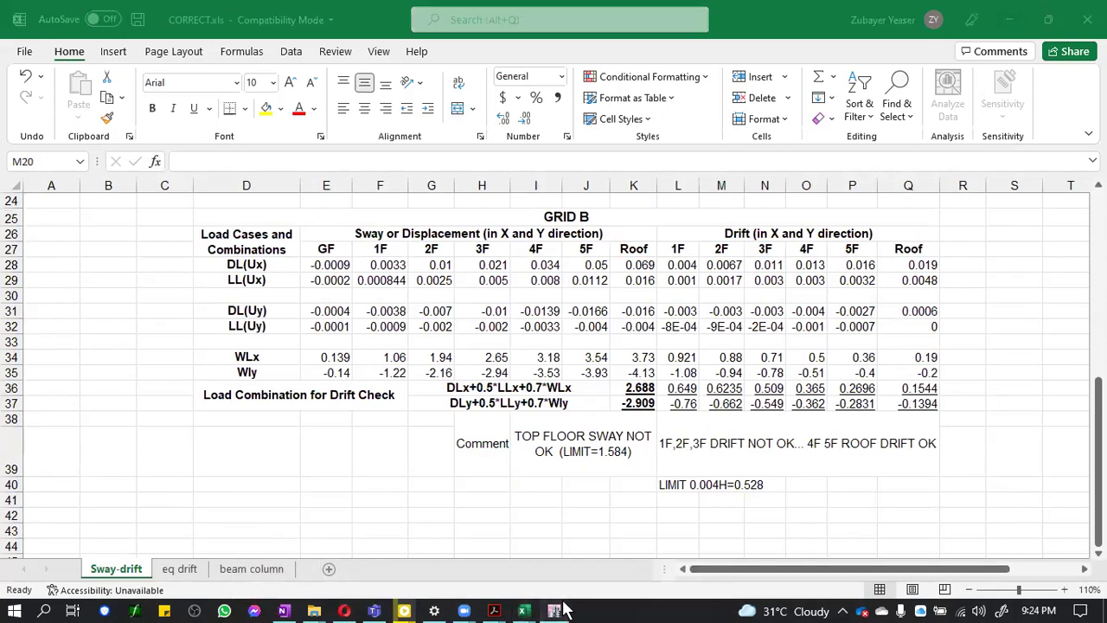
left_click(774, 530)
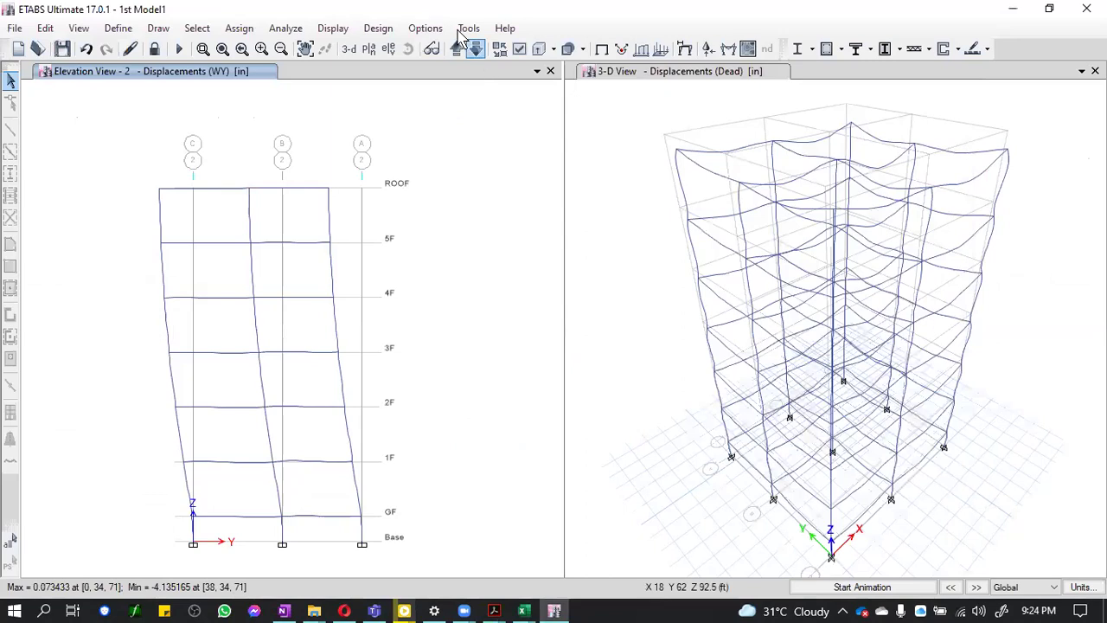
left_click(388, 50)
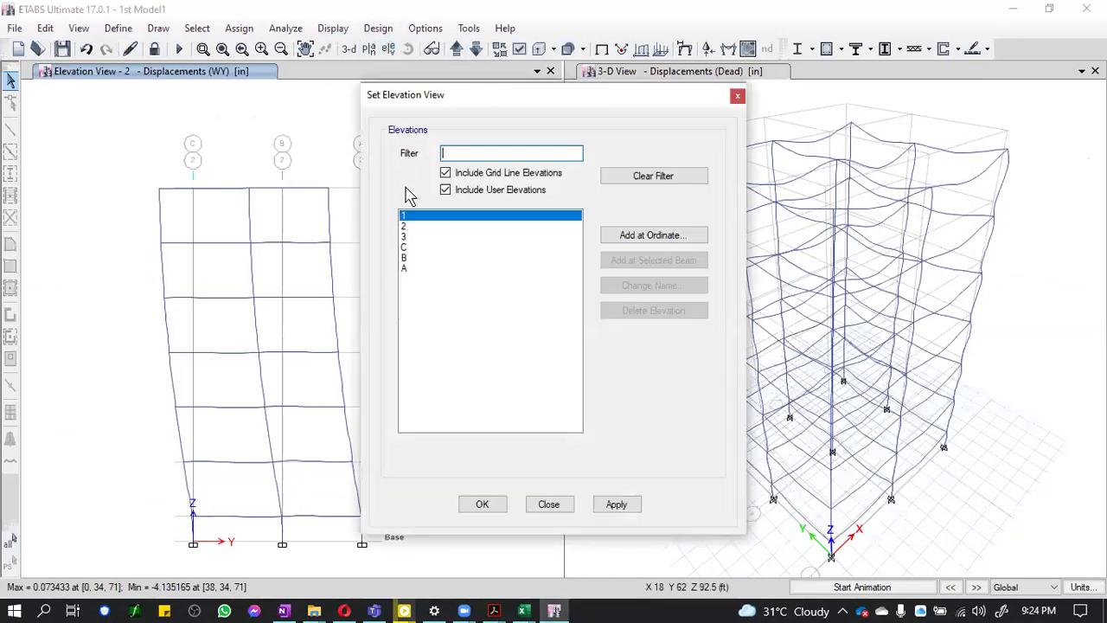
left_click(422, 259)
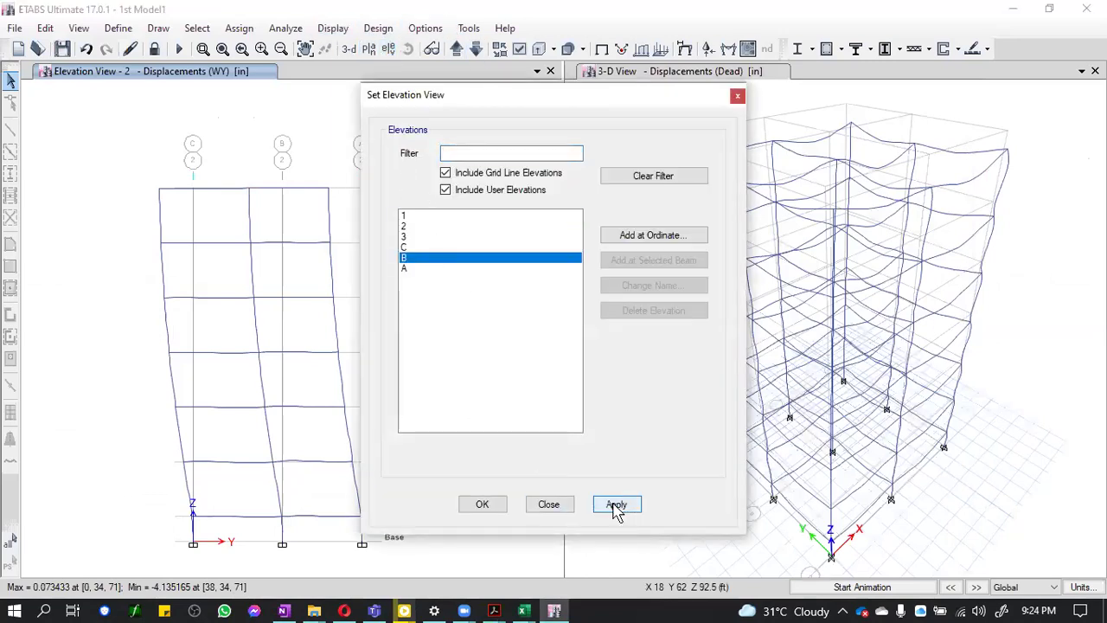
left_click(487, 506)
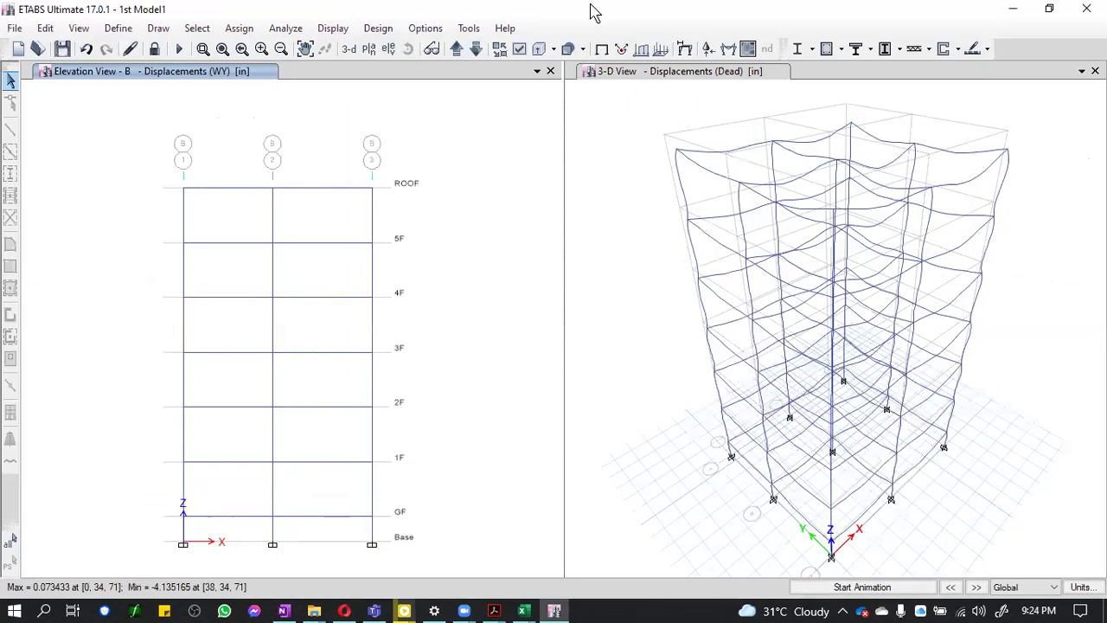
Display the deformed shape for the Dead load case in the grid B elevation
left_click(683, 49)
left_click(736, 116)
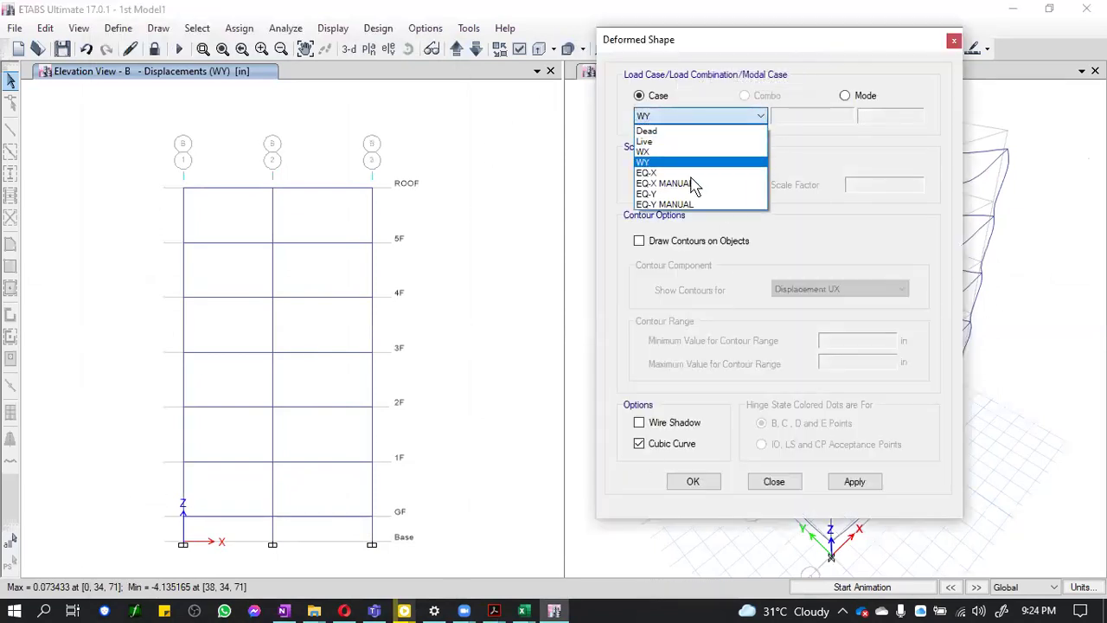
left_click(670, 130)
left_click(848, 483)
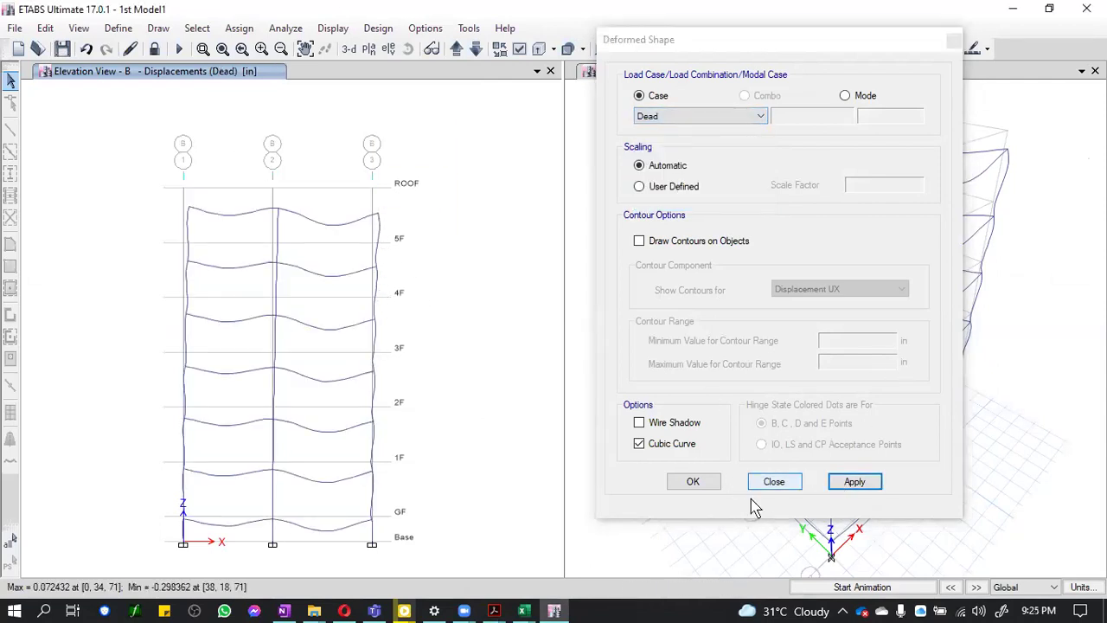
left_click(689, 482)
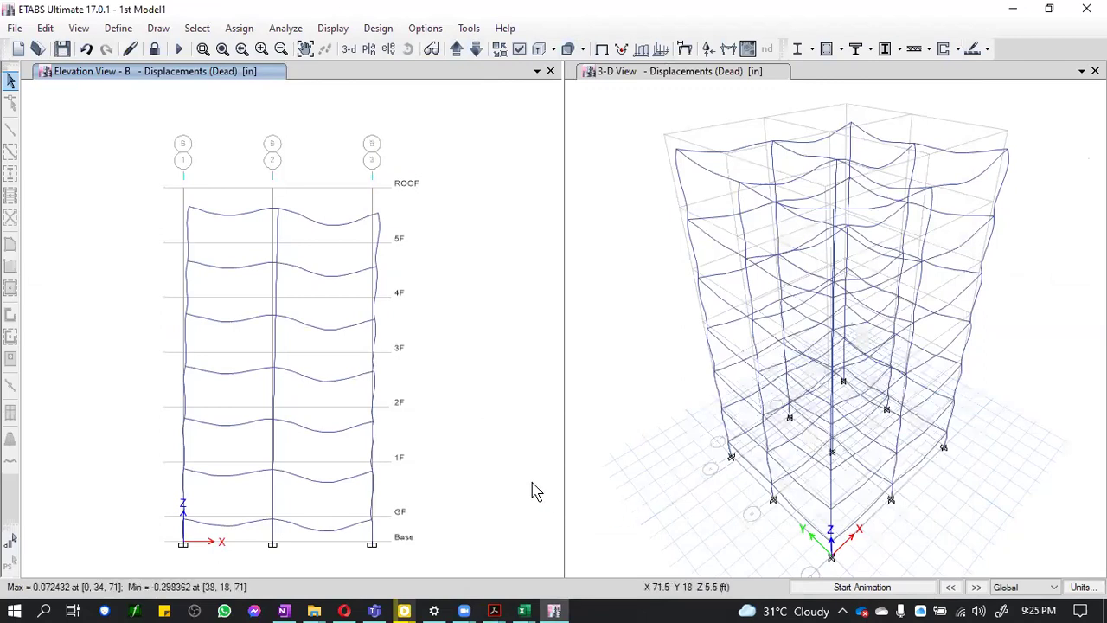
Switch to CORRECT.xls in Excel, look over the Sway-drift tables, and open the eq drift sheet
left_click(522, 611)
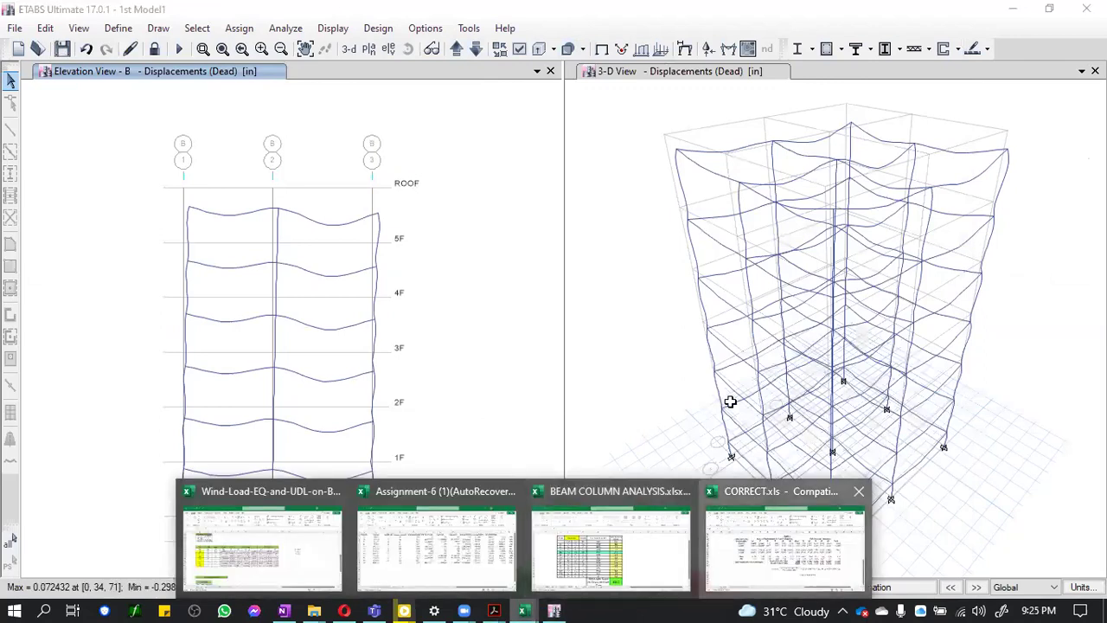
left_click(755, 545)
scroll(729, 415, "down", 3)
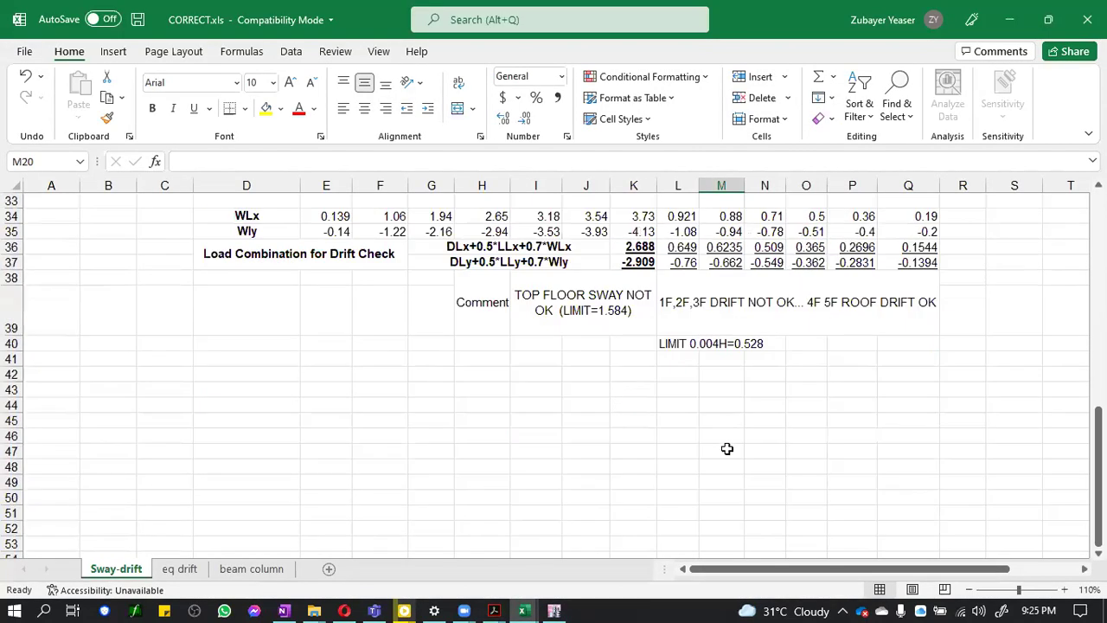
scroll(727, 447, "up", 11)
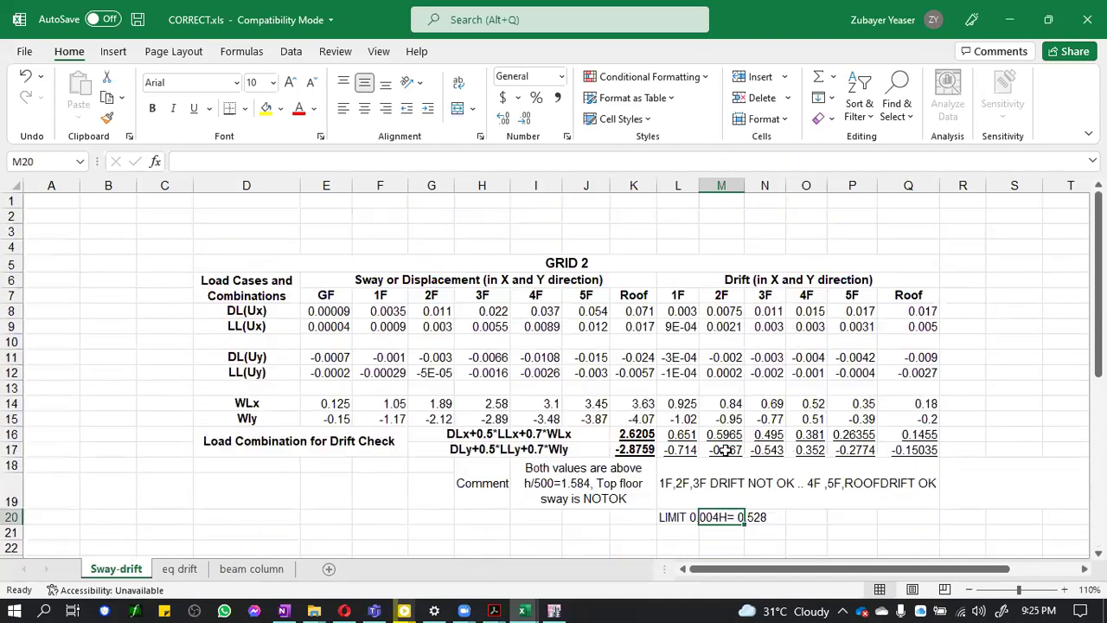
left_click(173, 571)
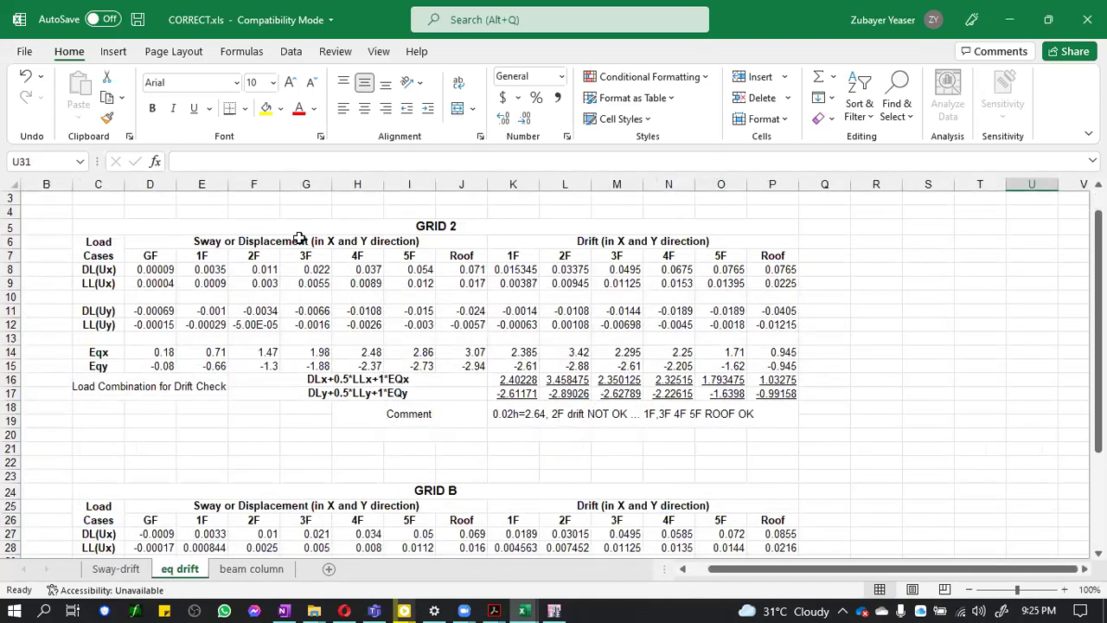
Review the dead, live and earthquake sway and drift values in the GRID 2 table, including the 4F DL(Ux) and Eqx sways
left_click(168, 352)
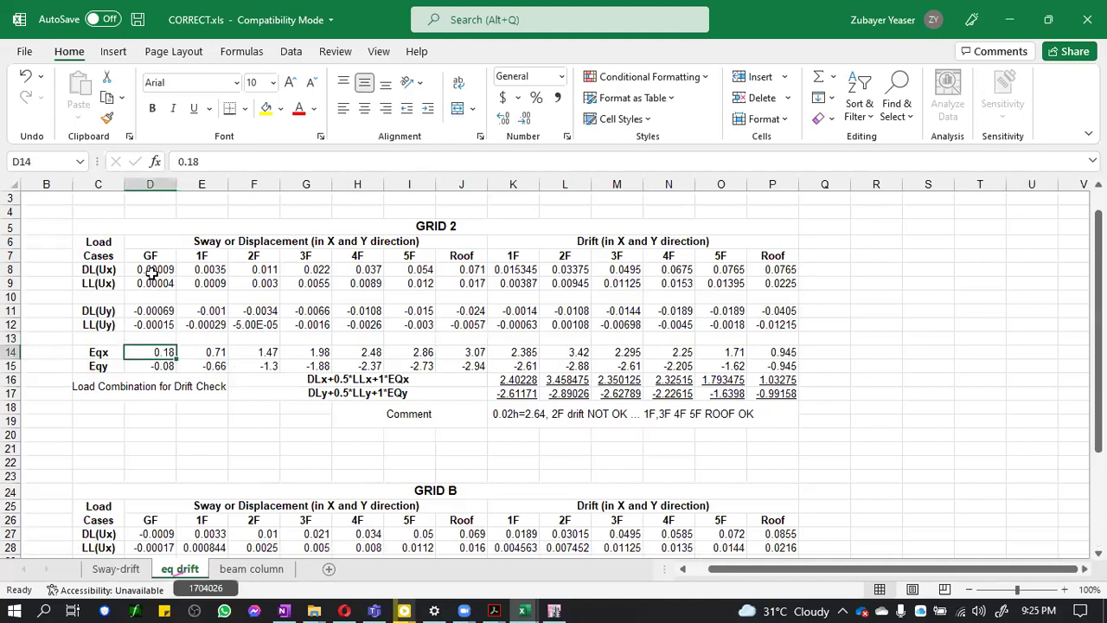
left_click_drag(149, 269, 781, 326)
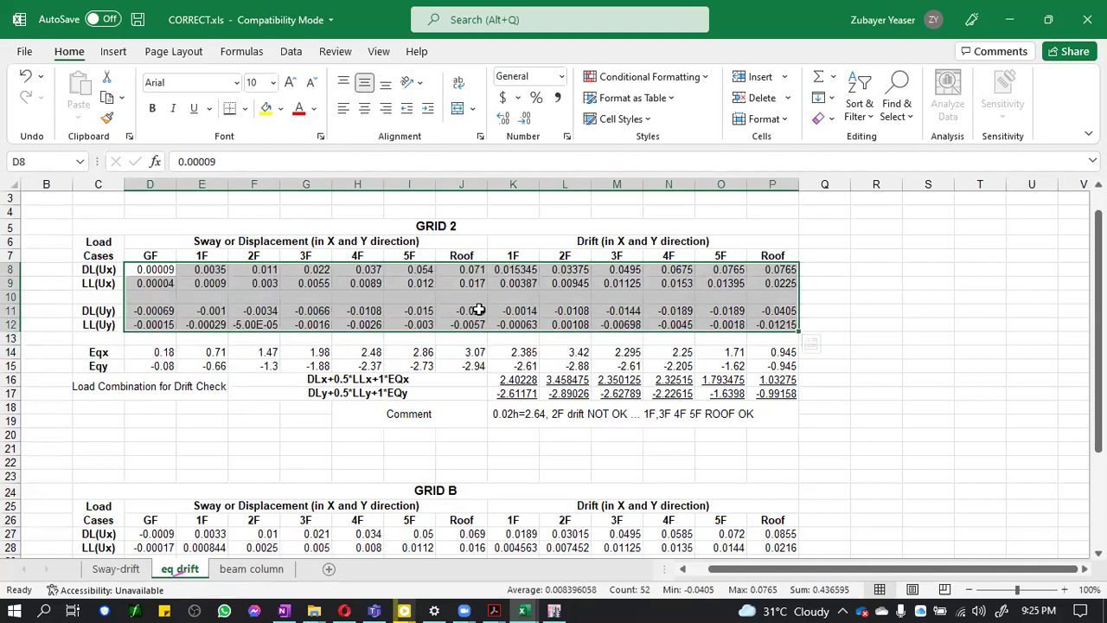
left_click_drag(156, 362, 776, 361)
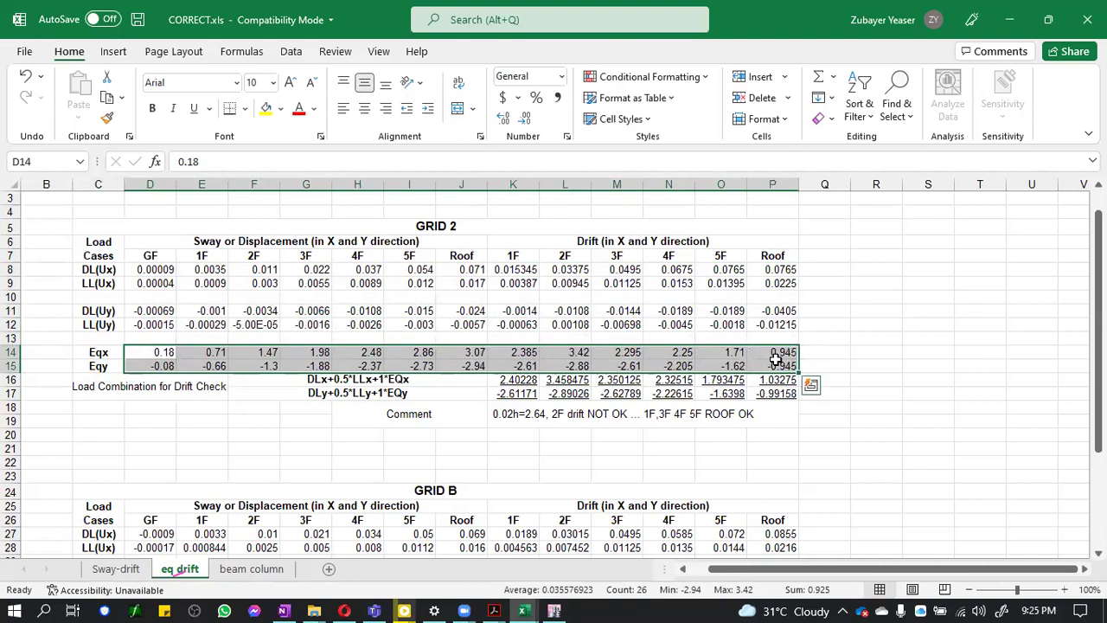
left_click(908, 362)
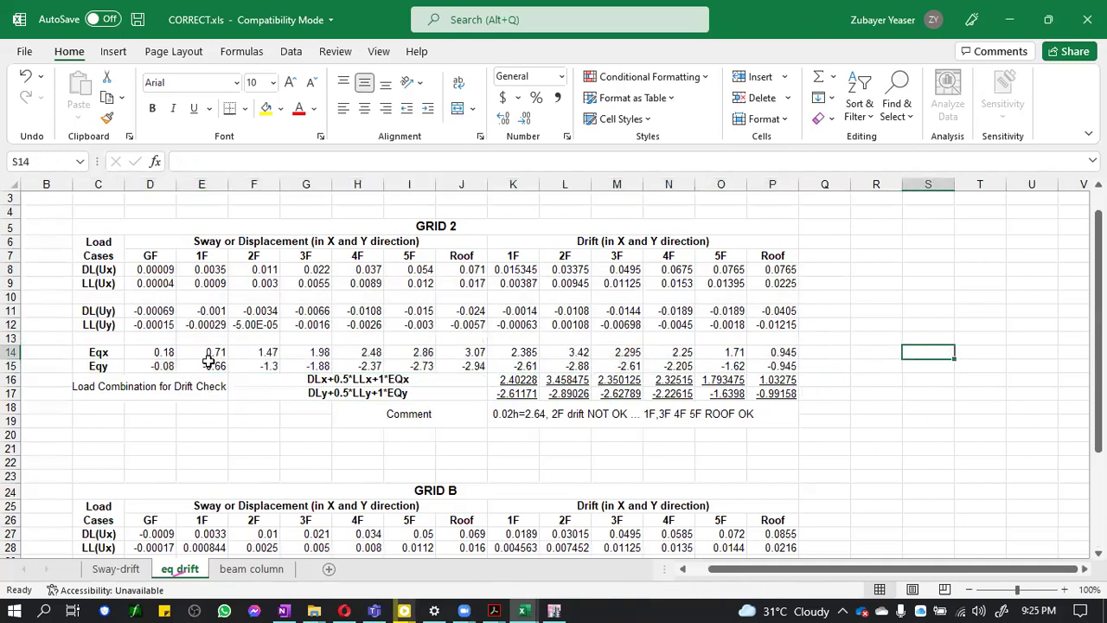
left_click(156, 350)
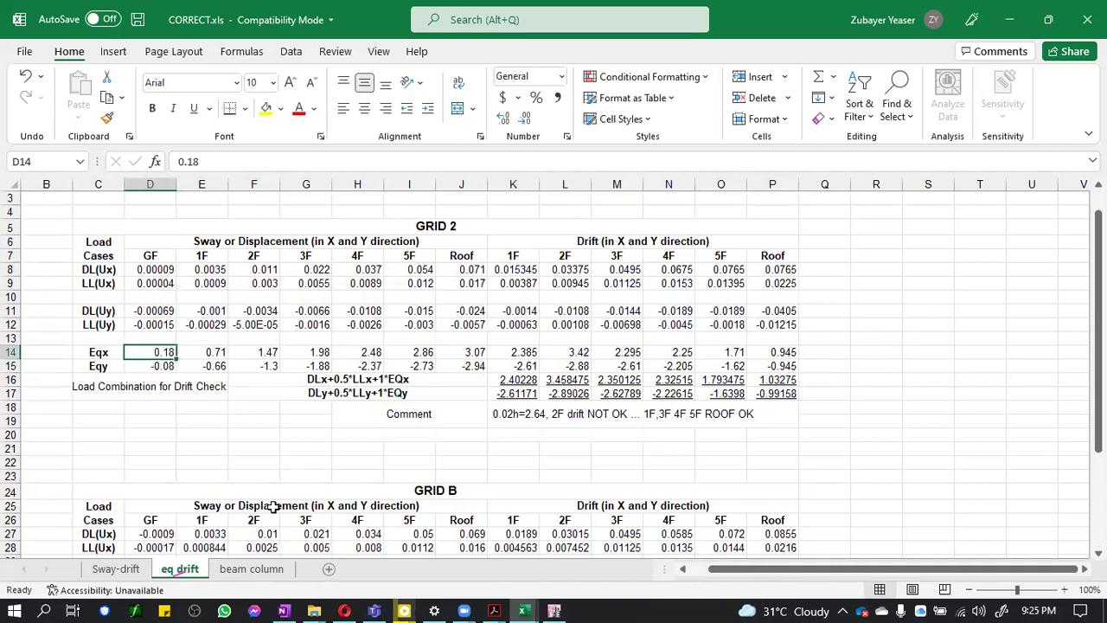
left_click(360, 268)
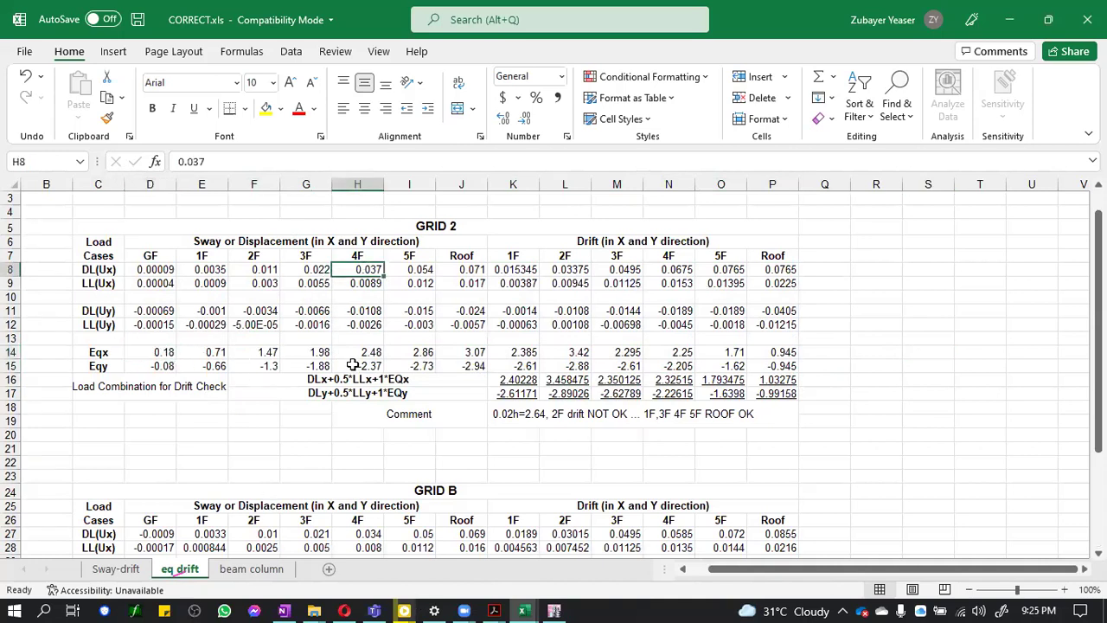
left_click(374, 356)
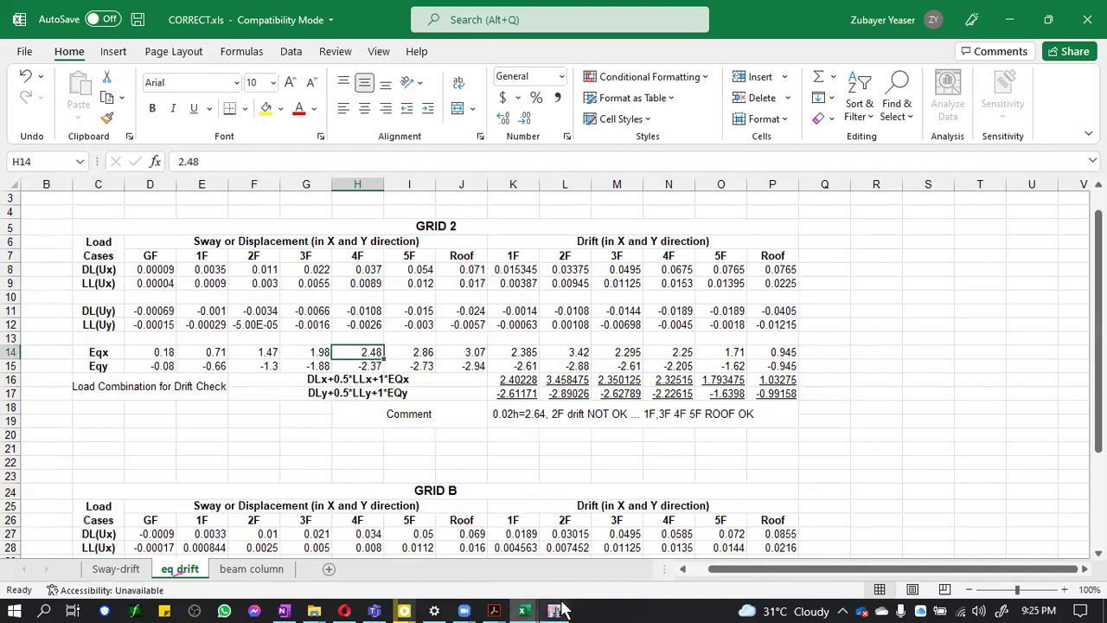
Switch to the 1st Model in ETABS and set the elevation view to grid line 2
mouse_move(562, 610)
left_click(560, 566)
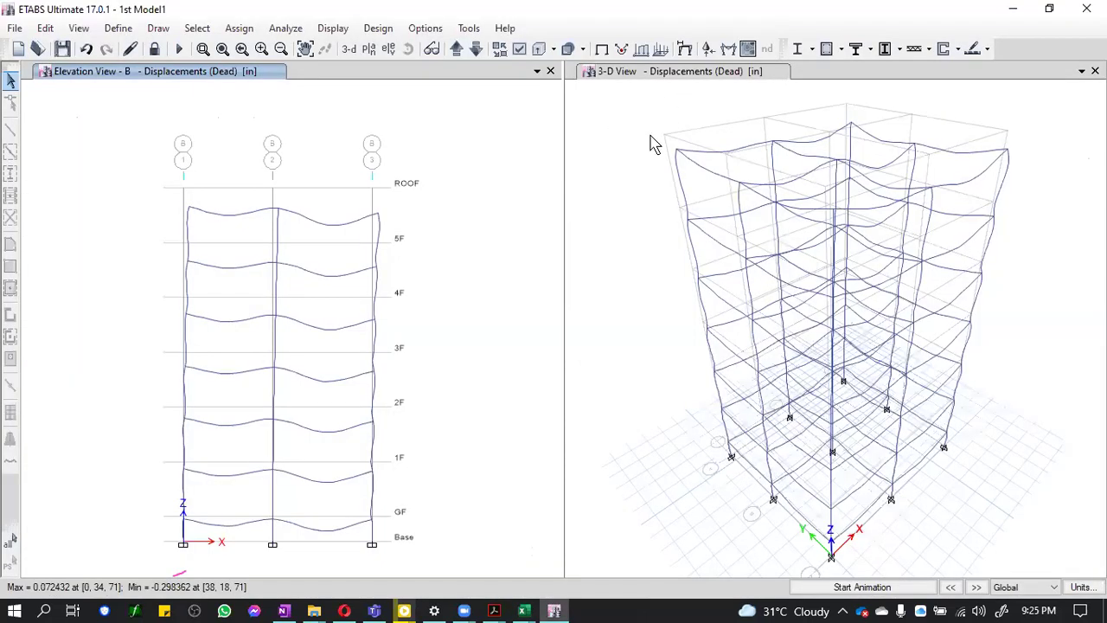
left_click(387, 49)
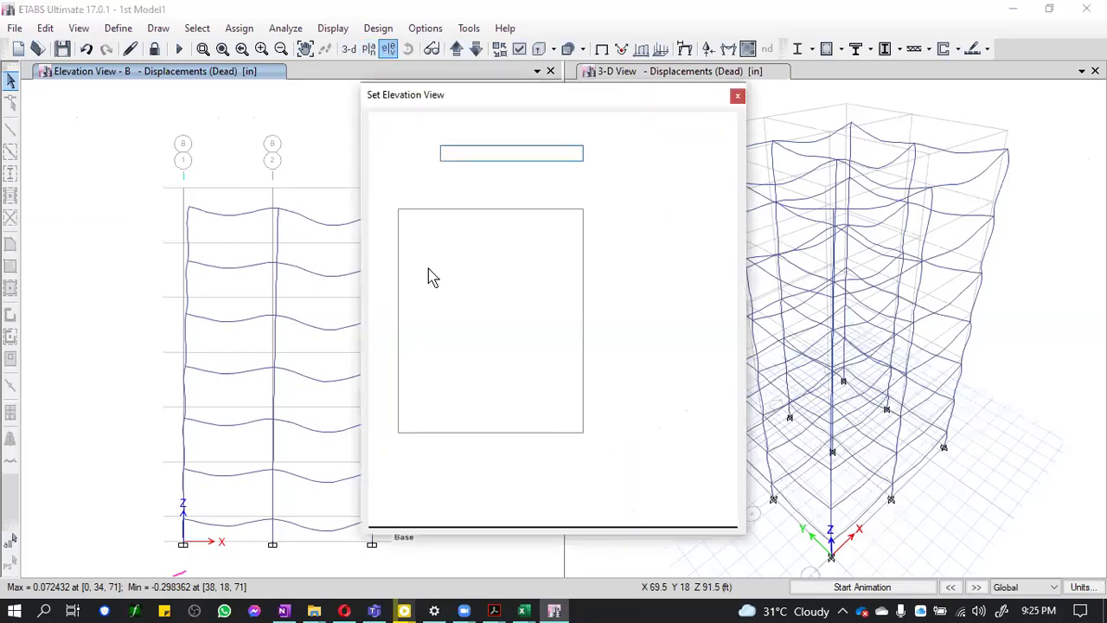
left_click(417, 226)
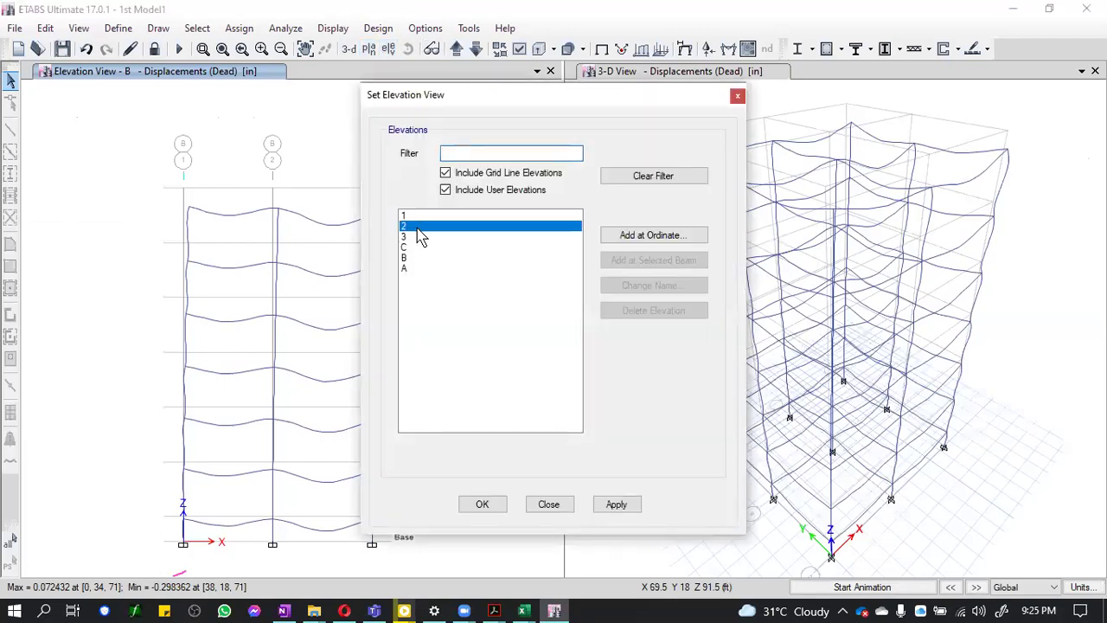
left_click(482, 505)
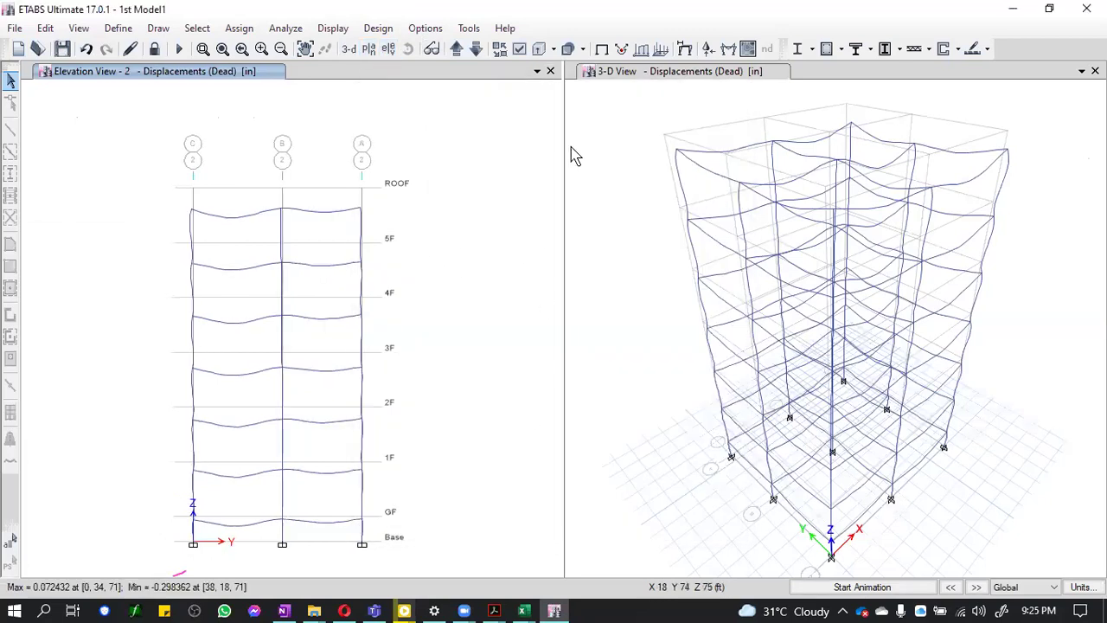
Display the deformed shape for the EQ-X MANUAL case in the grid 2 elevation and inspect the displacement at 4F, consulting the eq drift sheet
left_click(684, 49)
left_click(760, 116)
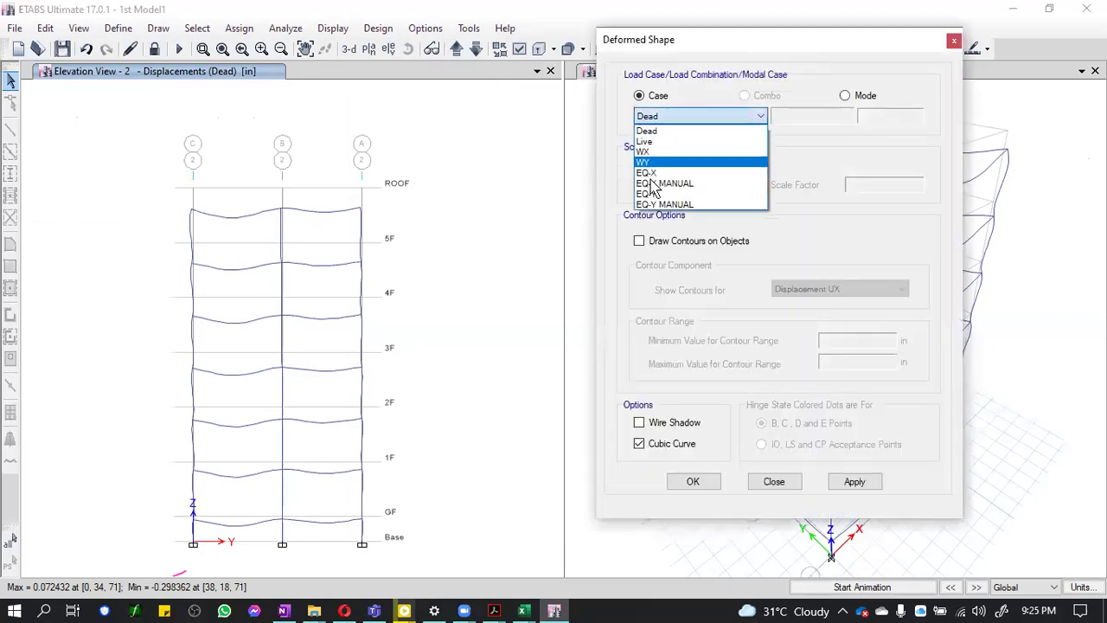
left_click(657, 174)
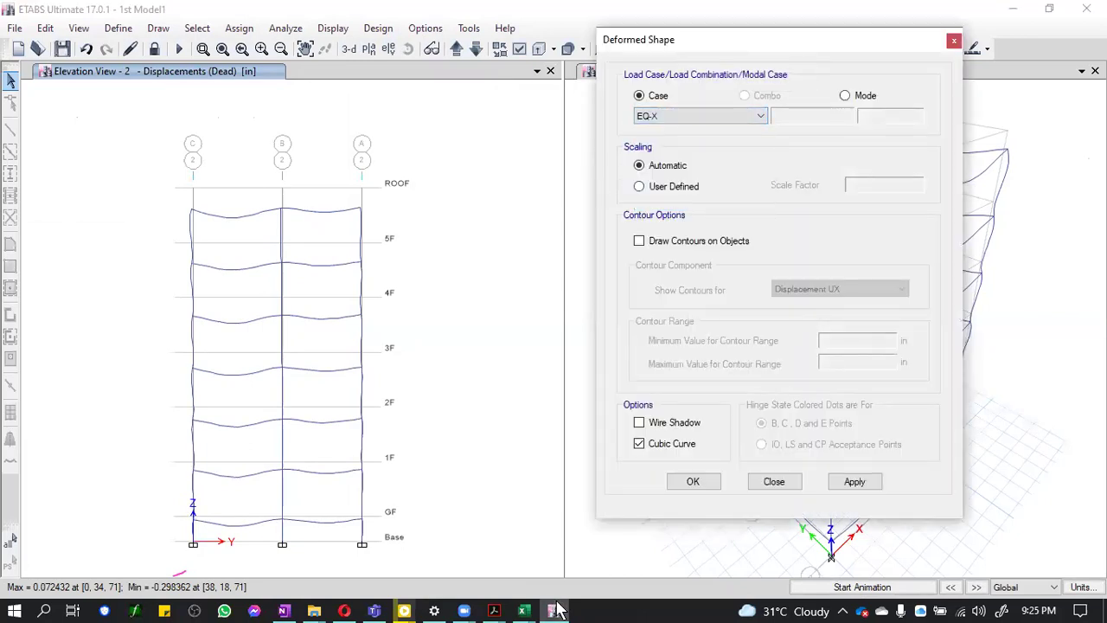
left_click(523, 610)
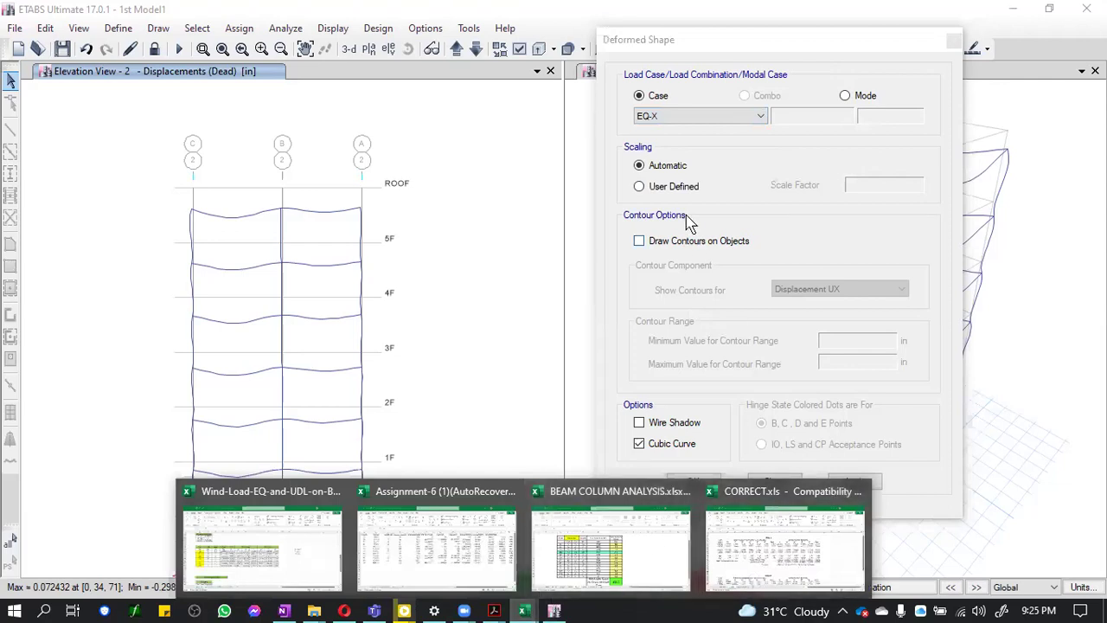
left_click(672, 116)
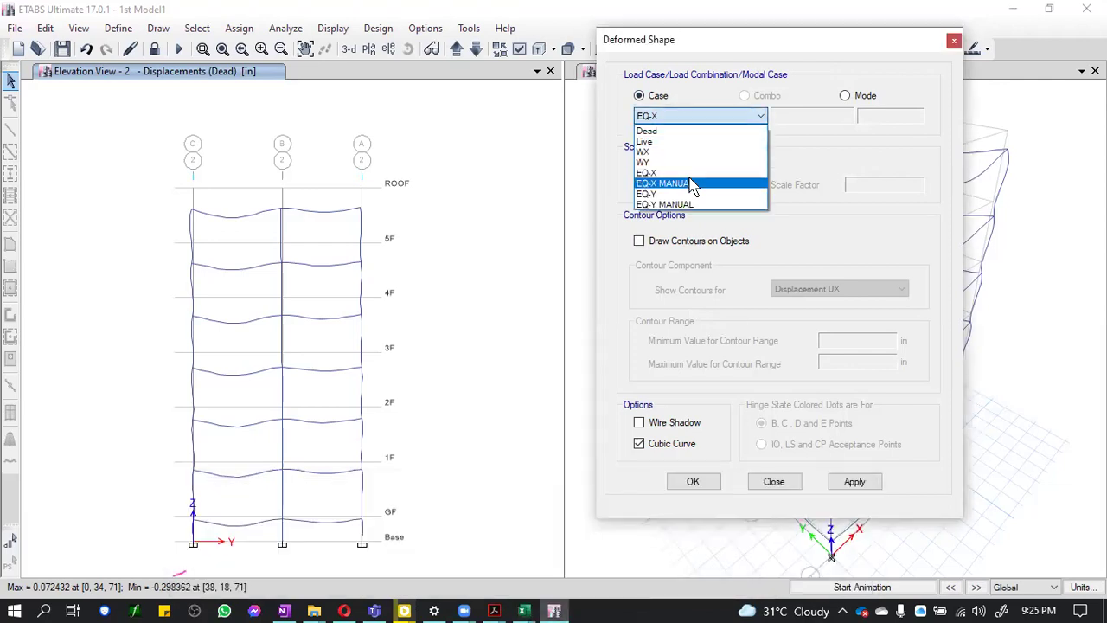
left_click(692, 182)
left_click(534, 611)
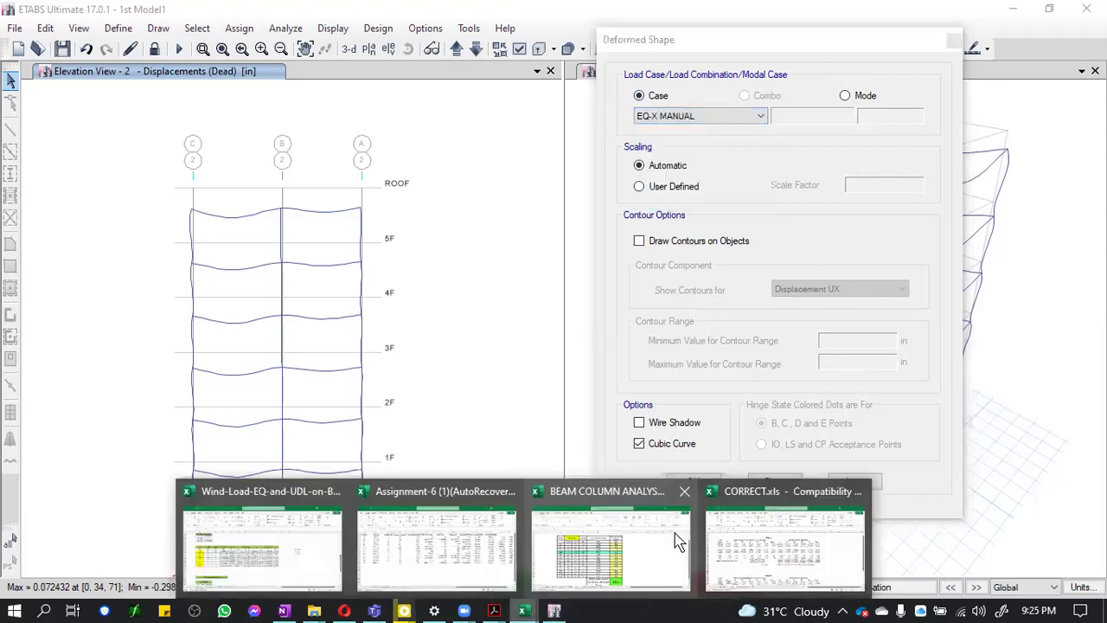
left_click(789, 543)
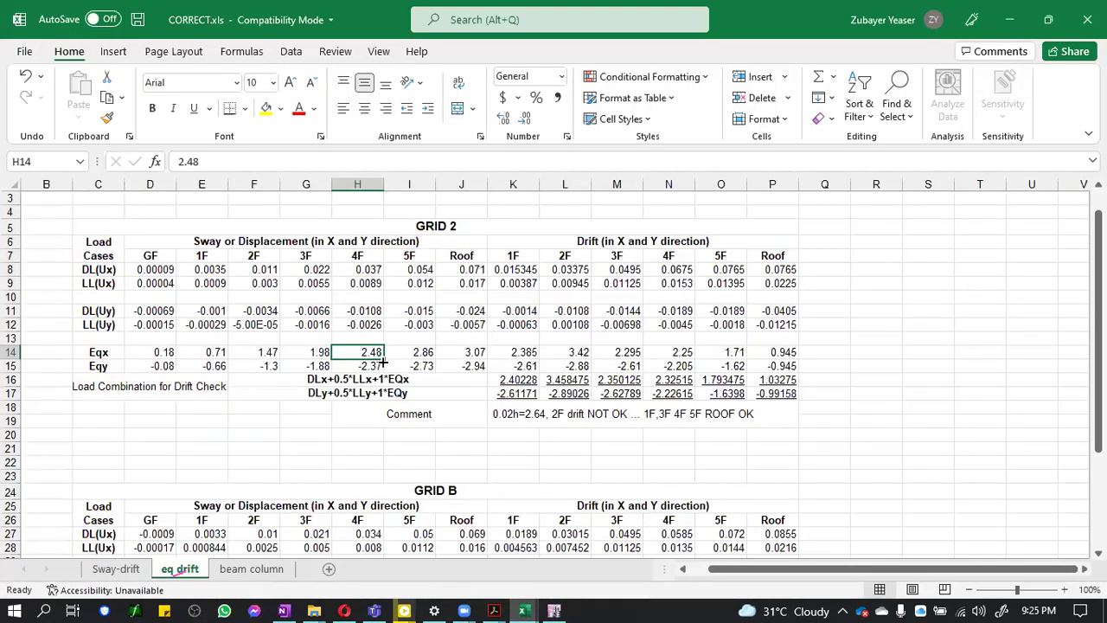
left_click(1010, 19)
left_click(841, 483)
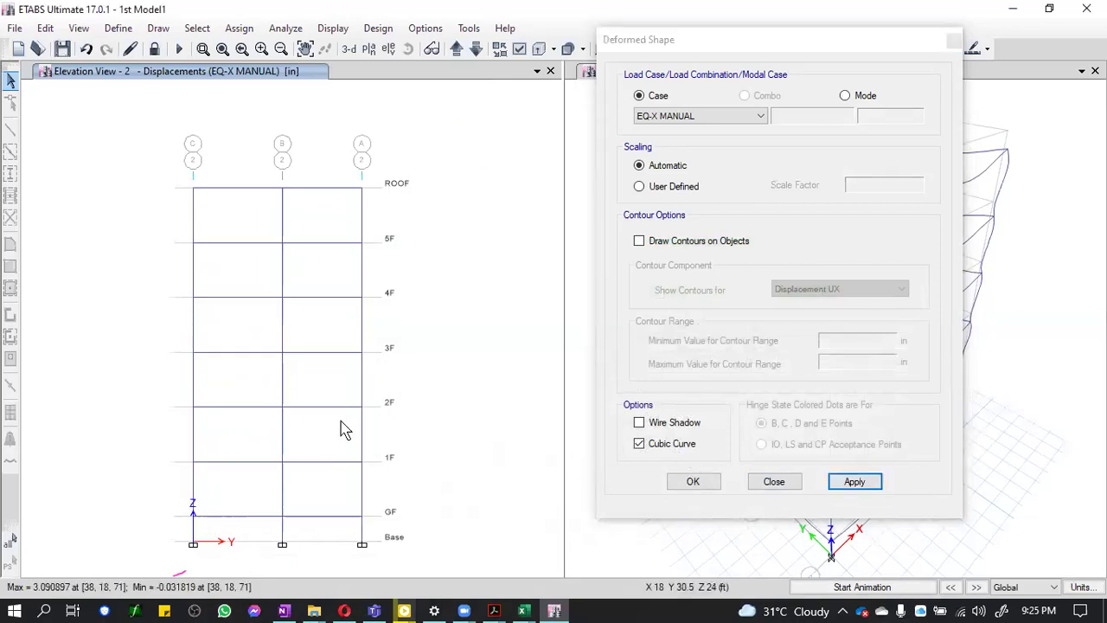
mouse_move(363, 299)
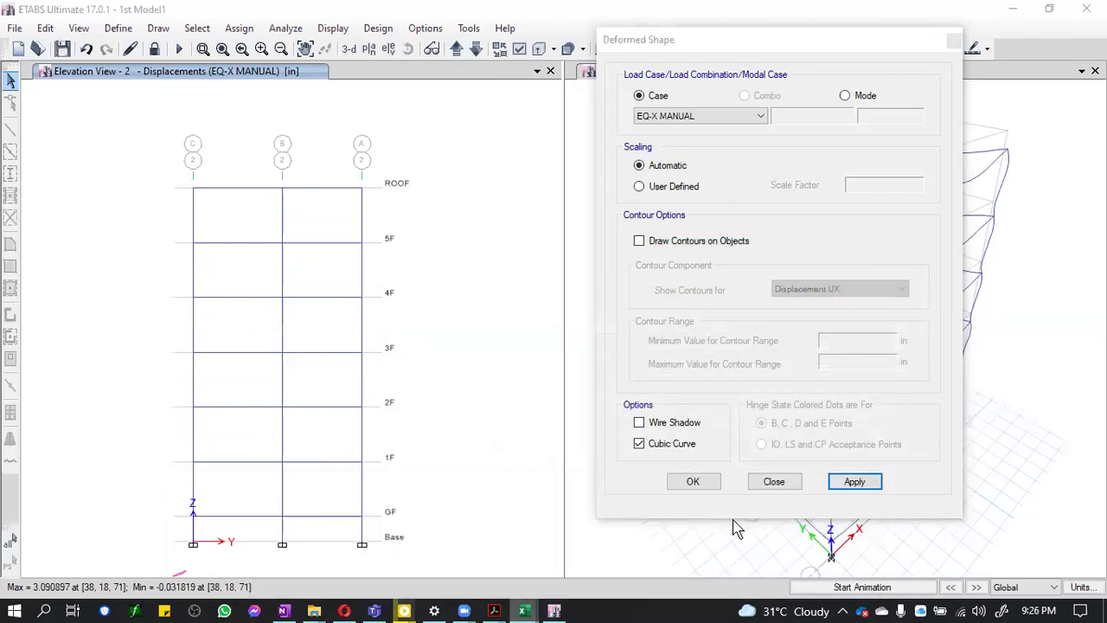
Return to the eq drift sheet in Excel, select the 4F Eqy sway, and handwrite a circled δxe and δx = δxe × Cd / I beside GRID 2
left_click(524, 611)
left_click(363, 368)
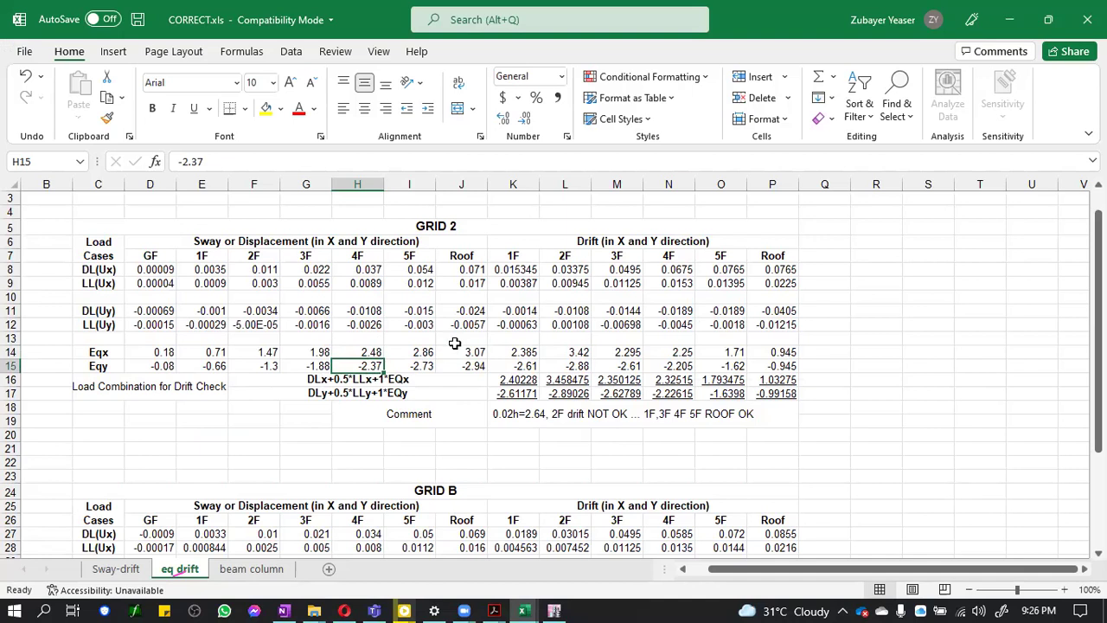
mouse_move(858, 208)
left_mouse_down()
mouse_move(861, 259)
mouse_move(951, 263)
left_mouse_up()
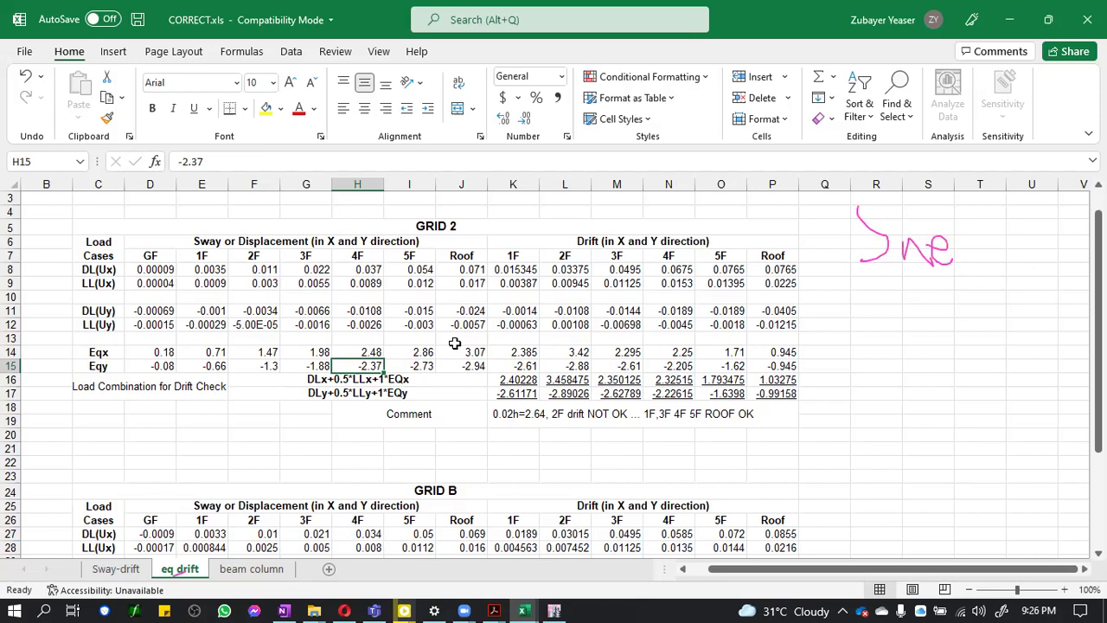
left_click_drag(865, 205, 872, 306)
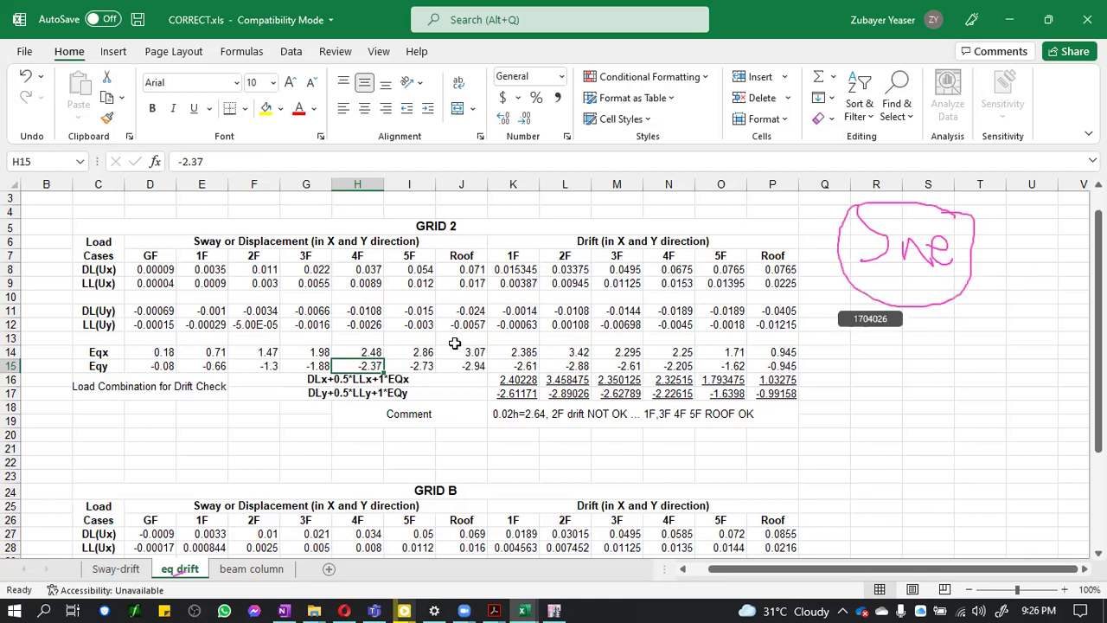
left_click_drag(832, 347, 837, 390)
left_click_drag(888, 372, 899, 377)
mouse_move(904, 335)
left_mouse_down()
mouse_move(913, 363)
mouse_move(1012, 359)
left_mouse_up()
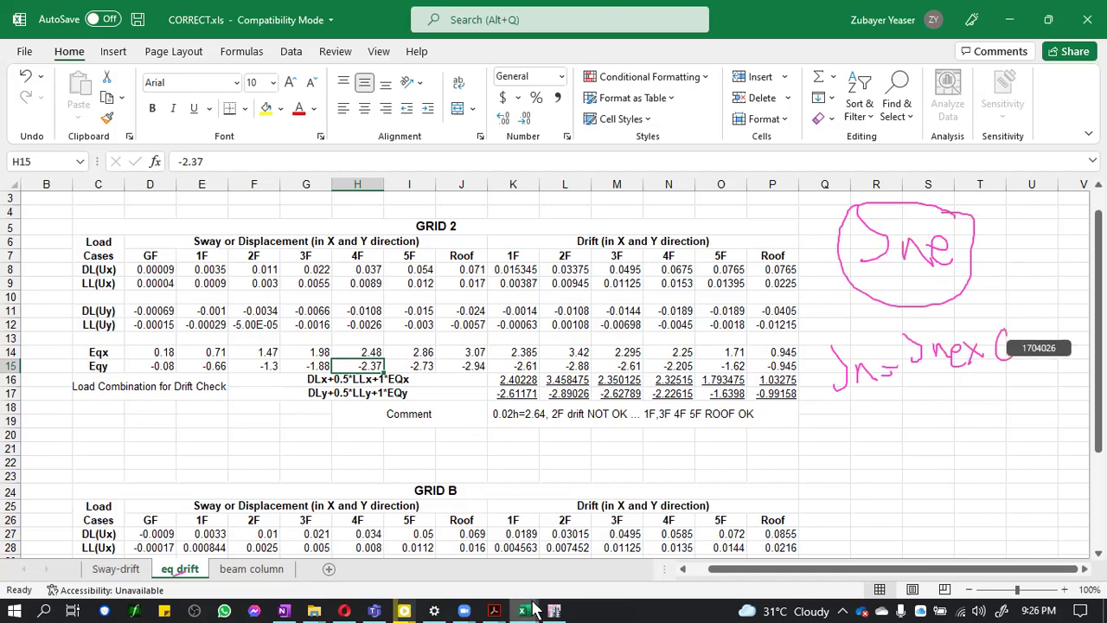
left_click(494, 611)
left_click_drag(908, 374, 1071, 365)
left_click_drag(990, 380, 977, 424)
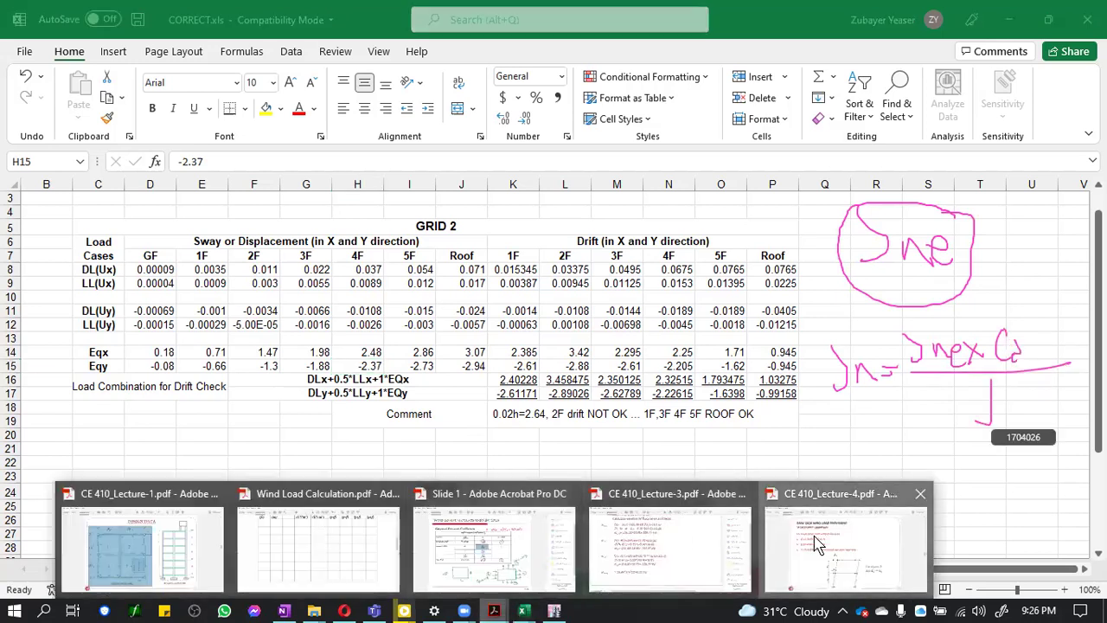
Open CE 410_Lecture-4.pdf at page 17 and mark the earthquake storey drift formula δx = Cd·δxe/I, annotating it with 4.5 and 1
left_click(843, 540)
scroll(732, 413, "down", 5)
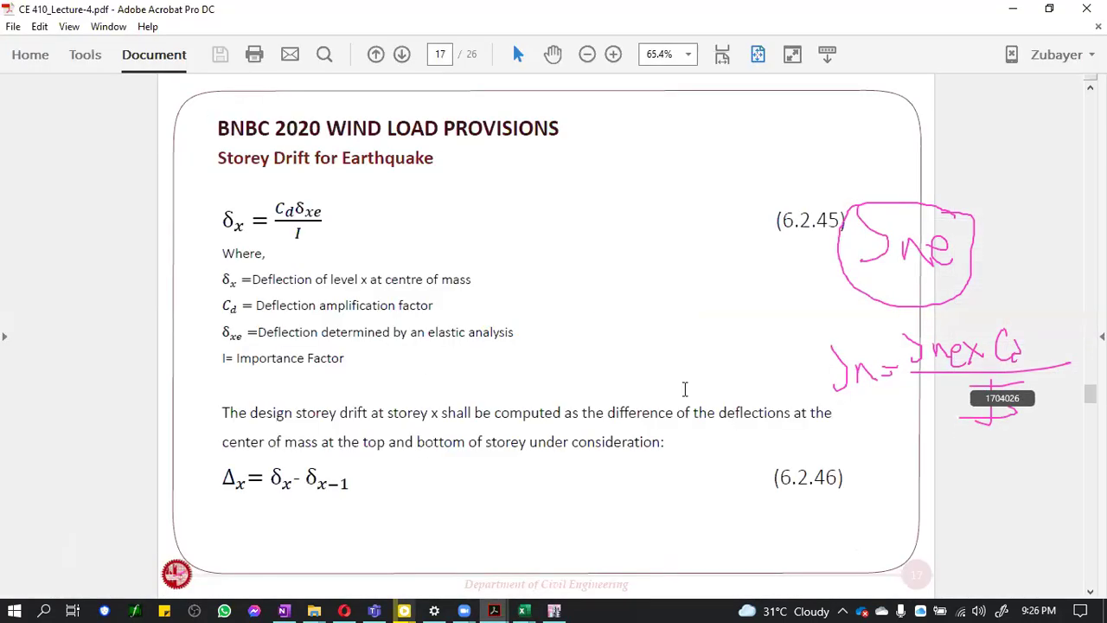
left_click_drag(198, 178, 357, 255)
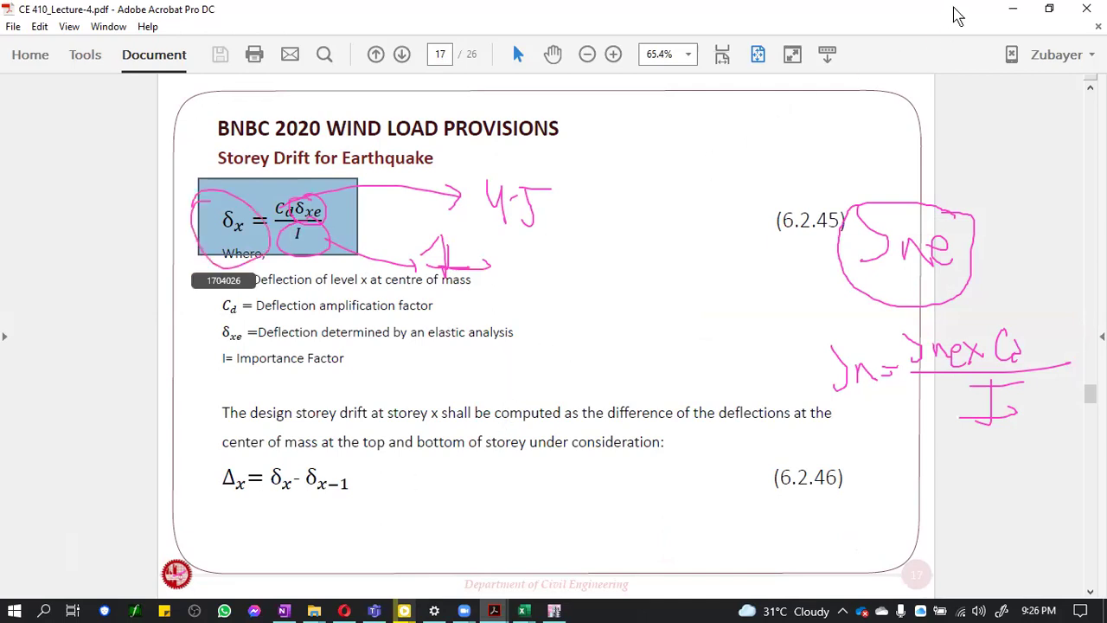
Switch to ETABS, display the deformed shape for the EQ-Y MANUAL case in the grid 2 elevation, and inspect the 4F joint displacement
left_click(1009, 12)
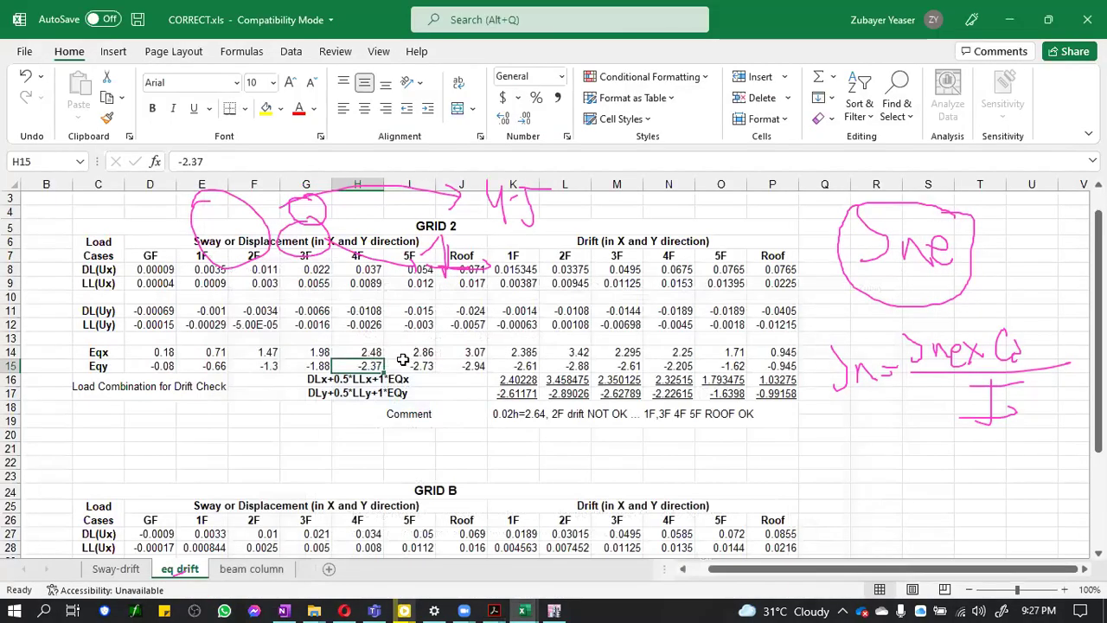
left_click(550, 610)
left_click(659, 116)
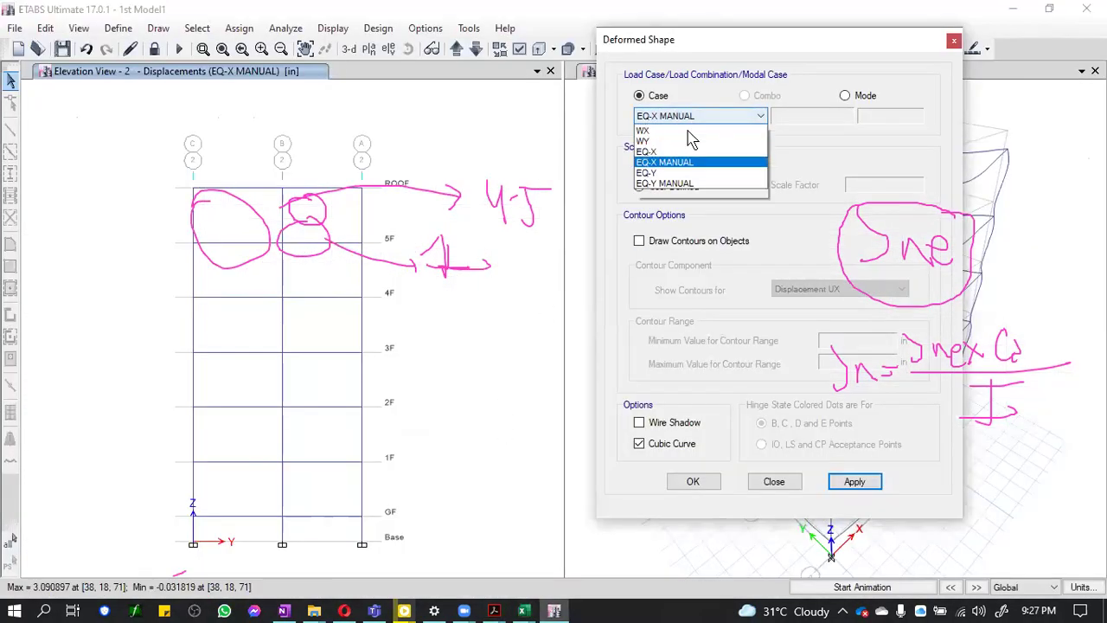
left_click(657, 204)
left_click(854, 481)
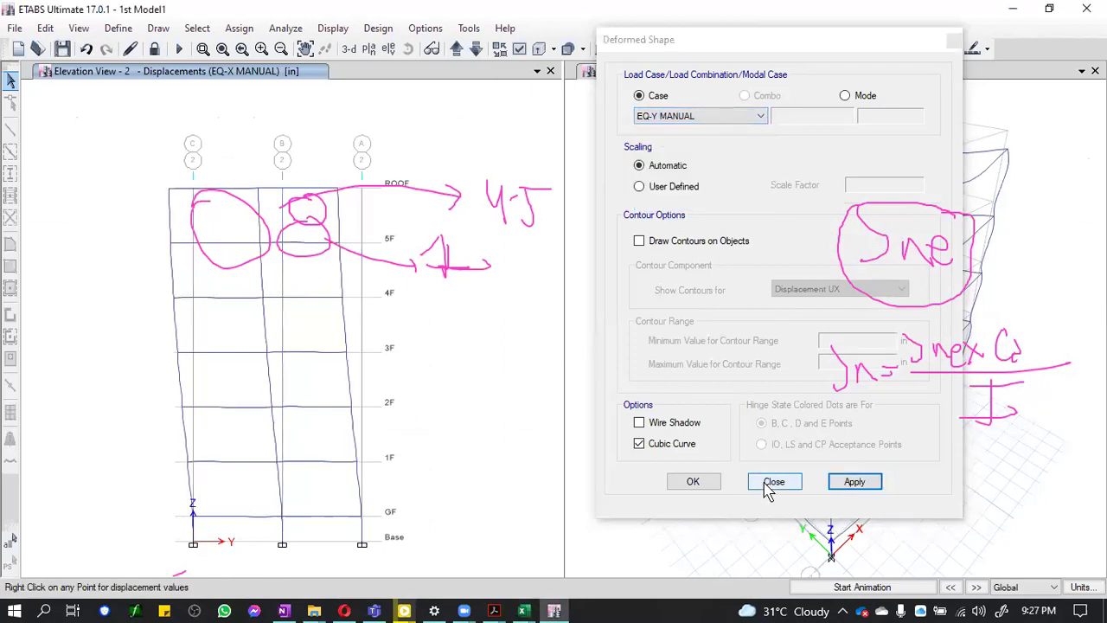
mouse_move(346, 304)
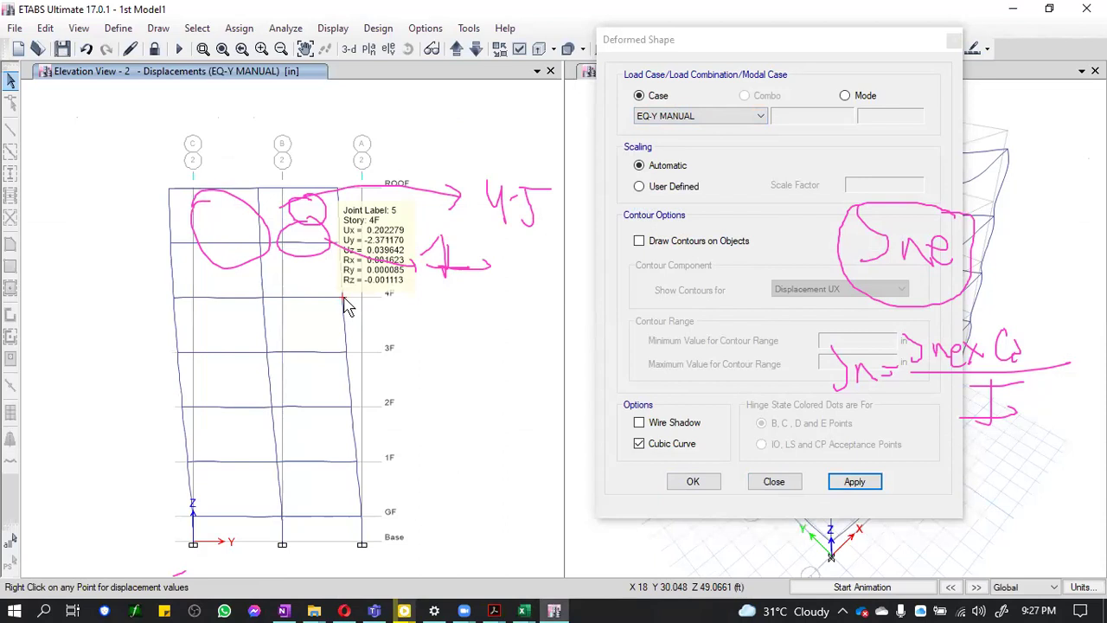
Return to the eq drift sheet of CORRECT.xls in Excel and select the GRID 2 sway values in D8:J15
mouse_move(522, 611)
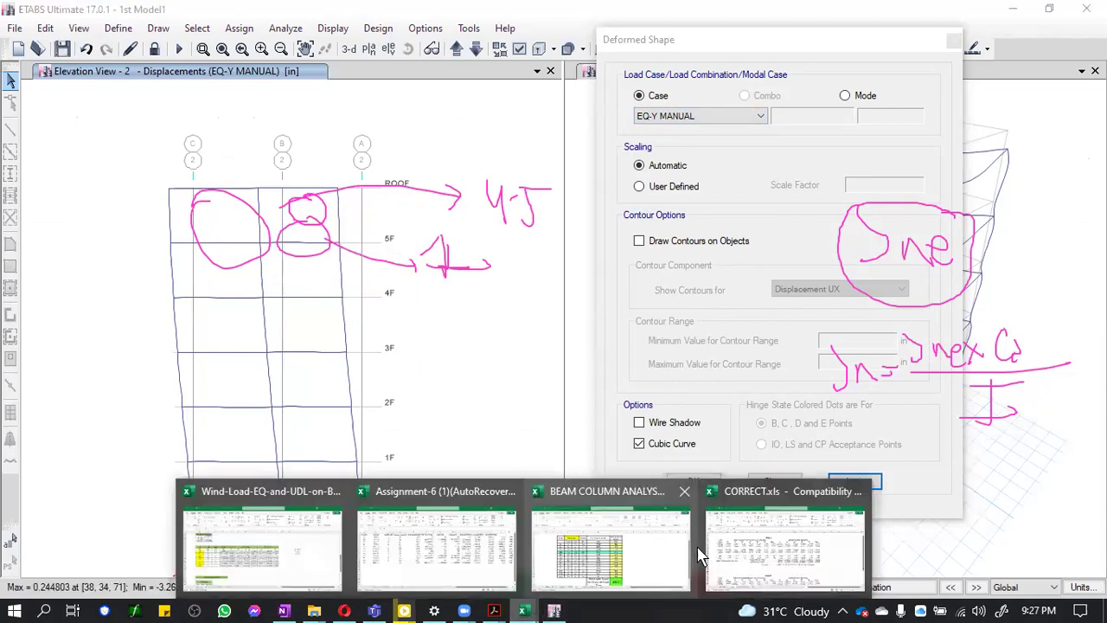
left_click(725, 554)
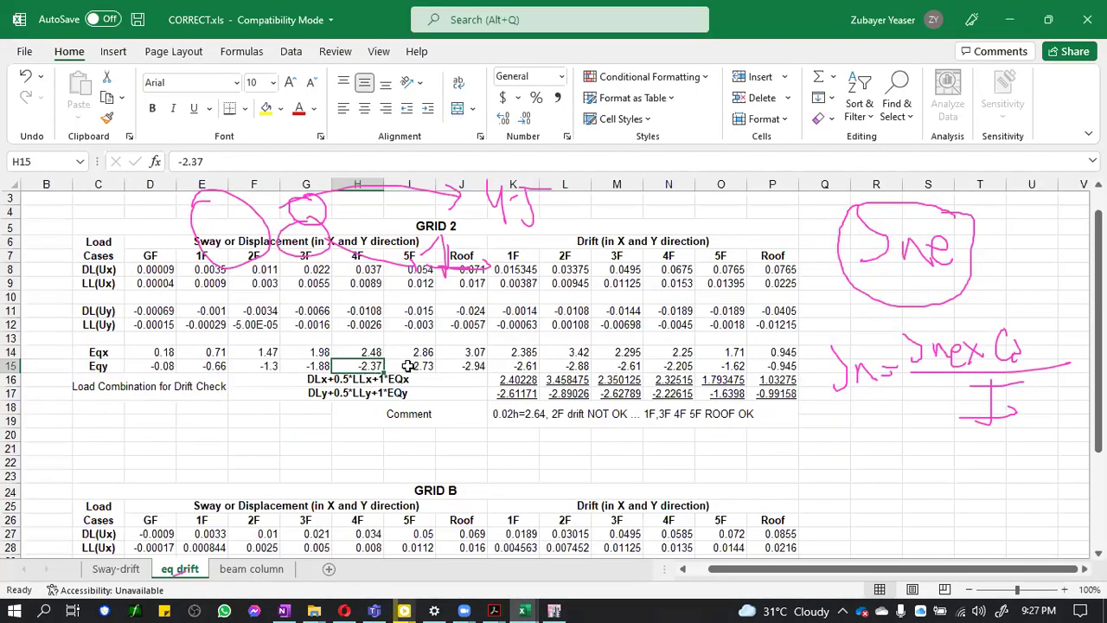
left_click(163, 269)
left_click(459, 362, "shift")
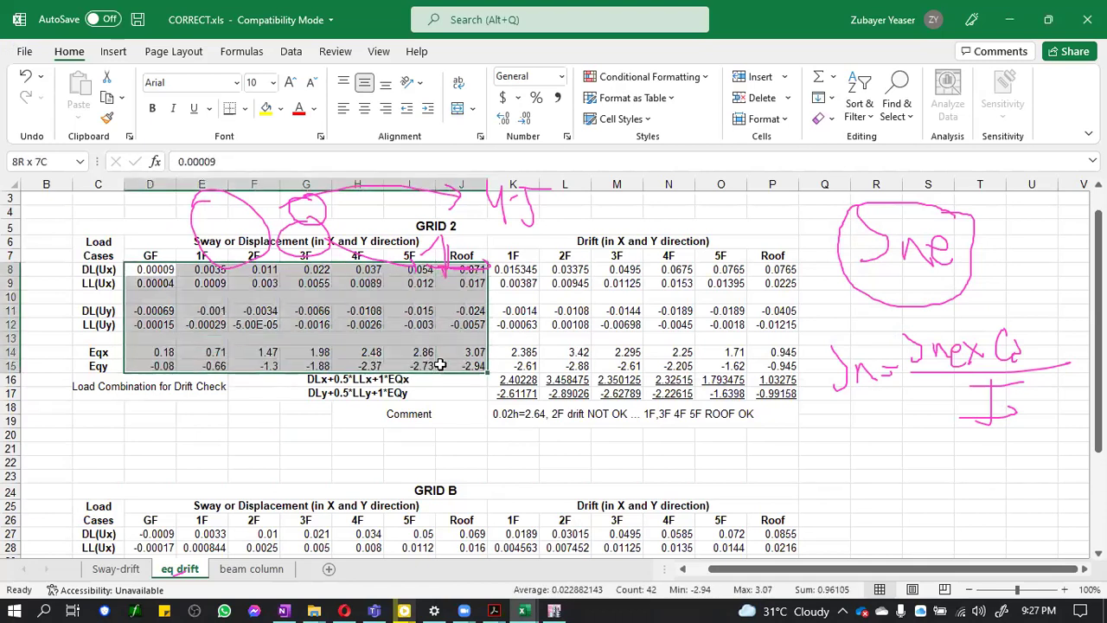
Examine the GRID 2 Eqy drift formulas for 1F, 2F and 4F, focusing on the 4.5 multiplier
left_click(635, 297)
left_click(527, 361)
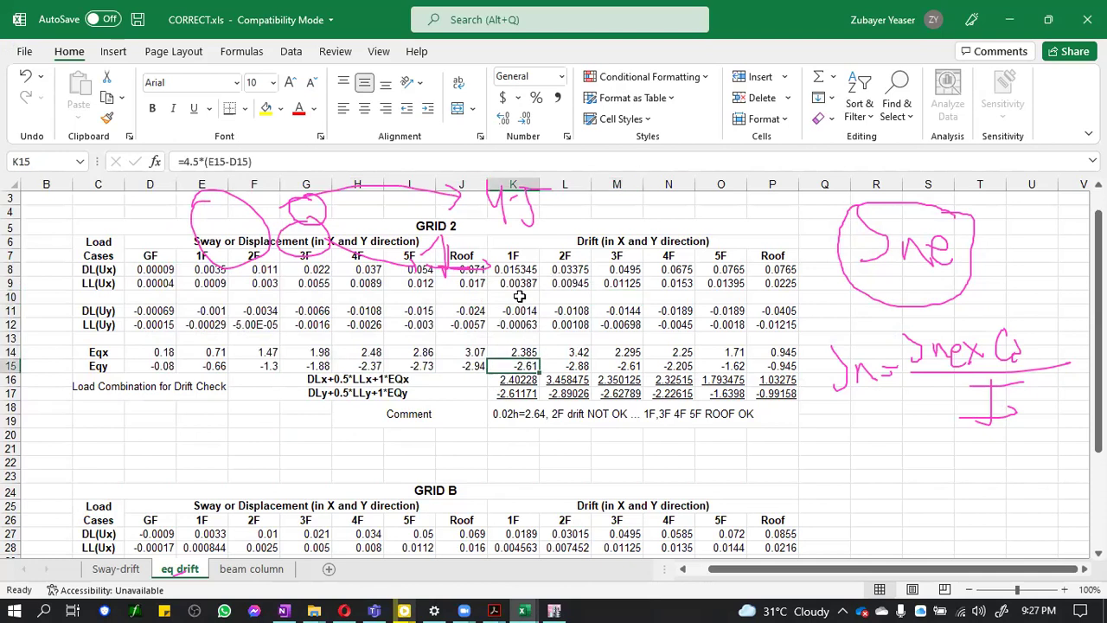
left_click(196, 162)
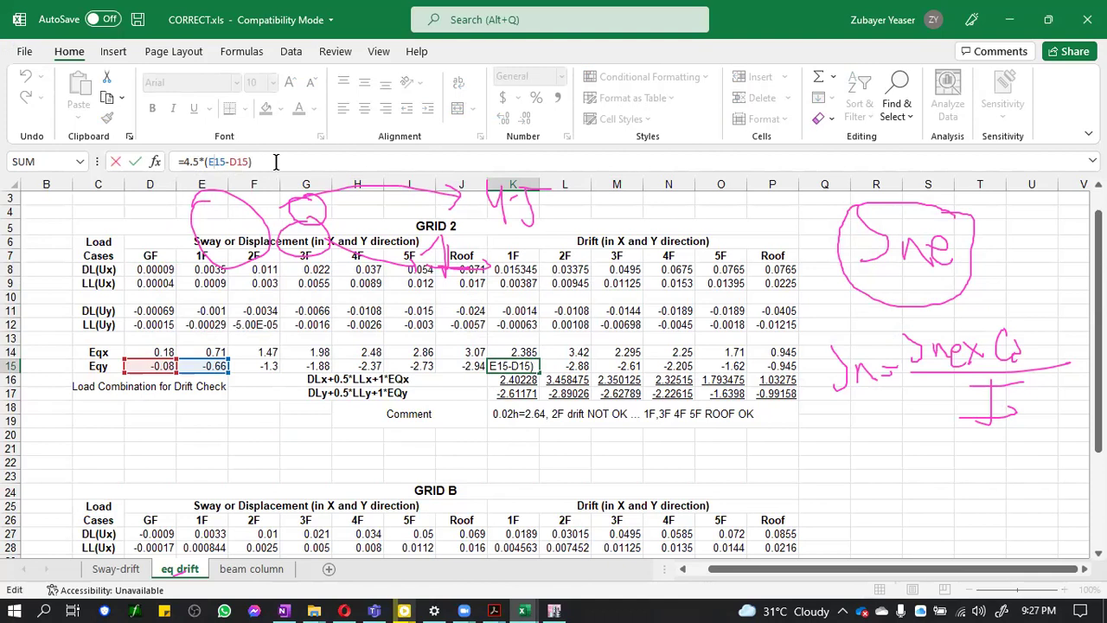
left_click(584, 367)
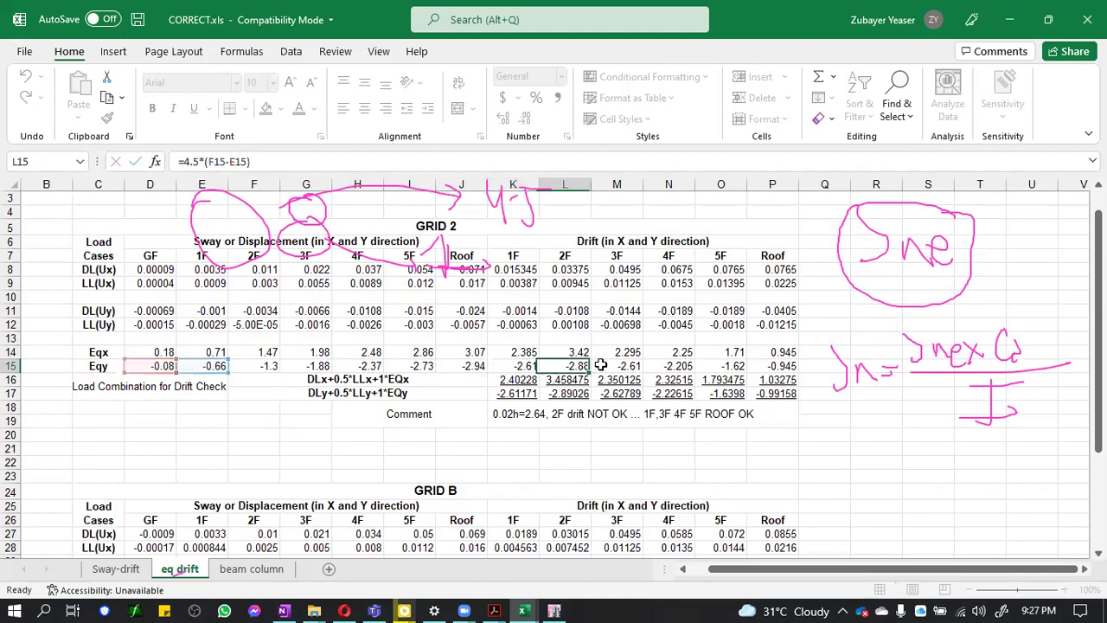
left_click(672, 364)
left_click(195, 162)
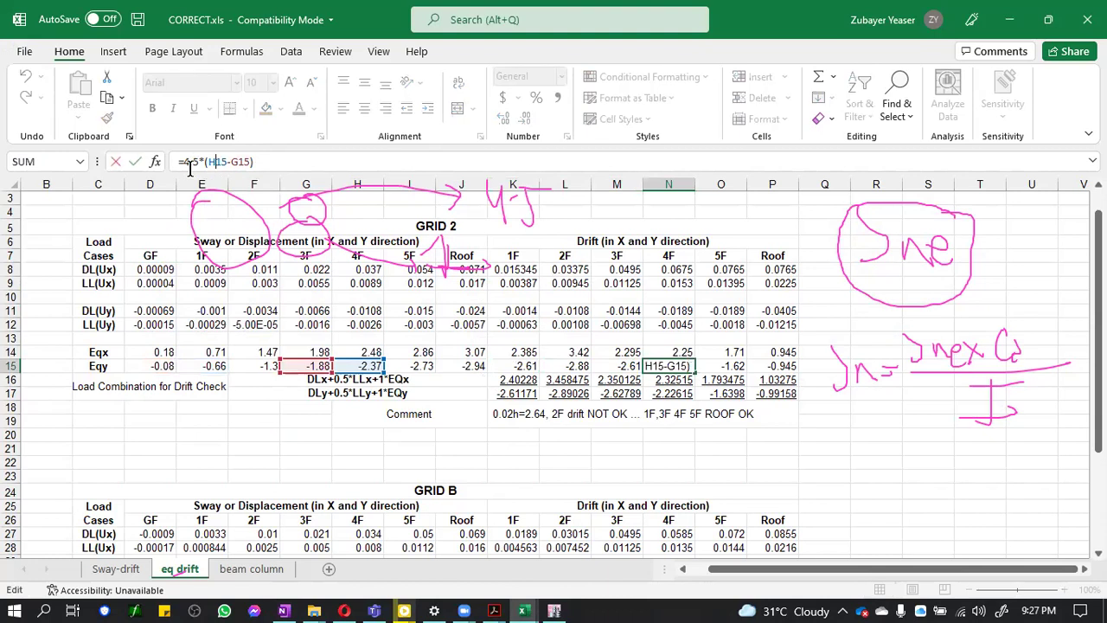
Consult the δx formula in the lecture PDF, then select the GRID 2 Eqx and Eqy drifts from 2F to Roof in Excel
left_click(496, 611)
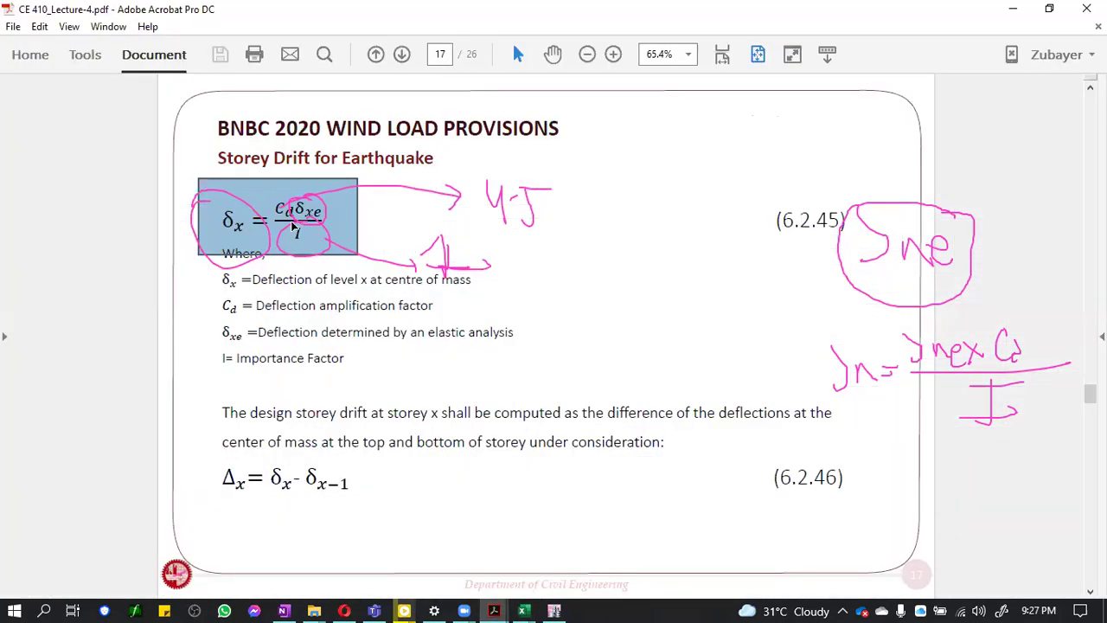
left_click(1013, 8)
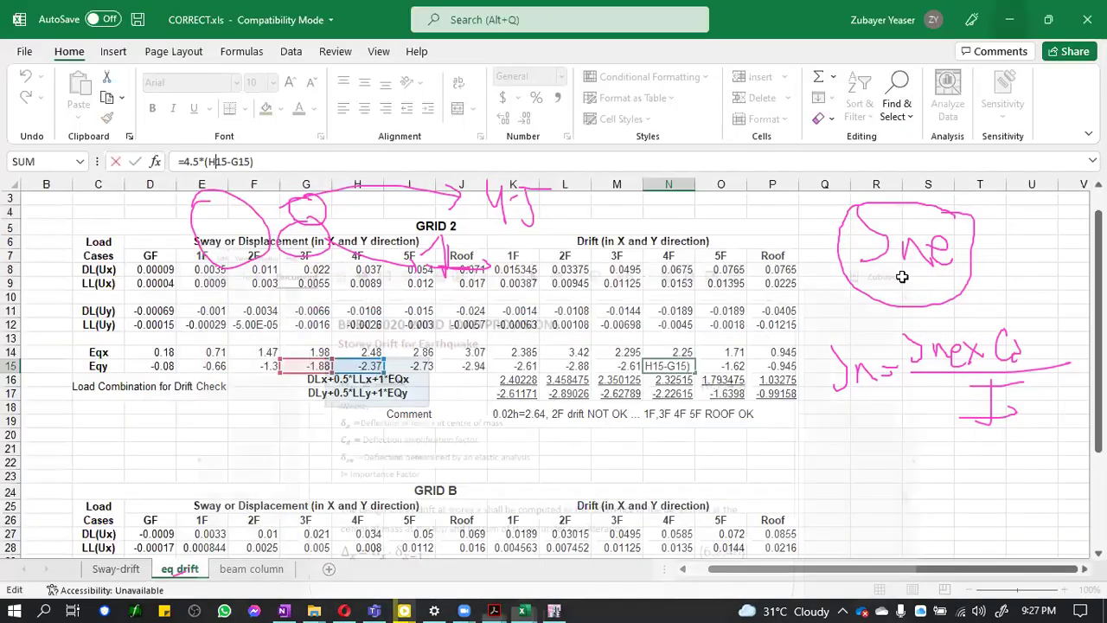
left_click(787, 364)
left_click_drag(564, 346, 782, 365)
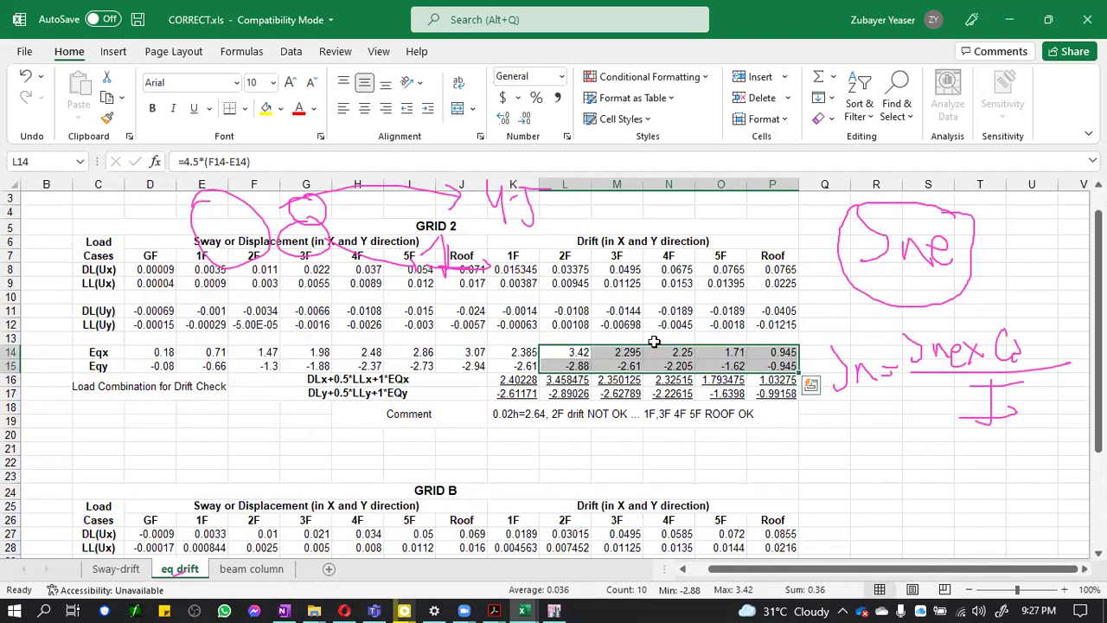
Check the GRID 2 3F drift formulas for Eqx, LL(Uy) and DL(Uy), and outline the drift values by hand
left_click(616, 353)
left_click(632, 326)
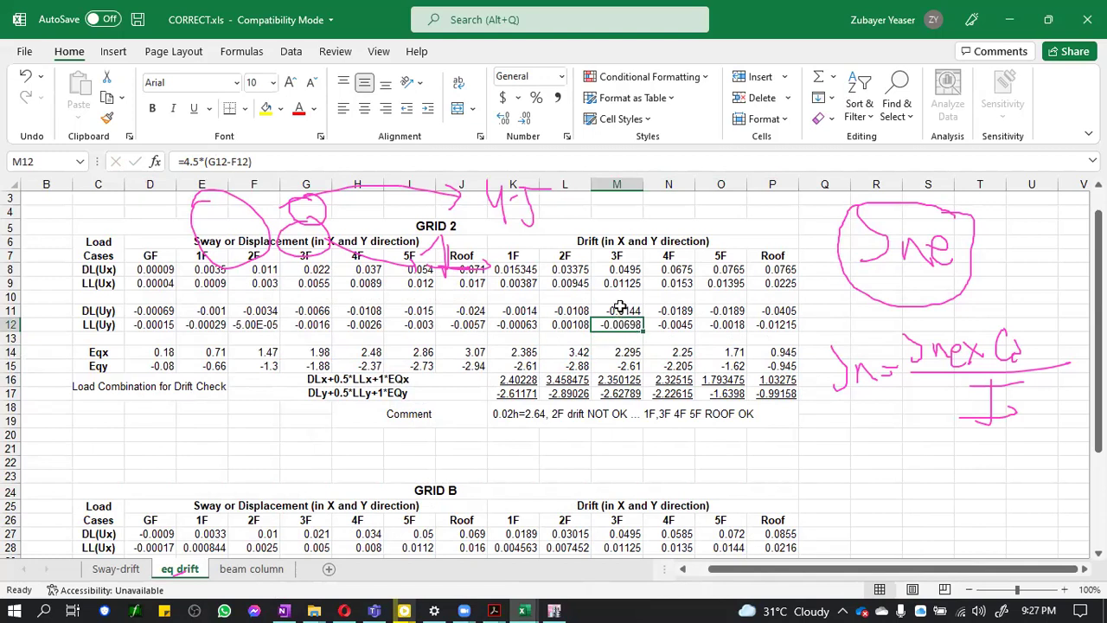
left_click(619, 309)
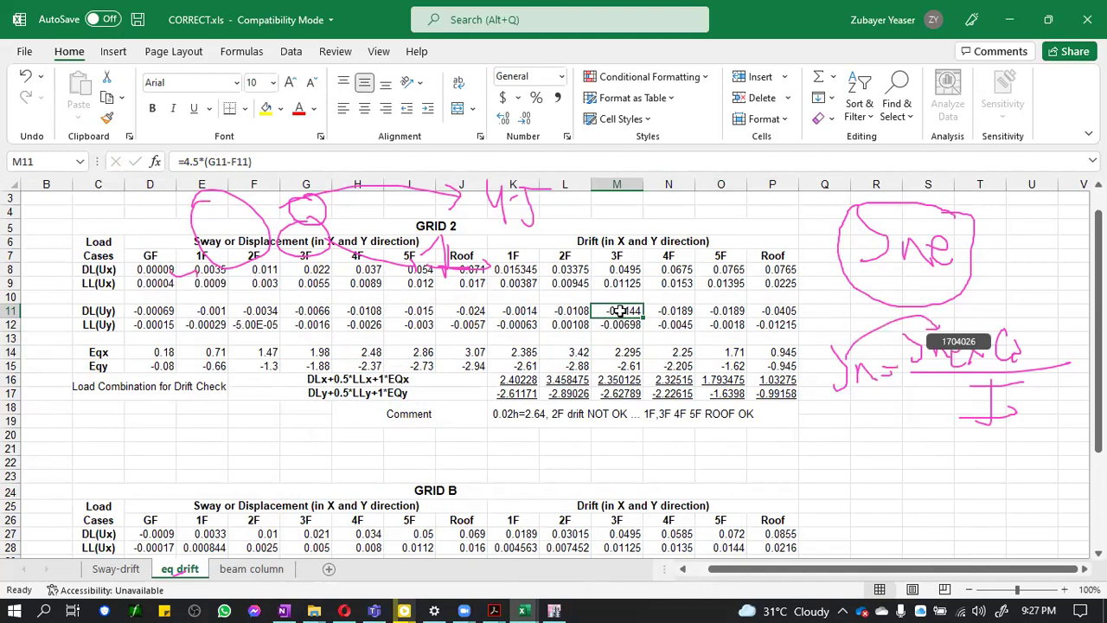
left_click_drag(519, 246, 490, 259)
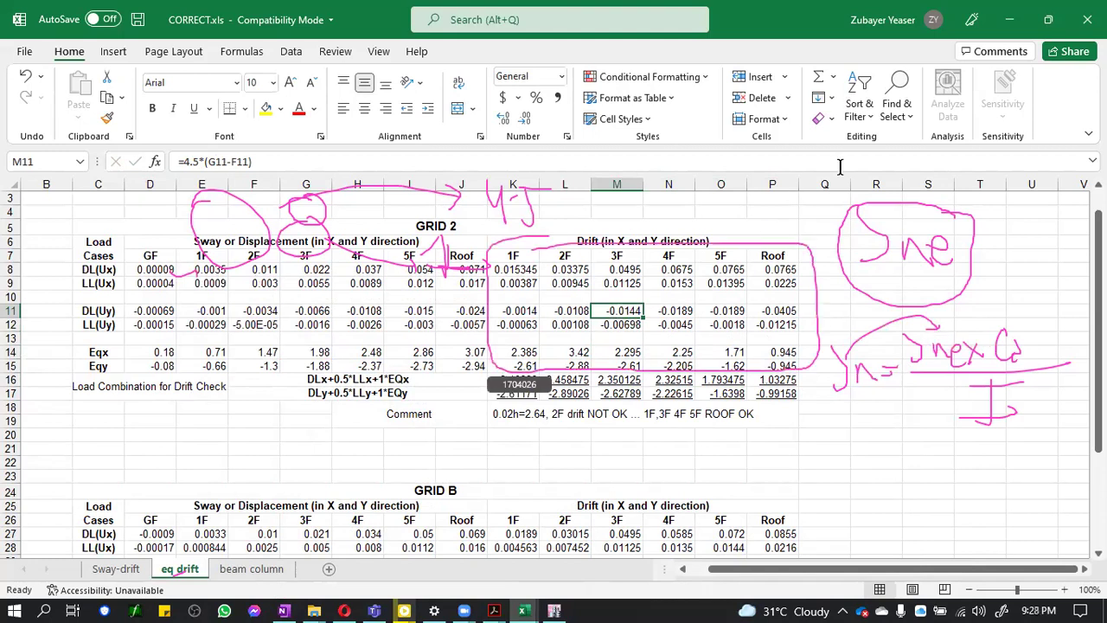
Review the storey drift formulas on page 17 of CE 410_Lecture-4.pdf and return to CORRECT.xls
left_click(1013, 20)
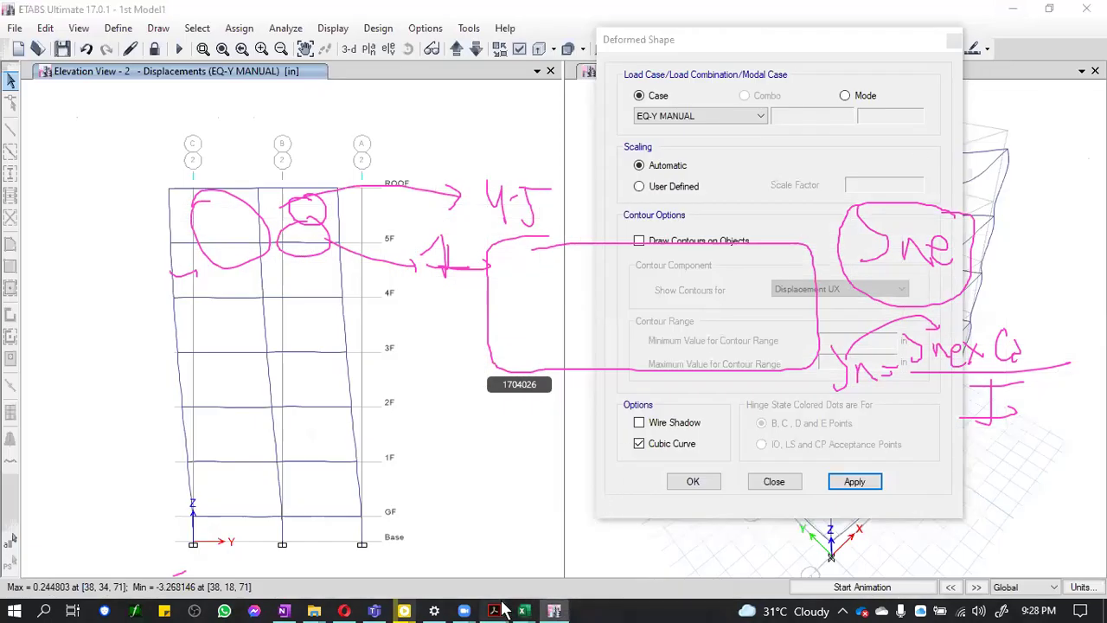
mouse_move(498, 610)
left_click(837, 573)
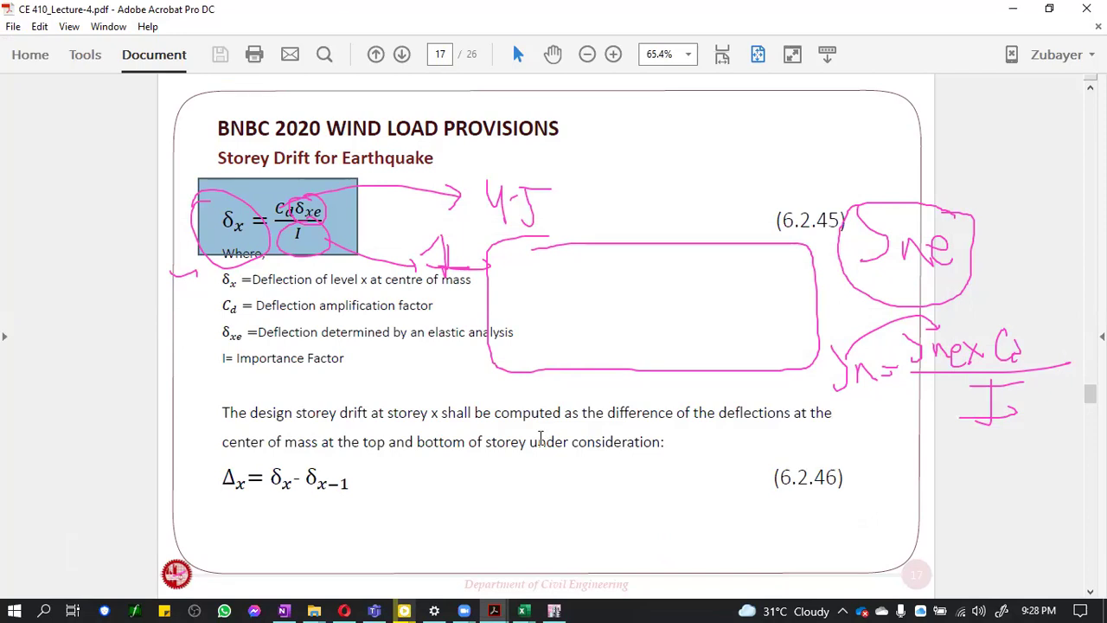
mouse_move(523, 611)
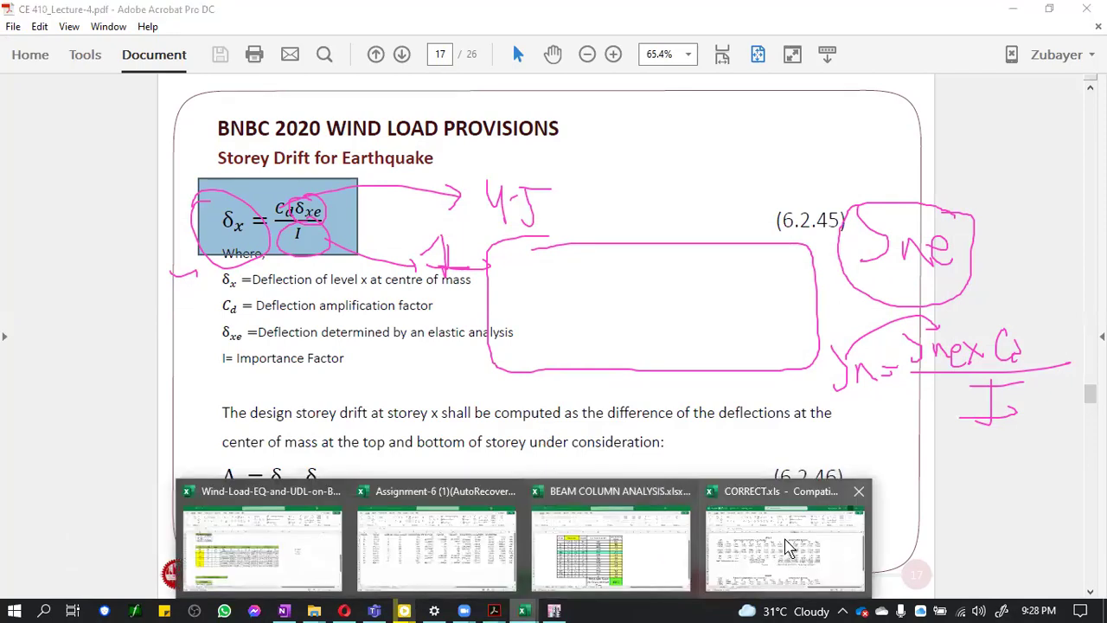
left_click(778, 545)
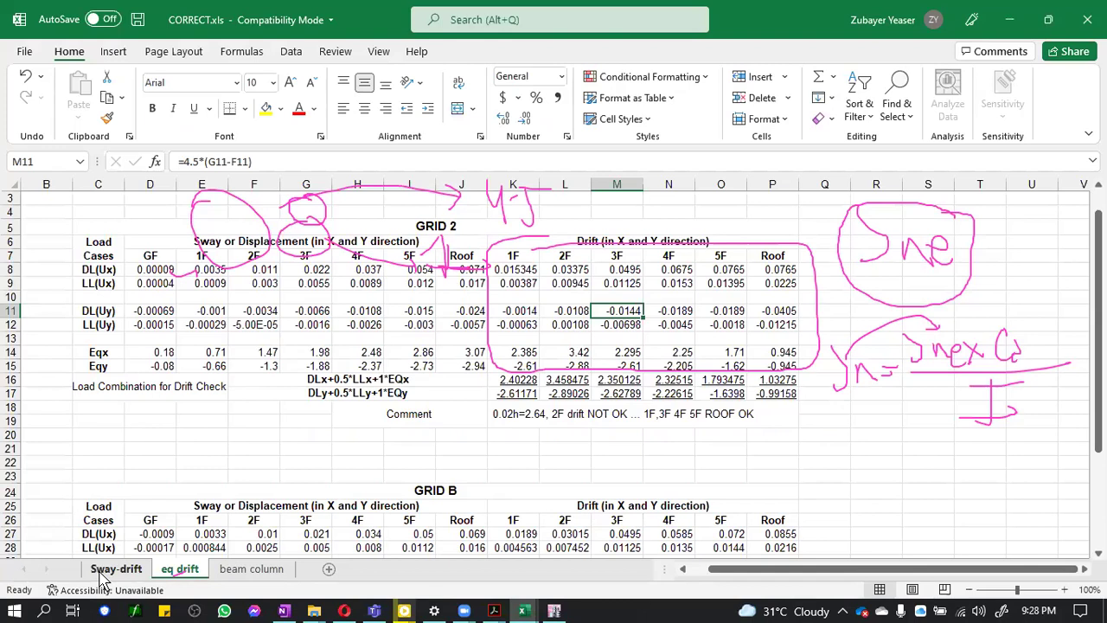
Select the GRID 2 dead and live load rows on the Sway-drift sheet and compare with the LL(Uy) Roof drift formula on eq drift
left_click(116, 568)
left_click_drag(202, 312, 900, 383)
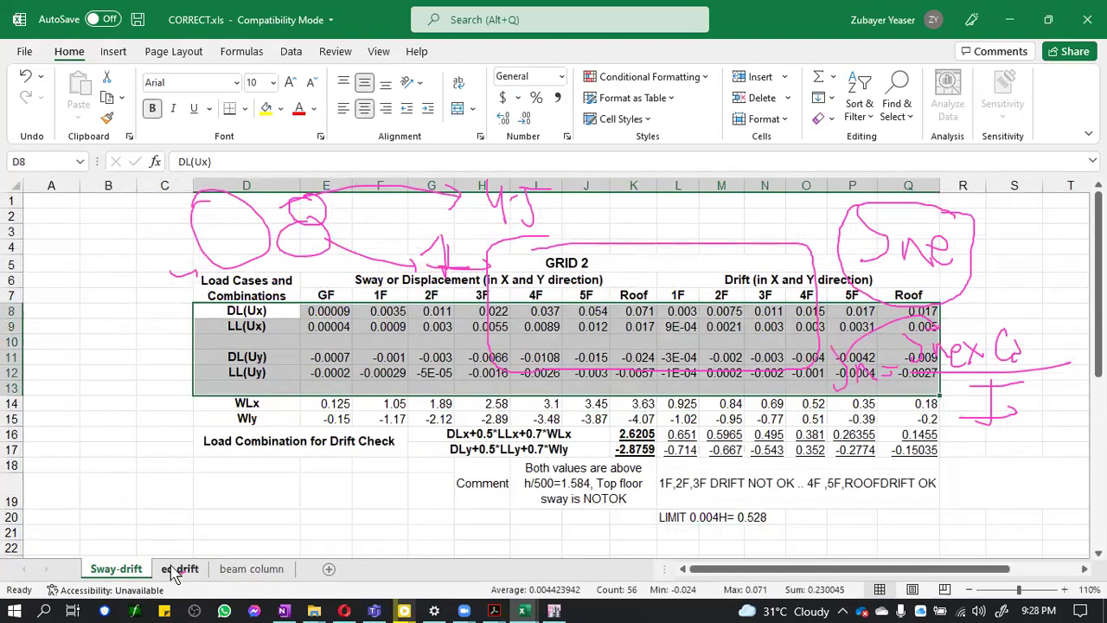
left_click(179, 569)
left_click(769, 325)
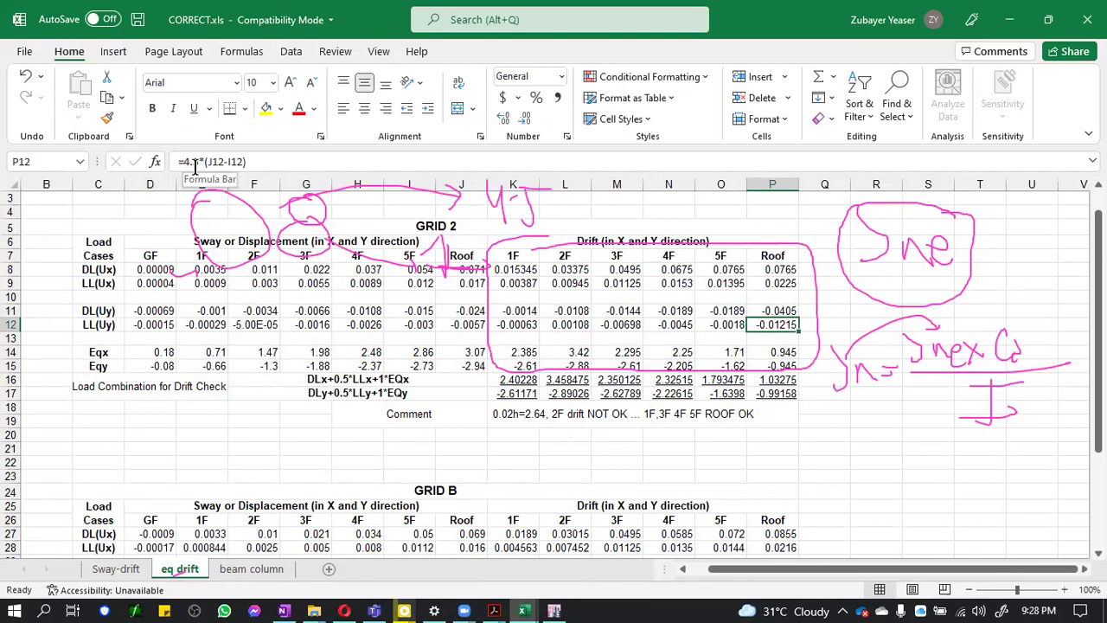
Examine the GRID 2 drift formulas across the DL(Uy) row from 1F to Roof and in the LL(Uy), LL(Ux) and DL(Ux) rows
left_click(526, 311)
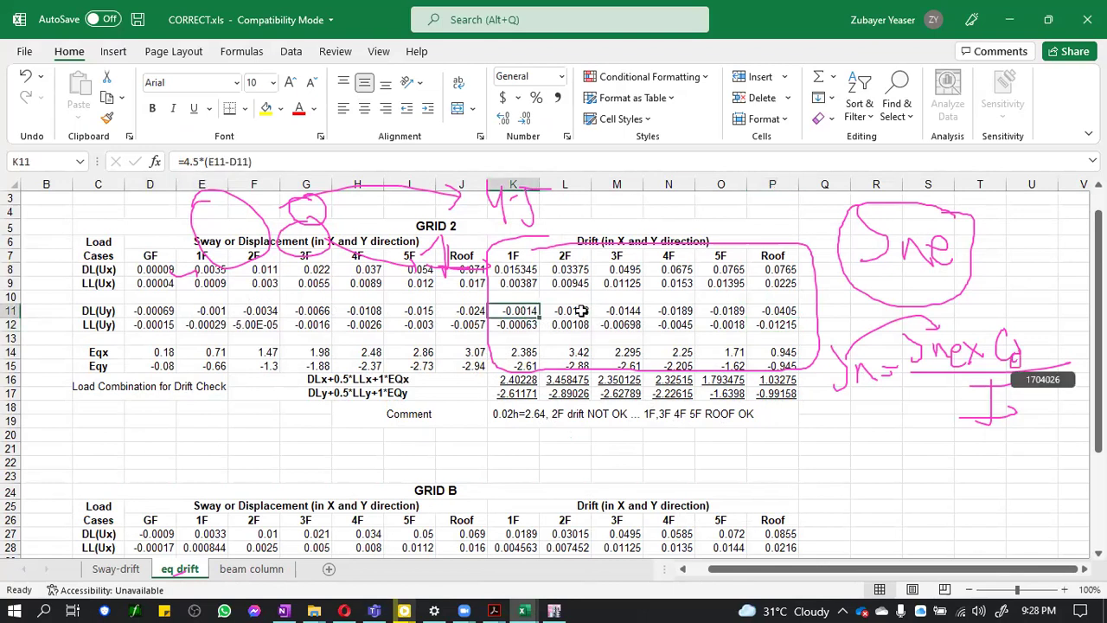
left_click(585, 312)
left_click(619, 313)
left_click(675, 313)
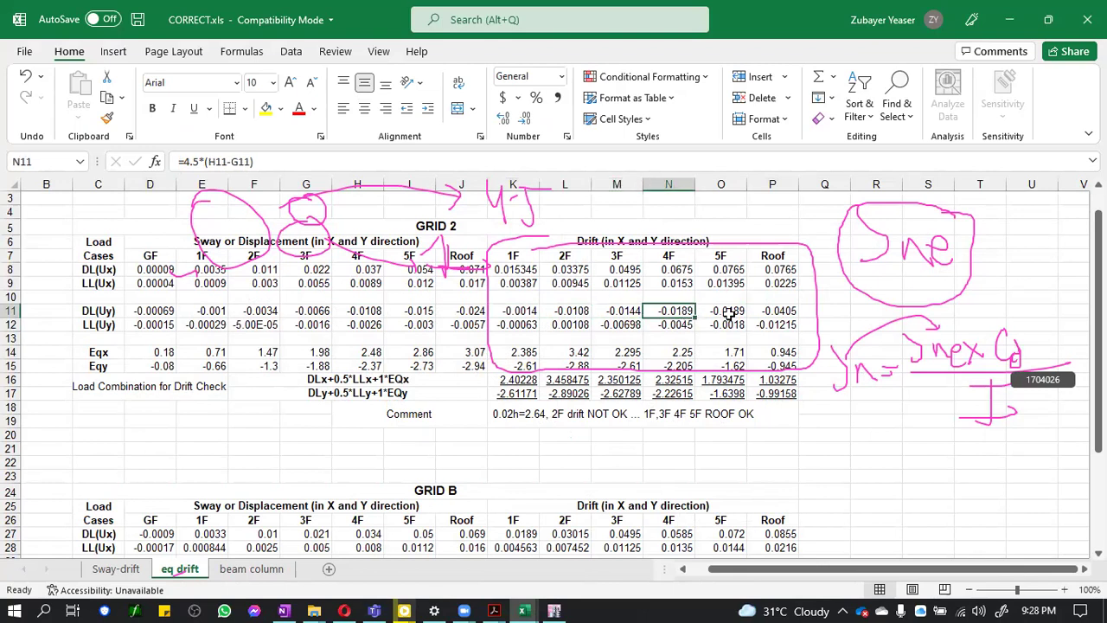
left_click(727, 313)
left_click(770, 313)
left_click(761, 326)
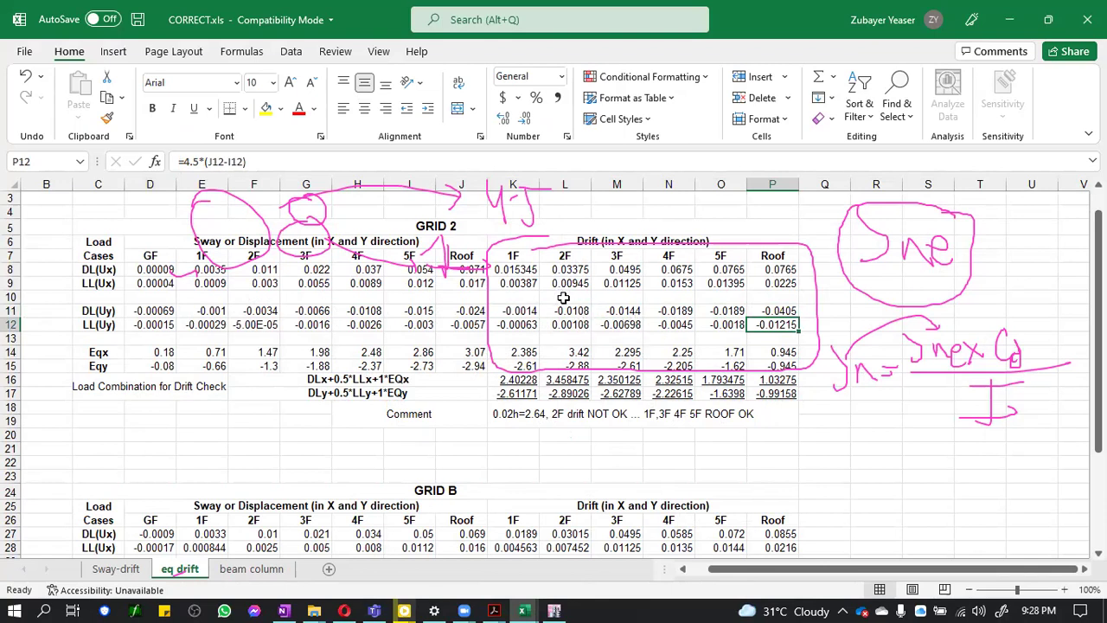
left_click_drag(520, 279, 774, 329)
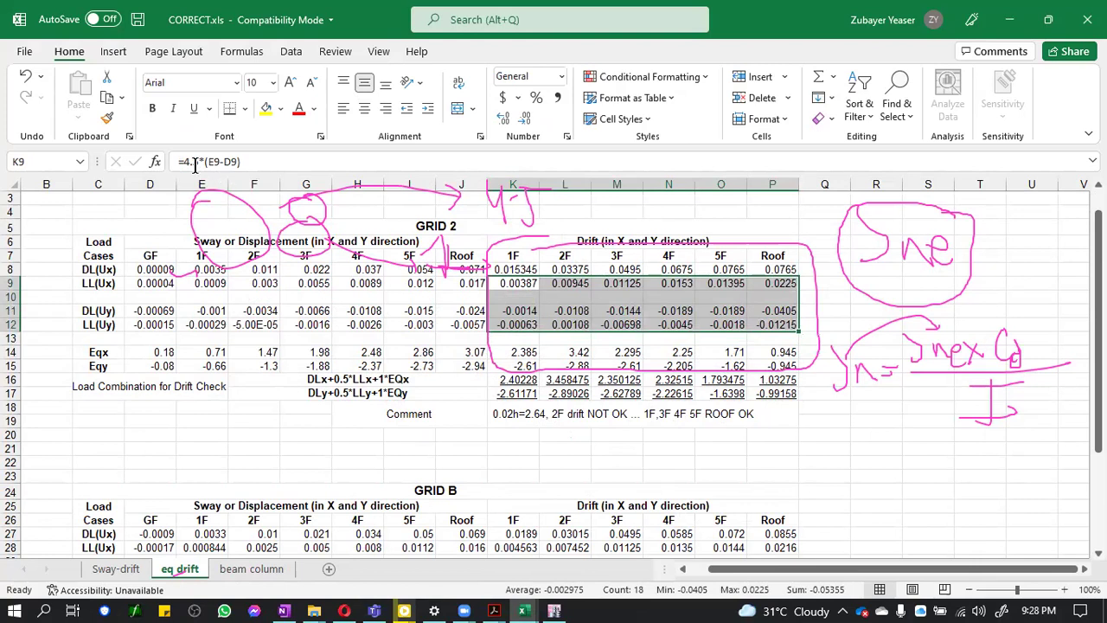
left_click(519, 269)
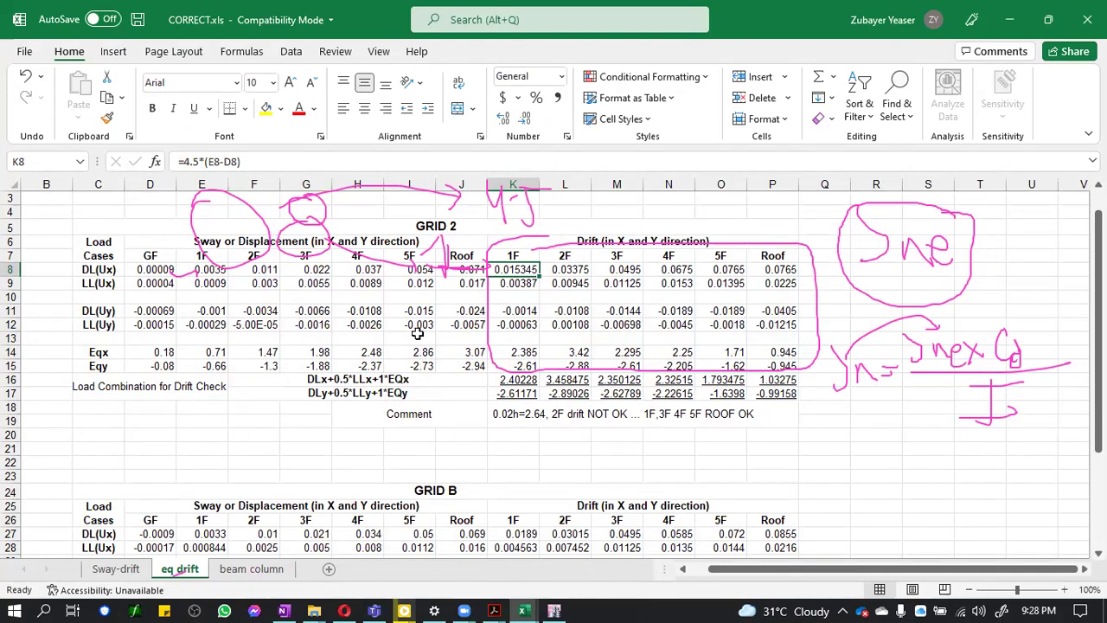
Inspect the GRID 2 DLx+0.5*LLx+1*EQx combination drifts for 1F and 3F and the comment on the 0.02h limit
left_click(523, 383)
left_click(629, 384)
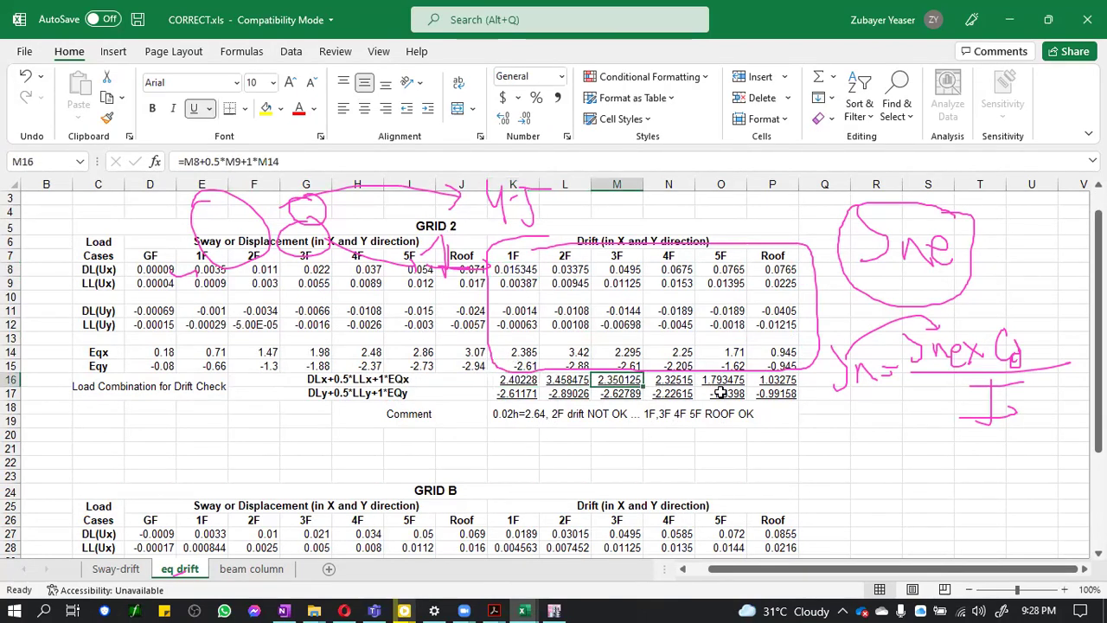
left_click(522, 419)
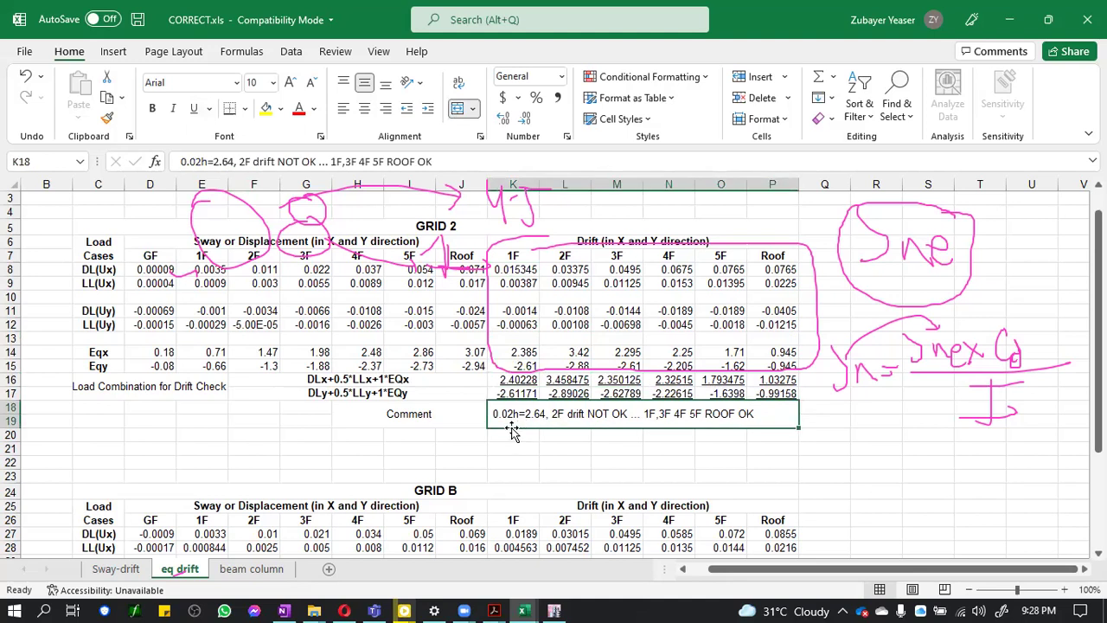
Open page 19 of CE 410_Lecture-4.pdf and mark the 0.020hsx limit and the title of Table 6.2.21, Allowable Storey Drift Limit
left_click(496, 610)
left_click(822, 545)
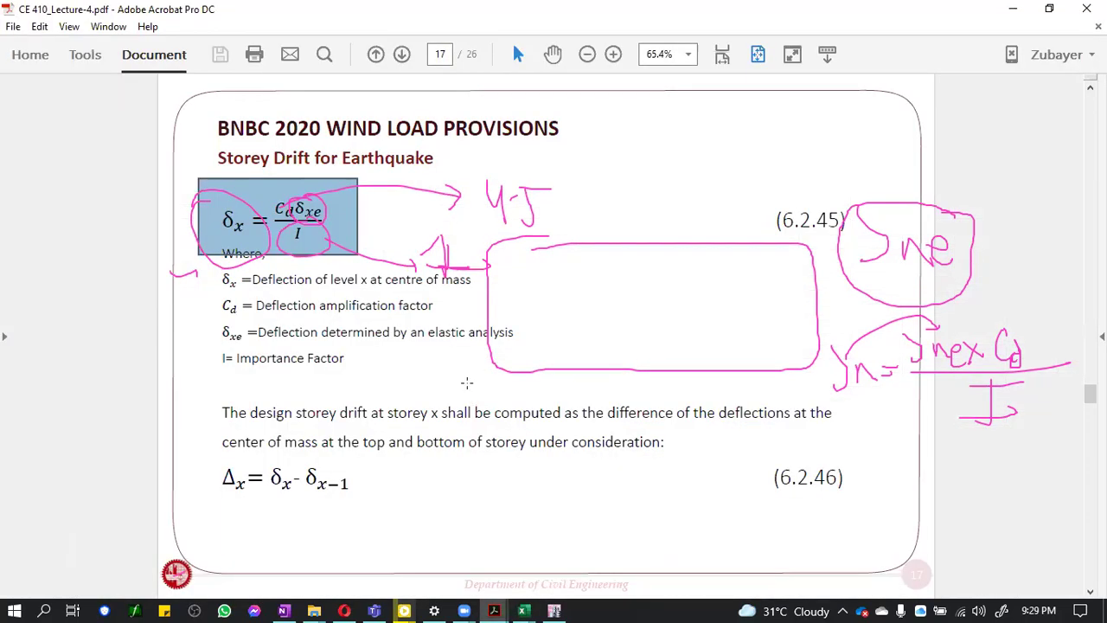
scroll(467, 382, "down", 1)
scroll(502, 402, "down", 2)
scroll(509, 405, "up", 1)
left_click_drag(523, 324, 667, 376)
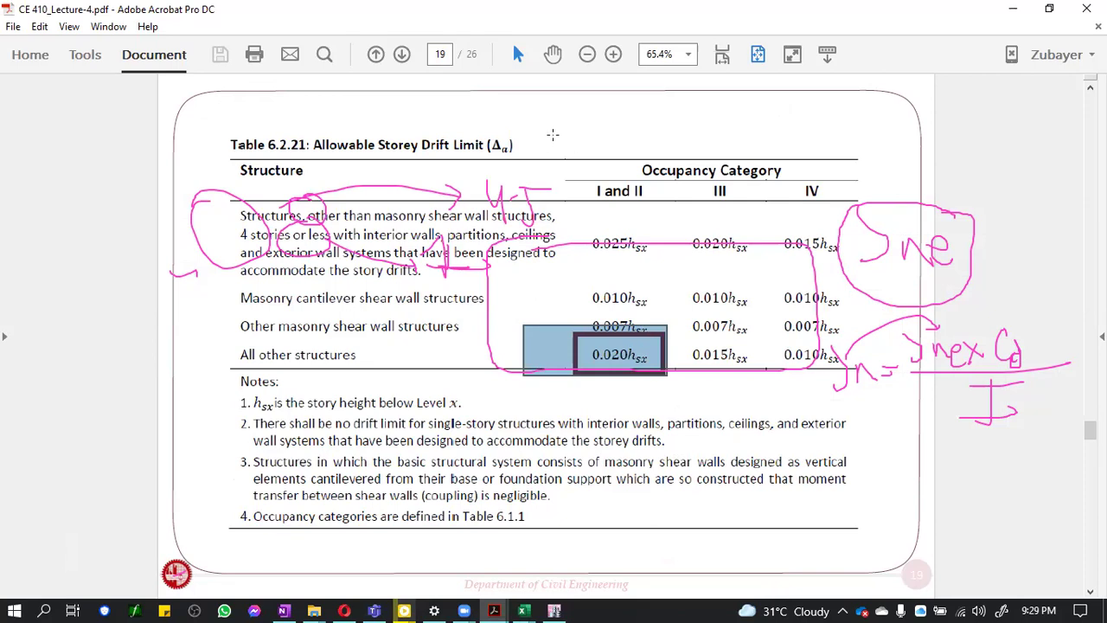
left_click_drag(433, 109, 573, 173)
Return to the eq drift sheet, review the GRID B drift check, and open the beam column sheet
left_click(1008, 11)
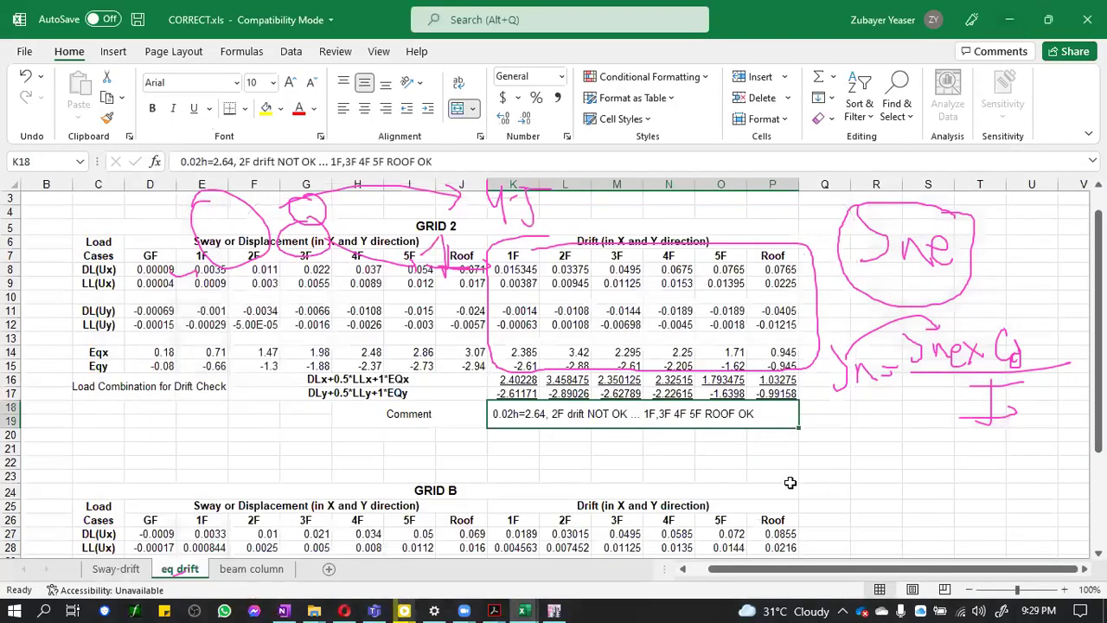
scroll(582, 449, "down", 4)
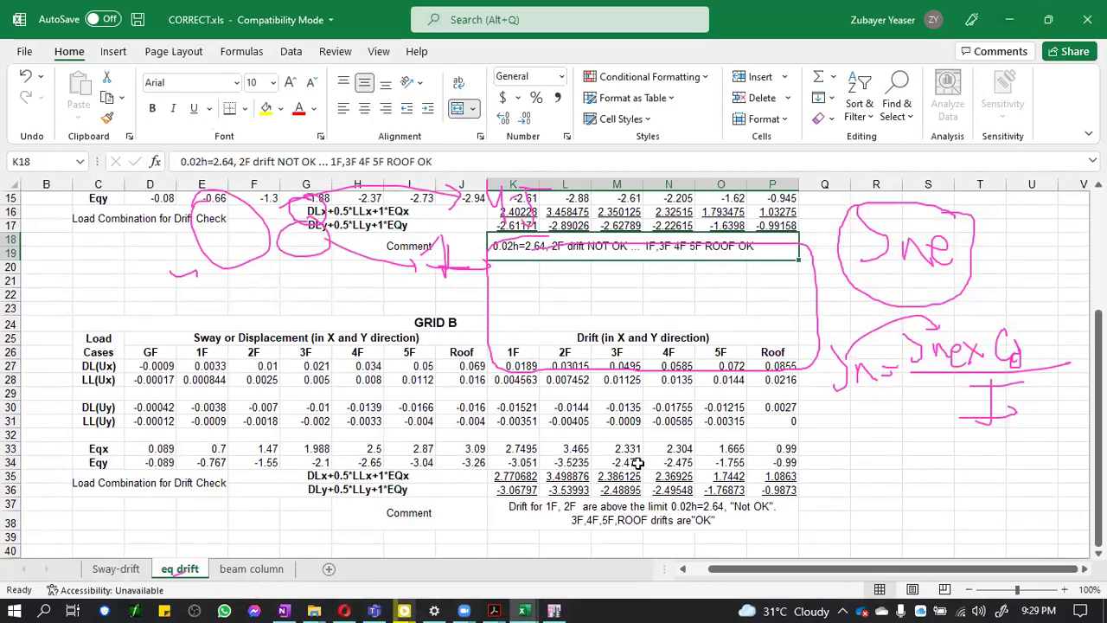
left_click(251, 568)
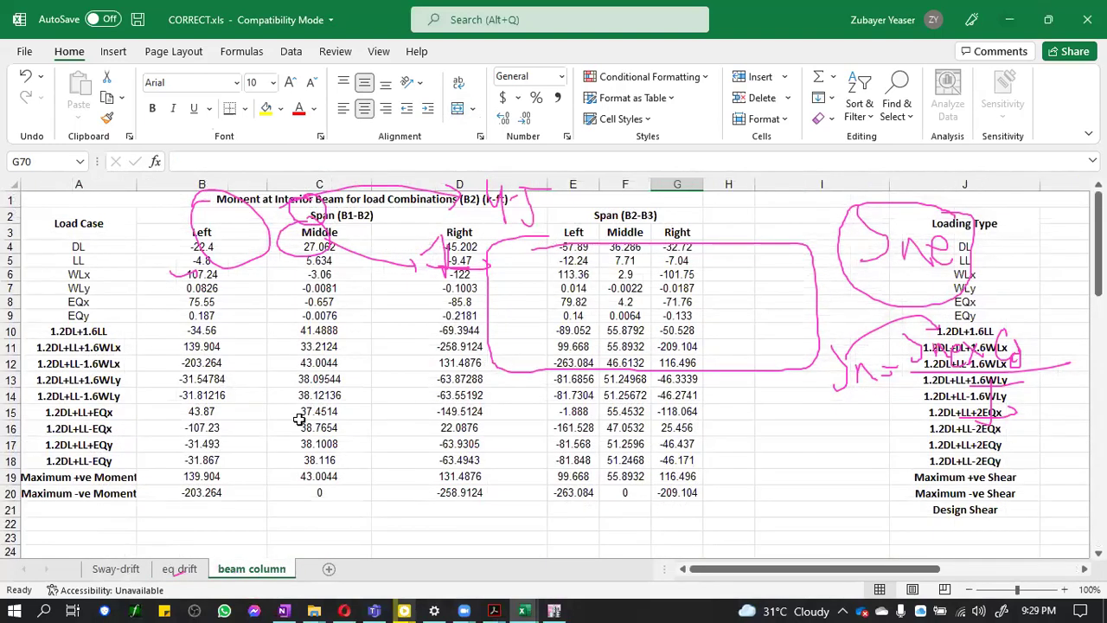
Look over the interior beam moment table and the column C1 axial force and bi-axial moment table on the beam column sheet
scroll(298, 419, "down", 4)
scroll(294, 419, "up", 4)
scroll(282, 417, "down", 7)
scroll(281, 417, "down", 8)
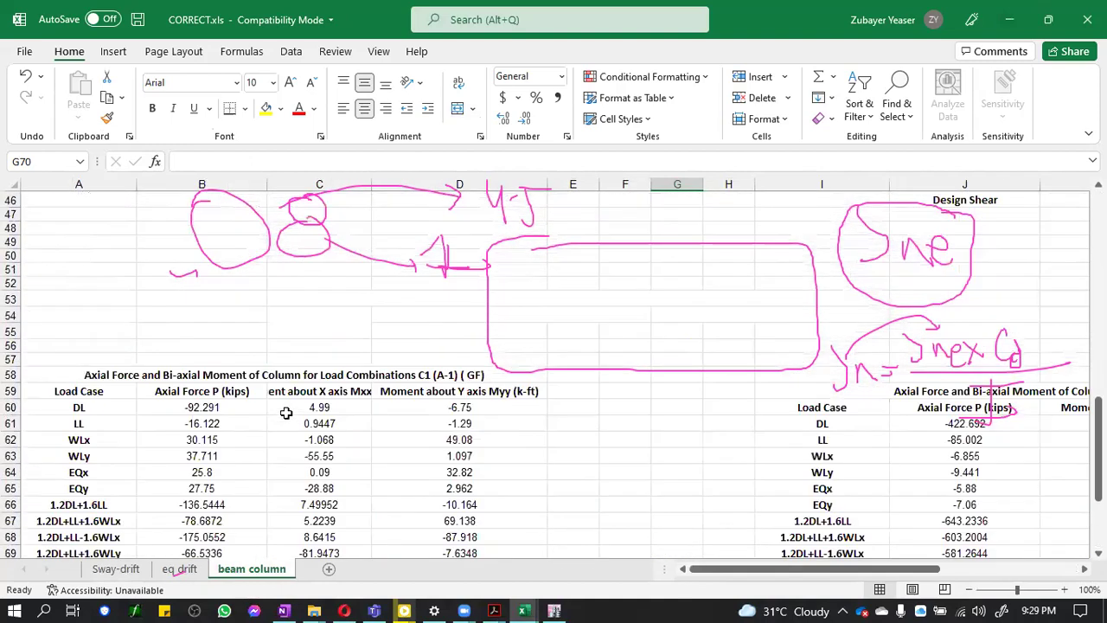
scroll(286, 413, "down", 5)
scroll(290, 423, "up", 20)
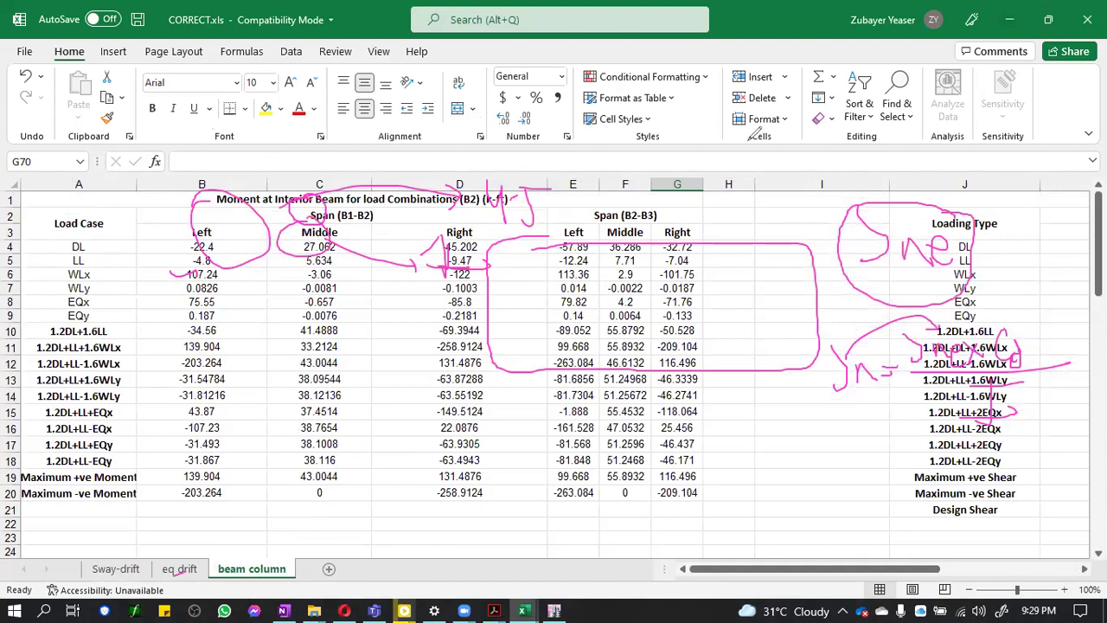
key("e")
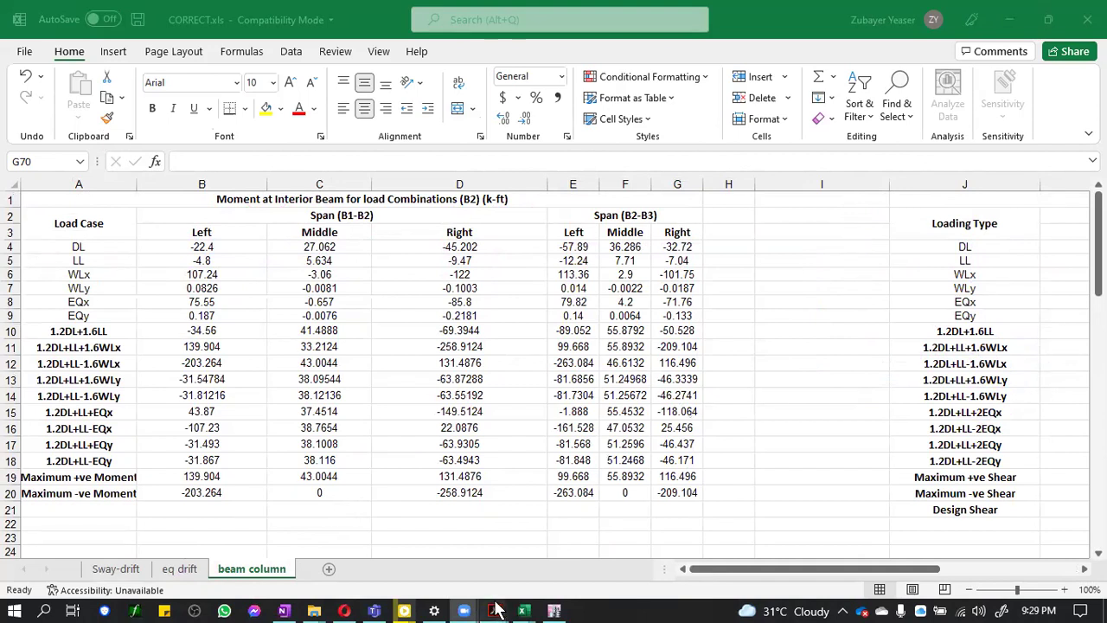
Switch to CE 410_Lecture-4.pdf in Acrobat and look through the drift check slides, going back to the title page
mouse_move(498, 610)
left_click(843, 541)
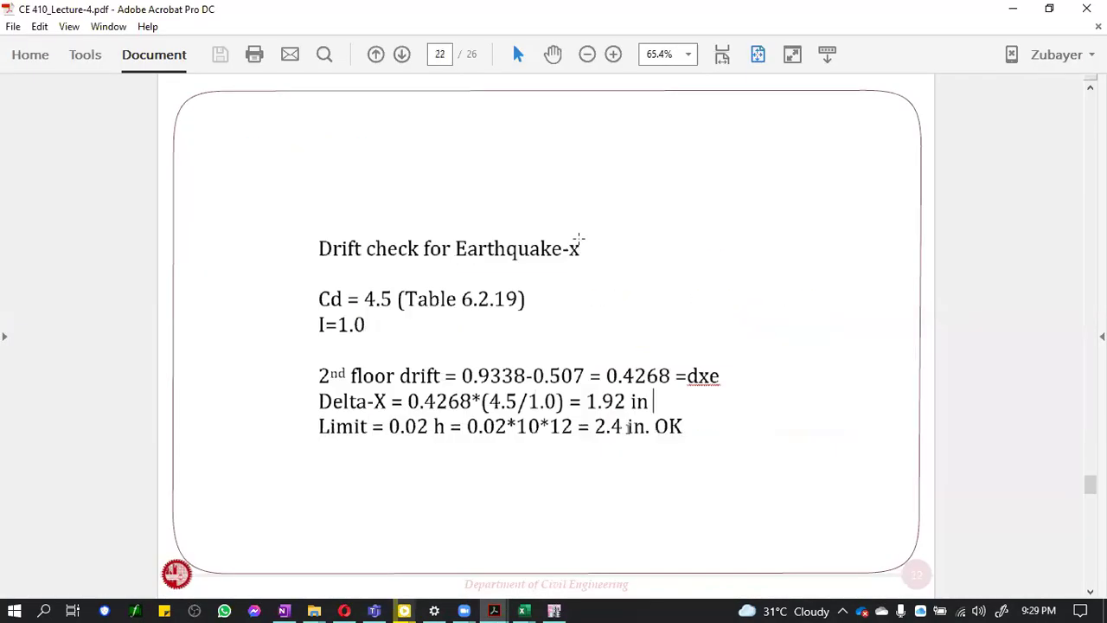
scroll(588, 253, "down", 3)
scroll(610, 277, "up", 2)
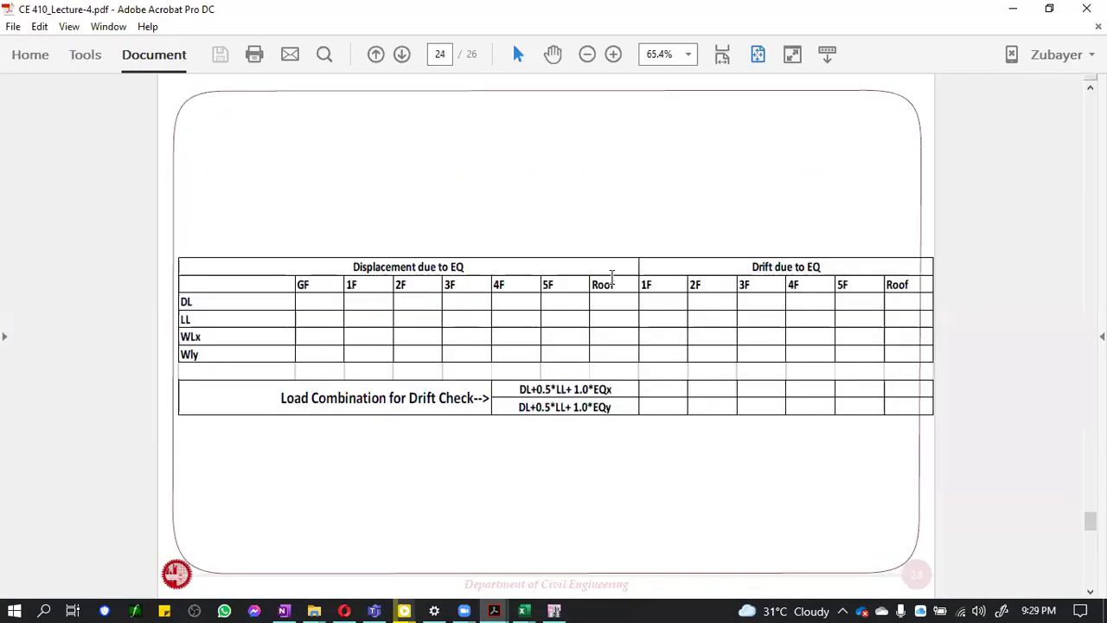
scroll(612, 281, "up", 2)
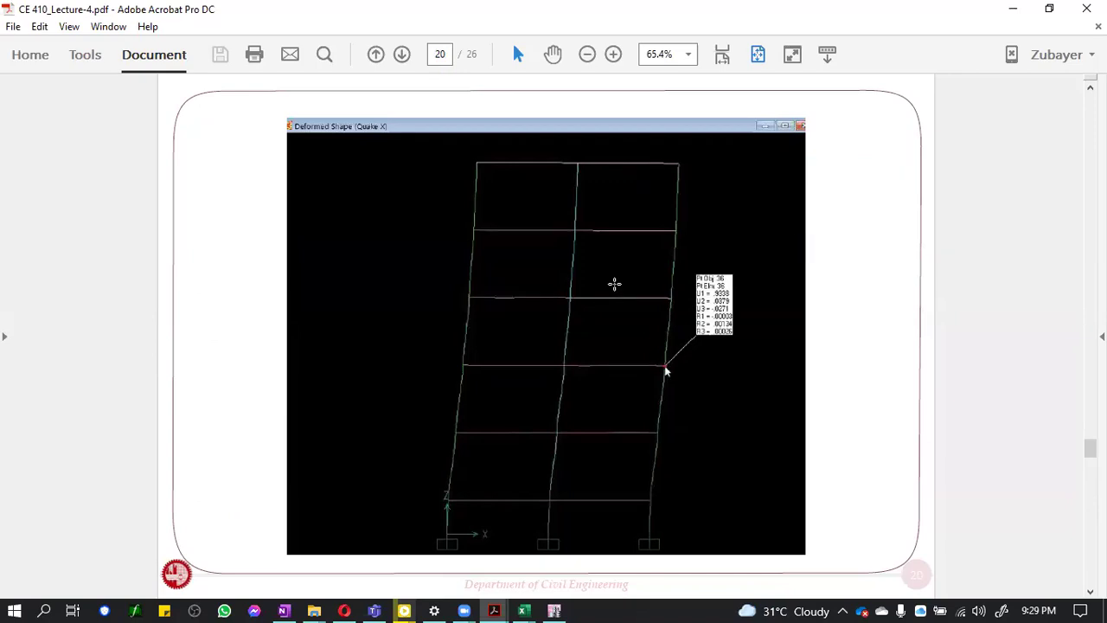
scroll(614, 284, "down", 10)
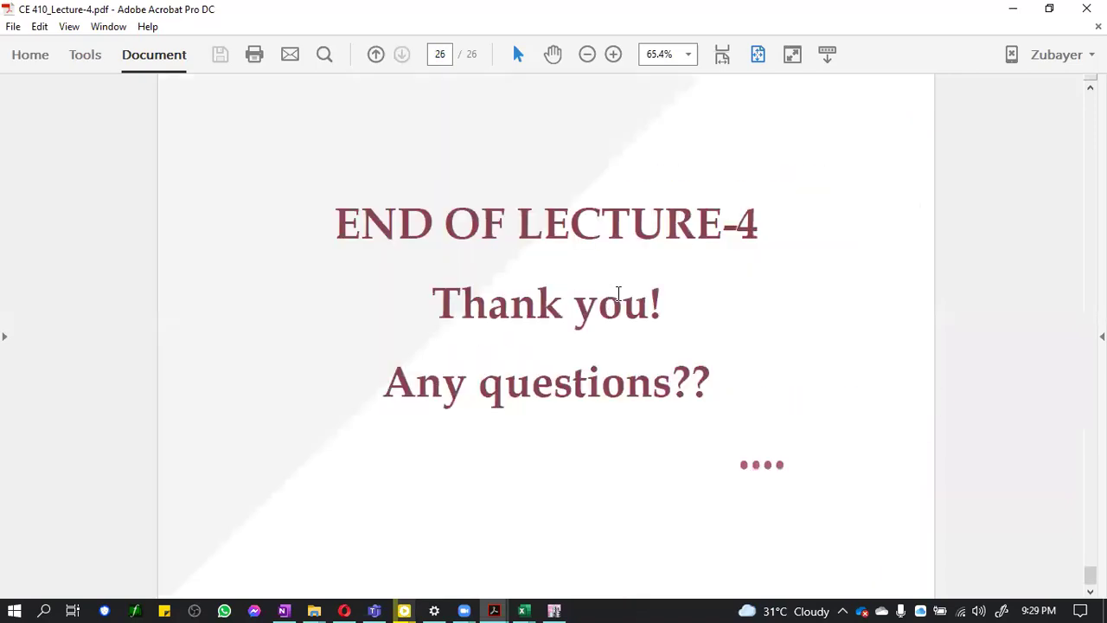
scroll(619, 299, "up", 12)
scroll(618, 303, "up", 12)
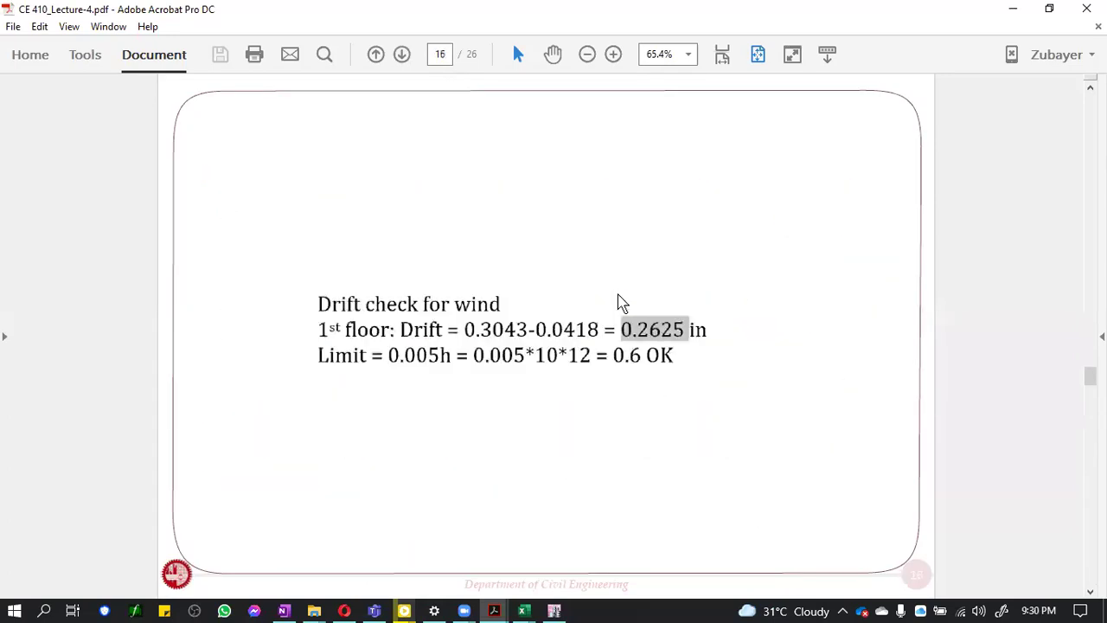
scroll(618, 303, "up", 10)
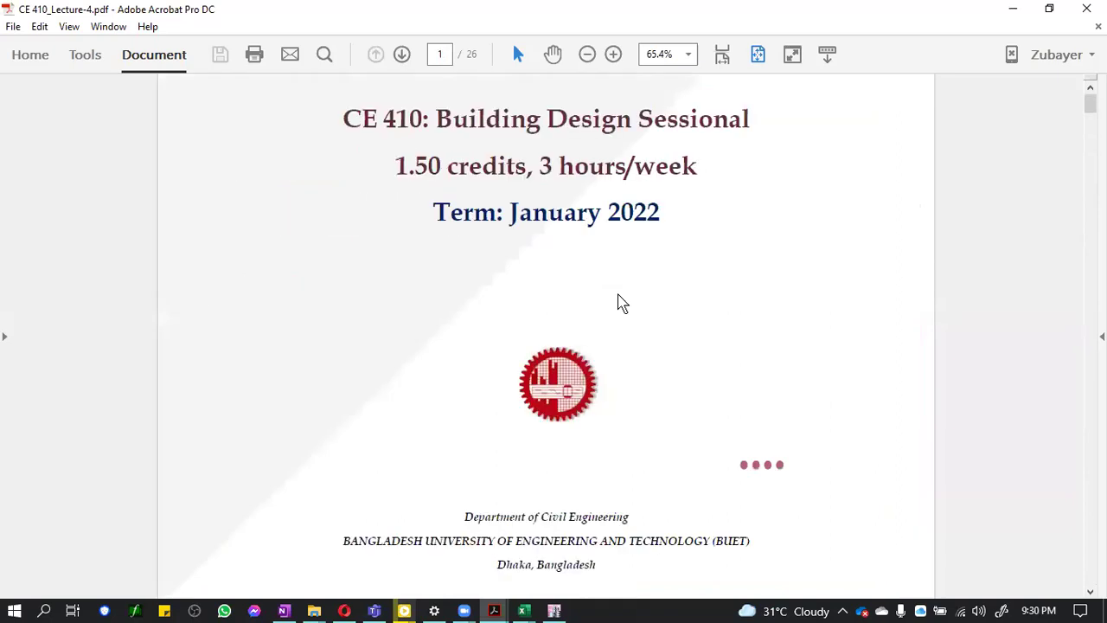
Review the BNBC 2020 load combinations, the design load combinations on page 7, and the Grid-2 beam moment table on page 9
scroll(621, 303, "down", 5)
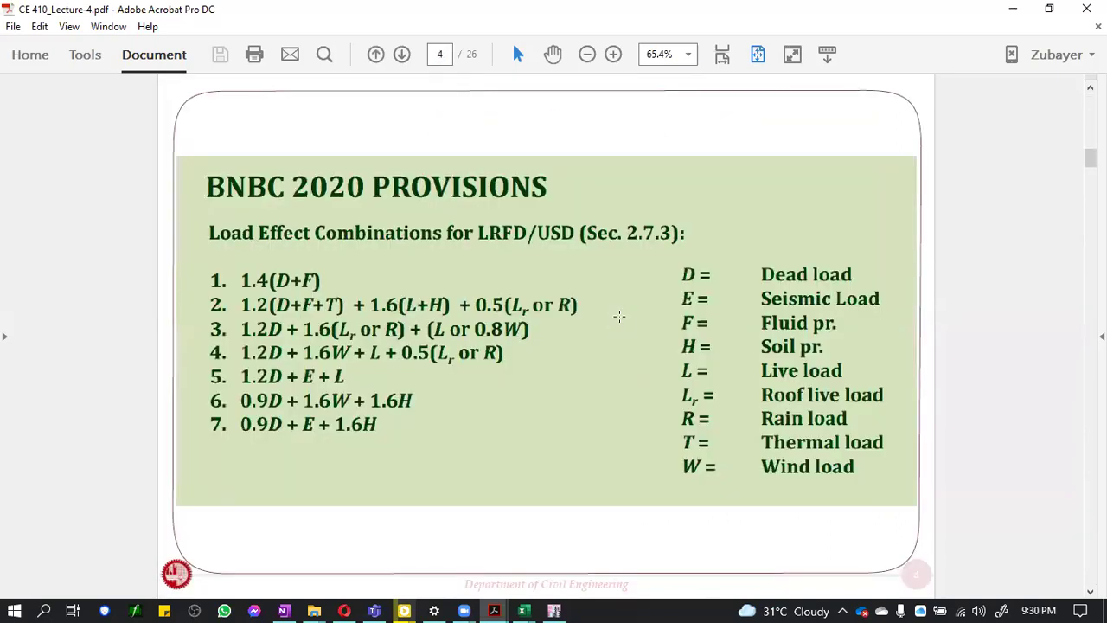
scroll(620, 317, "down", 2)
scroll(619, 319, "down", 1)
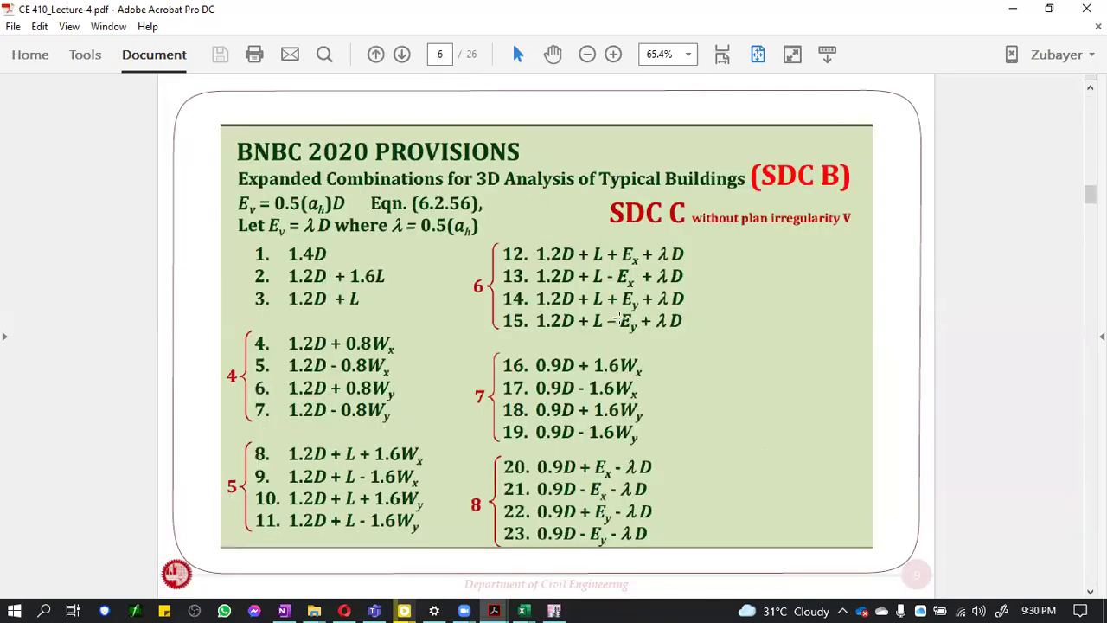
scroll(619, 318, "down", 1)
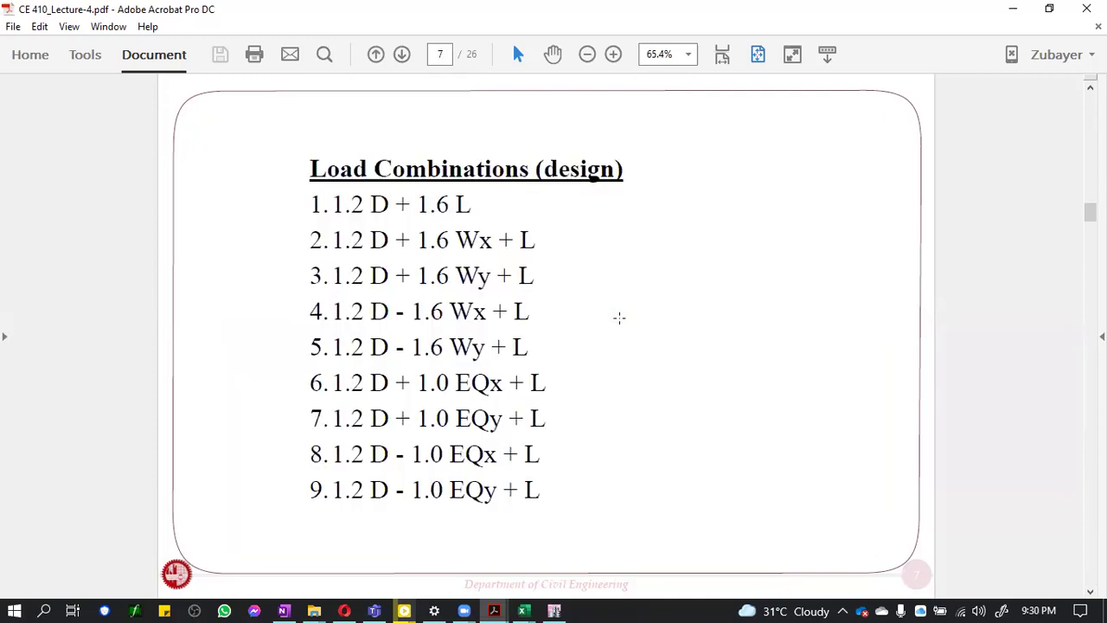
scroll(619, 318, "down", 1)
scroll(620, 318, "down", 1)
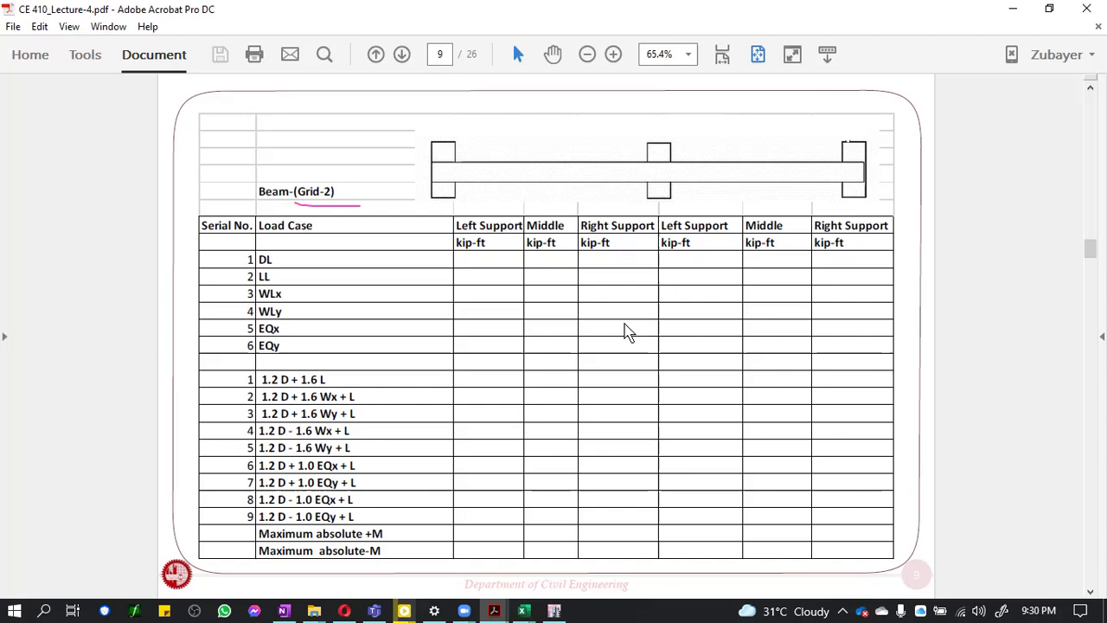
Switch to ETABS, close the Deformed Shape dialog and display the undeformed frame in elevation 2
left_click(553, 610)
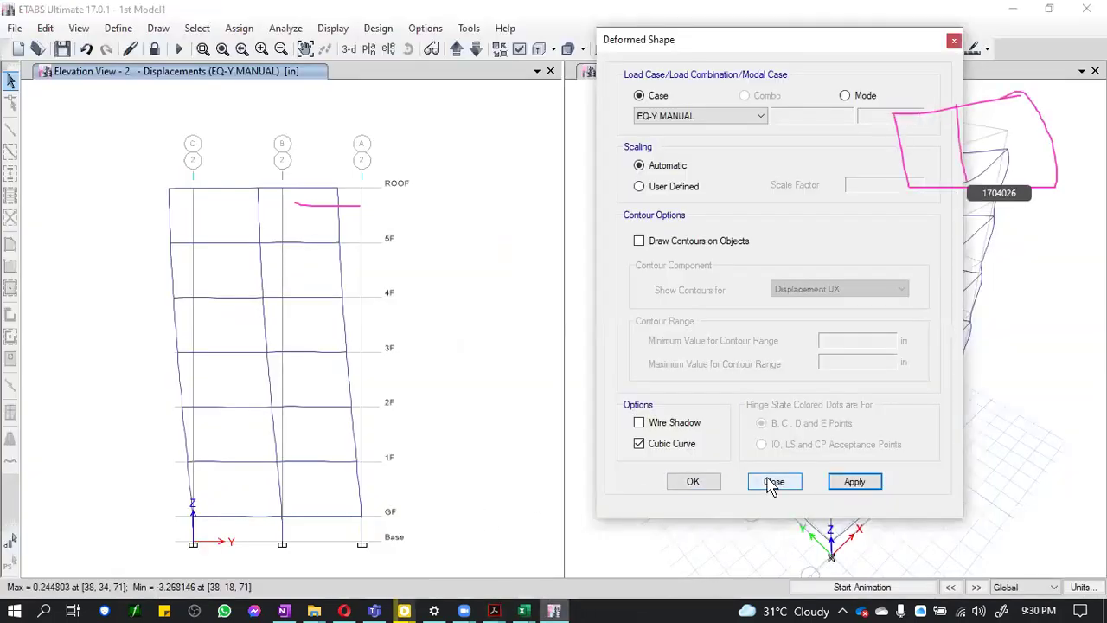
left_click(774, 481)
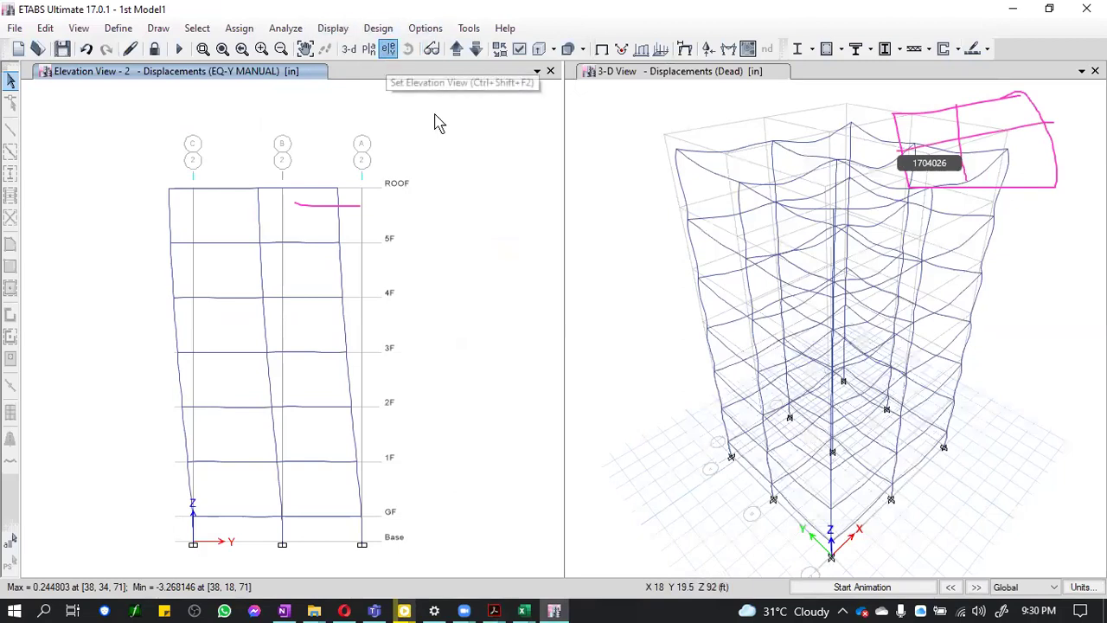
left_click(389, 52)
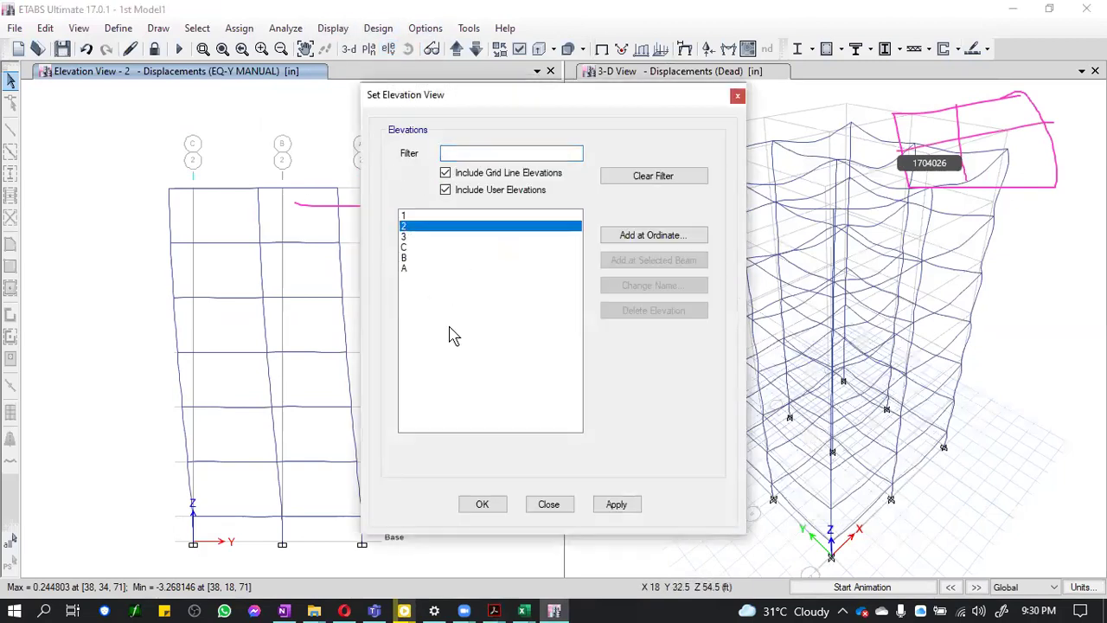
left_click(479, 505)
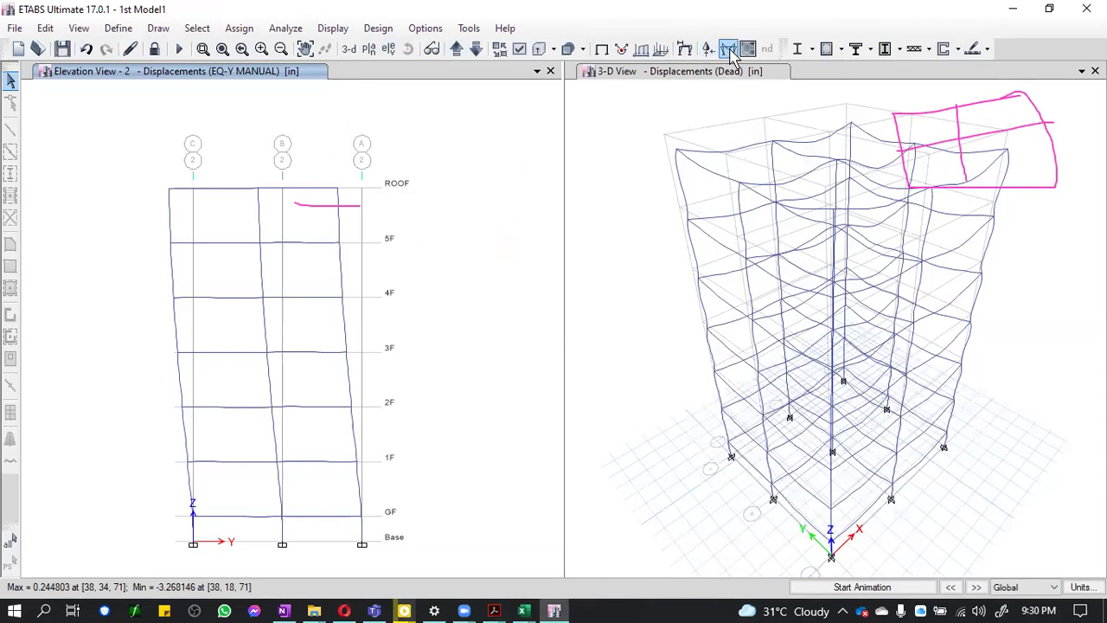
left_click(602, 50)
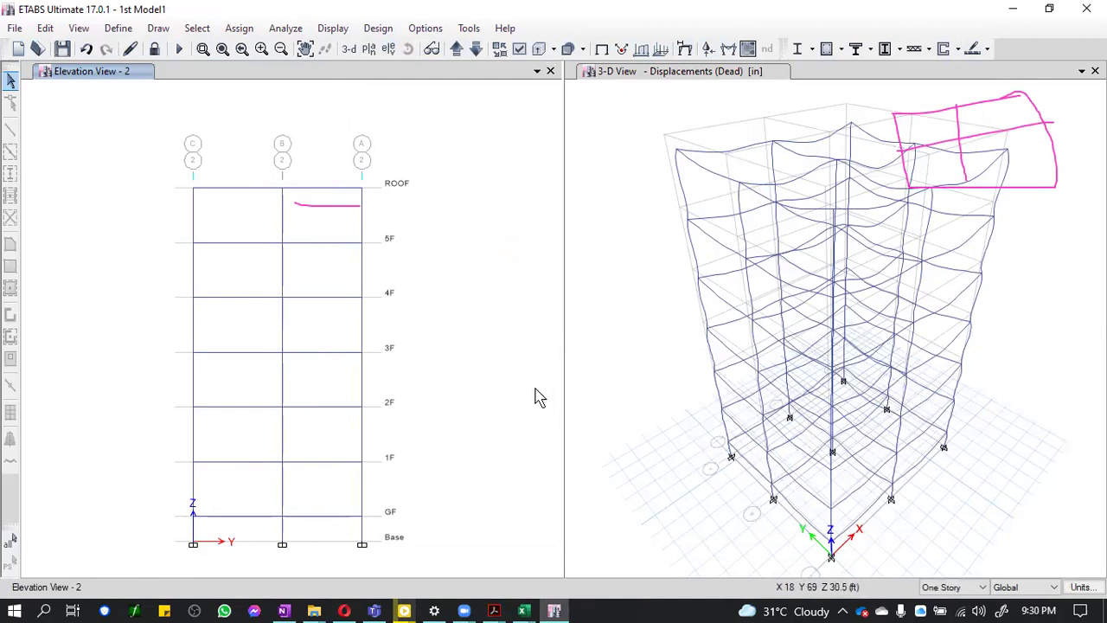
Recheck the Grid-2 beam table in the lecture PDF, and inspect the information of the 4F beam between grids B and A in ETABS
left_click(491, 610)
left_click(798, 561)
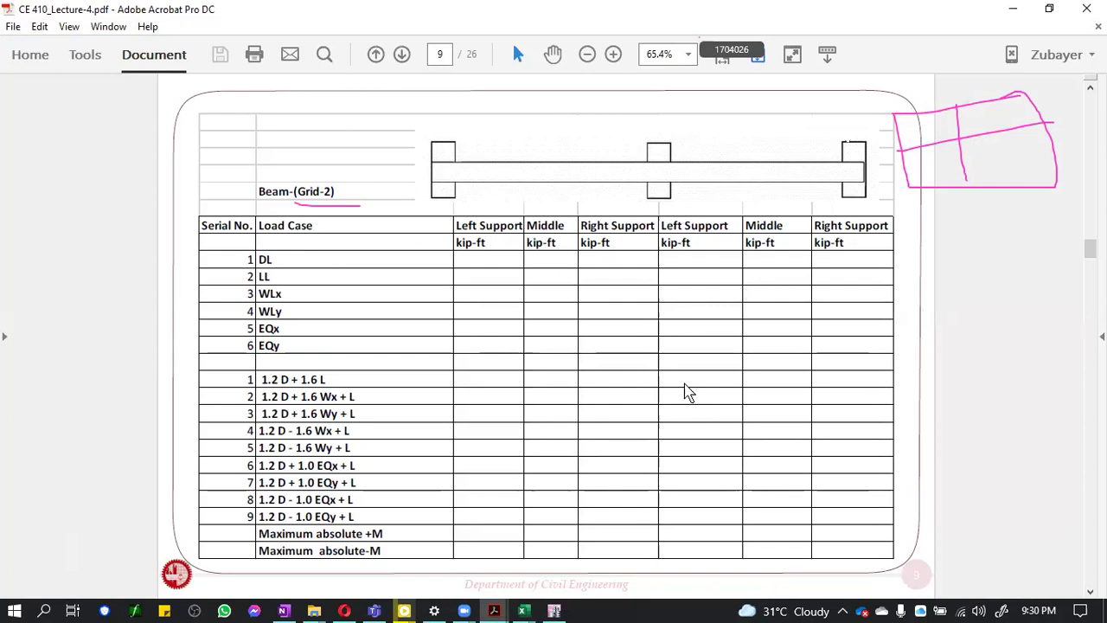
left_click(1013, 9)
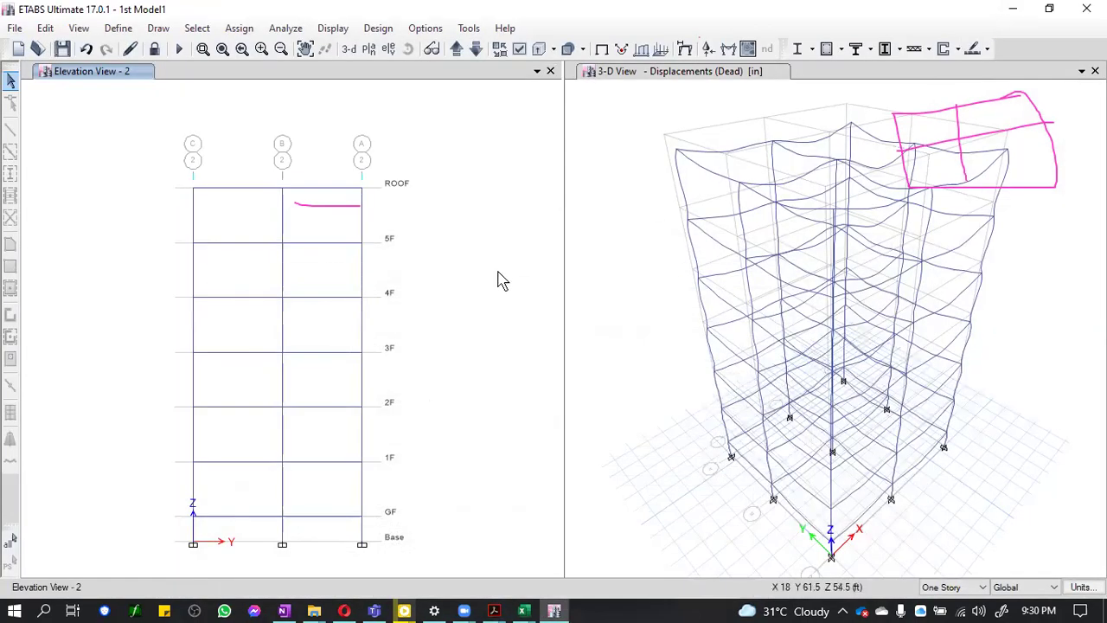
left_click(336, 299)
right_click(337, 300)
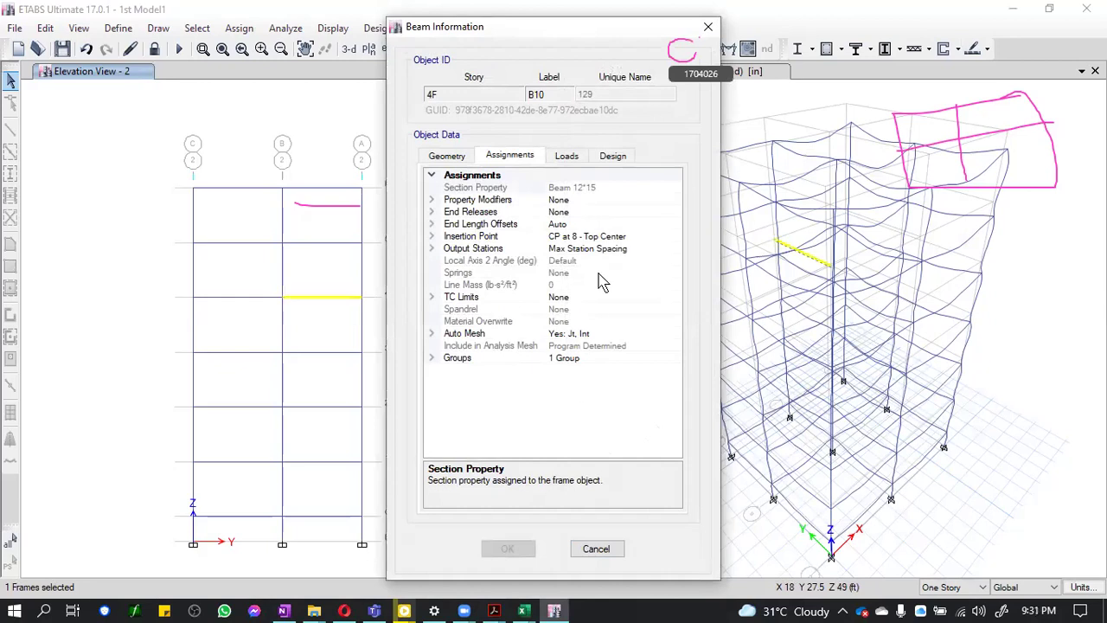
left_click(707, 27)
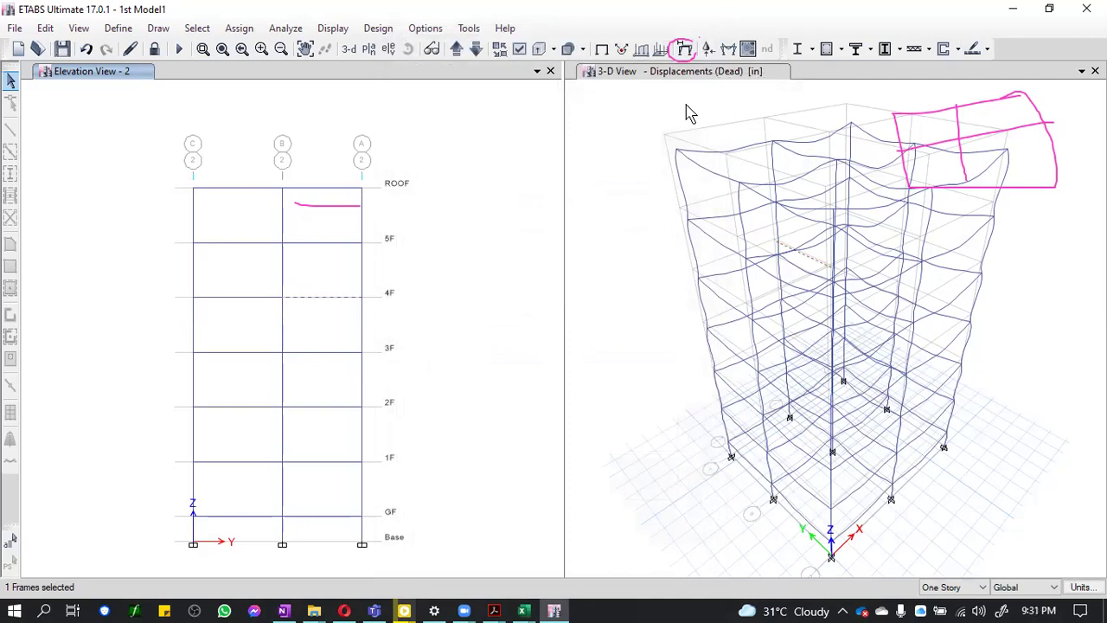
Display the filled Moment 3-3 frame diagram for the Dead case on elevation 2, with values at controlling stations
left_click(726, 50)
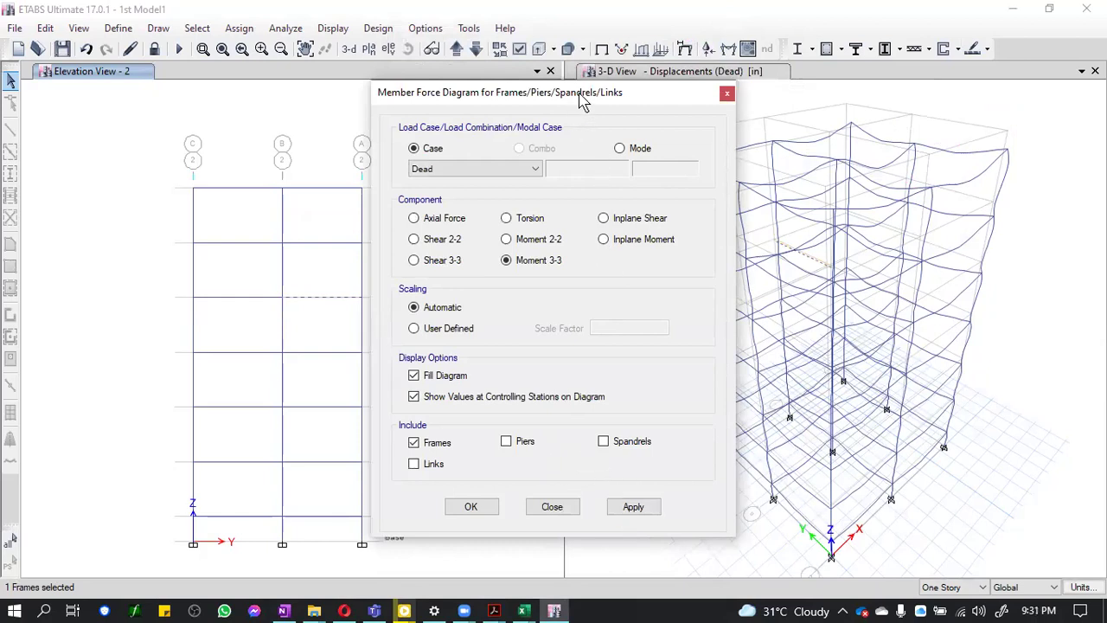
left_click_drag(576, 95, 818, 92)
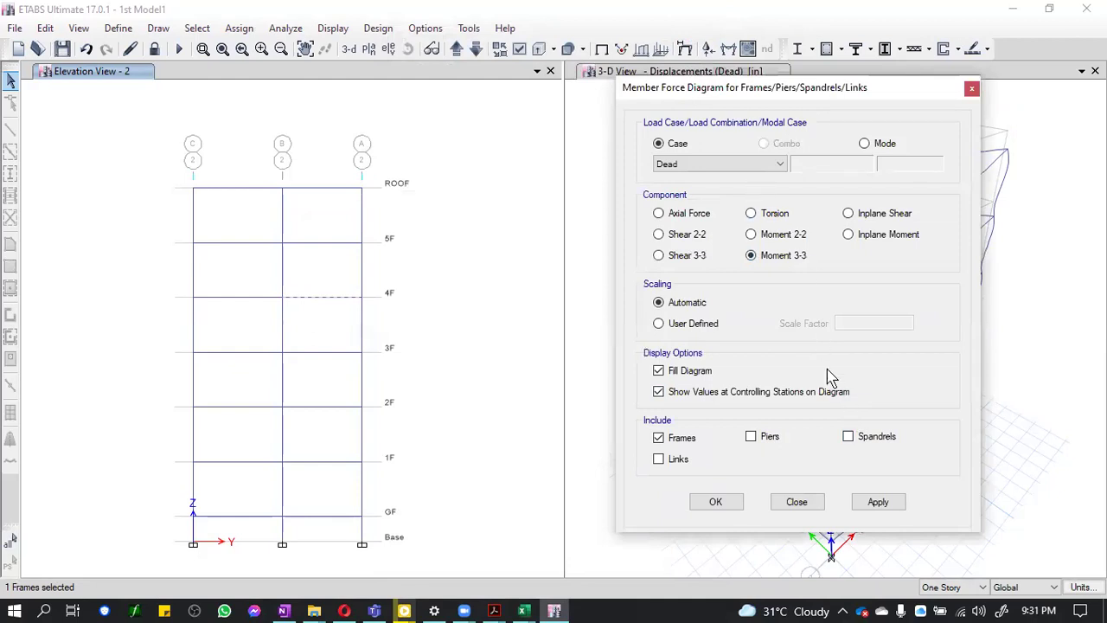
left_click(875, 505)
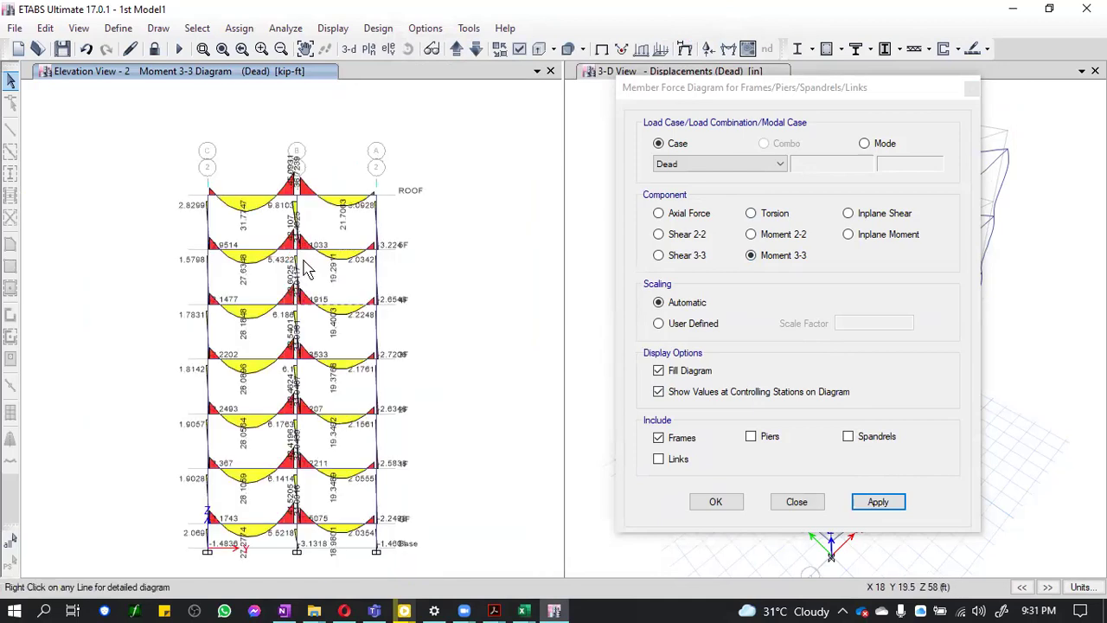
Open the detailed force diagram of the 1F beam between grids B and A and read its shear and moment at location 0 ft
scroll(311, 268, "up", 3)
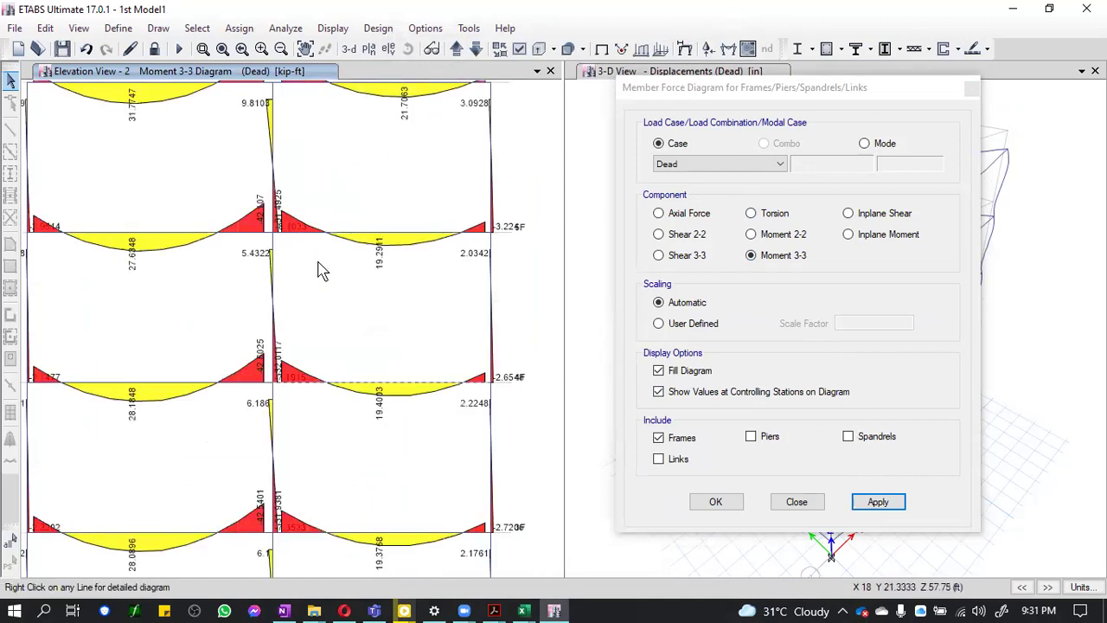
middle_click_drag(361, 298, 388, 324)
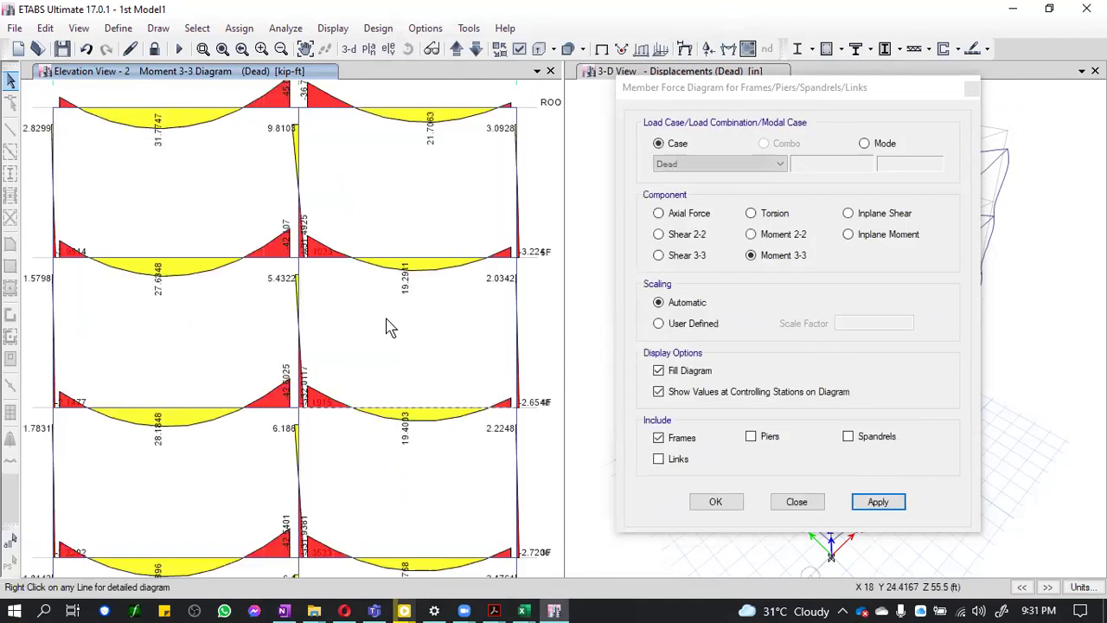
middle_click_drag(386, 406, 400, 271)
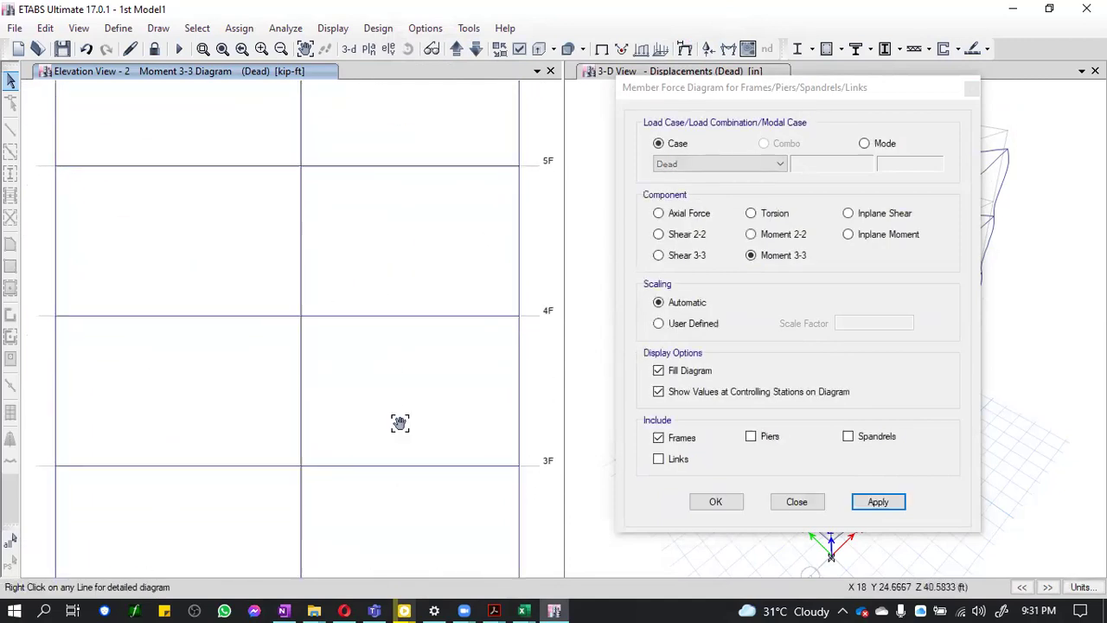
middle_click_drag(415, 375, 414, 330)
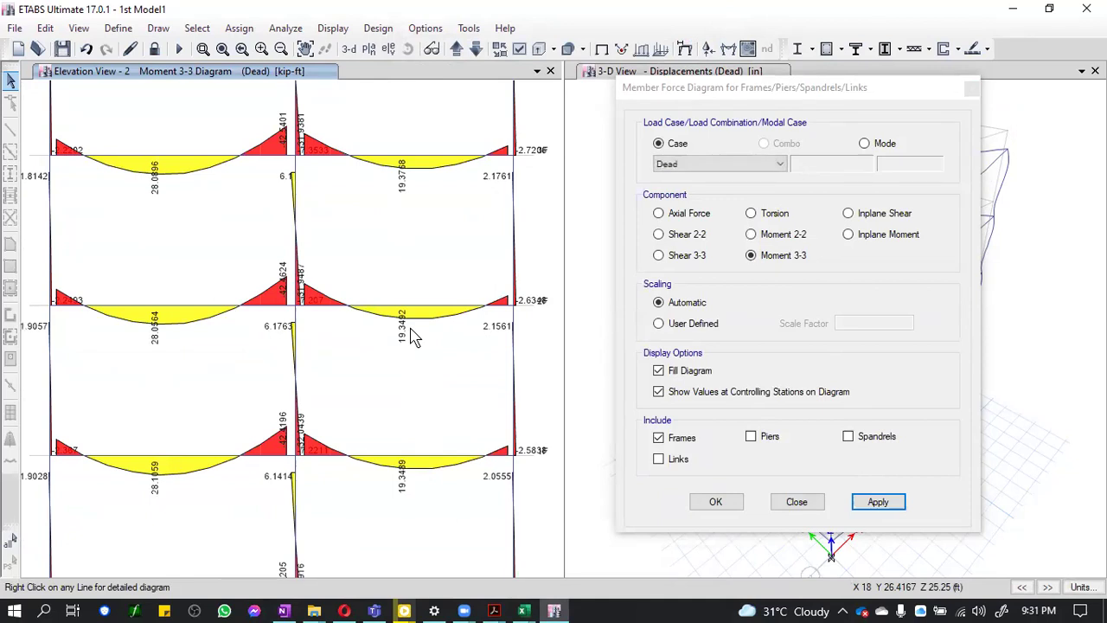
middle_click_drag(430, 368, 435, 321)
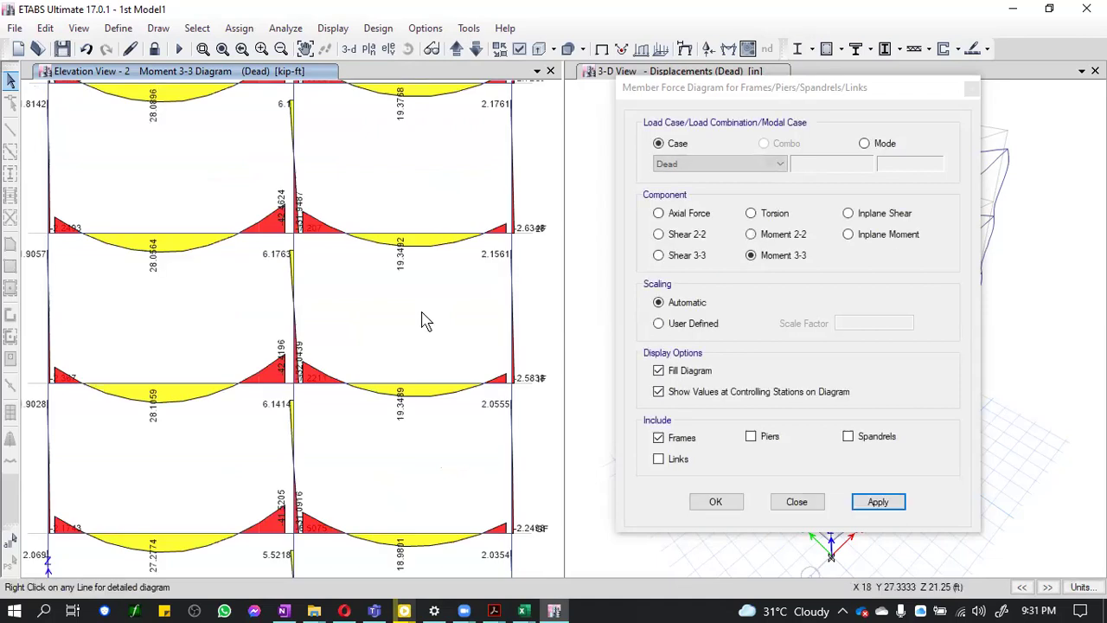
mouse_move(403, 391)
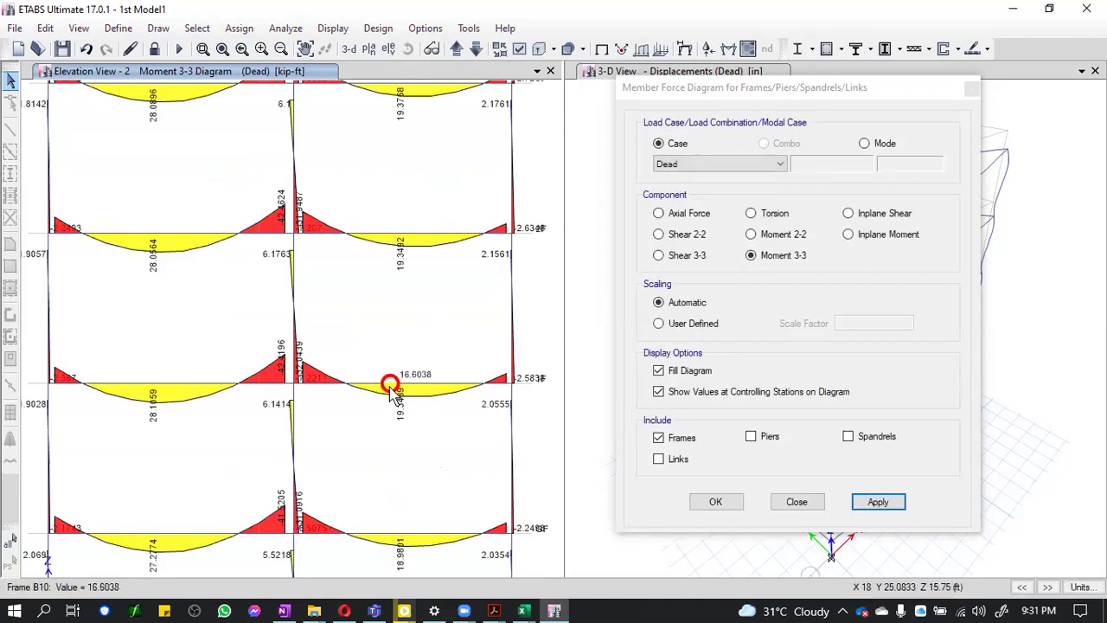
right_click(394, 389)
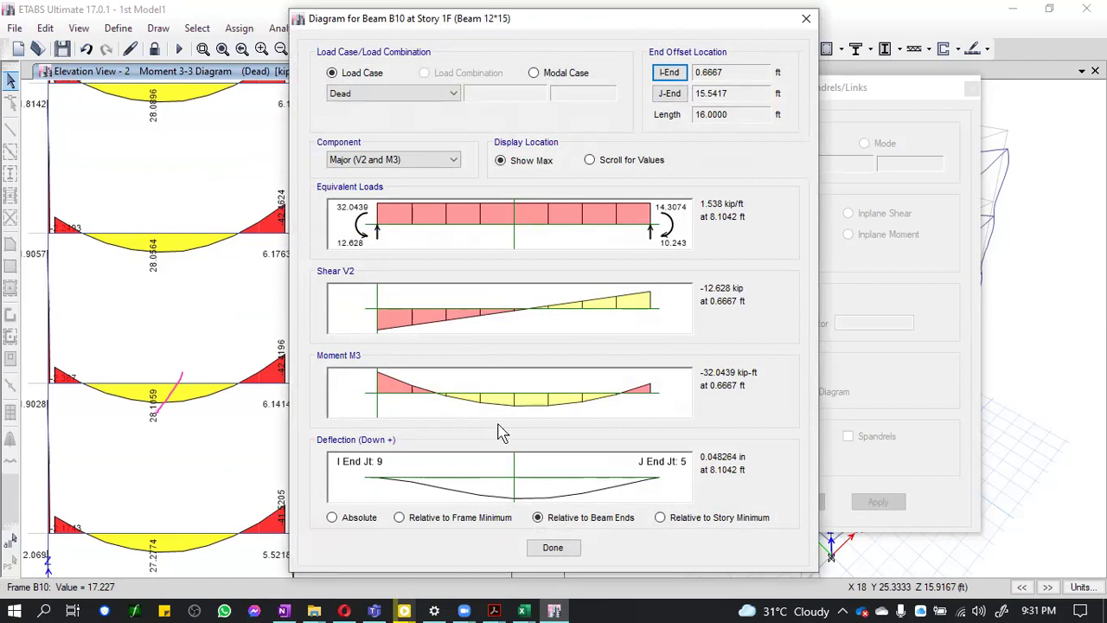
left_click(374, 316)
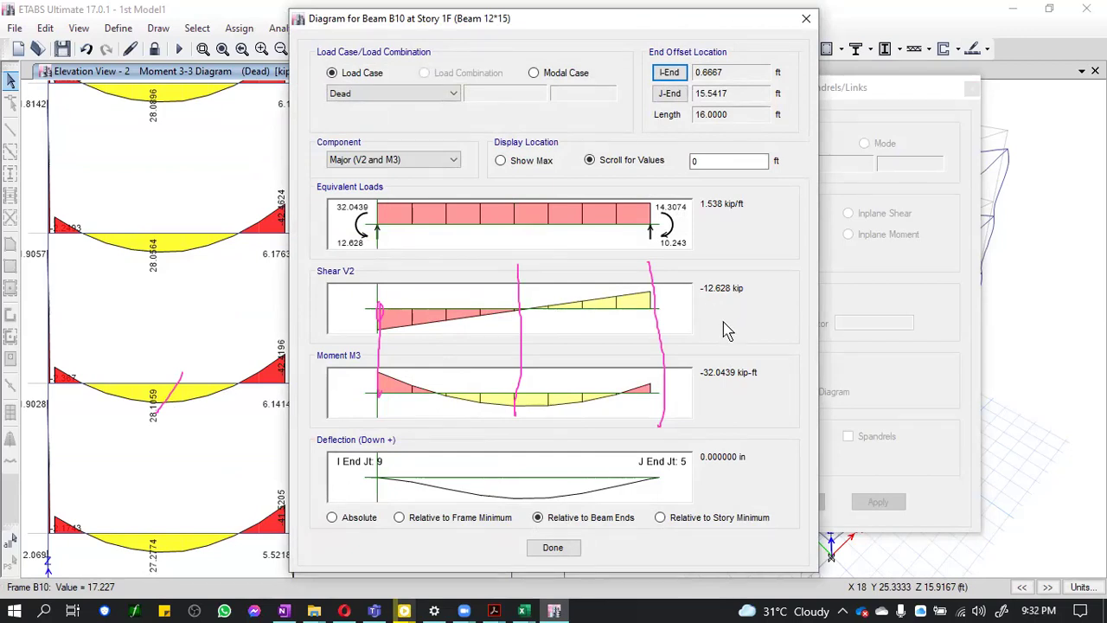
Switch to CORRECT.xls in Excel to review the left, middle and right moment columns of the interior beam table
left_click(524, 611)
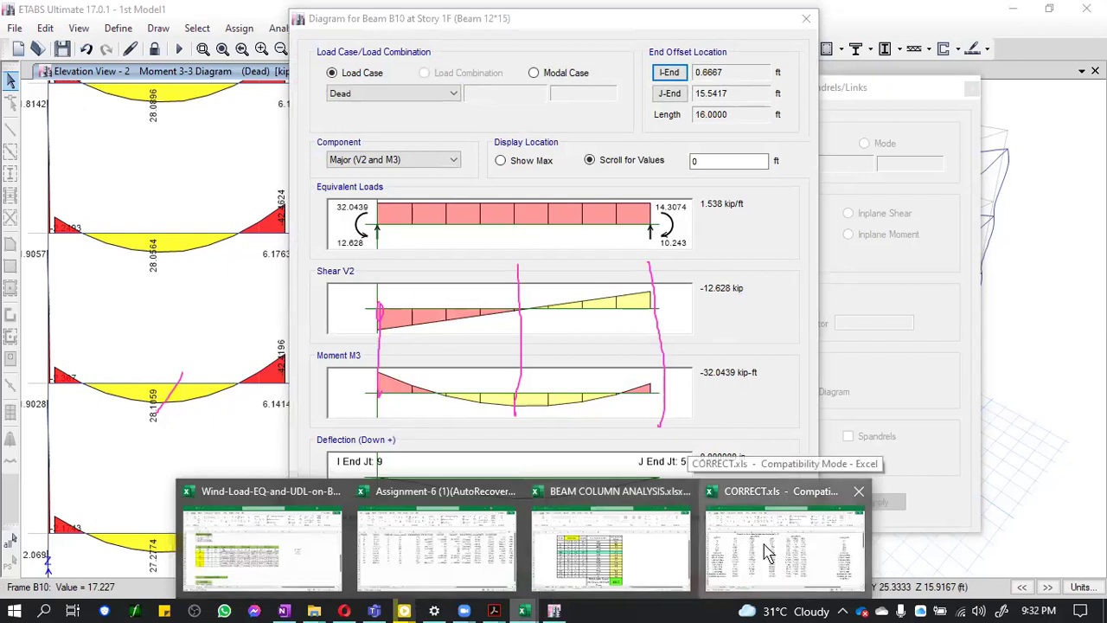
left_click(766, 553)
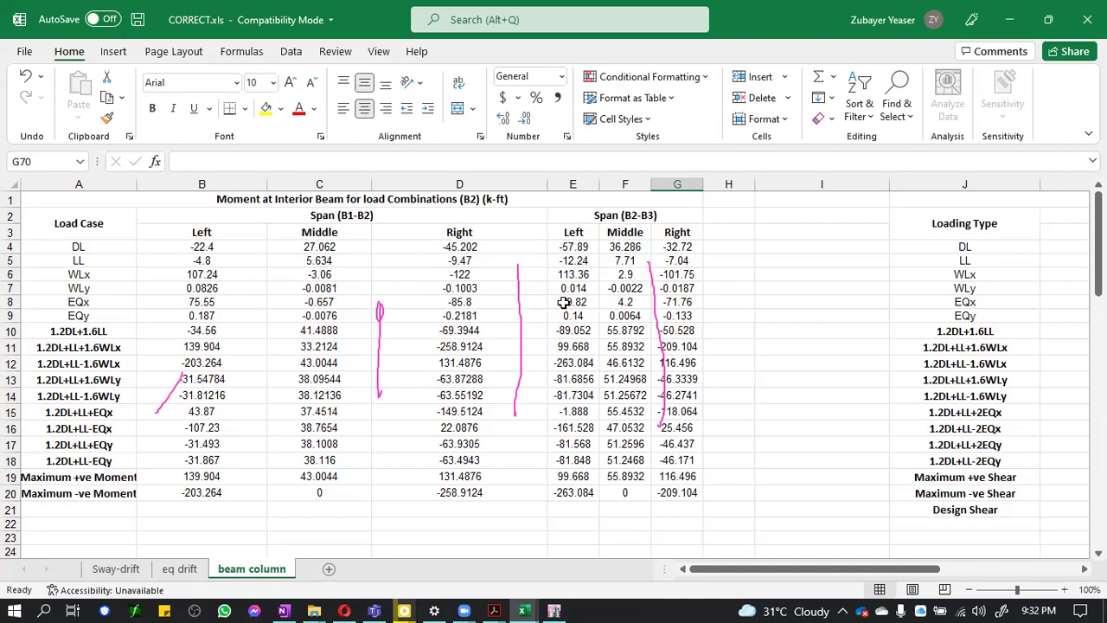
Review the interior beam B4 moment table for span B2-A2, checking its left DL and LL cells and middle DL cell
scroll(432, 422, "down", 5)
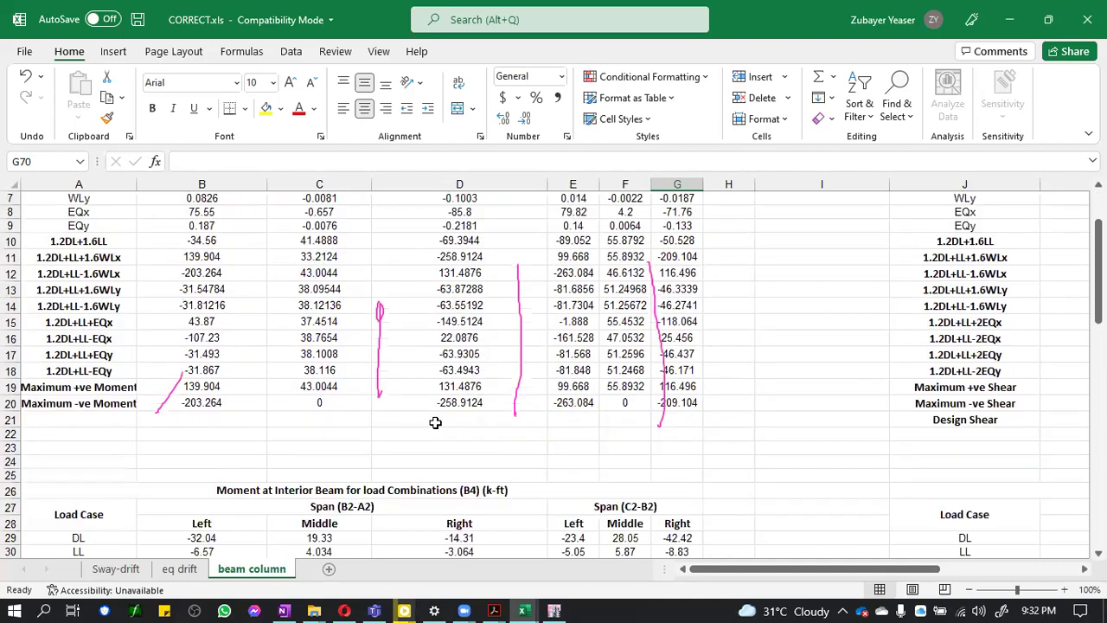
scroll(502, 424, "down", 1)
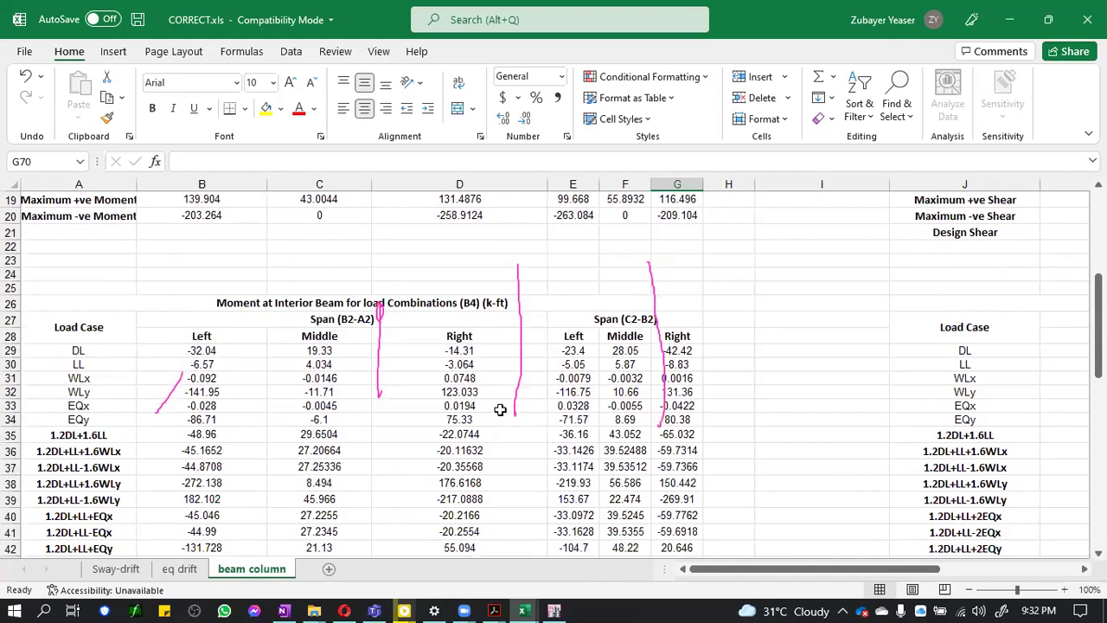
scroll(500, 409, "down", 9)
scroll(500, 404, "down", 5)
scroll(500, 405, "up", 14)
left_click(468, 303)
left_click(309, 318)
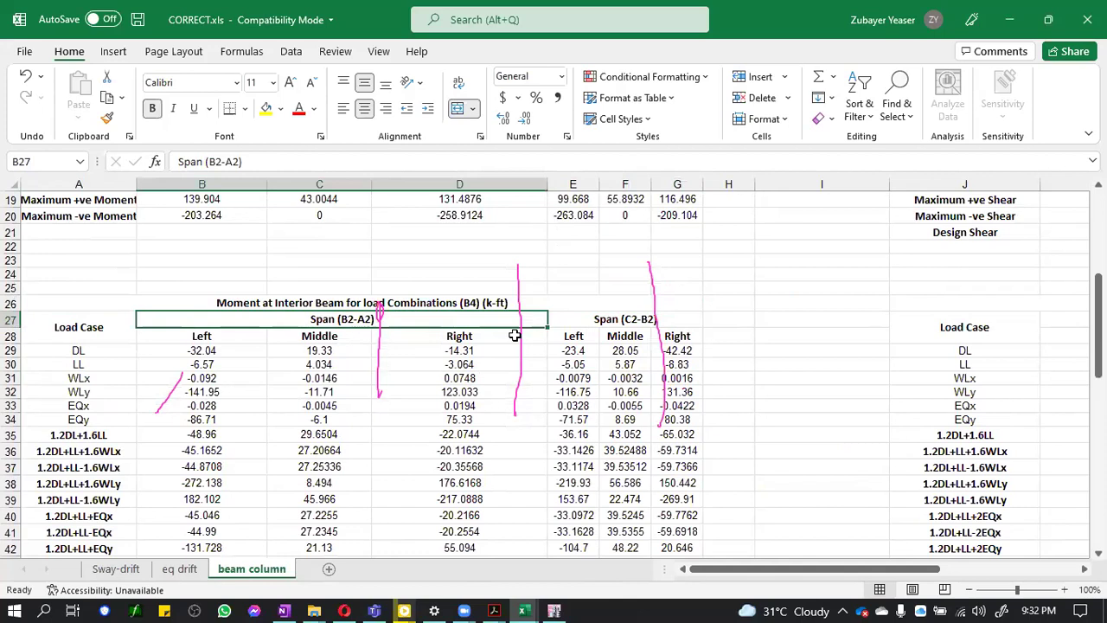
left_click(247, 352)
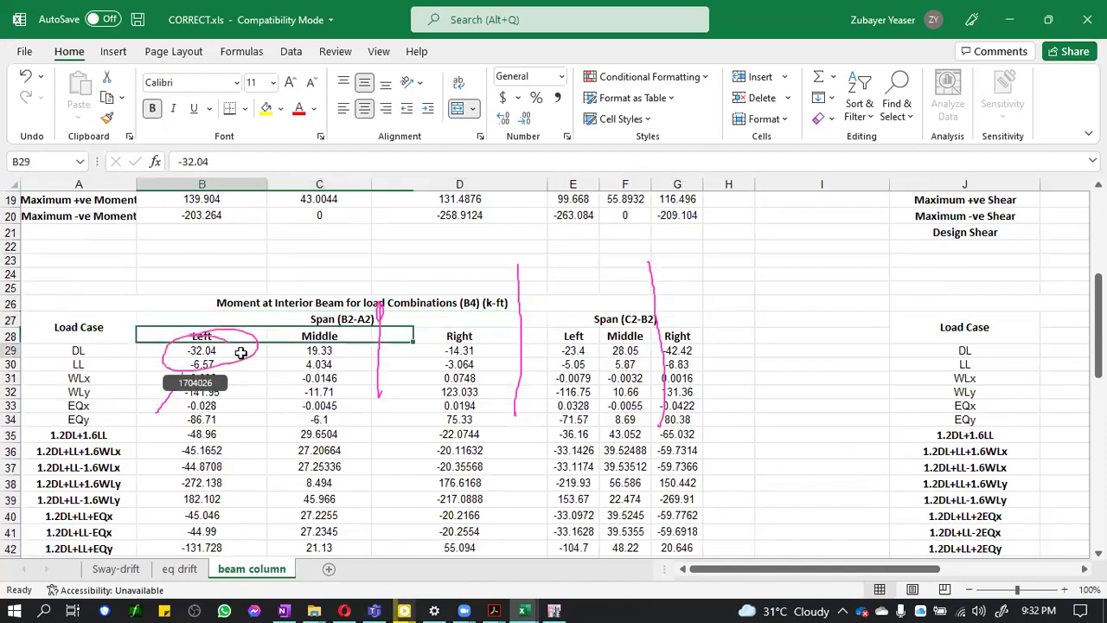
left_click(243, 363)
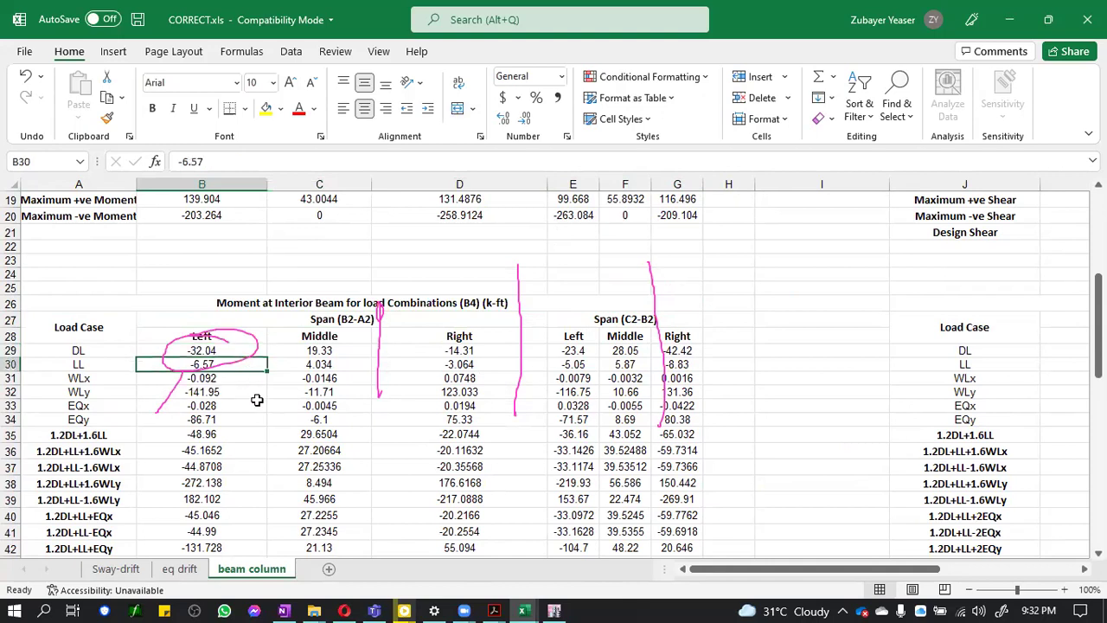
left_click(343, 349)
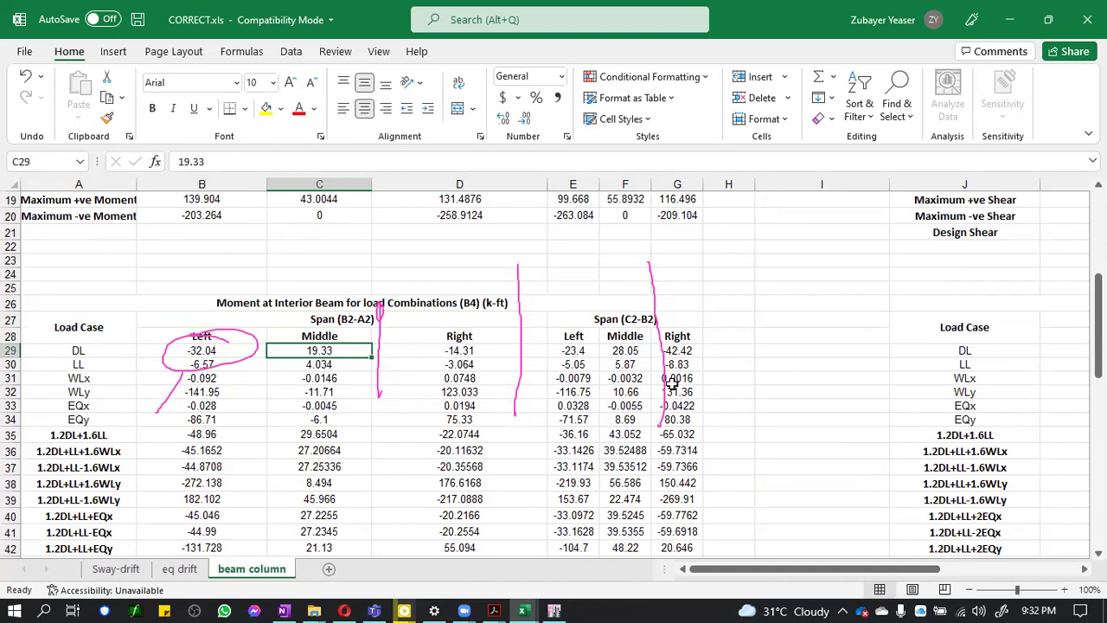
Check the left DL shear in the interior beam B4 shear table, then return to the moment table
scroll(781, 512, "right", 5)
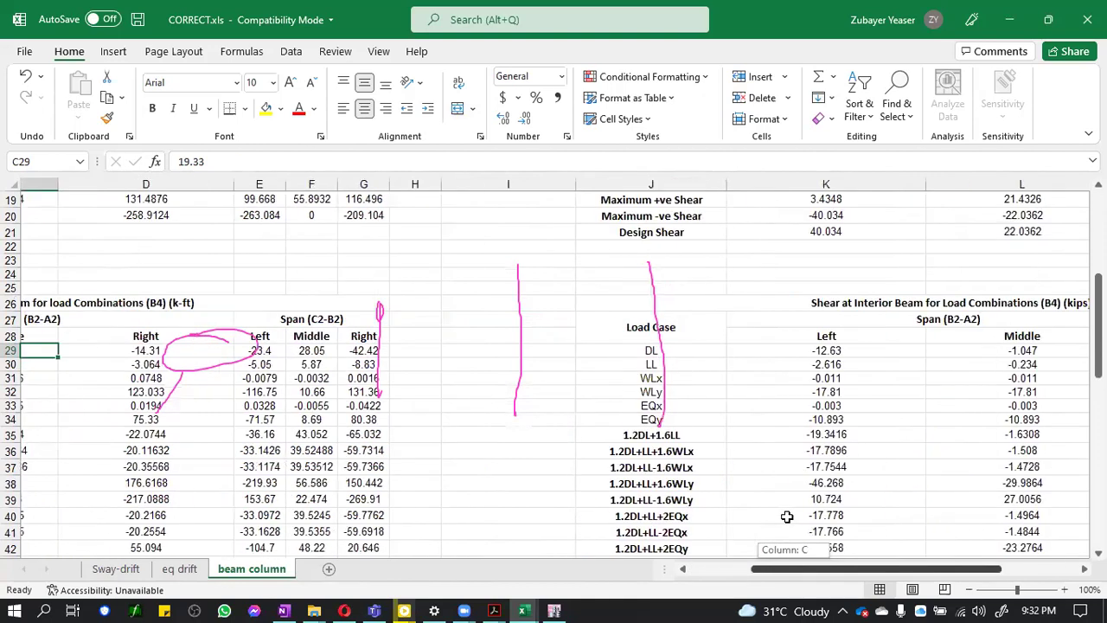
scroll(787, 516, "right", 1)
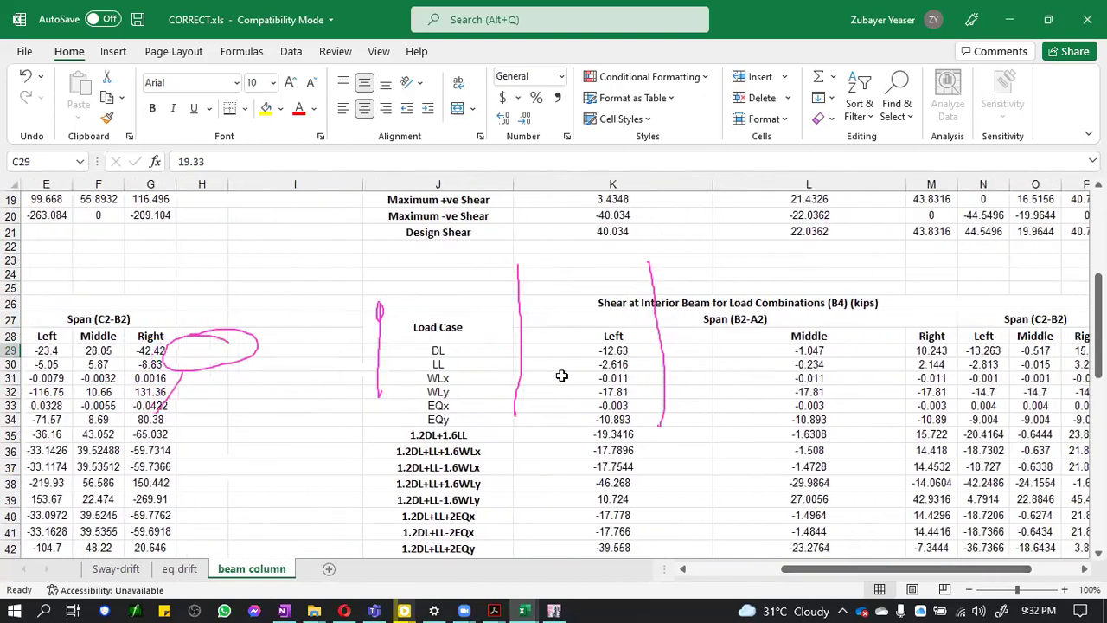
left_click(616, 355)
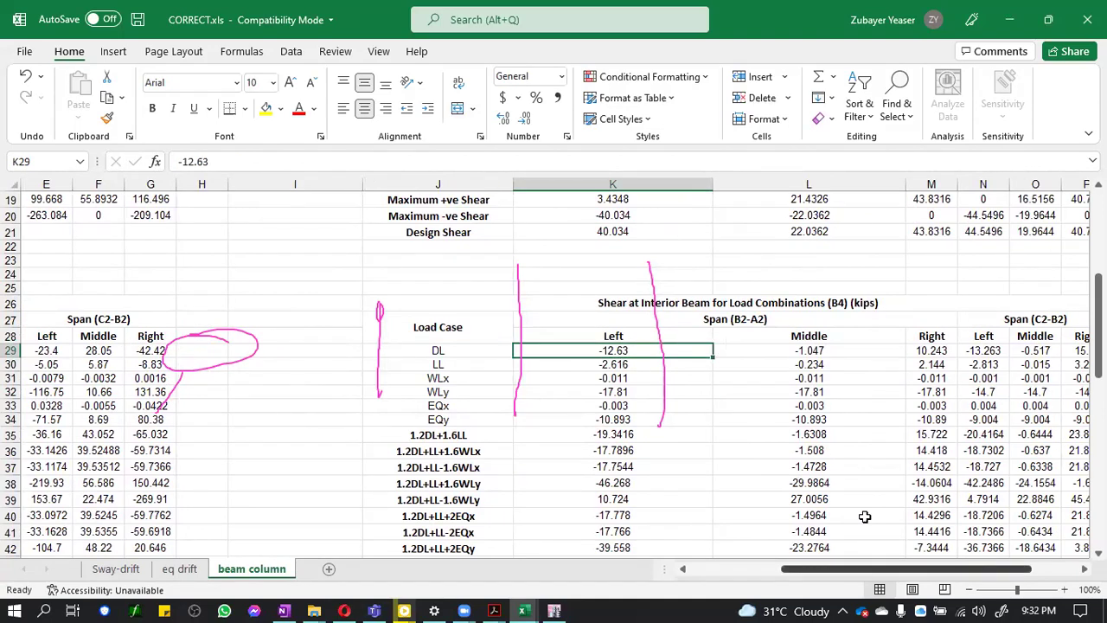
scroll(864, 517, "left", 4)
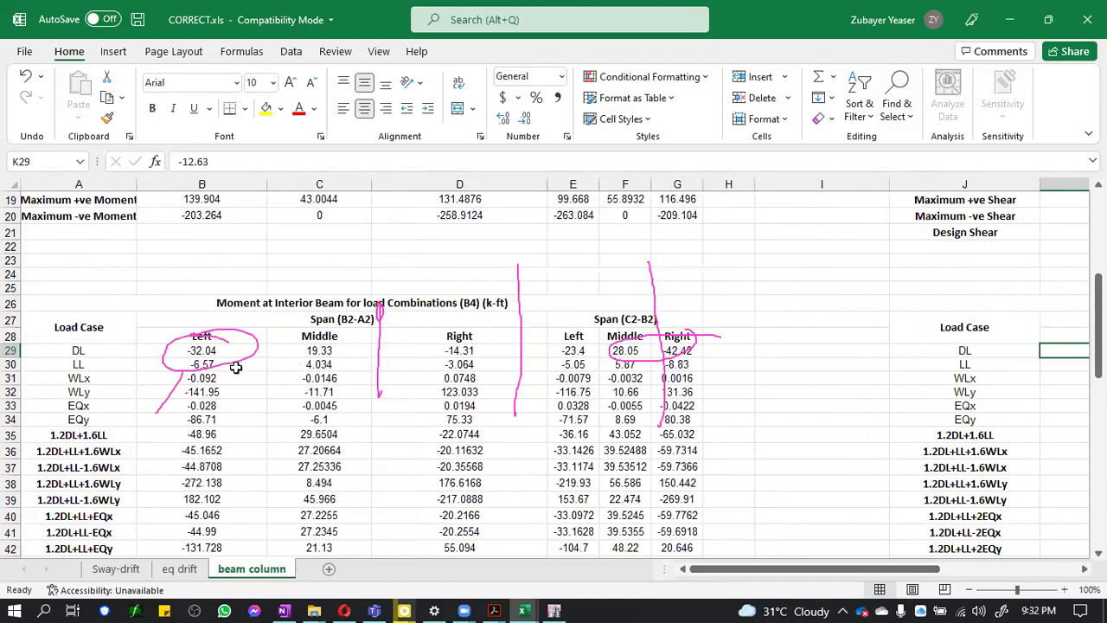
Compare the left DL moment of span B2-A2 with the open ETABS beam diagram, reading its values near midspan, and return to CORRECT.xls
left_click(208, 352)
left_click(555, 611)
mouse_move(532, 318)
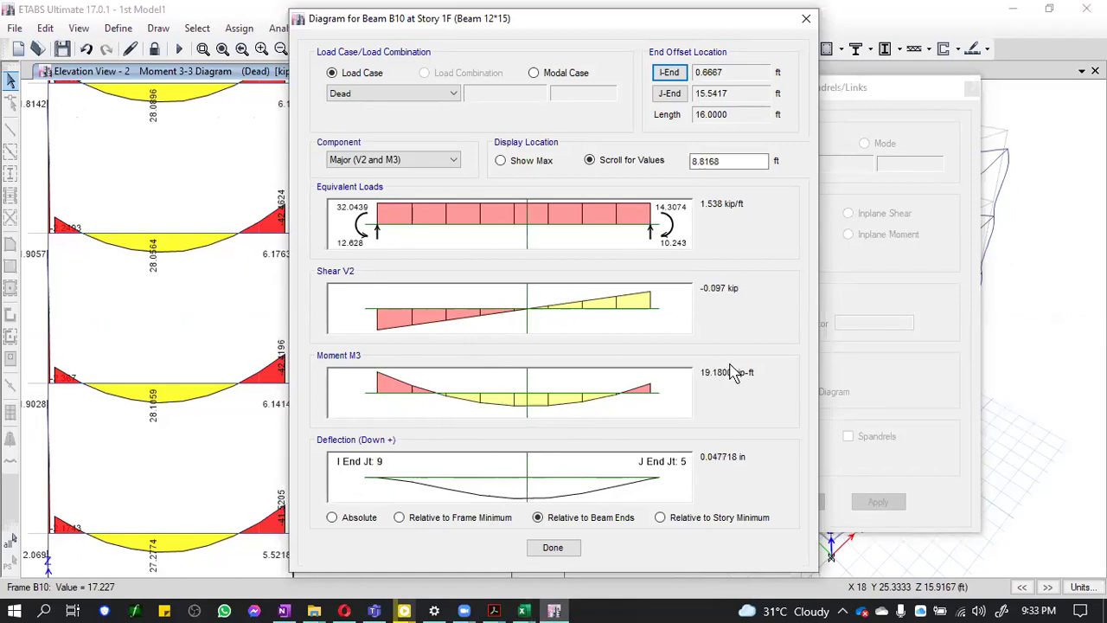
left_click(557, 611)
mouse_move(523, 610)
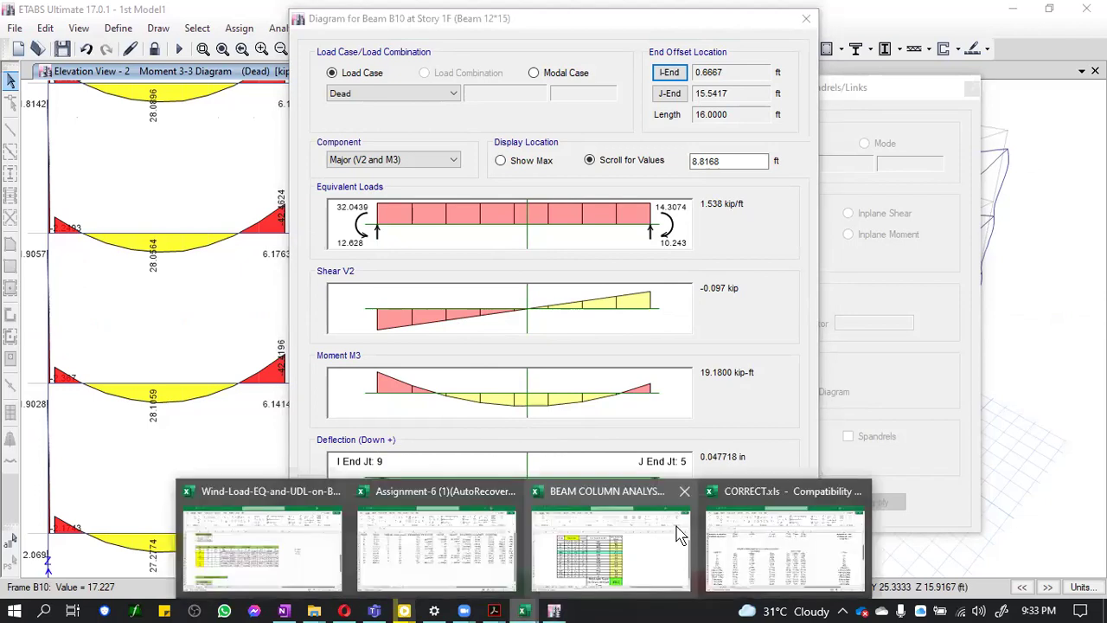
left_click(758, 536)
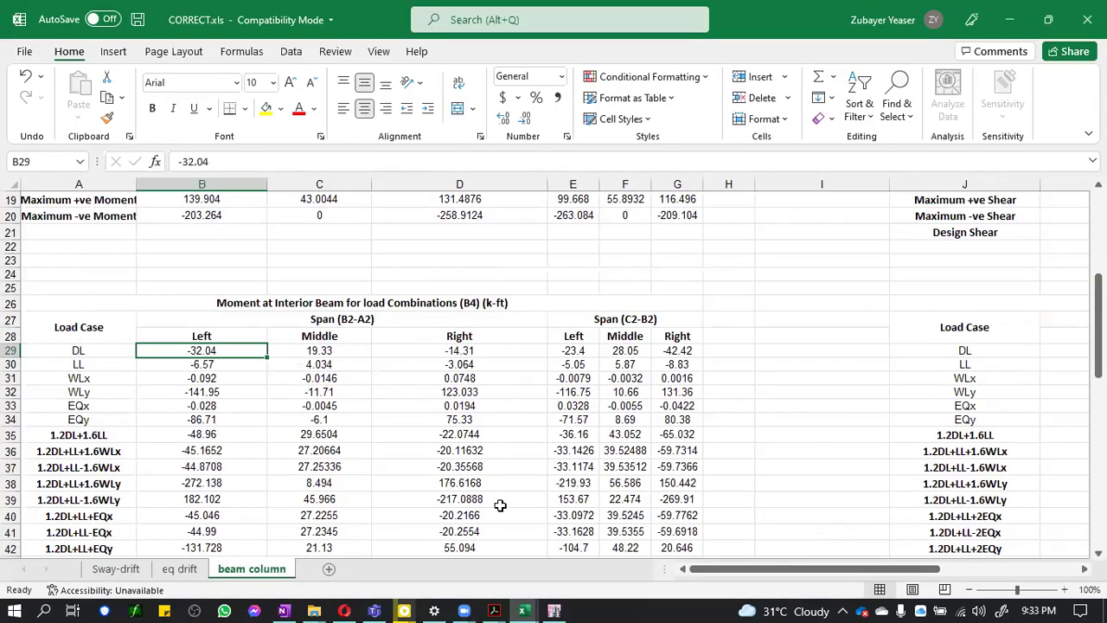
Read the ETABS beam's Dead shear and moment at location 16 ft, and compare them with the right DL moment of span B2-A2 in CORRECT.xls
left_click(554, 611)
left_click_drag(529, 396, 705, 417)
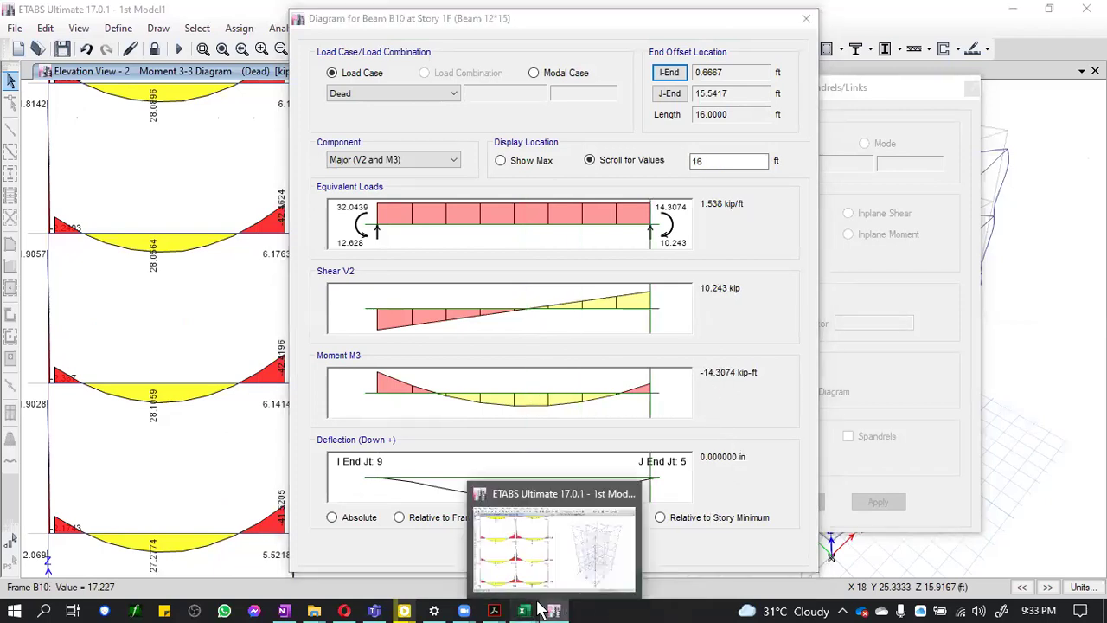
mouse_move(522, 611)
left_click(787, 537)
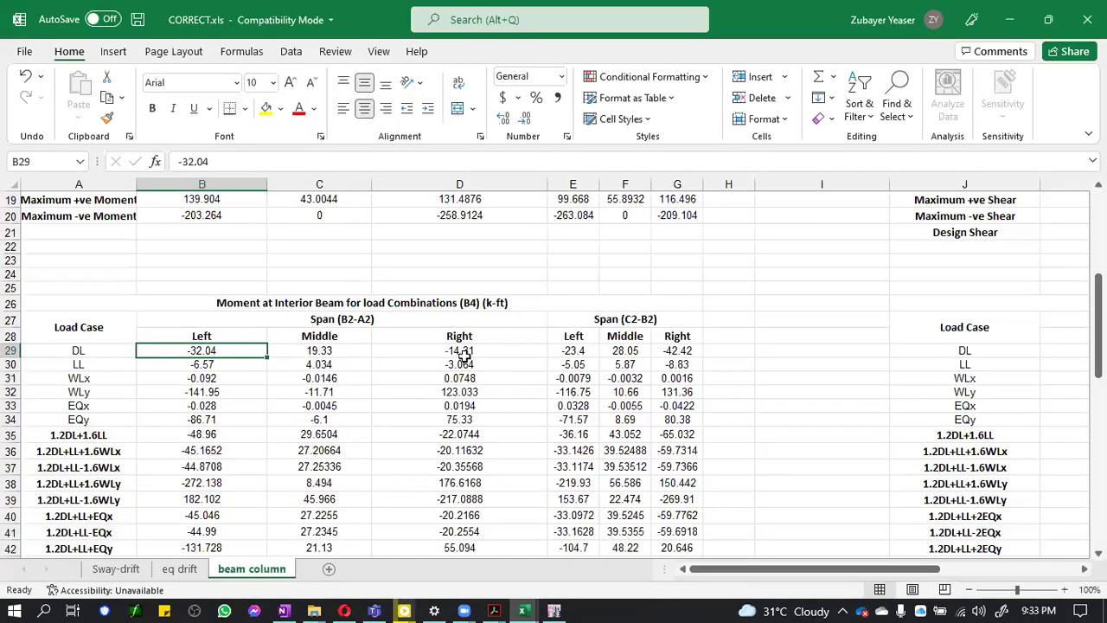
left_click(465, 355)
Review the DL to EQy moment inputs of span B2-A2 in B29:D34, including the left, middle and right EQx values
left_click_drag(174, 355, 426, 425)
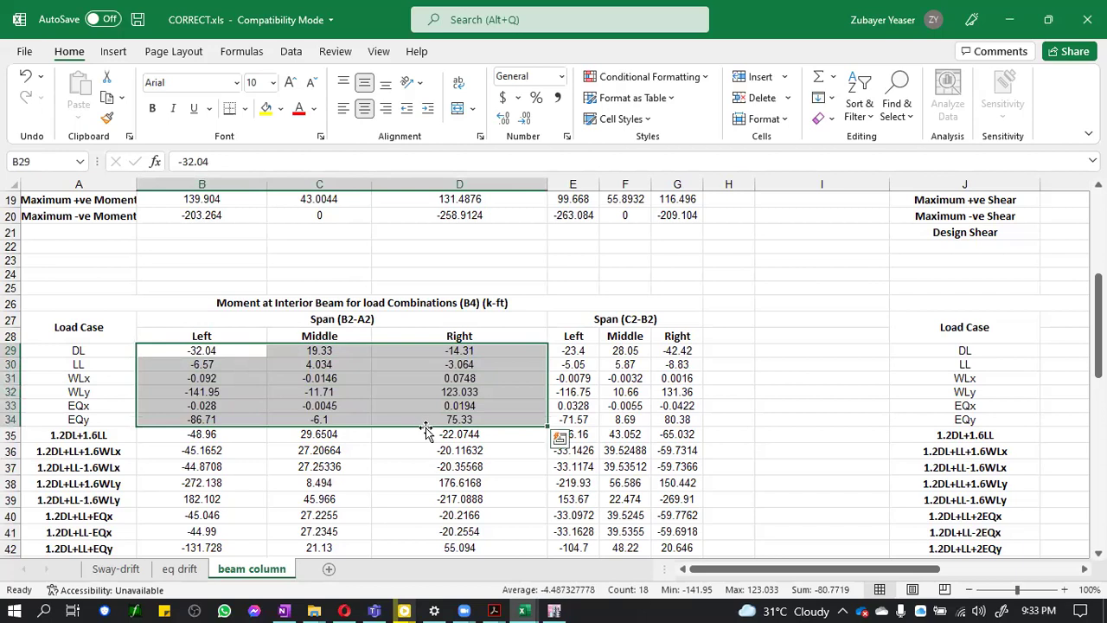
left_click(337, 406)
left_click_drag(202, 412, 343, 408)
left_click(353, 407)
left_click(414, 407)
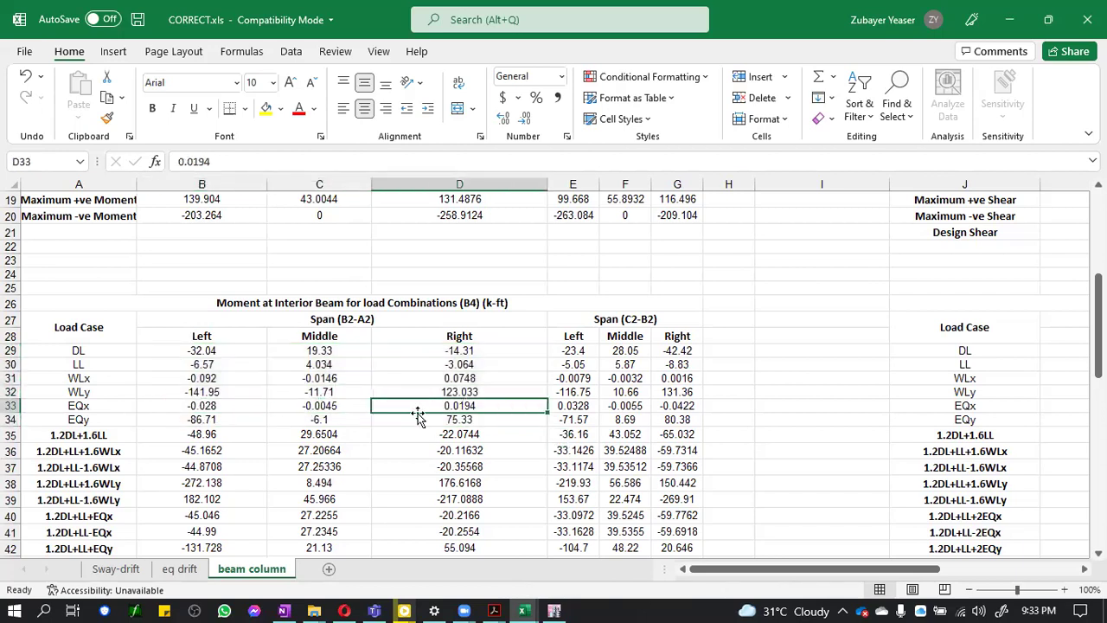
Review the left, middle and right DL shears of span B2-A2 in the B4 shear table, then return to the moment table
scroll(594, 514, "right", 6)
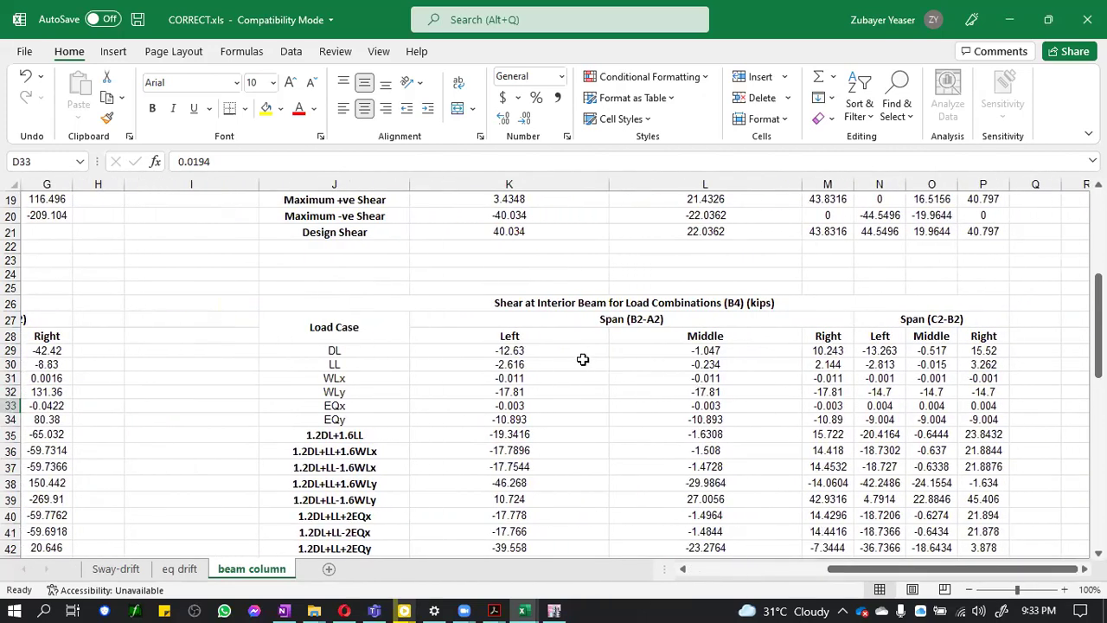
left_click_drag(484, 350, 984, 351)
left_click(535, 364)
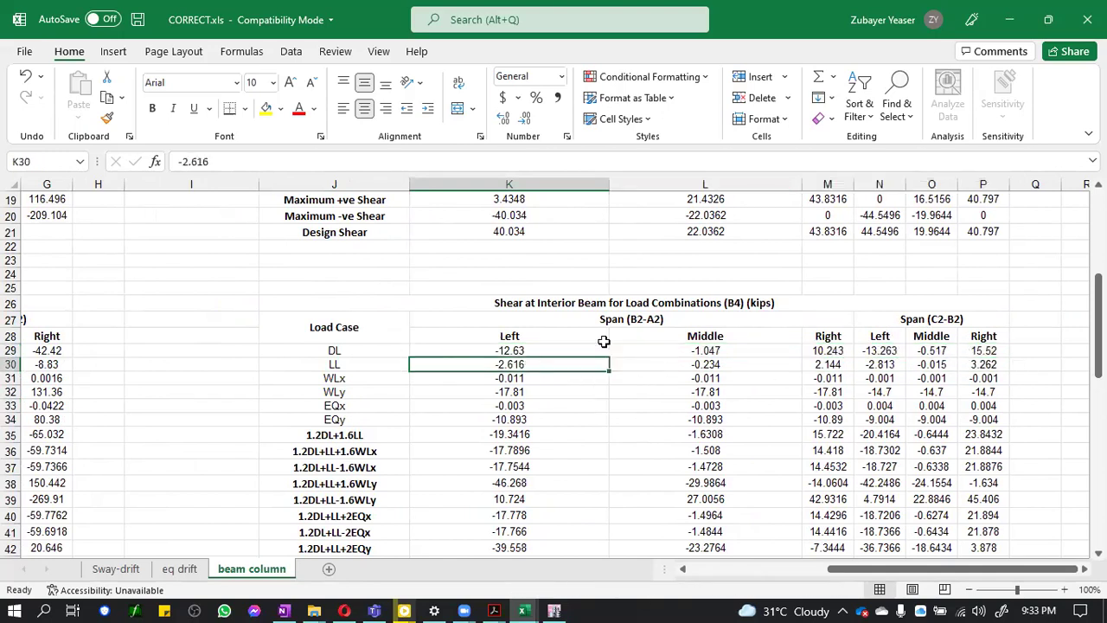
left_click(687, 350)
left_click(521, 350)
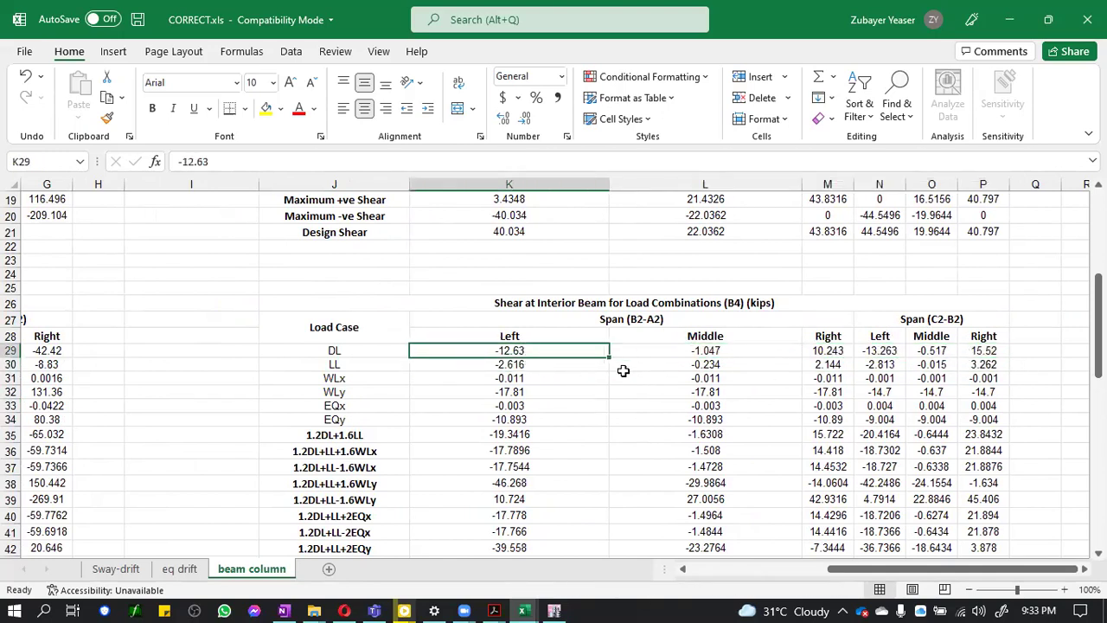
left_click(708, 352)
left_click(822, 349)
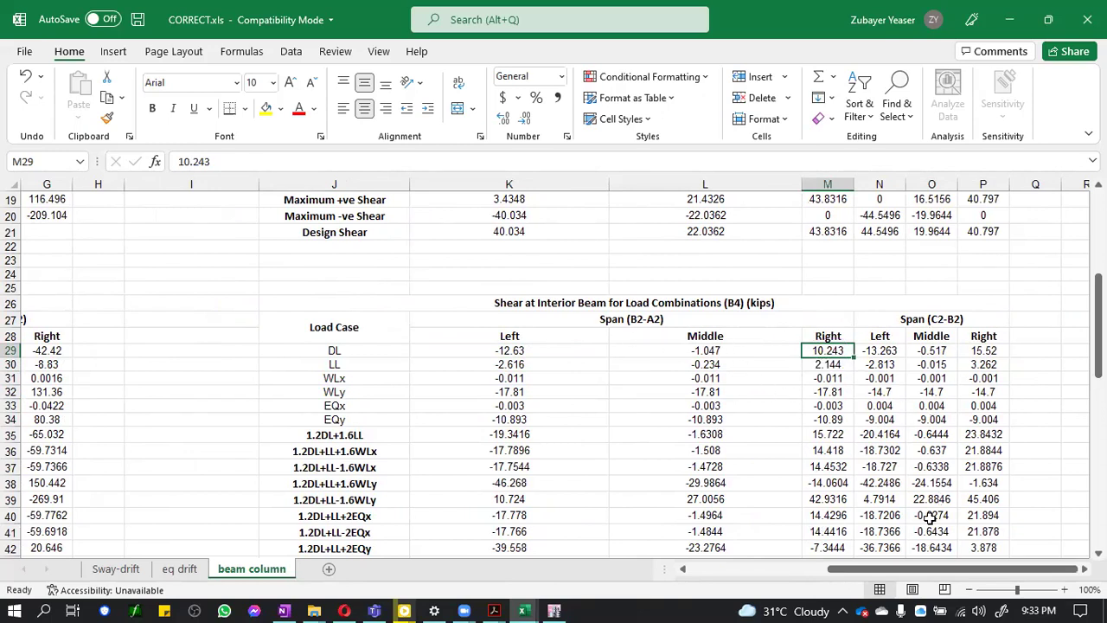
scroll(930, 517, "left", 5)
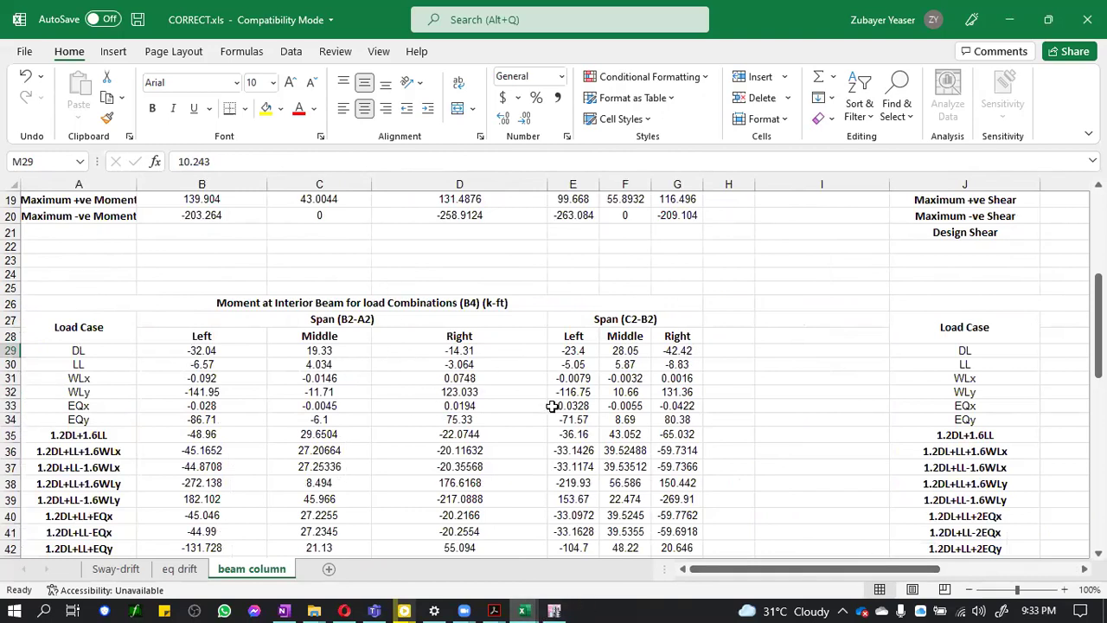
Switch to ETABS, close the current beam diagram, and open the detailed diagram of the adjoining 18 ft 1F beam with values scrolled by location
left_click(554, 610)
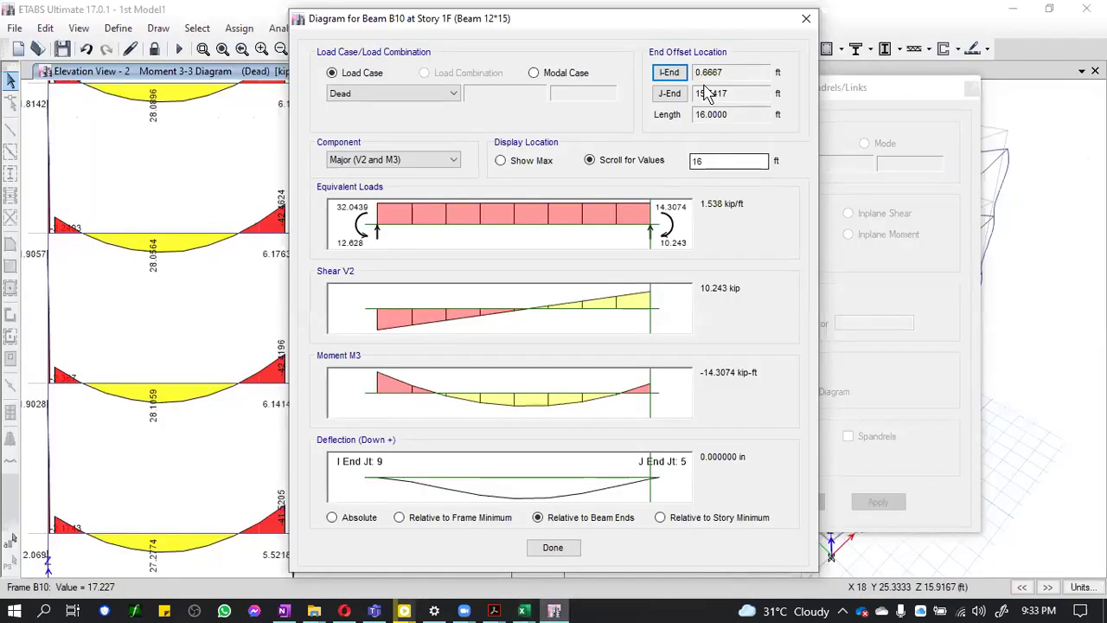
left_click(806, 18)
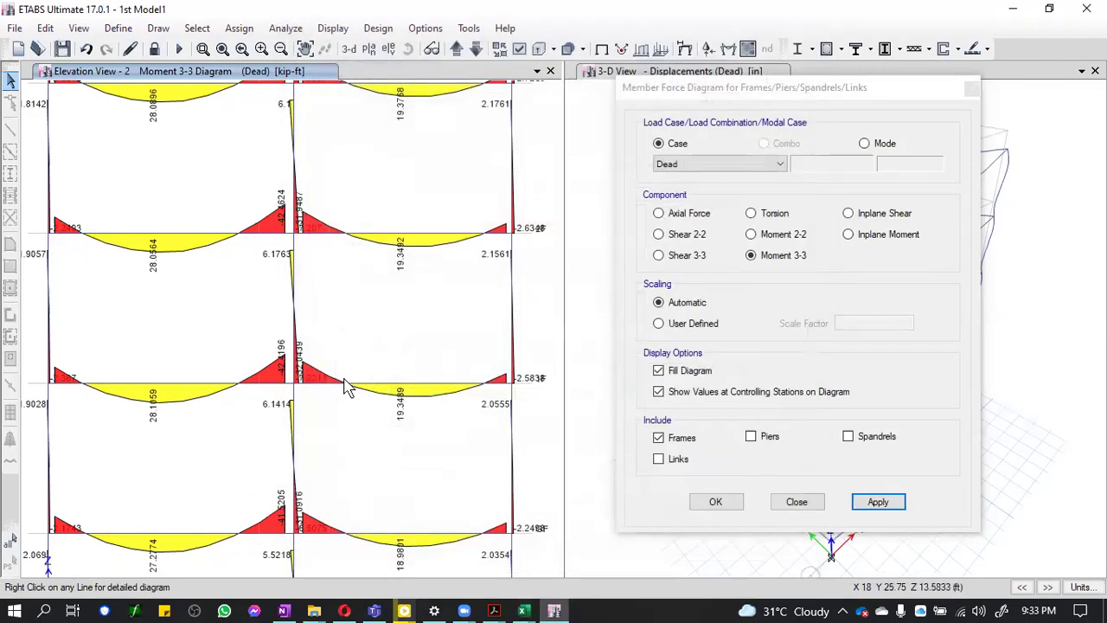
left_click(170, 389)
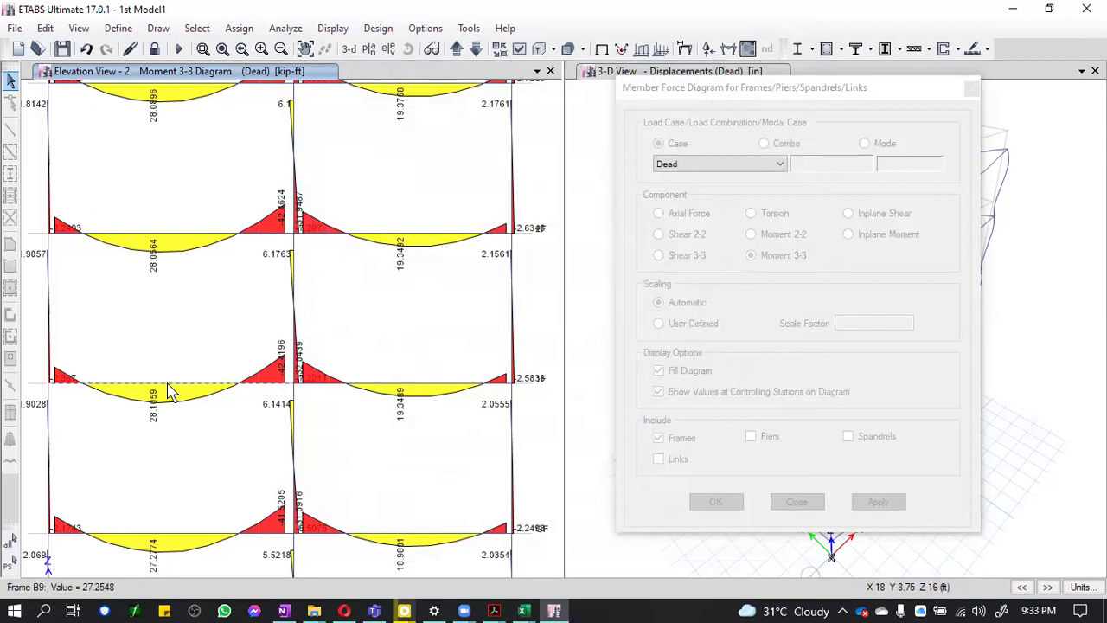
right_click(172, 389)
left_click(589, 160)
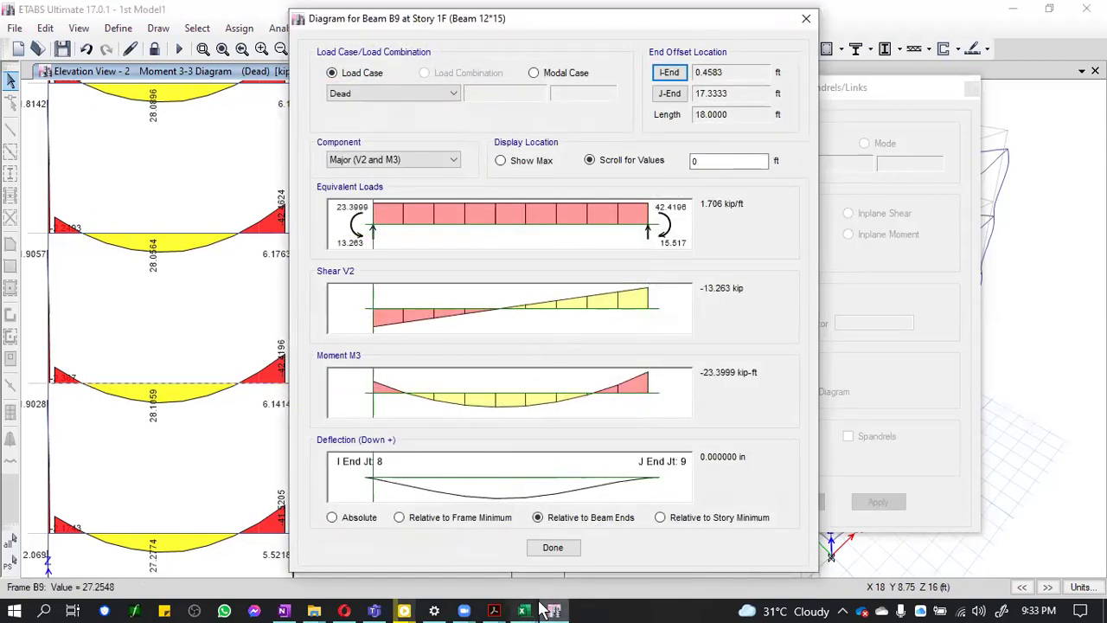
Compare the beam's left-end Dead moment with the left DL cell of span C2-B2 in CORRECT.xls, then close the ETABS beam diagram
mouse_move(541, 610)
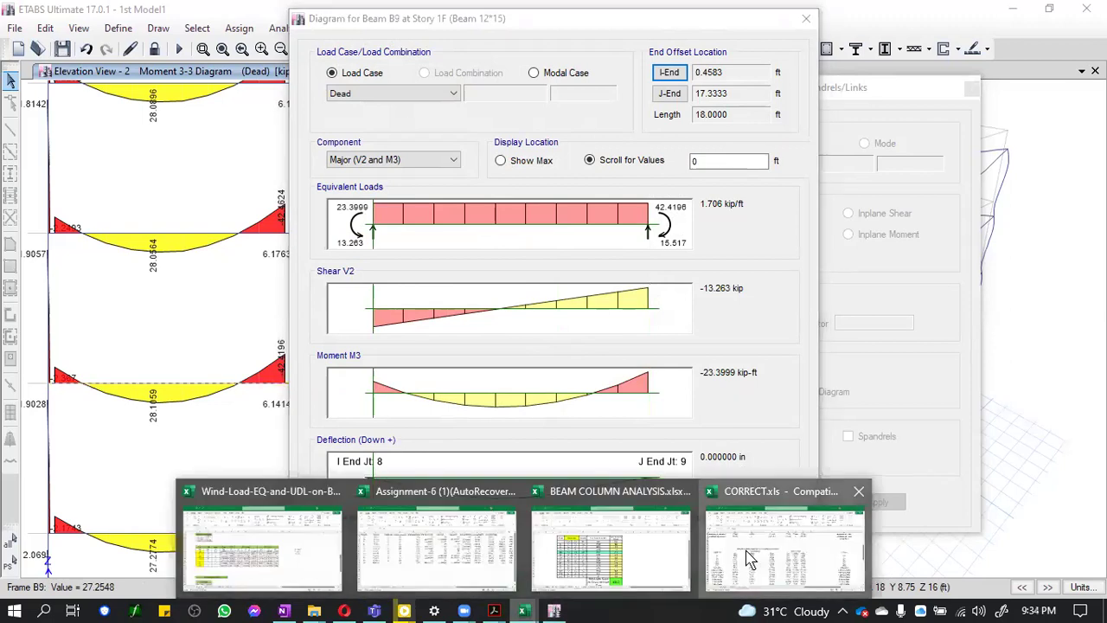
left_click(830, 545)
left_click(575, 351)
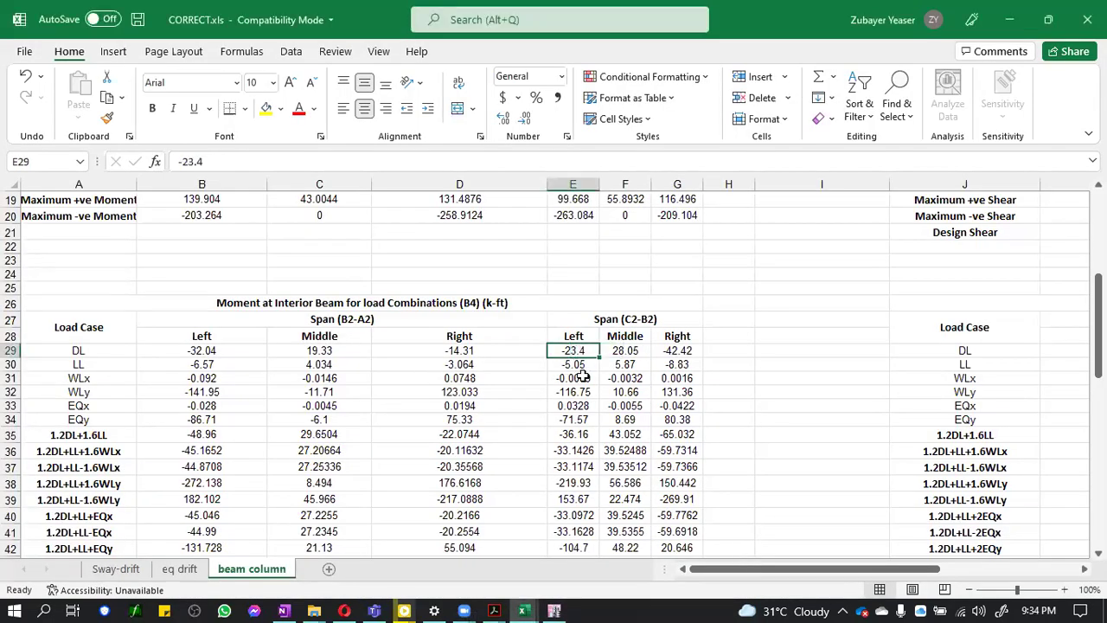
left_click(1009, 19)
left_click(553, 548)
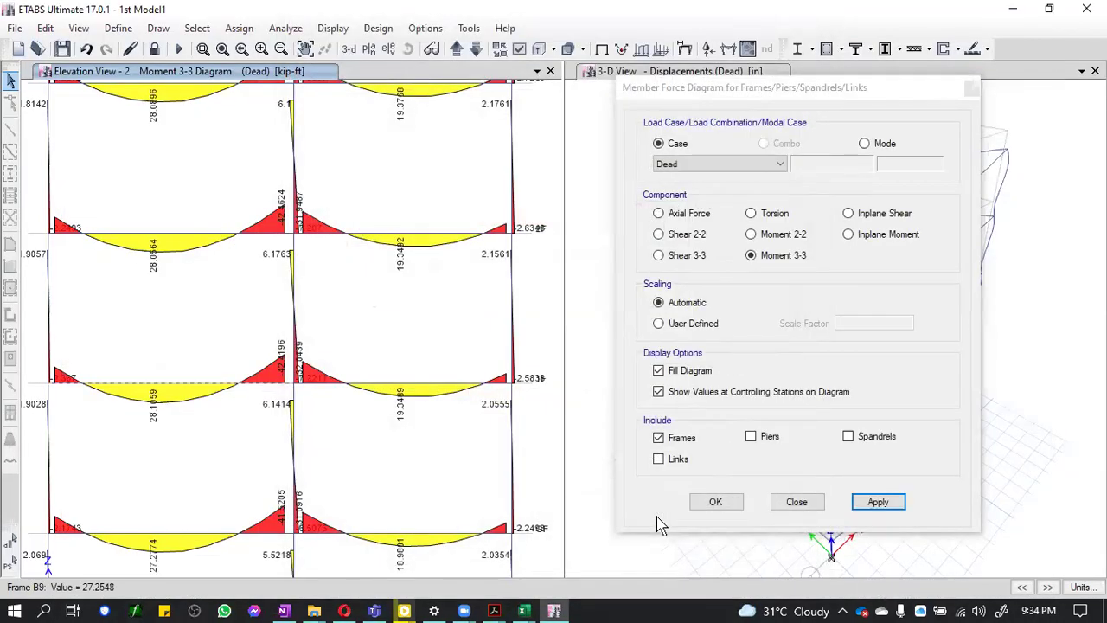
Switch to CORRECT.xls and examine the axial force and bi-axial moment table of ground-floor column C1 (A-1), starting at its DL axial force
left_click(522, 611)
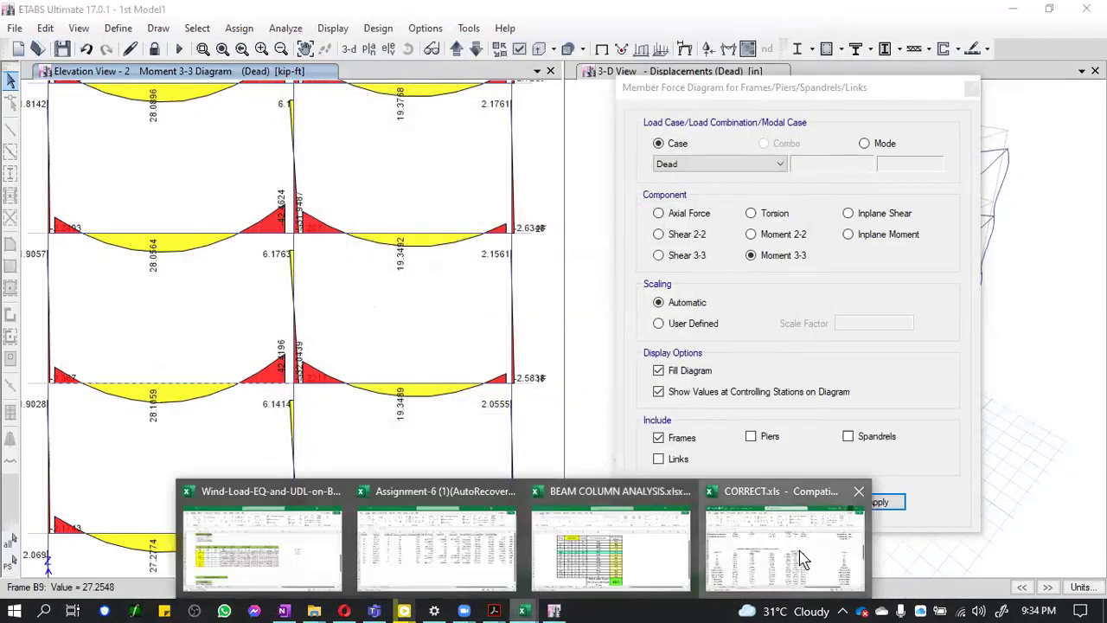
left_click(804, 557)
scroll(689, 378, "down", 8)
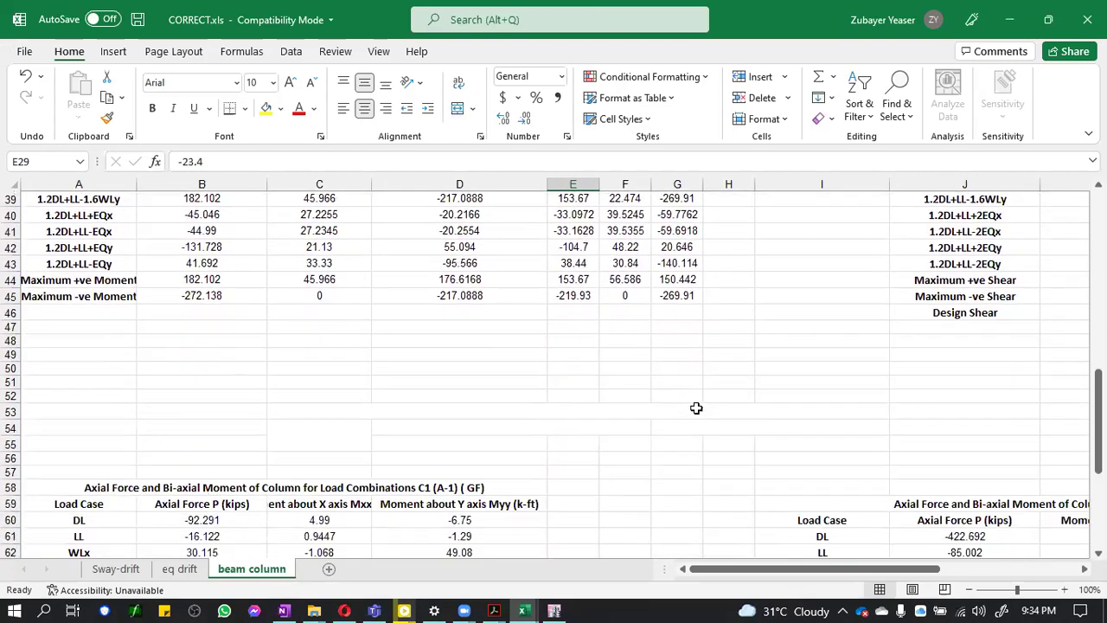
scroll(698, 390, "down", 3)
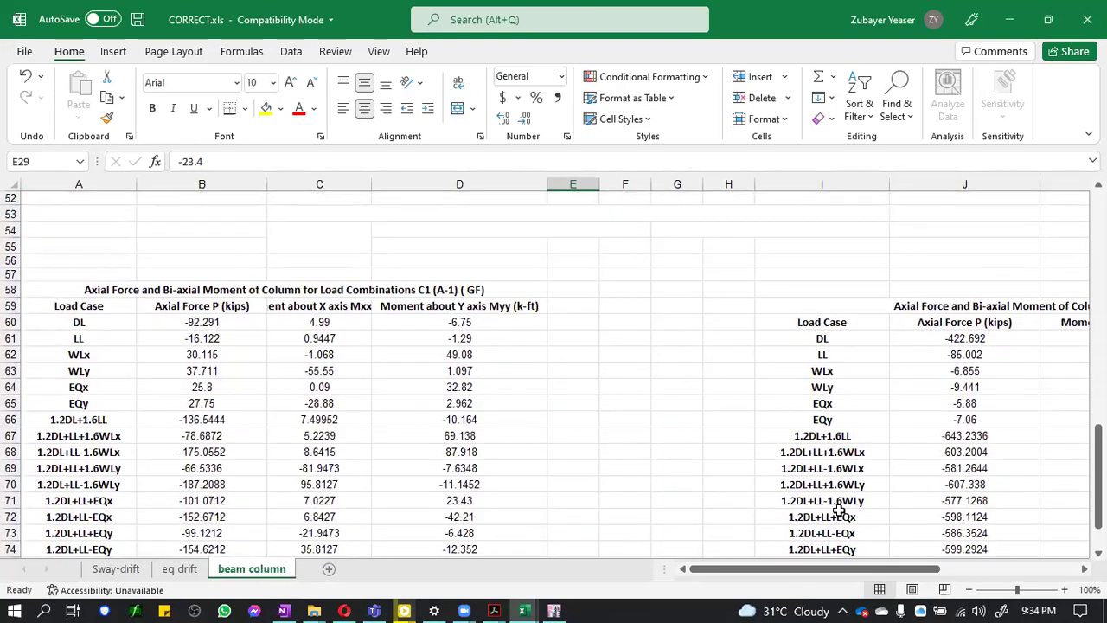
scroll(837, 509, "down", 1, "ctrl")
scroll(553, 348, "down", 2)
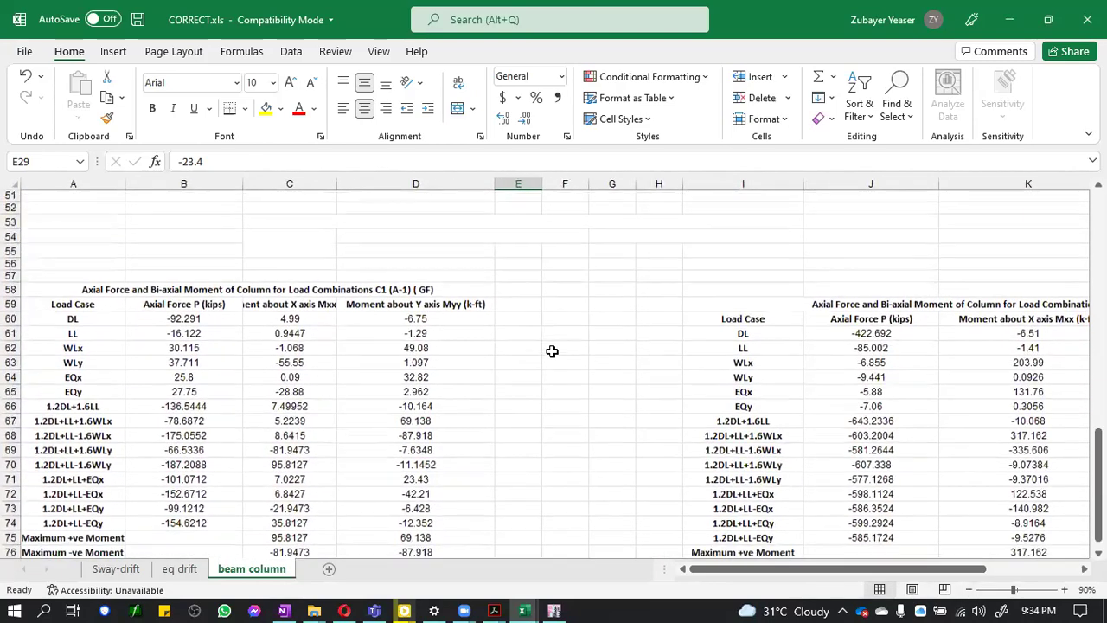
scroll(554, 348, "up", 1)
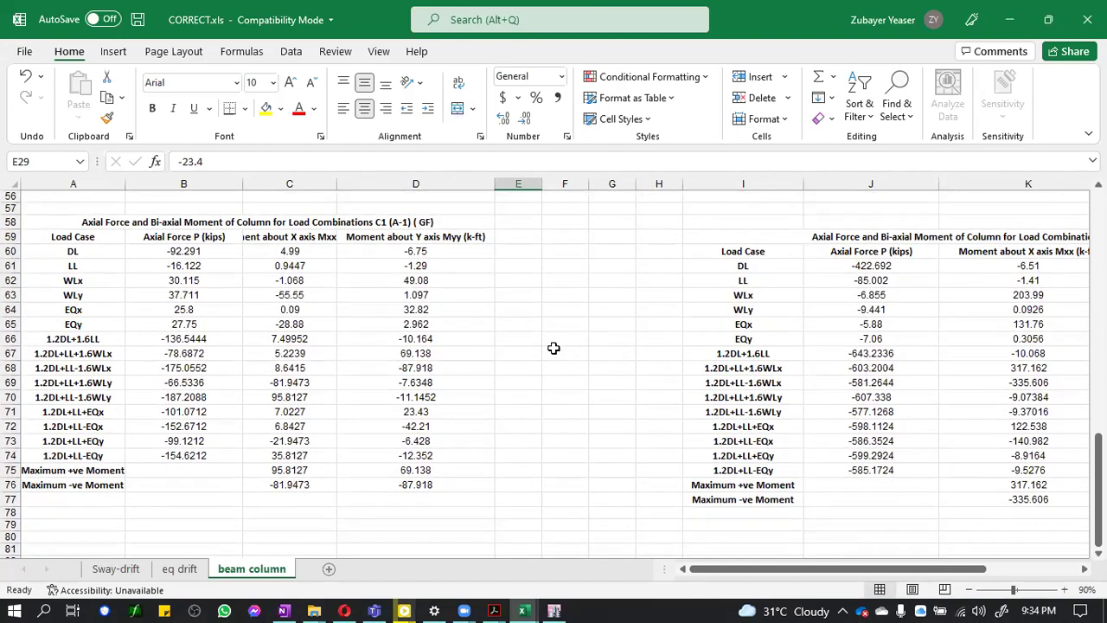
left_click(177, 255)
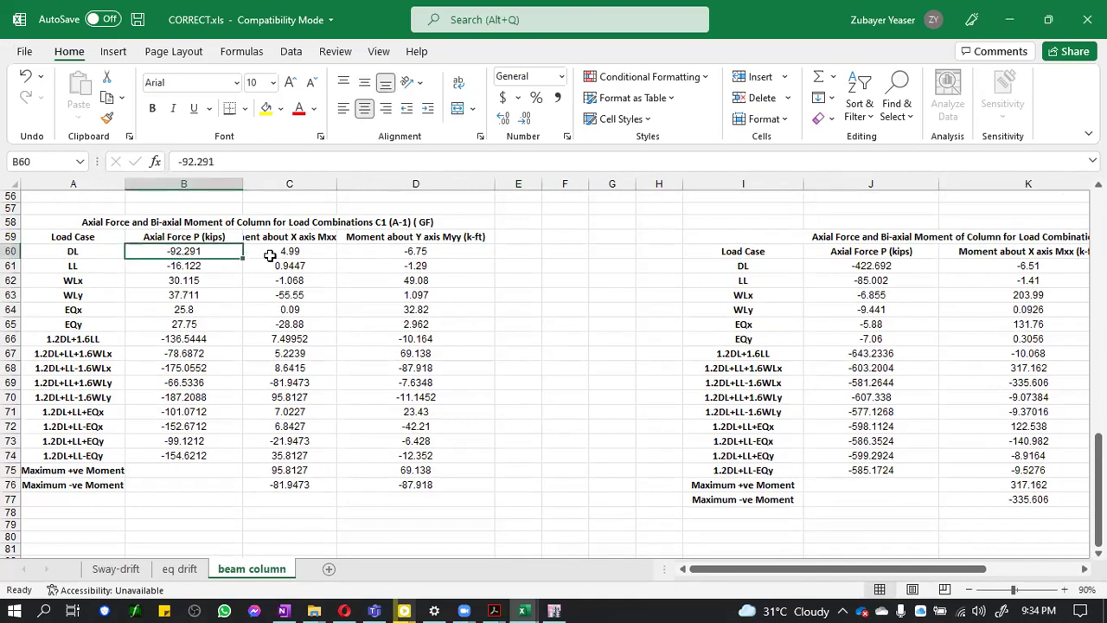
Review the DL moments about the X and Y axes of column C1 and the neighbouring force table of ground-floor column C3 (B-2)
left_click(284, 255)
left_click(394, 255)
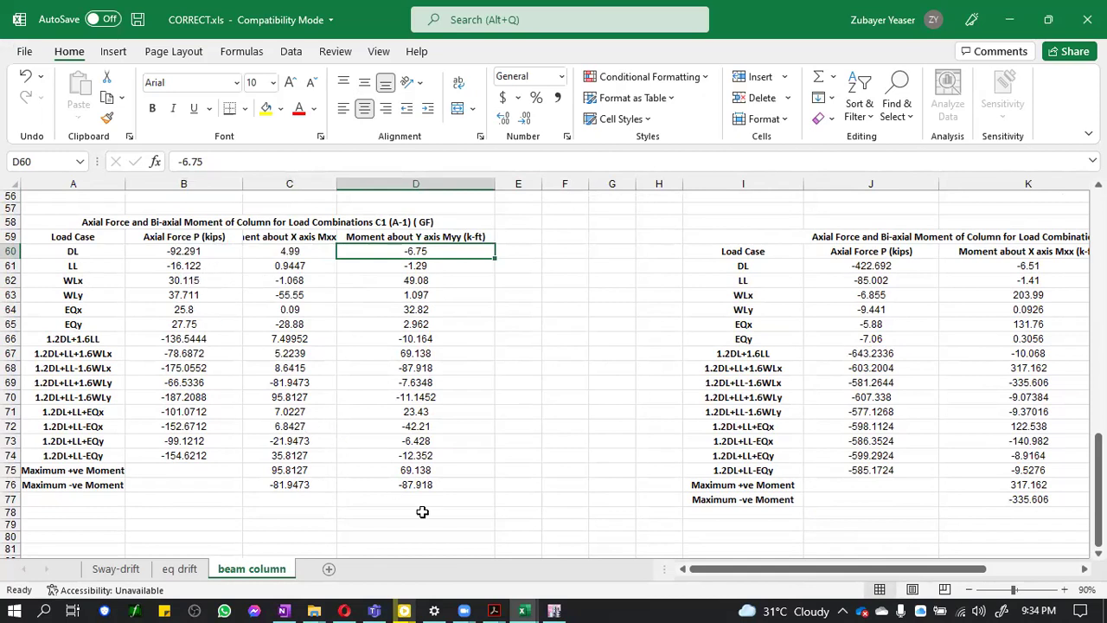
left_click(401, 222)
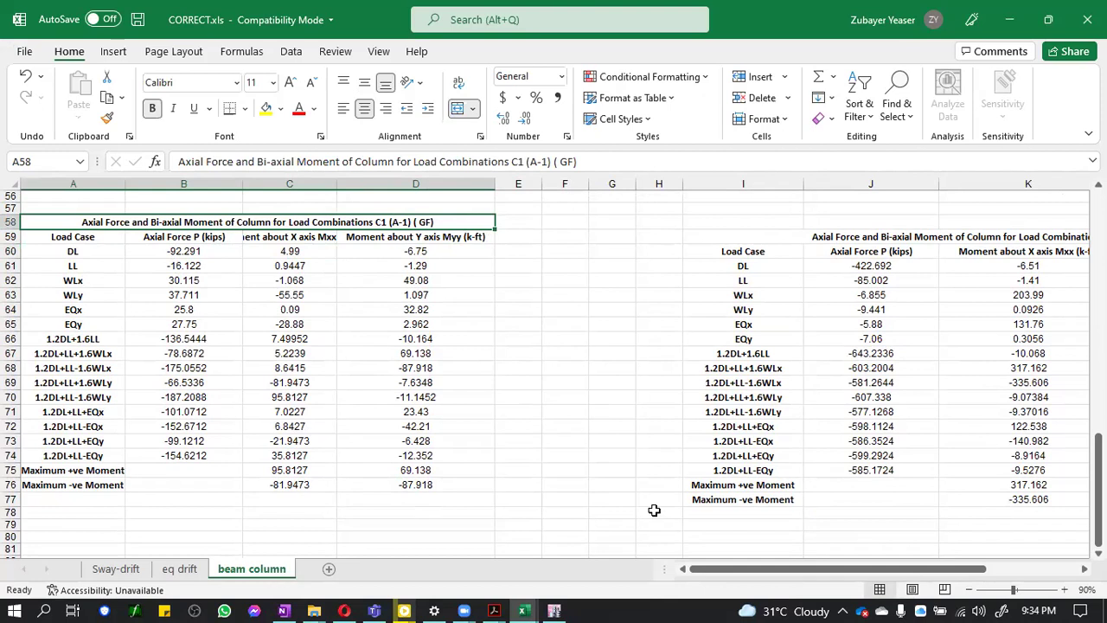
left_click_drag(813, 568, 883, 568)
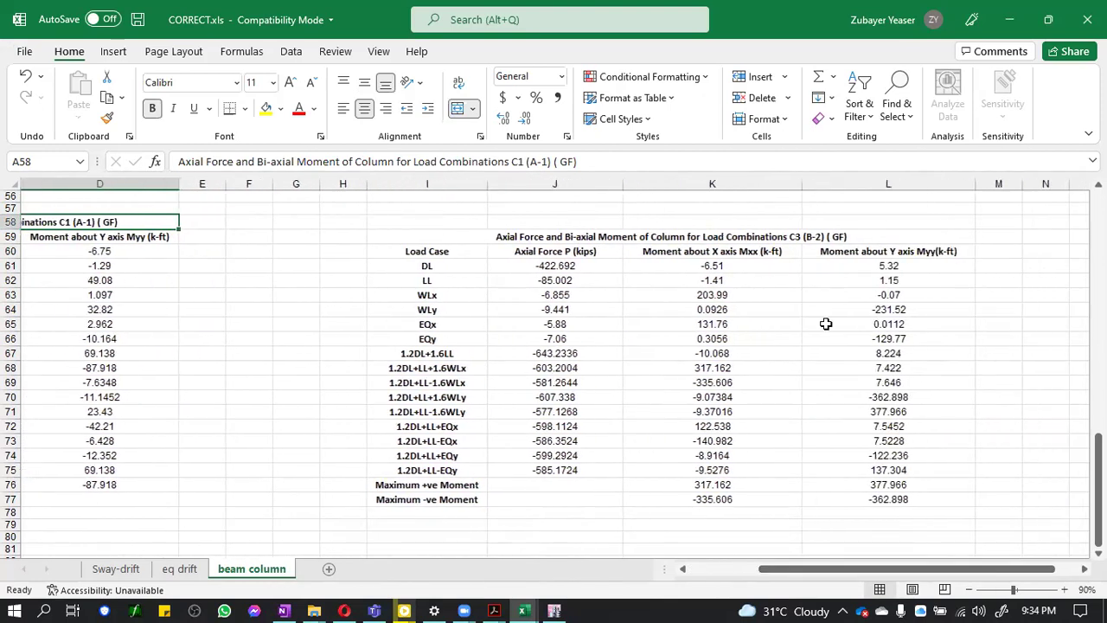
left_click_drag(784, 226, 782, 238)
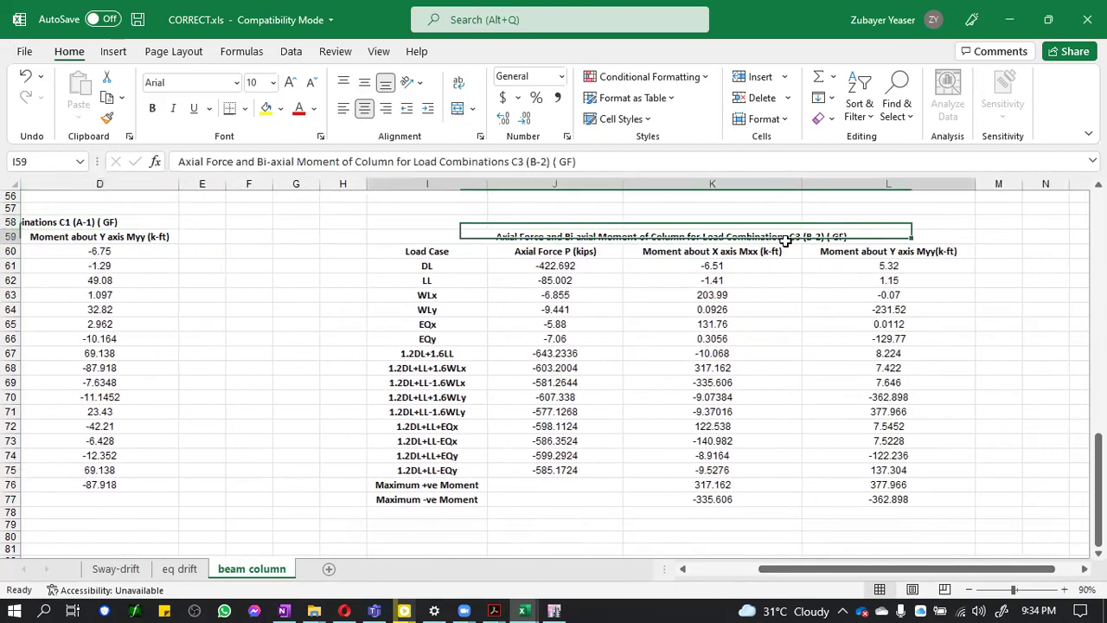
left_click(64, 223)
left_click(688, 238)
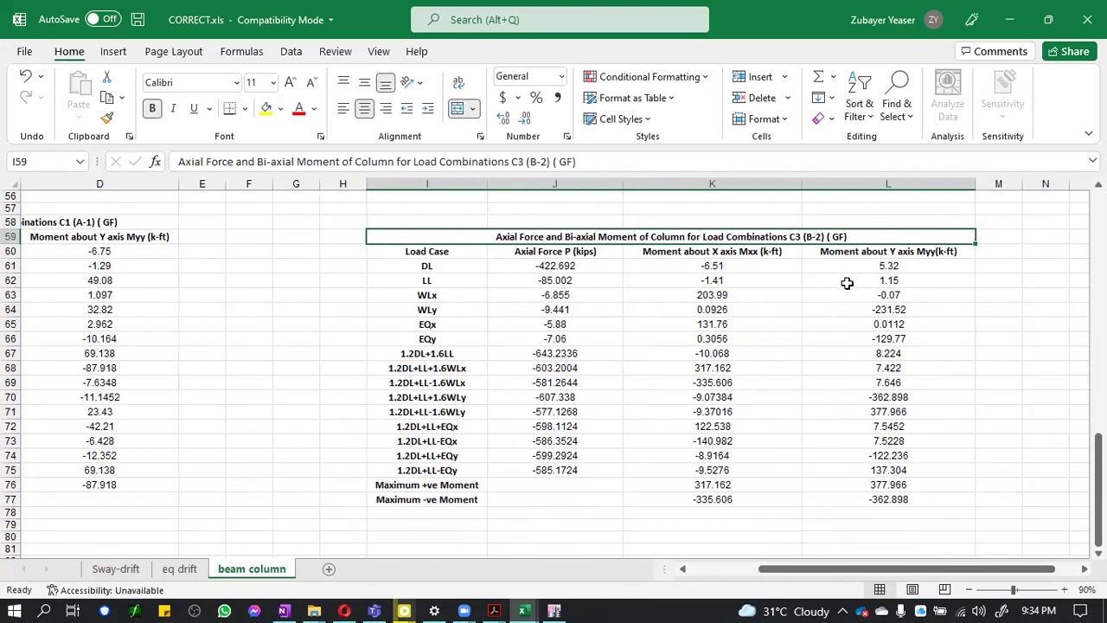
Switch to ETABS with the Dead Moment 3-3 diagram of elevation 2
left_click(555, 611)
left_click(563, 610)
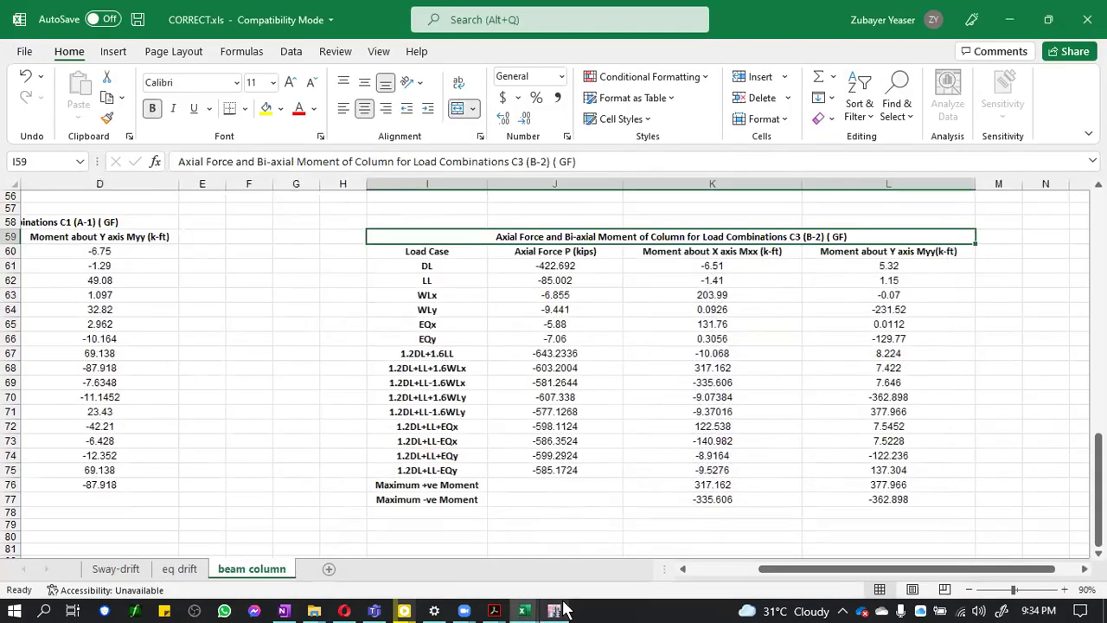
left_click(556, 611)
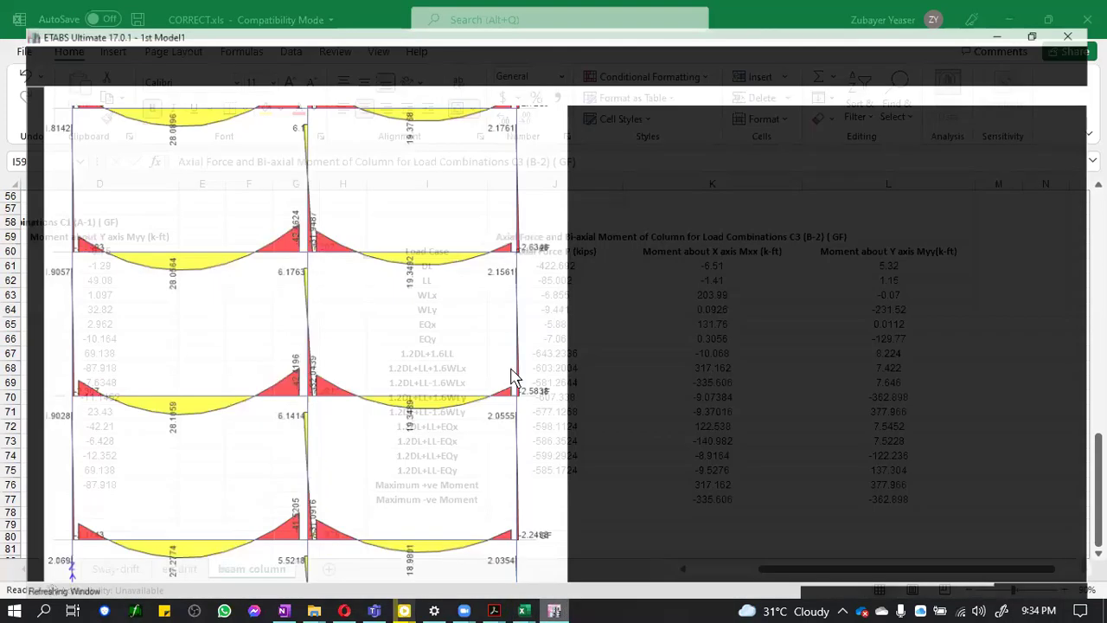
left_click(609, 219)
key("F8")
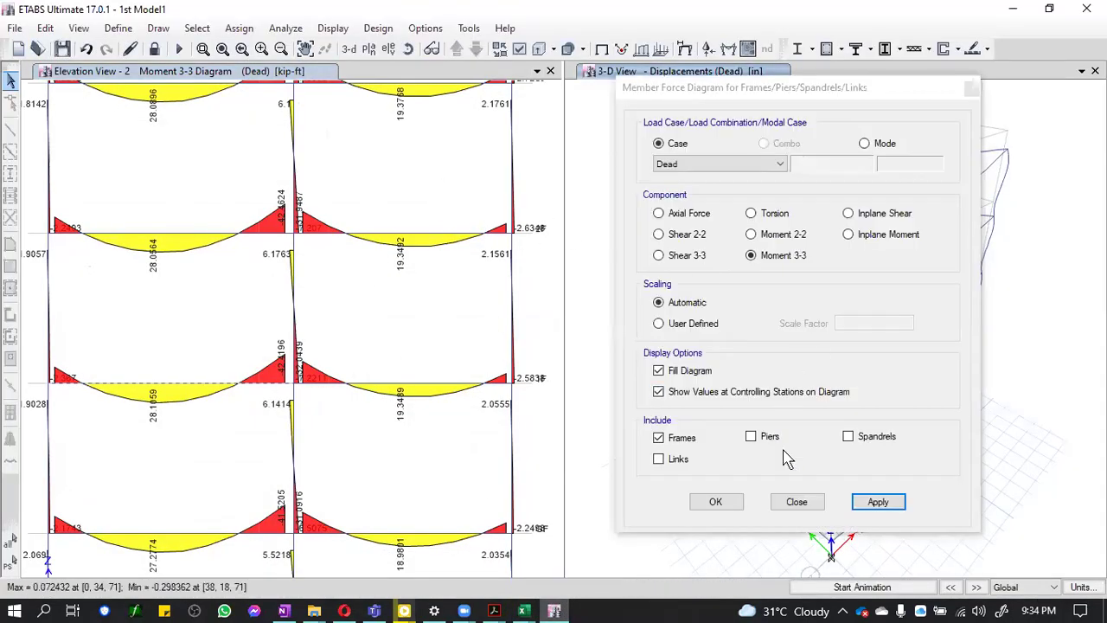
key("Escape")
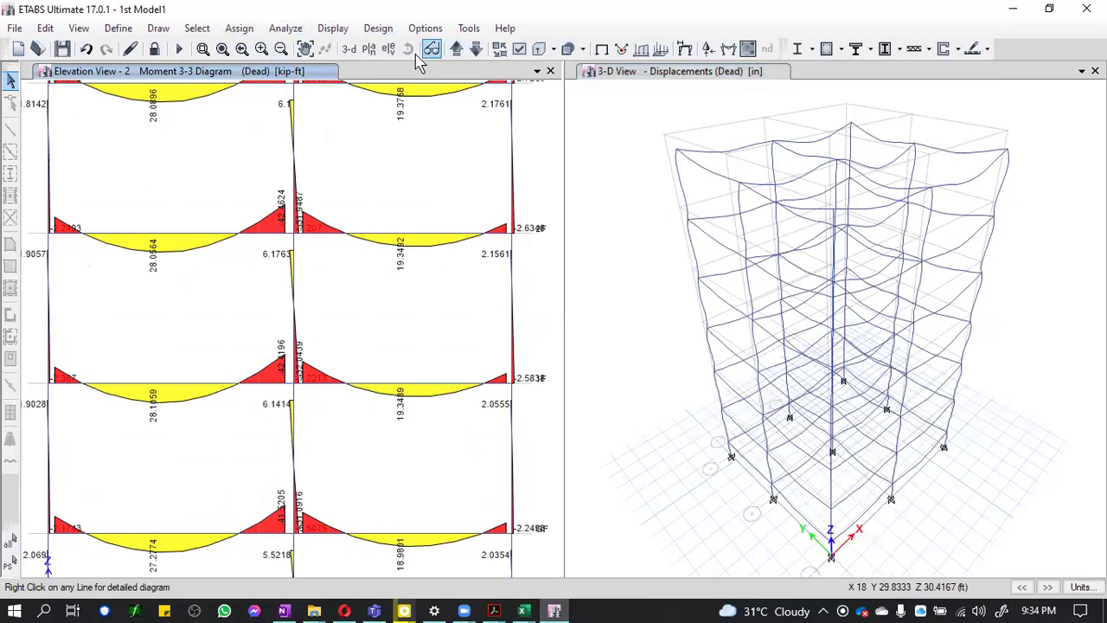
Set the elevation view to grid line 2 so the whole frame is shown again
left_click(388, 49)
left_click(432, 236)
left_click(430, 226)
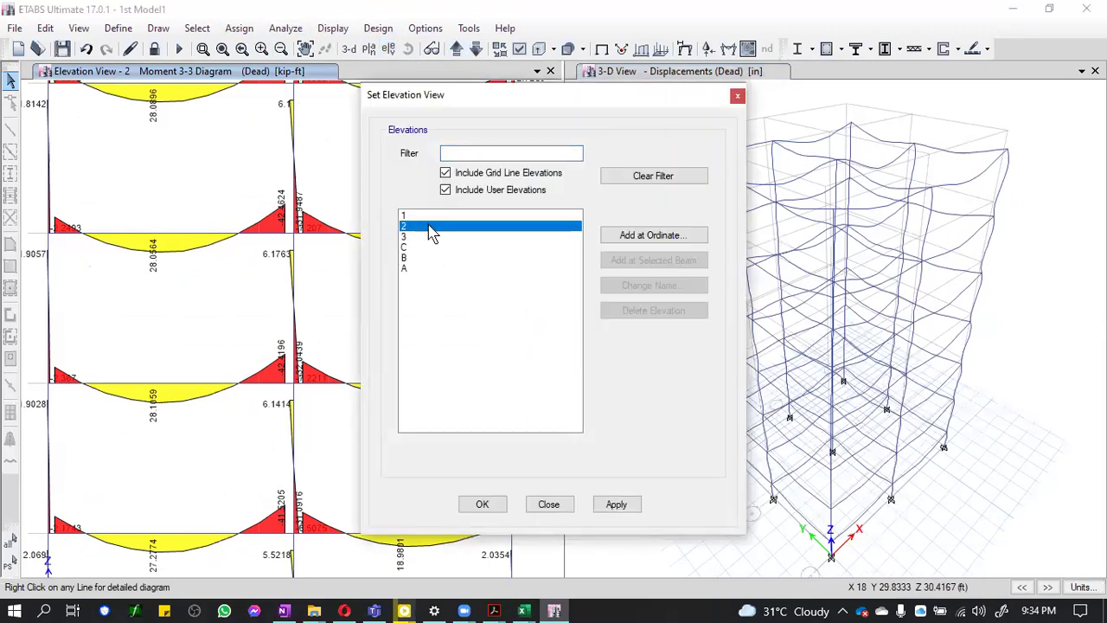
left_click(484, 504)
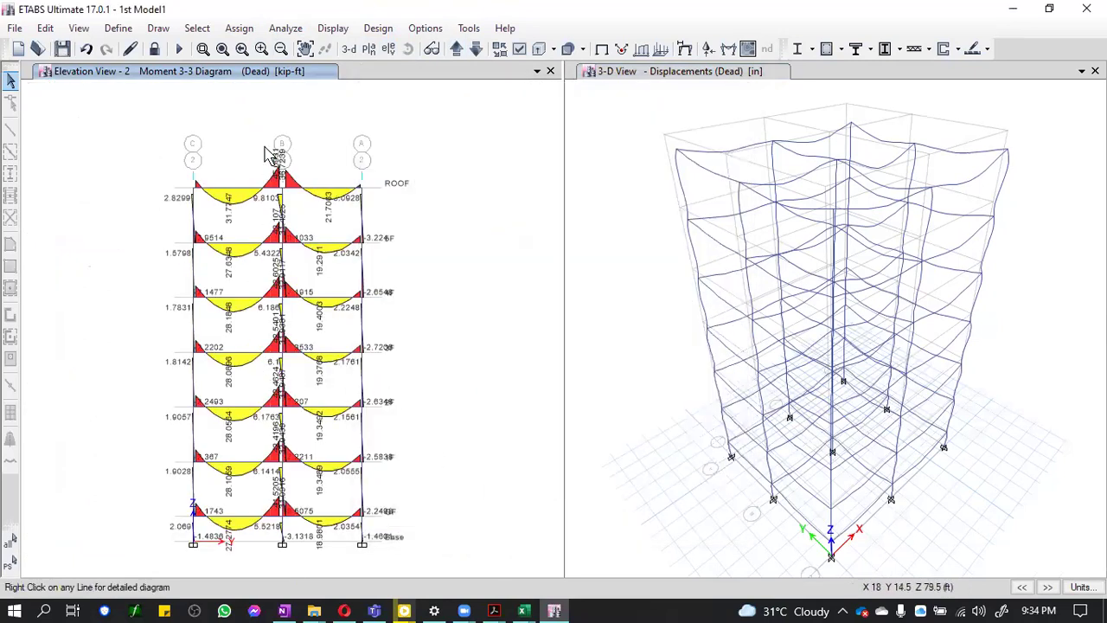
Open the detailed force diagram of the 1F column on grid B-2 in the elevation
scroll(271, 166, "up", 5)
scroll(295, 177, "down", 2)
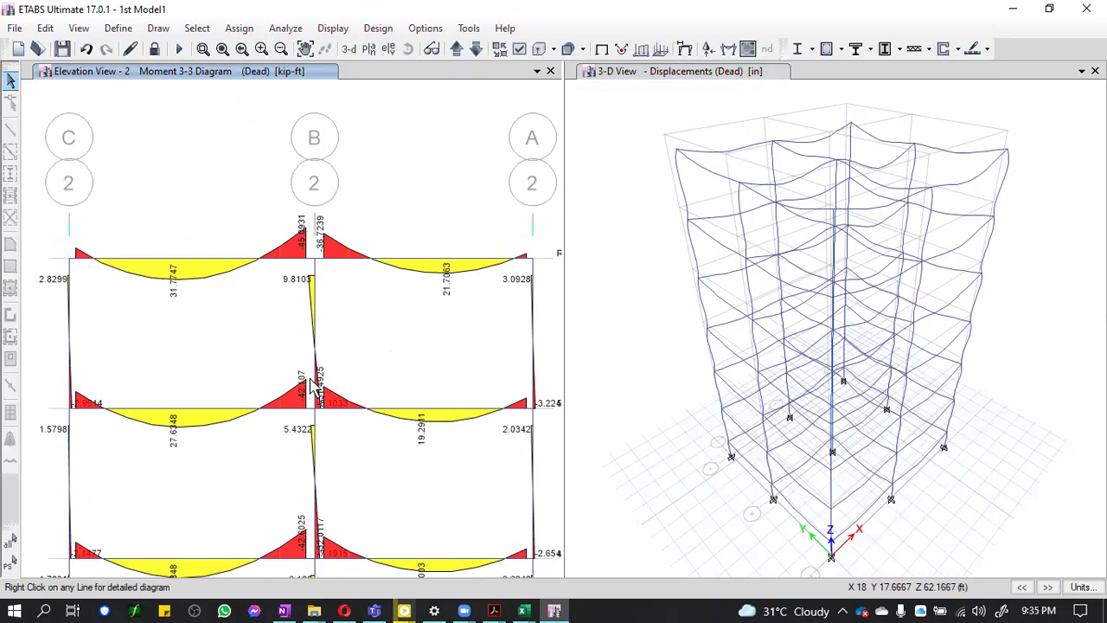
middle_click_drag(314, 420, 349, 297)
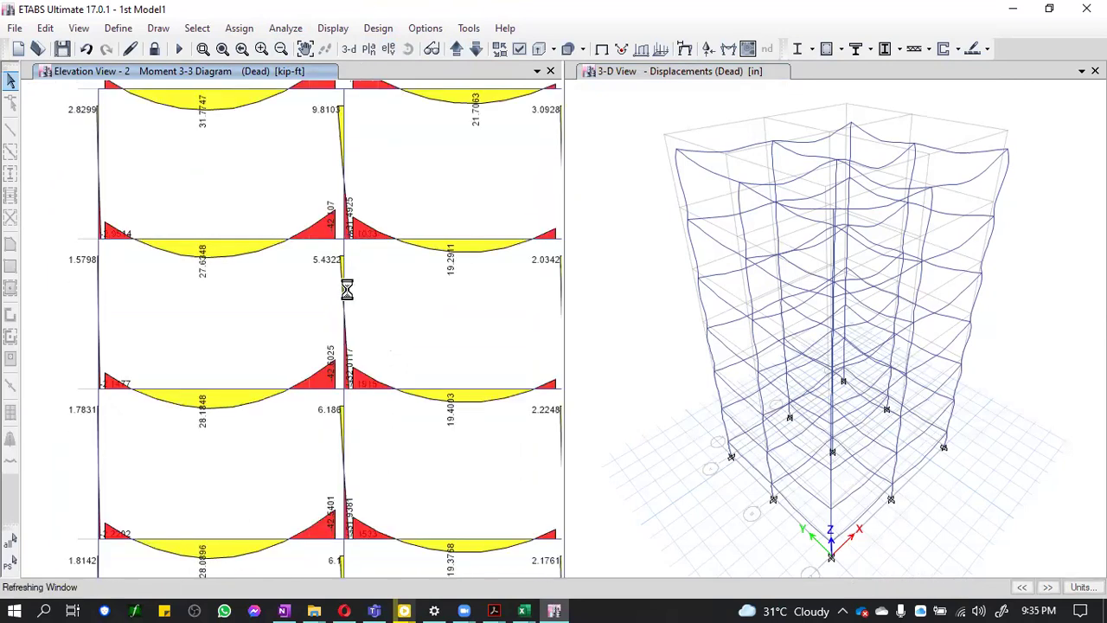
mouse_move(389, 388)
middle_mouse_down()
mouse_move(371, 294)
mouse_move(372, 203)
middle_mouse_up()
middle_click_drag(424, 130, 427, 223)
mouse_move(337, 310)
middle_click_drag(375, 279, 262, 337)
mouse_move(262, 337)
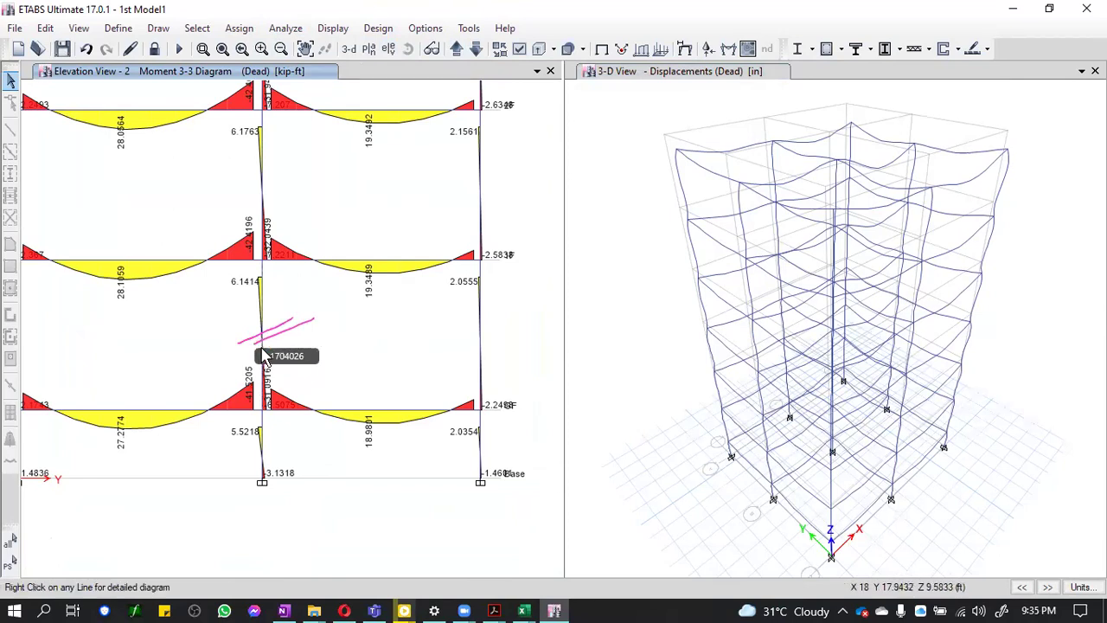
right_click(264, 356)
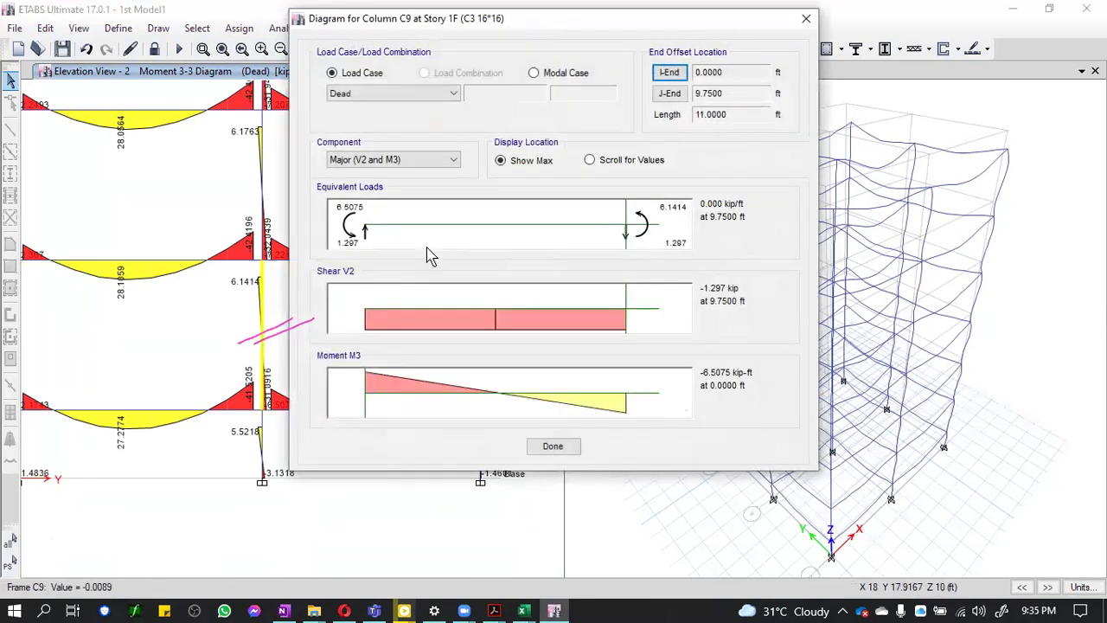
Set the column diagram to scroll for values at 0 ft and look through the available load cases, keeping Dead
left_click(420, 395)
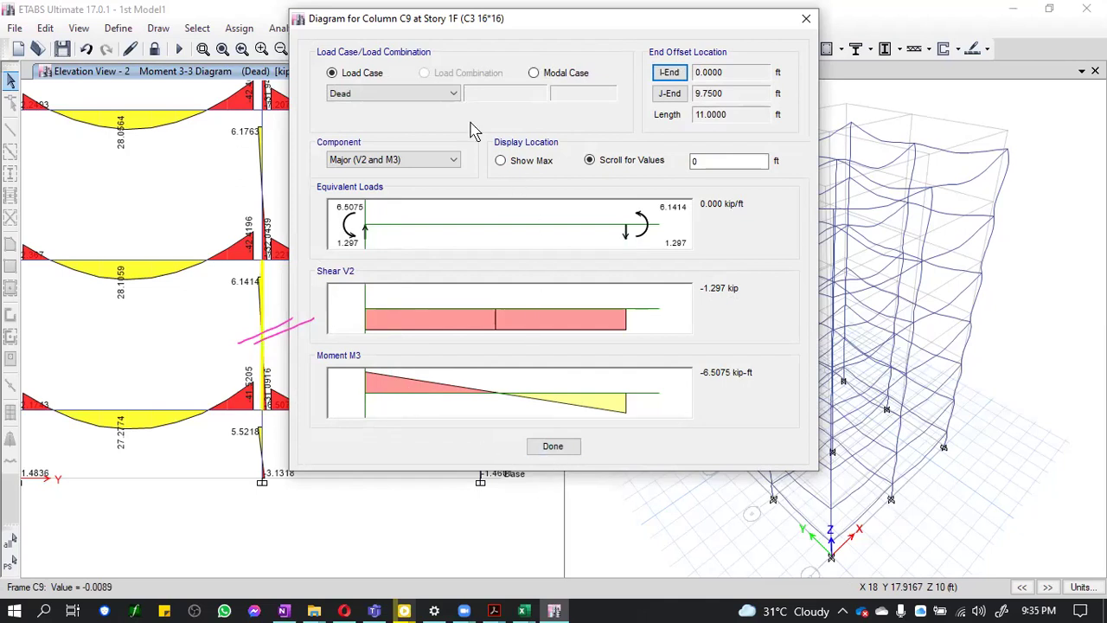
left_click(436, 96)
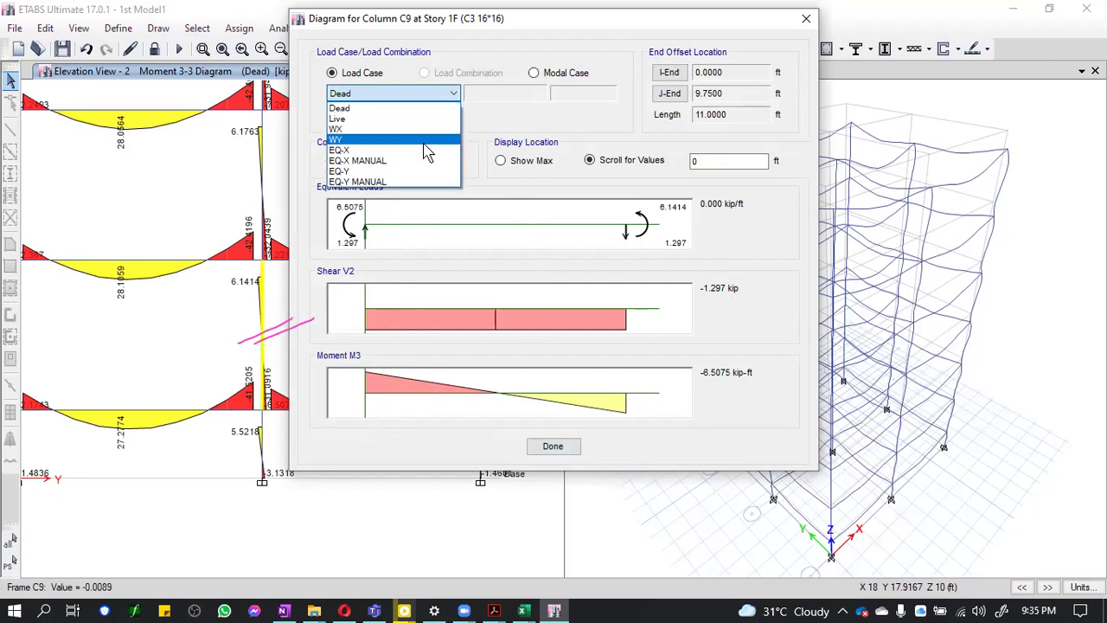
left_click(422, 94)
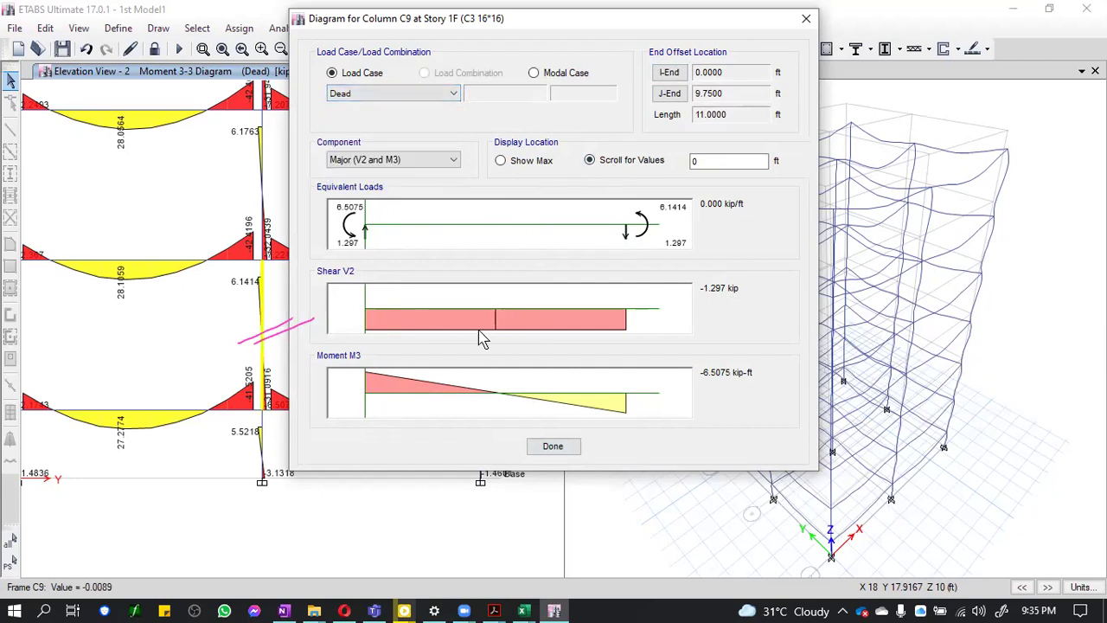